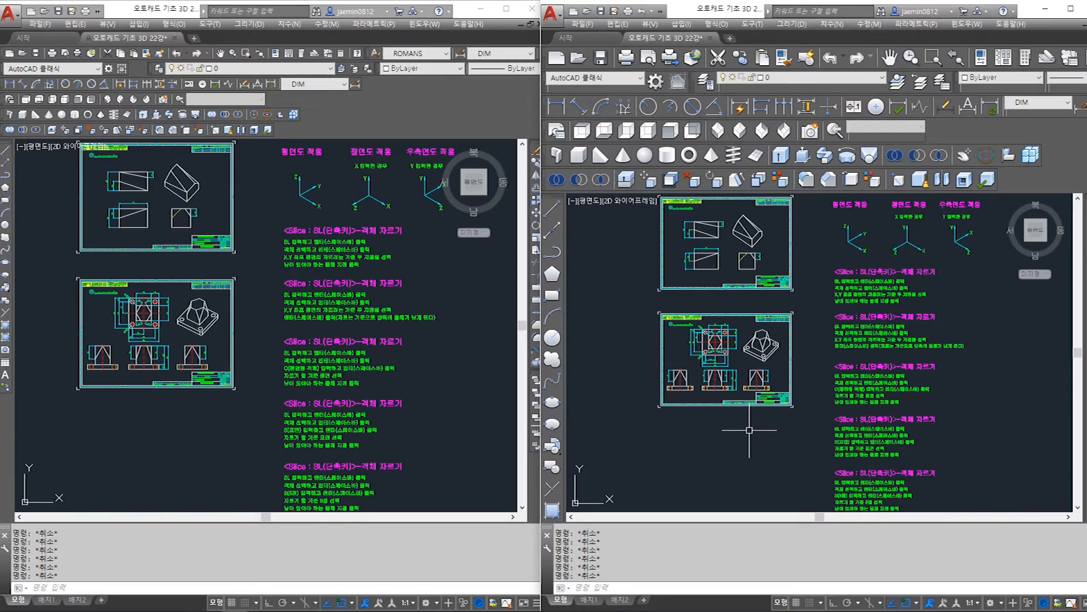
- Move the isometric view of the first drawing sheet closer to the orthographic views
mouse_move(149, 193)
middle_down()
mouse_move(180, 259)
mouse_move(261, 243)
mouse_move(267, 339)
mouse_move(282, 315)
middle_up()
scroll(180, 259, up, 5)
scroll(258, 249, down, 4)
scroll(271, 235, up, 4)
scroll(266, 283, up, 2)
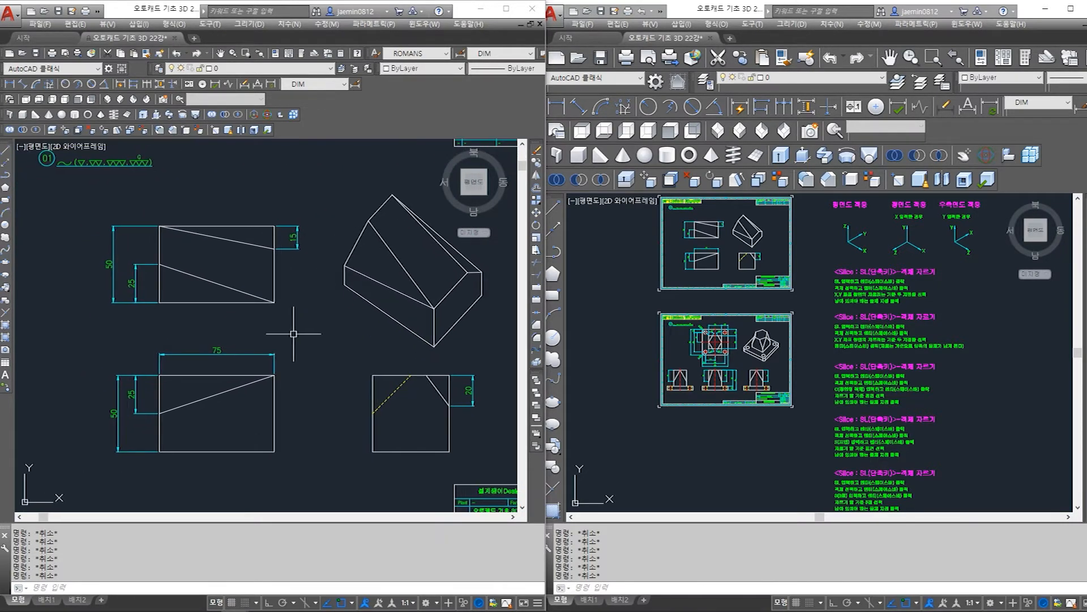
text(m)
key(Return)
drag(376, 255, 312, 314)
key(space)
click(321, 330)
click(319, 340)
key(Escape)
- Fine-adjust the position of the isometric view above the side view with a second move
key(space)
drag(371, 269, 326, 313)
key(space)
click(342, 348)
click(314, 351)
key(Escape)
scroll(304, 365, up, 2)
scroll(300, 374, down, 2)
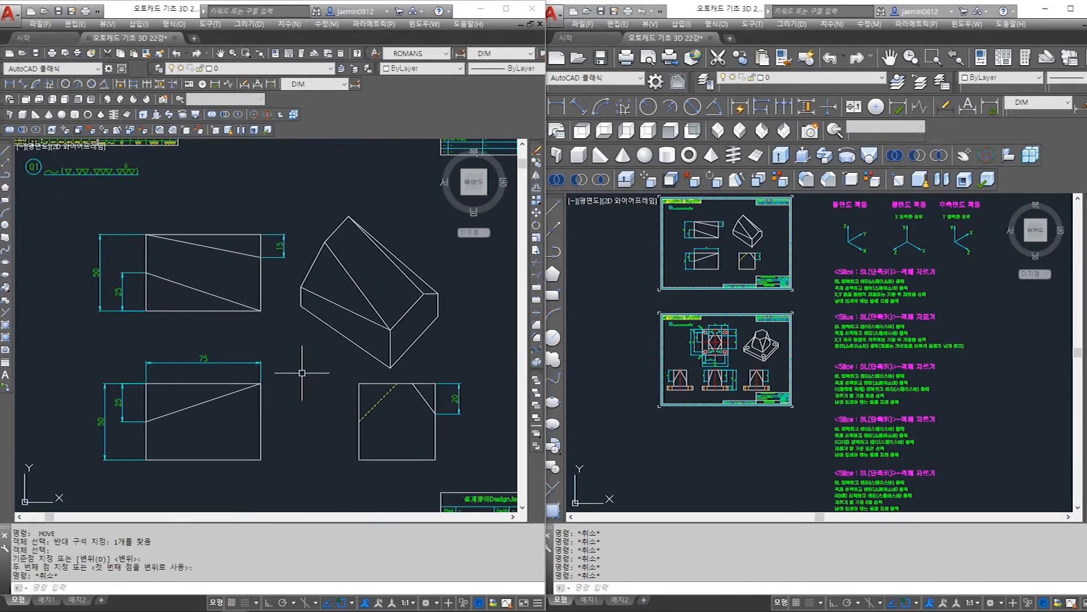
- Zoom to a window enclosing the top, front, side and isometric views of the slanted block
key(Escape)
text(xz)
key(space)
key(Escape)
key(Escape)
text(z)
key(space)
click(63, 201)
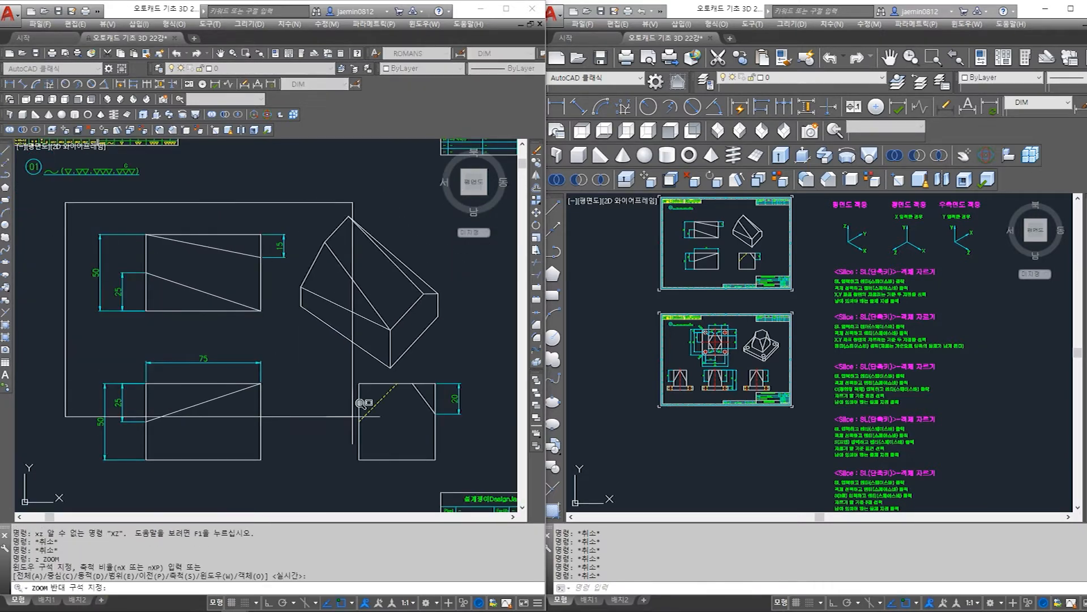
click(480, 471)
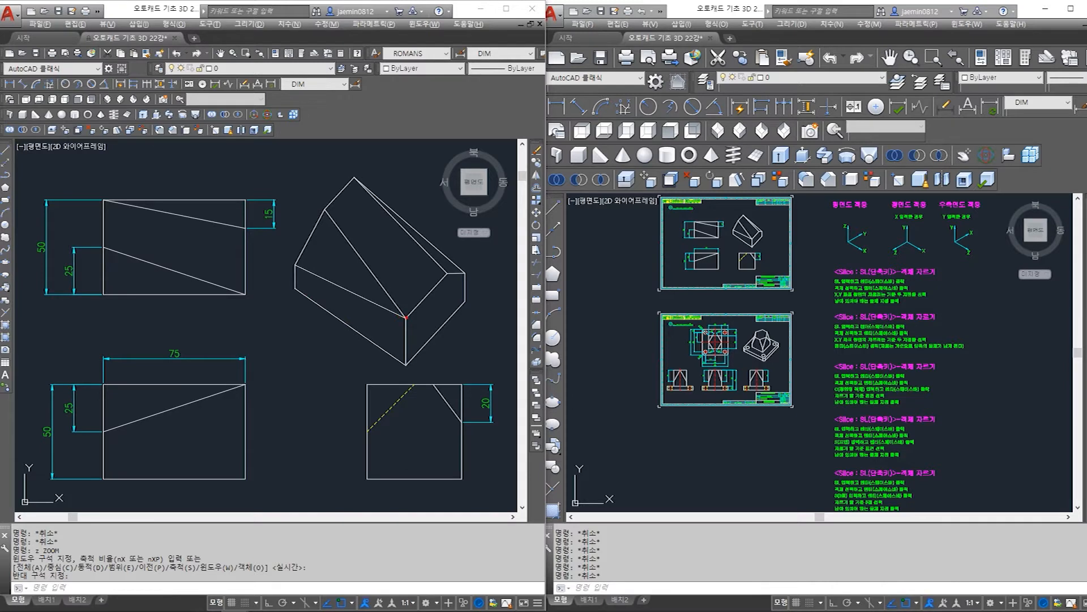
- Examine how the 25, 15 and 20 dimensions in the orthographic views define the block's slanted faces in the isometric view
shift+drag(406, 316, 324, 212)
mouse_move(406, 316)
shift+mouse_down()
mouse_move(292, 266)
mouse_move(351, 186)
shift+mouse_up()
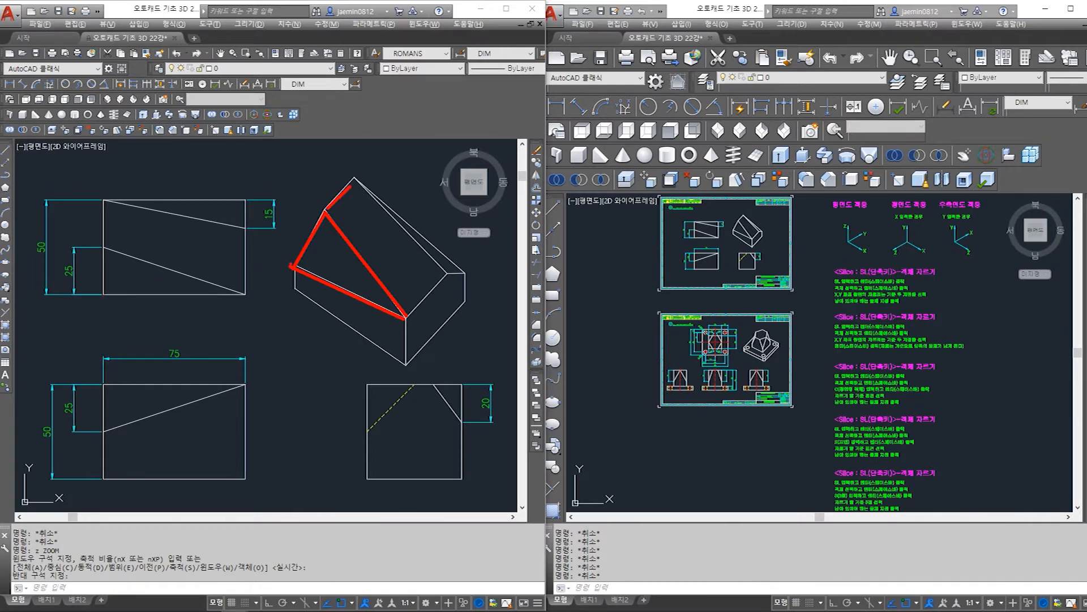
mouse_move(294, 266)
shift+mouse_down()
mouse_move(328, 252)
mouse_move(325, 215)
shift+mouse_up()
mouse_move(85, 259)
mouse_down()
mouse_move(69, 283)
mouse_move(92, 262)
mouse_up()
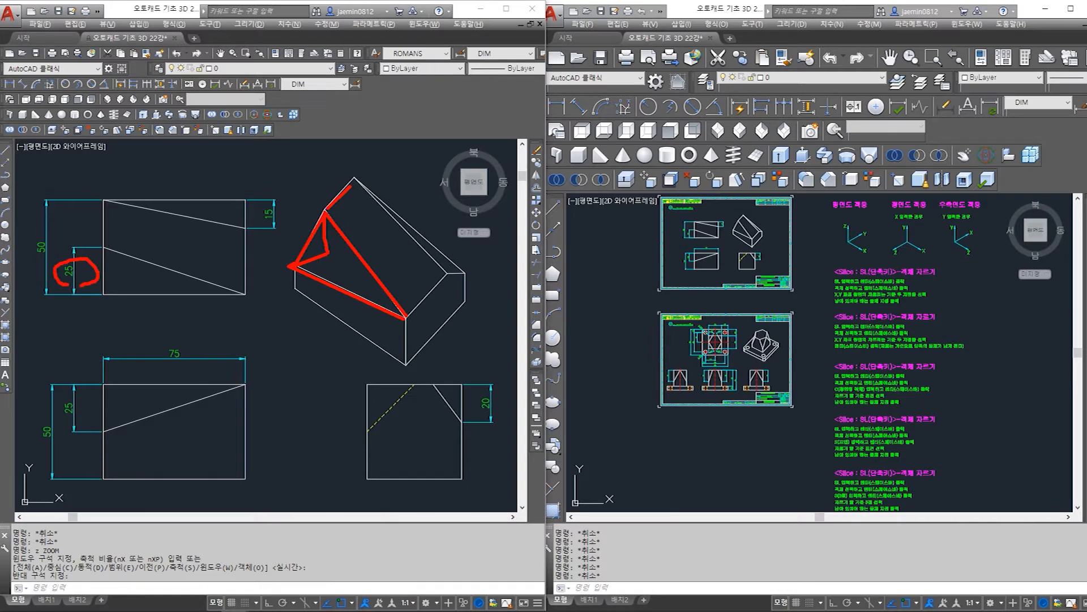
mouse_move(76, 416)
mouse_down()
mouse_move(61, 402)
mouse_move(81, 420)
mouse_up()
key(ctrl+z)
key(ctrl+z)
key(Escape)
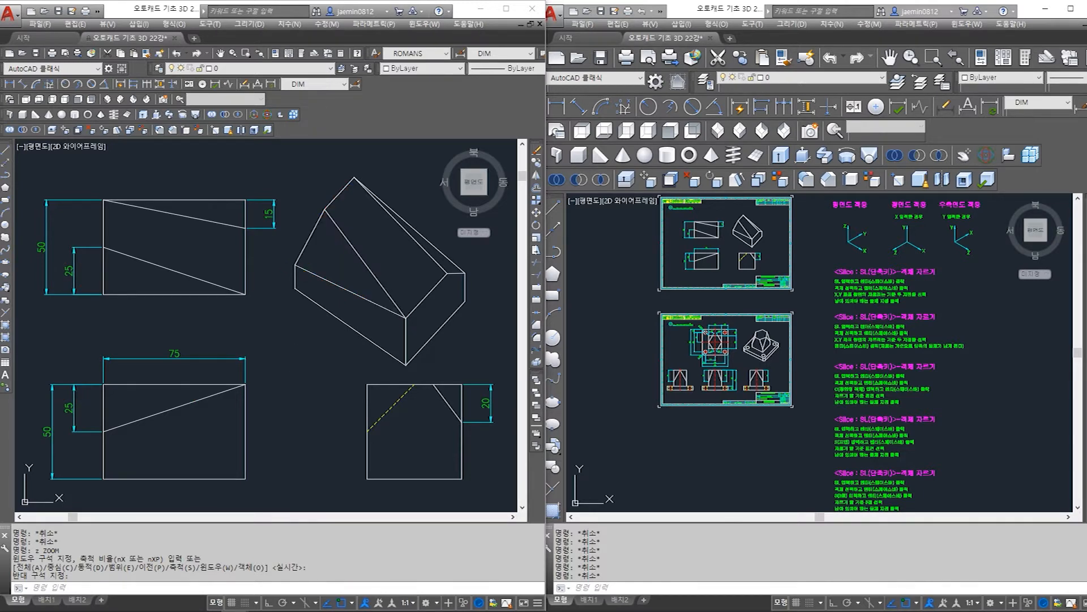
drag(353, 180, 301, 237)
drag(294, 275, 302, 236)
mouse_move(293, 239)
mouse_down()
mouse_move(293, 191)
mouse_move(323, 173)
mouse_up()
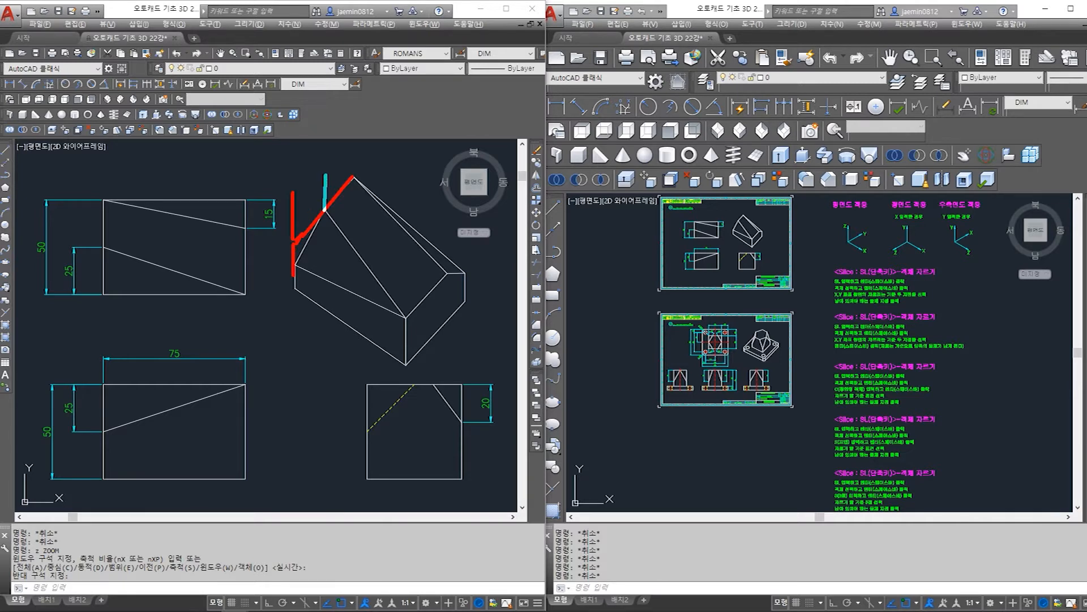
mouse_move(295, 244)
mouse_down()
mouse_move(261, 269)
mouse_move(269, 295)
mouse_up()
drag(57, 395, 95, 424)
drag(57, 265, 75, 281)
drag(406, 316, 395, 306)
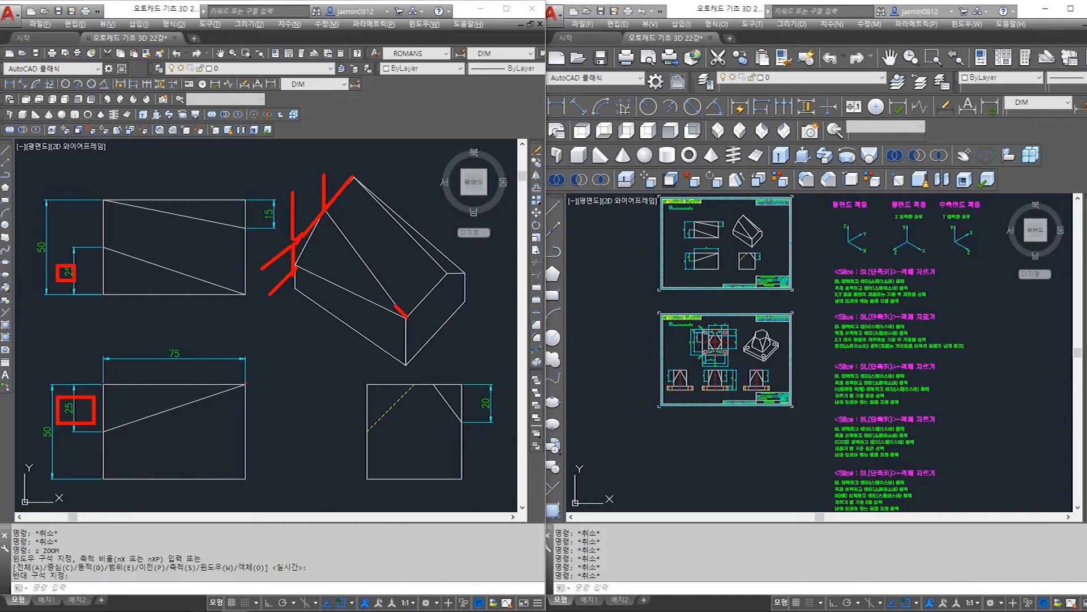
drag(243, 385, 276, 389)
mouse_move(446, 274)
mouse_down()
mouse_move(463, 252)
mouse_move(444, 275)
mouse_up()
drag(462, 212, 465, 255)
drag(256, 197, 275, 222)
drag(465, 256, 485, 242)
drag(466, 277, 491, 262)
drag(476, 377, 497, 411)
mouse_move(105, 200)
mouse_down()
mouse_move(234, 229)
mouse_move(182, 199)
mouse_move(240, 200)
mouse_up()
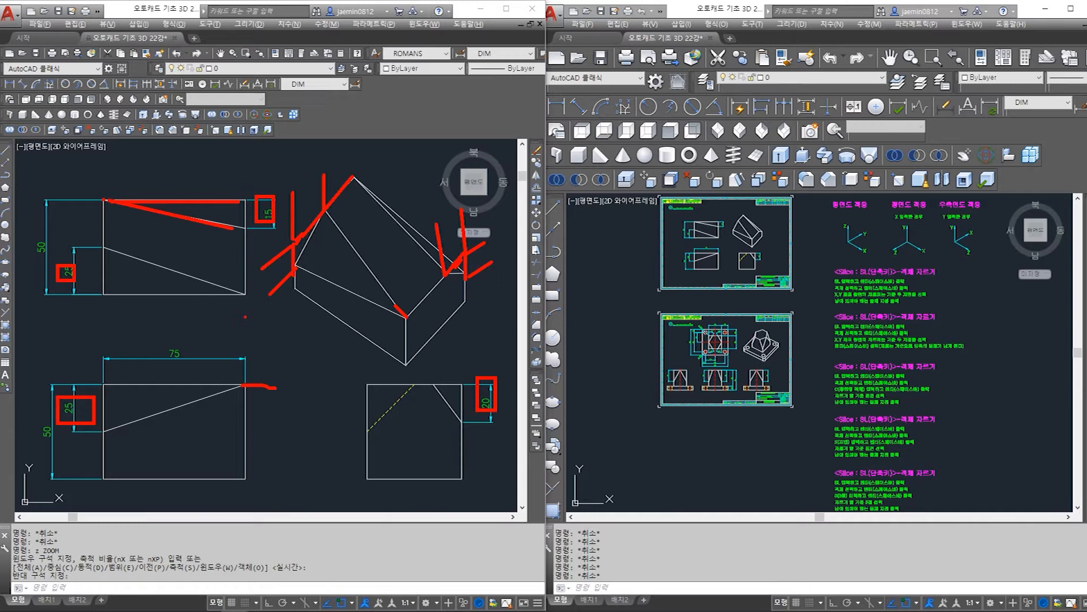
key(Escape)
click(165, 440)
key(Escape)
click(142, 440)
key(Escape)
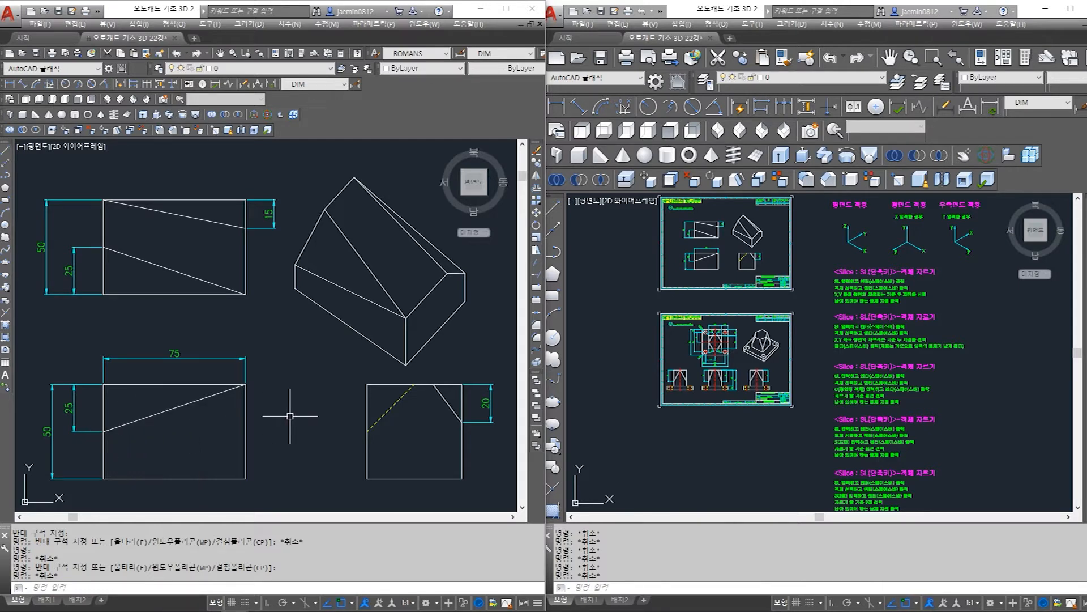
- Examine the slanted cut edges in the side, front and top views
key(ctrl+2)
drag(431, 385, 462, 421)
drag(414, 386, 365, 434)
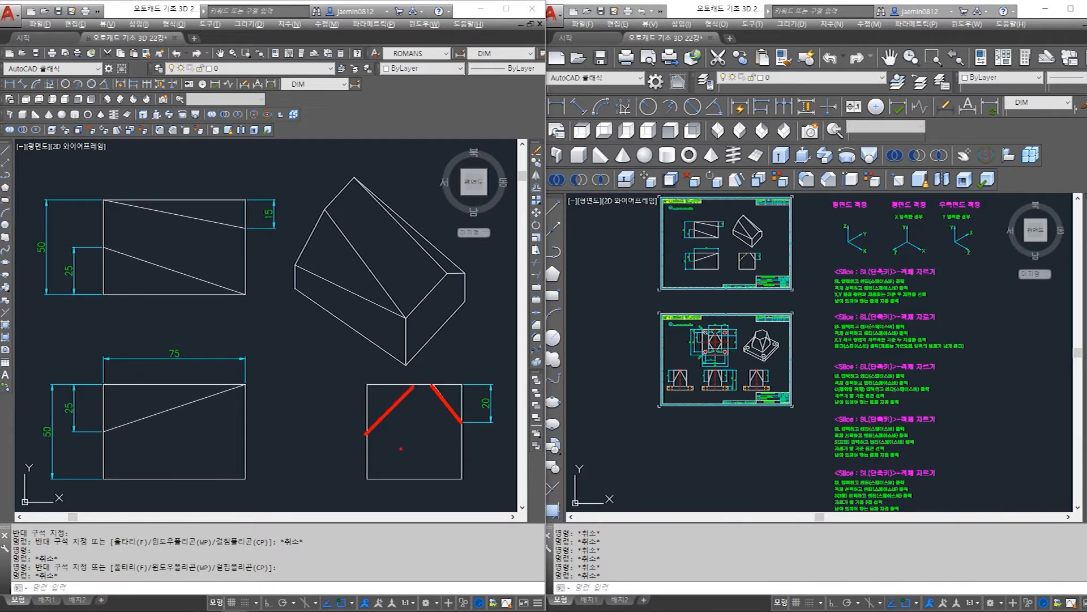
drag(105, 432, 116, 434)
drag(244, 387, 106, 433)
drag(244, 294, 111, 245)
key(Escape)
- Draw a 75 by 50 rectangle in an empty area of the second drawing window, beside the slice notes
click(768, 402)
middle_drag(908, 399, 661, 398)
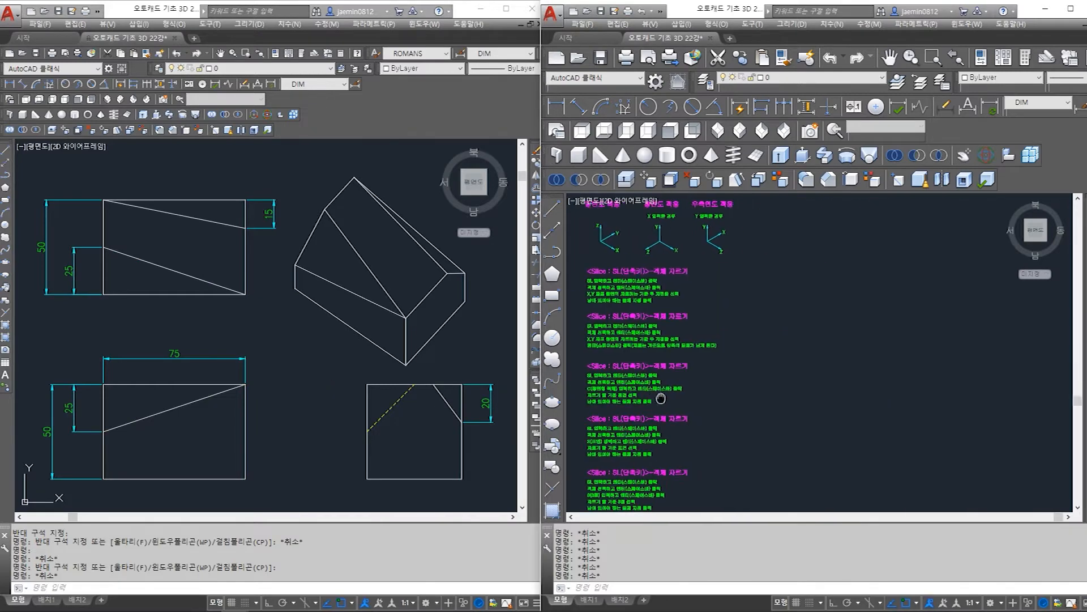
scroll(769, 347, up, 1)
scroll(762, 356, up, 1)
click(318, 381)
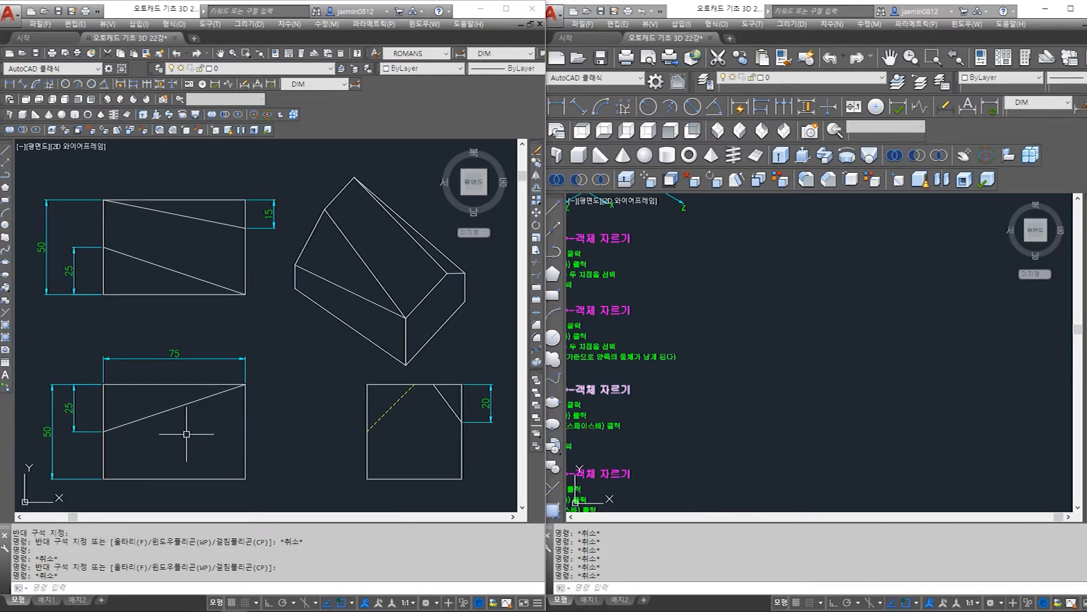
click(770, 390)
mouse_move(776, 389)
middle_down()
mouse_move(788, 370)
mouse_move(771, 396)
middle_up()
text(rec)
key(Return)
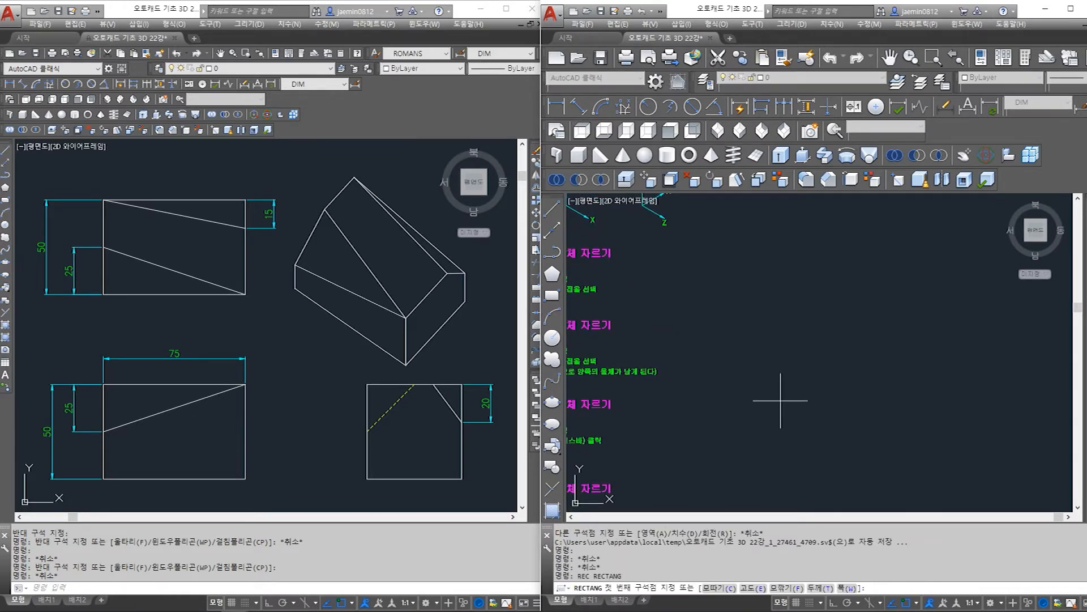
click(733, 397)
key(F8)
text(@)
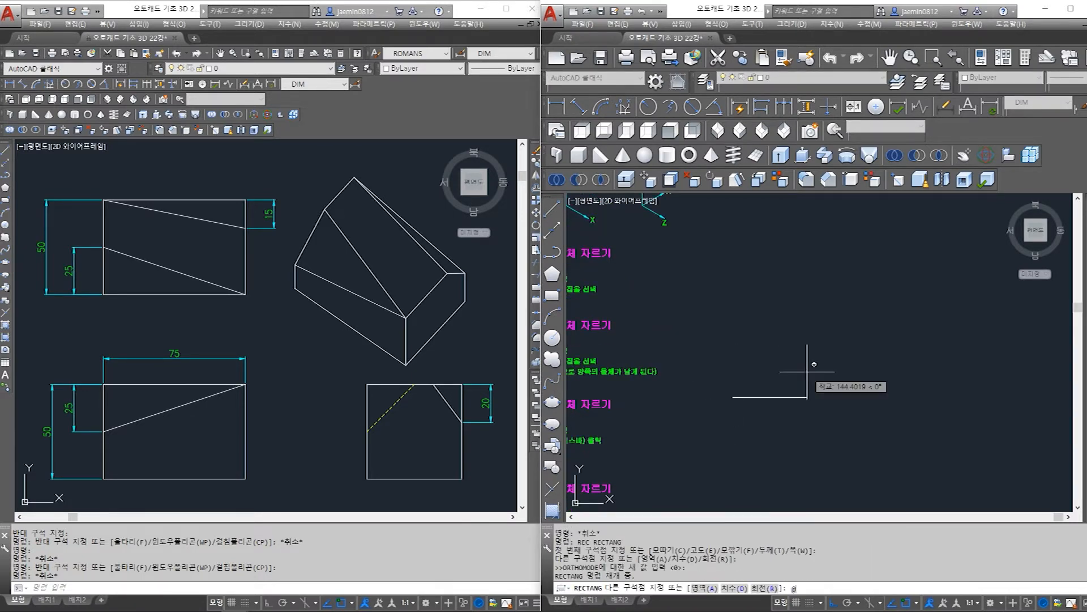
text(75,50)
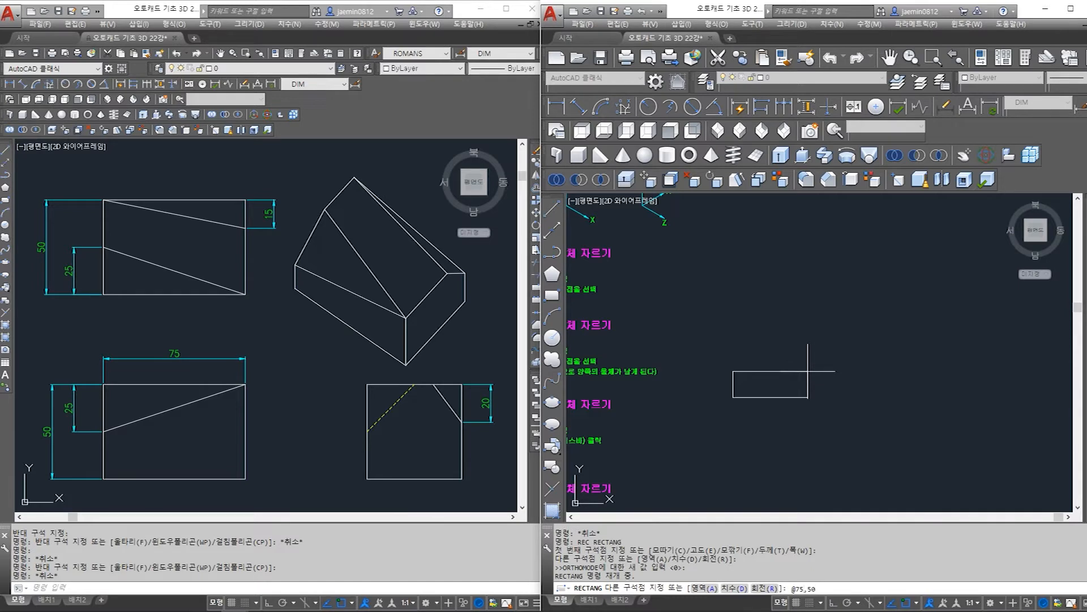
key(Return)
scroll(729, 393, up, 3)
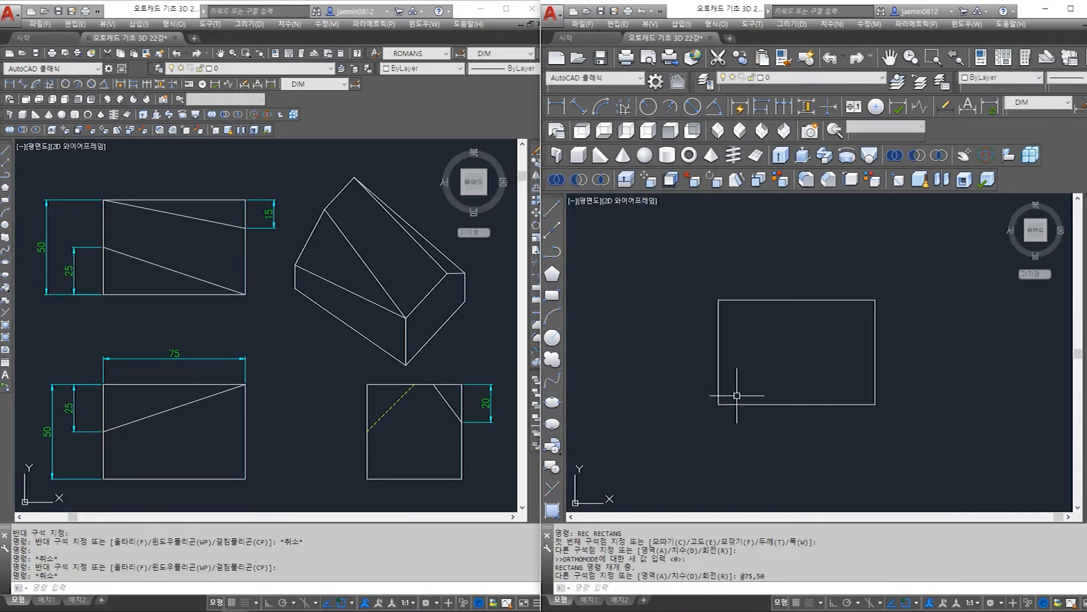
- Dimension the rectangle's bottom edge and left edge to check its size
key(Escape)
text(aa)
key(Return)
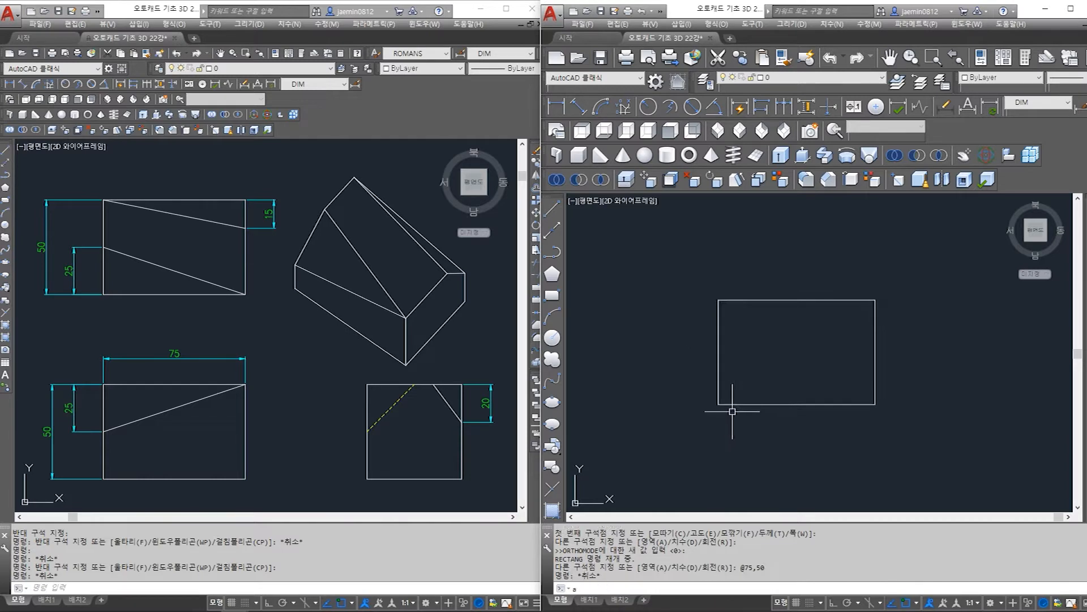
click(718, 404)
click(864, 404)
key(Escape)
key(space)
click(875, 405)
click(718, 404)
scroll(748, 433, up, 2)
click(749, 433)
key(Escape)
key(space)
click(703, 386)
click(700, 220)
click(670, 313)
- Erase the two check dimensions from the rectangle
text(e)
drag(678, 293, 658, 317)
key(space)
drag(715, 423, 731, 437)
key(space)
scroll(734, 433, down, 2)
scroll(112, 439, up, 2)
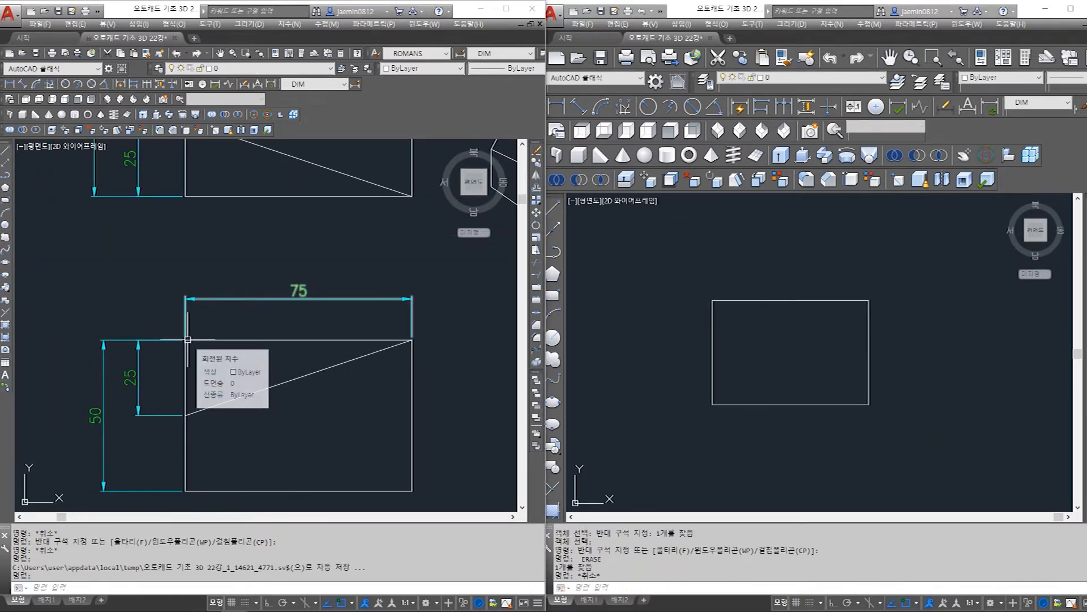
- Draw a line along the rectangle's top edge from the upper right corner to the upper left corner
click(837, 311)
key(Escape)
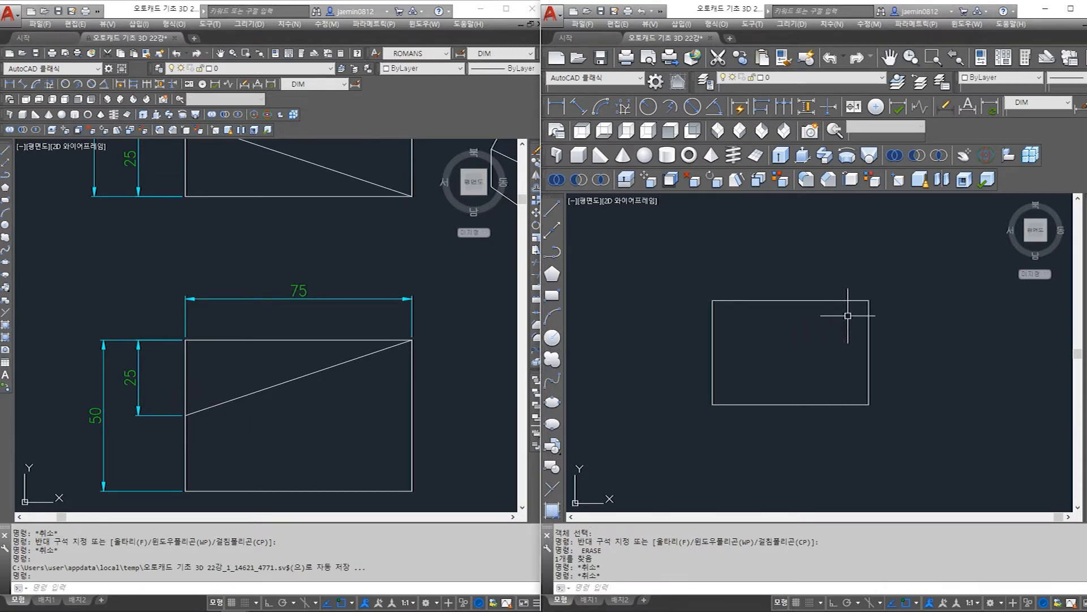
text(l)
key(Return)
click(869, 301)
click(716, 301)
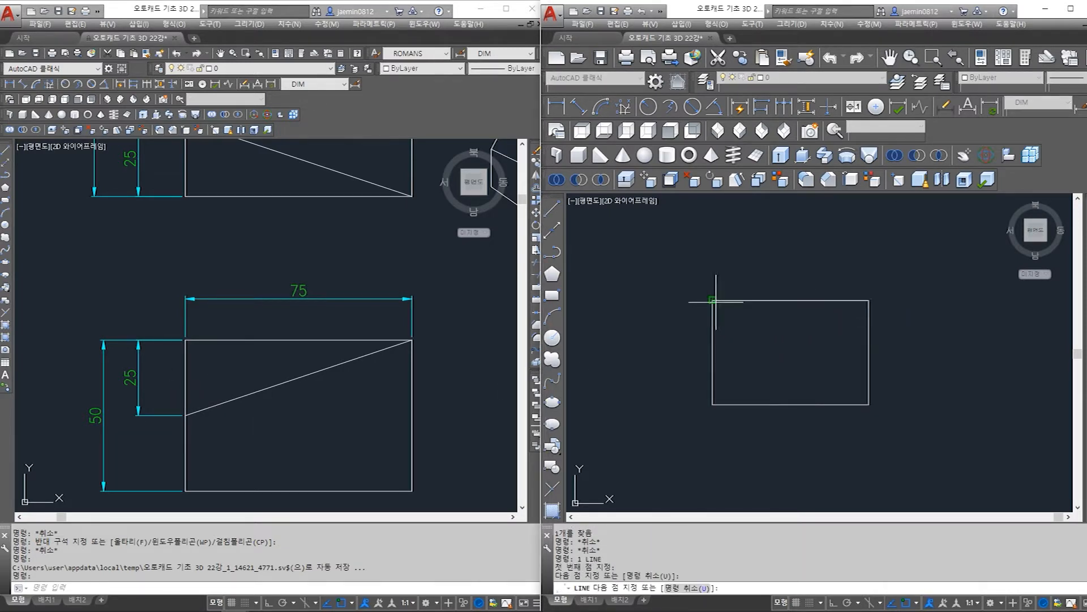
key(Escape)
click(746, 300)
key(Escape)
- Stretch the left endpoint of the top line 25 straight down along the rectangle's left edge
click(684, 272)
click(899, 318)
click(694, 285)
click(909, 330)
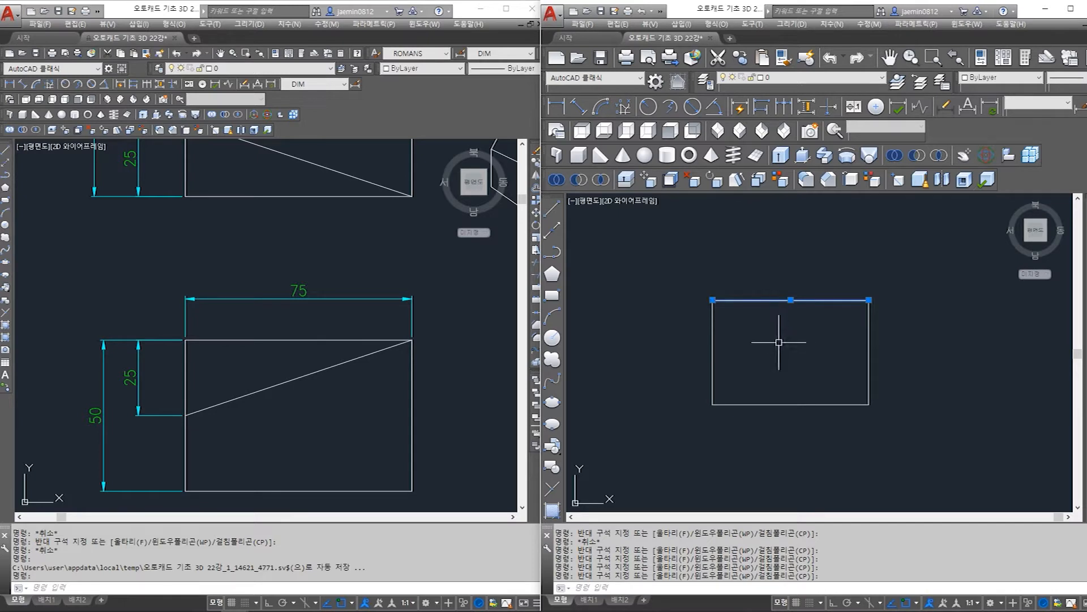
click(713, 300)
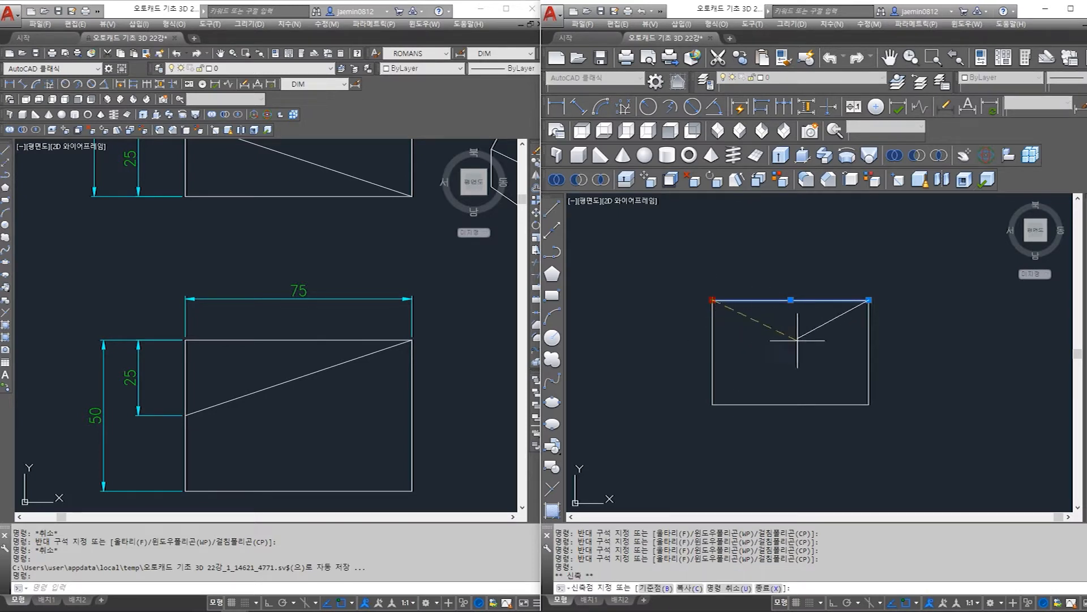
key(F8)
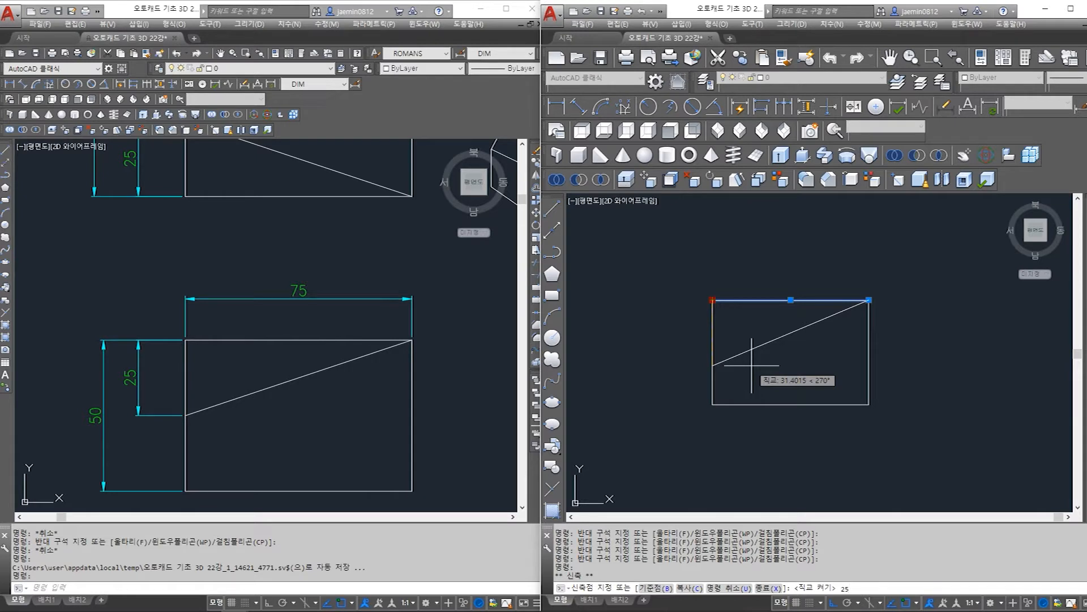
key(Return)
key(Escape)
- Dimension the distance from the upper left corner to the slanted line's left endpoint, and erase that dimension
text(aa)
key(Return)
click(713, 303)
click(712, 352)
click(687, 321)
scroll(693, 334, up, 2)
key(Escape)
text(e)
click(689, 321)
click(661, 346)
key(Return)
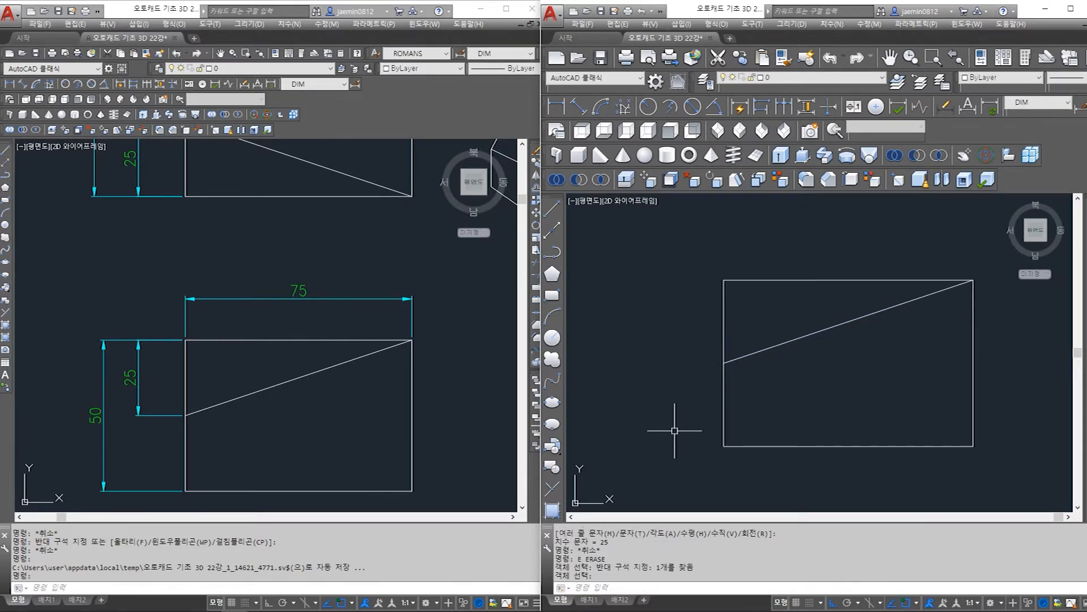
- Examine the side view's solid slanted corner edge in the reference drawing, relating its offsets to the 20 and 15 dimensions
scroll(728, 432, down, 5)
scroll(733, 436, up, 2)
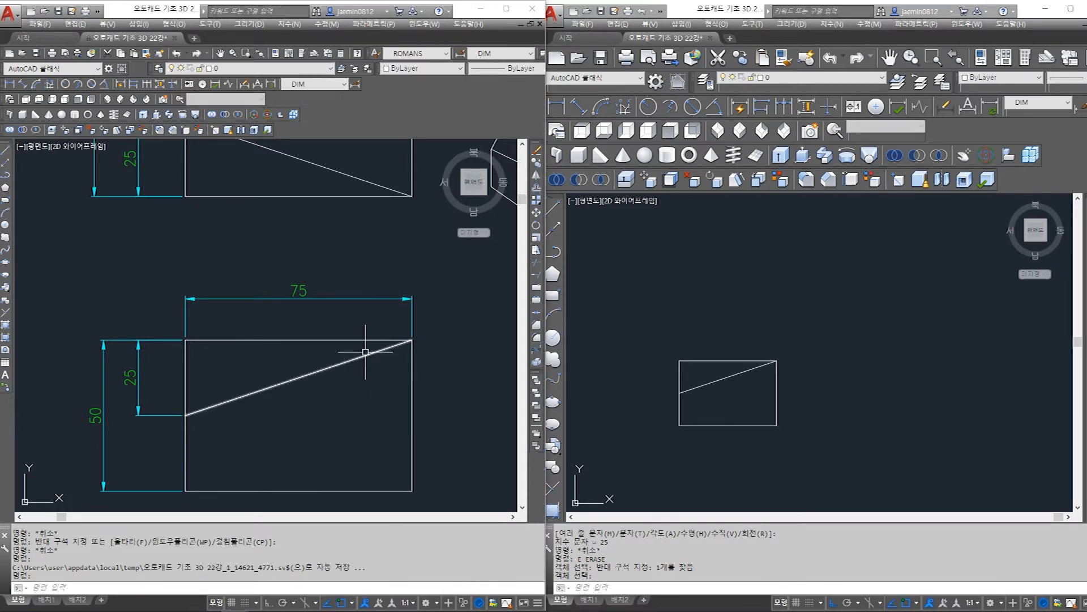
scroll(359, 400, down, 4)
scroll(389, 382, up, 4)
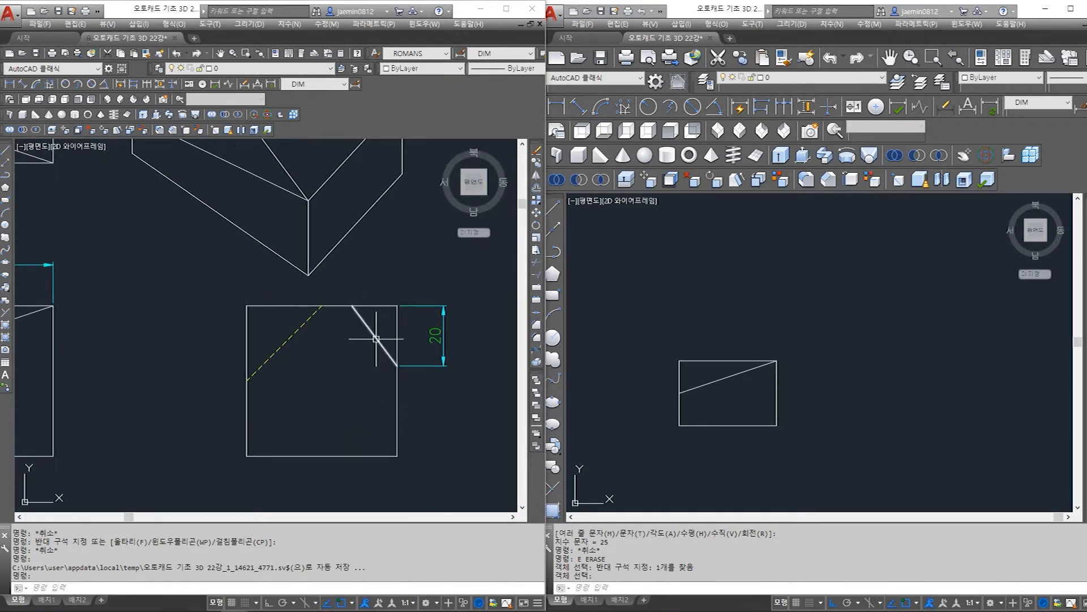
click(383, 324)
key(Escape)
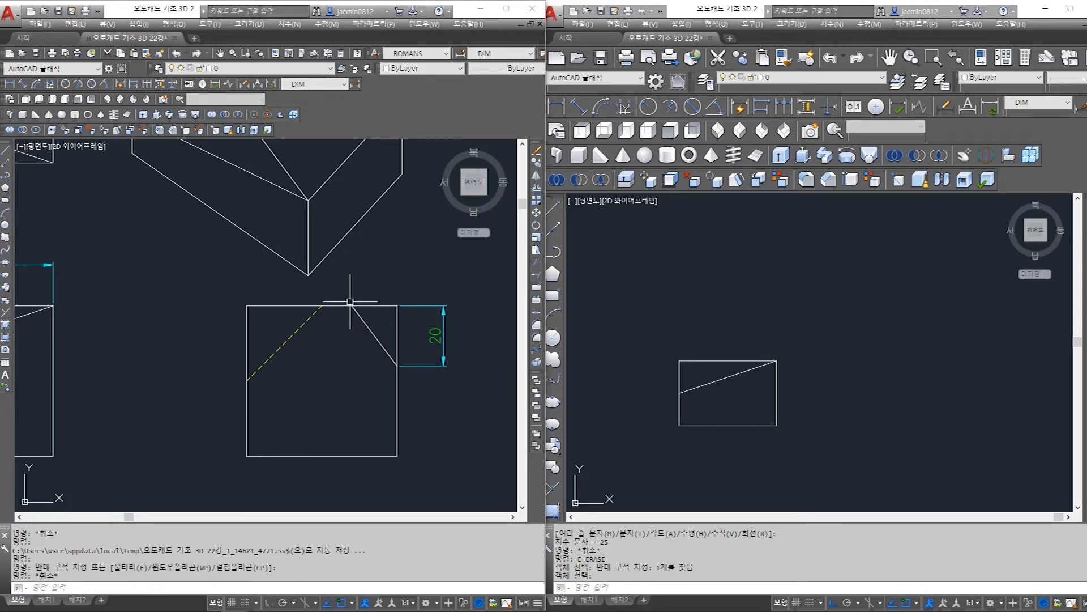
scroll(352, 291, down, 2)
scroll(388, 389, up, 1)
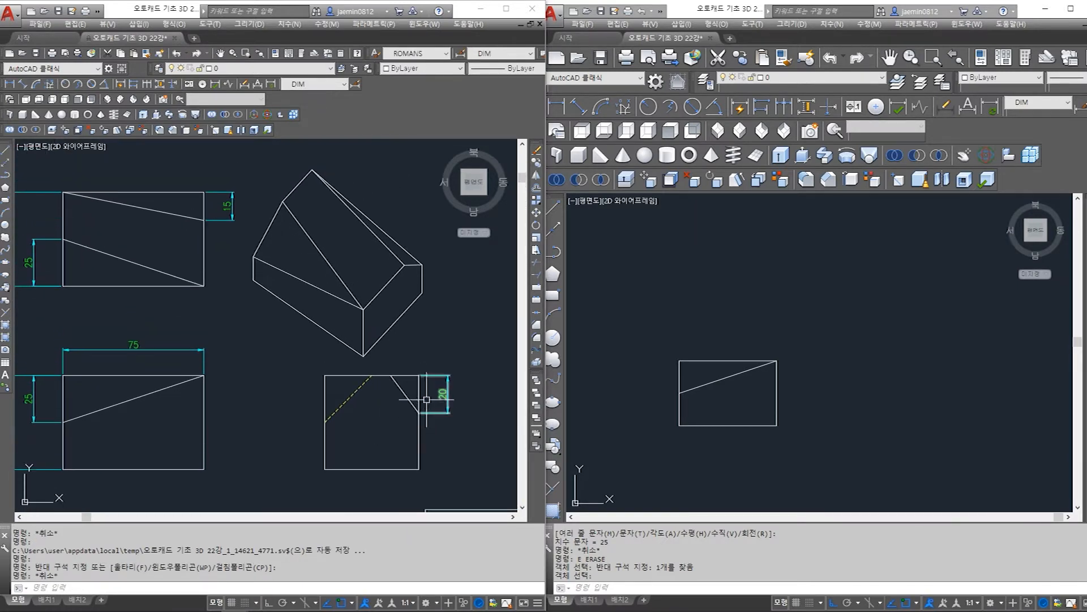
scroll(407, 392, up, 2)
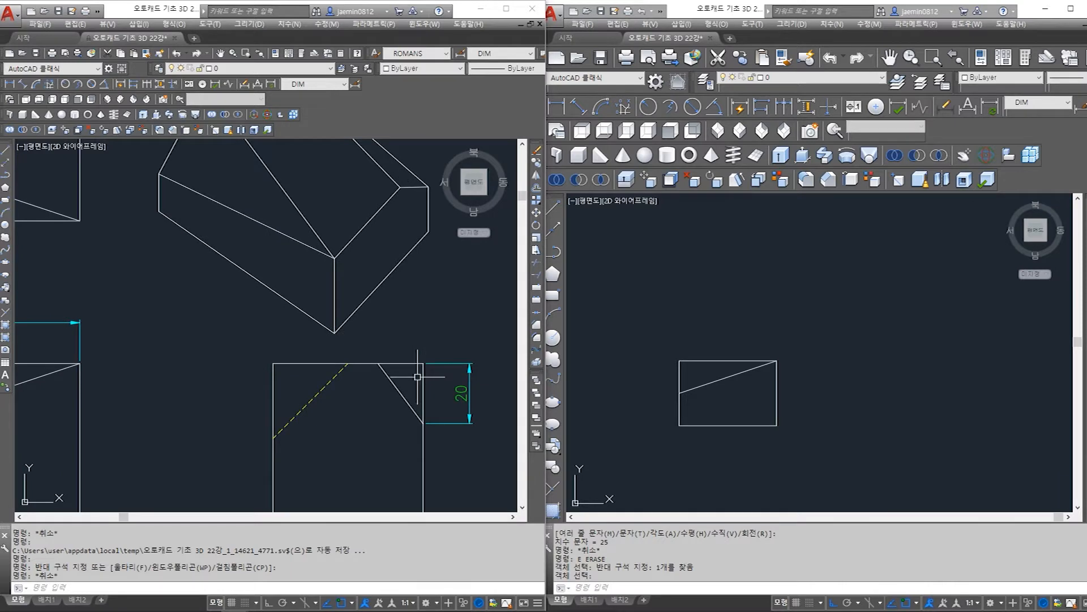
scroll(415, 386, down, 2)
middle_drag(277, 338, 281, 357)
middle_drag(236, 288, 266, 305)
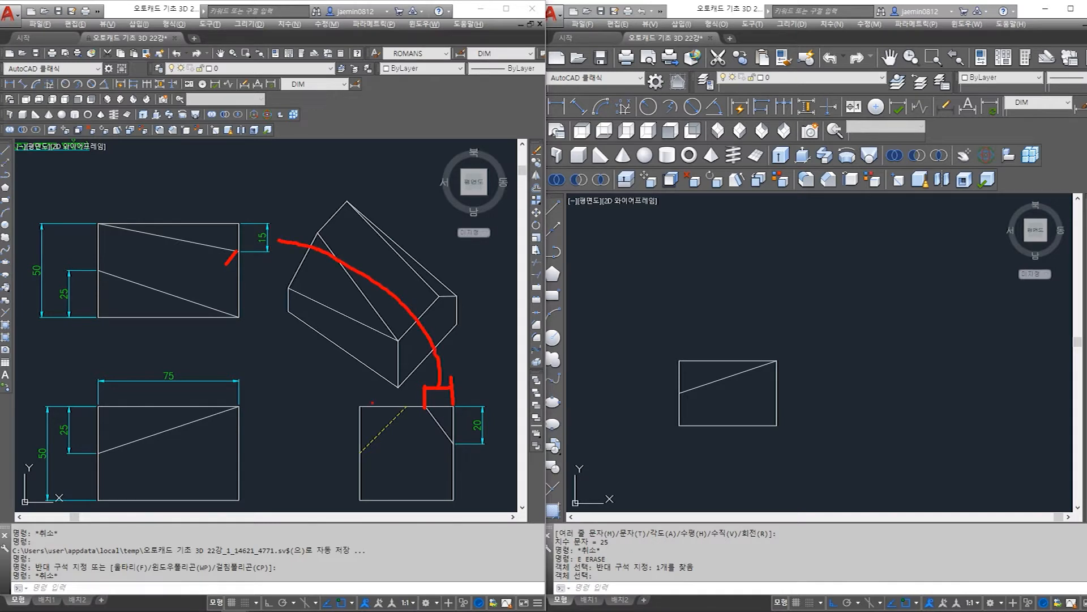
key(Escape)
- Draw a separate horizontal line 15 long beyond the right side of the front view rectangle
click(795, 348)
scroll(823, 408, up, 4)
middle_drag(821, 406, 781, 403)
key(Escape)
key(Escape)
key(Escape)
text(l)
key(Return)
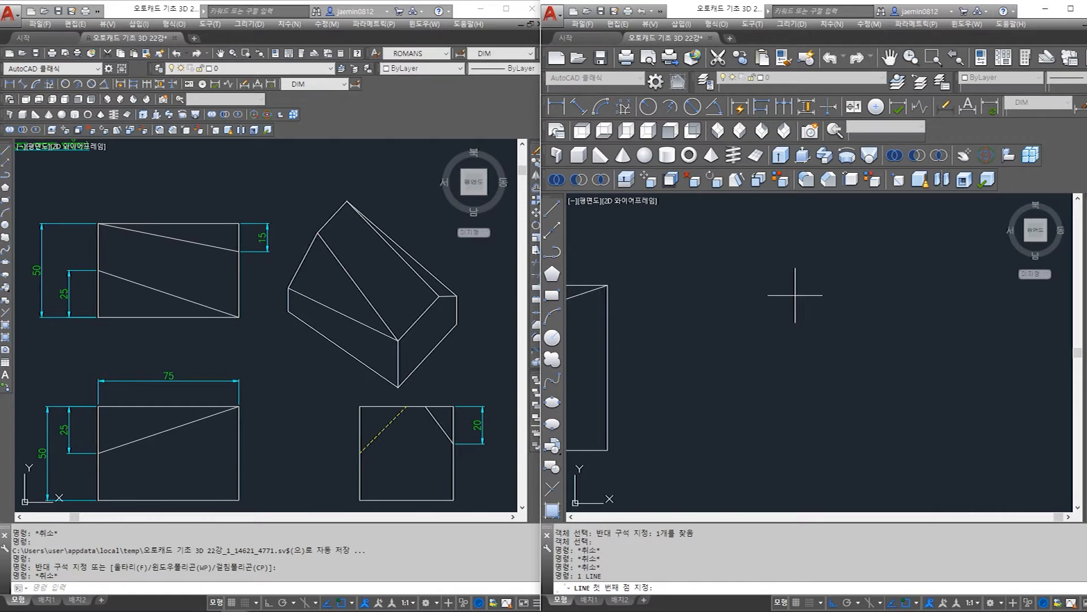
click(795, 295)
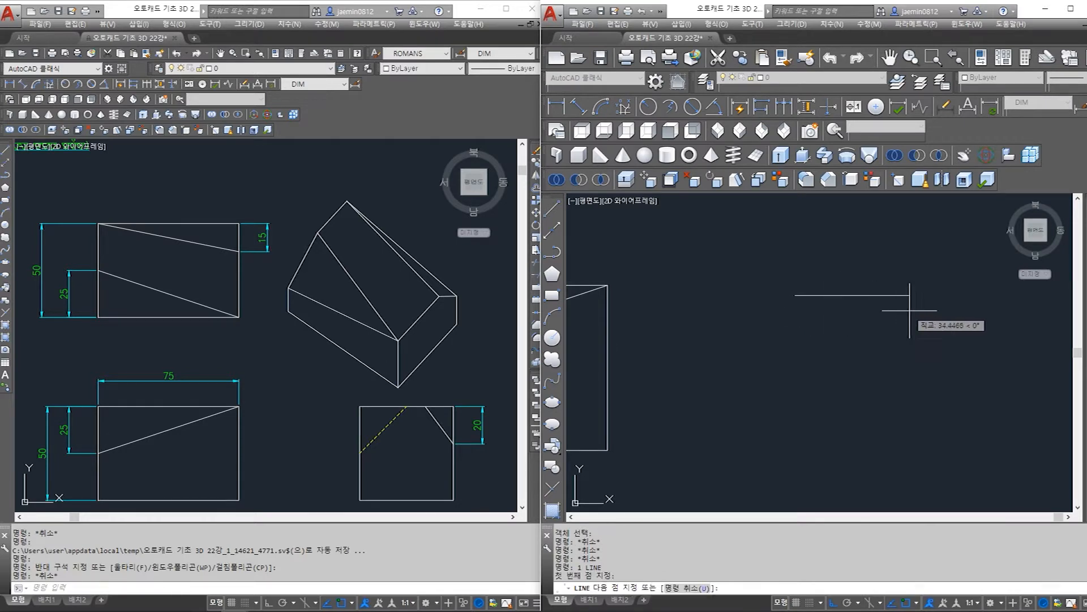
text(15)
key(Return)
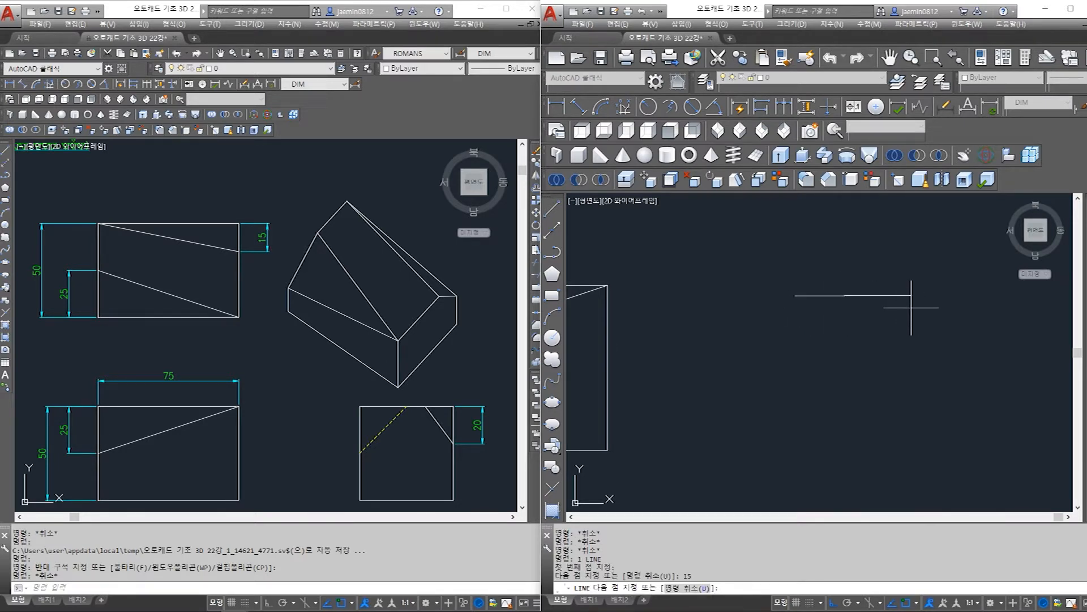
key(Escape)
click(849, 249)
key(Escape)
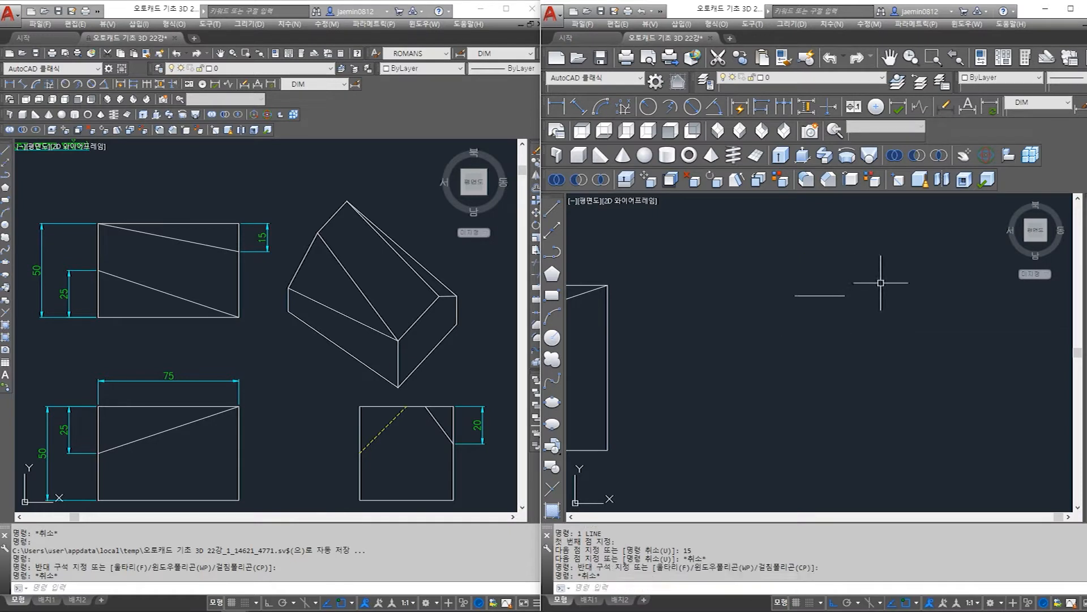
- Stretch the right endpoint of the 15 line straight down by 20 to form the side view's slanted edge
click(881, 283)
click(803, 323)
click(877, 263)
click(808, 367)
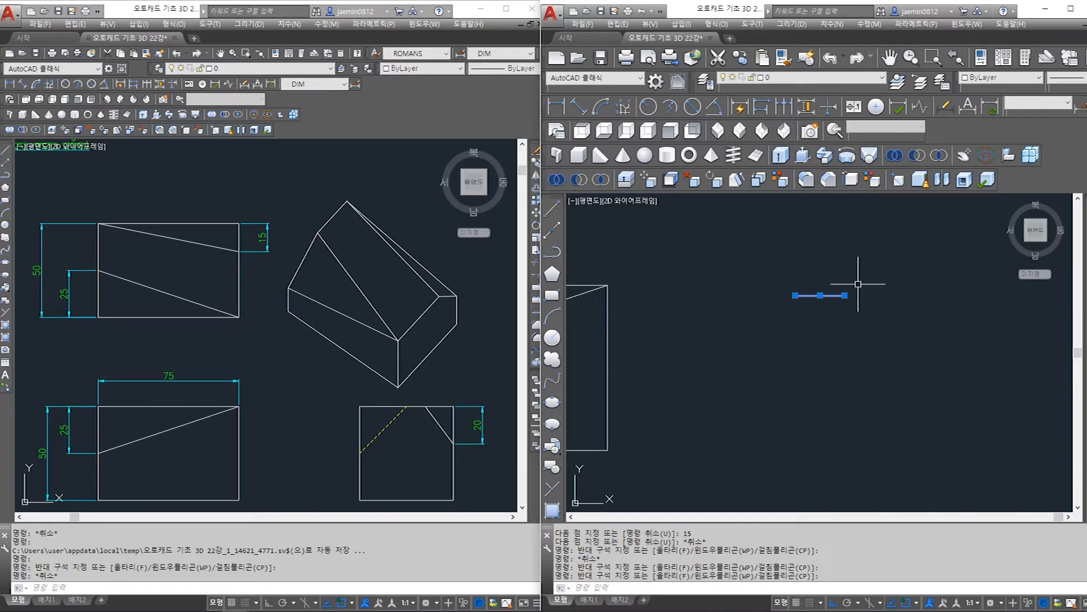
click(845, 295)
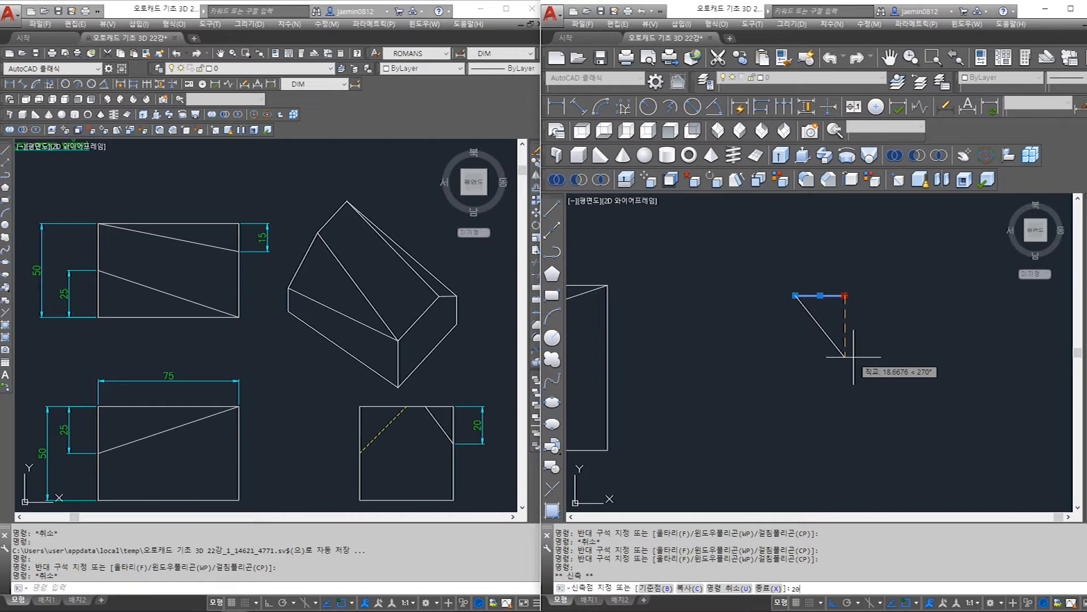
key(Return)
key(Escape)
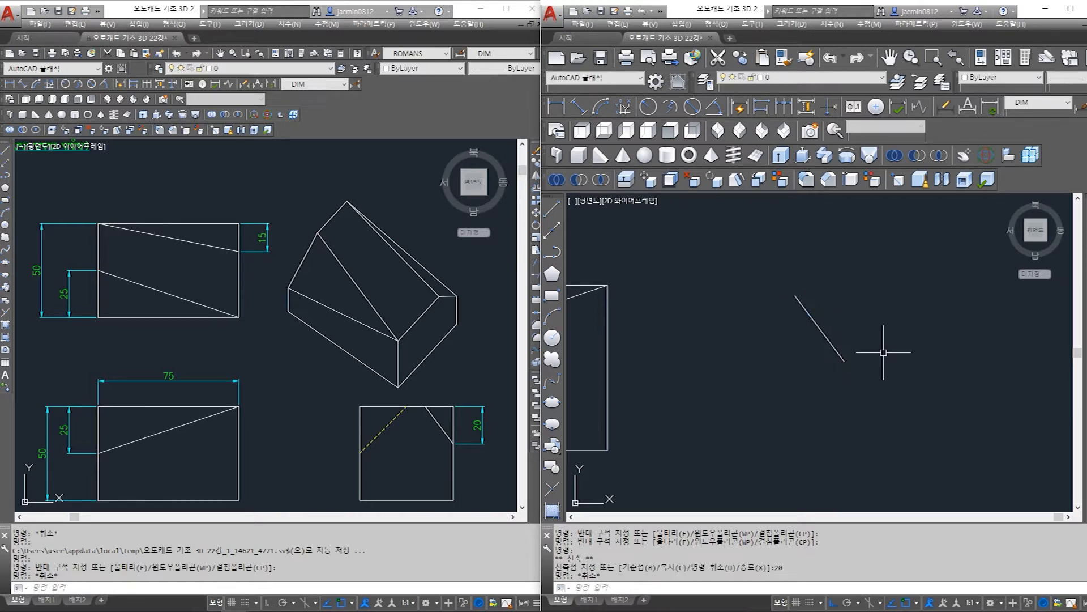
- Draw a horizontal line 75 long above the front view for the top view's lower slanted edge in the reference
scroll(918, 365, down, 4)
scroll(797, 364, up, 2)
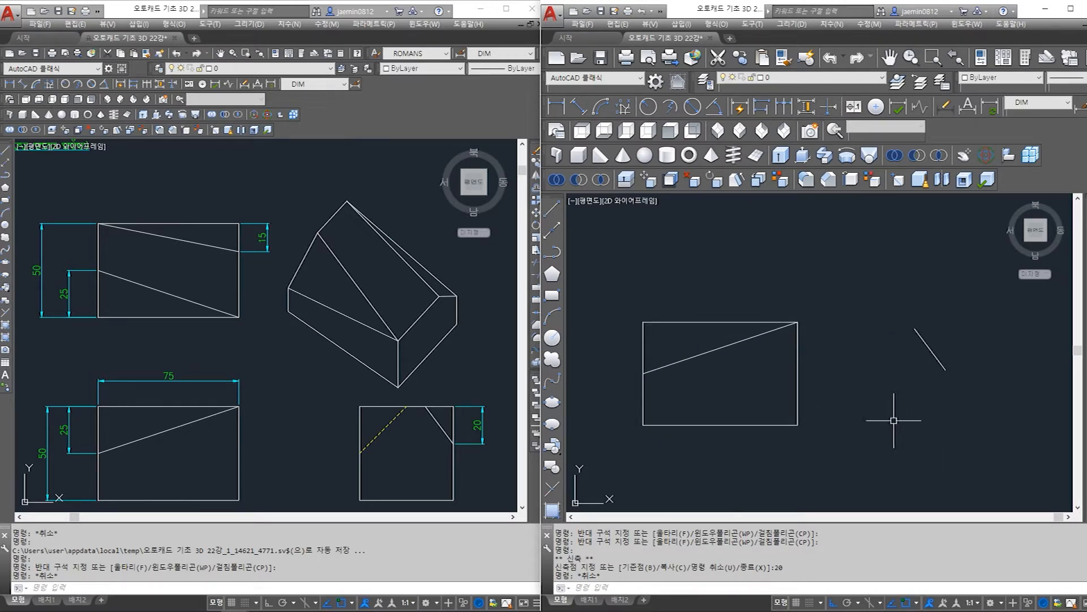
middle_drag(716, 287, 723, 334)
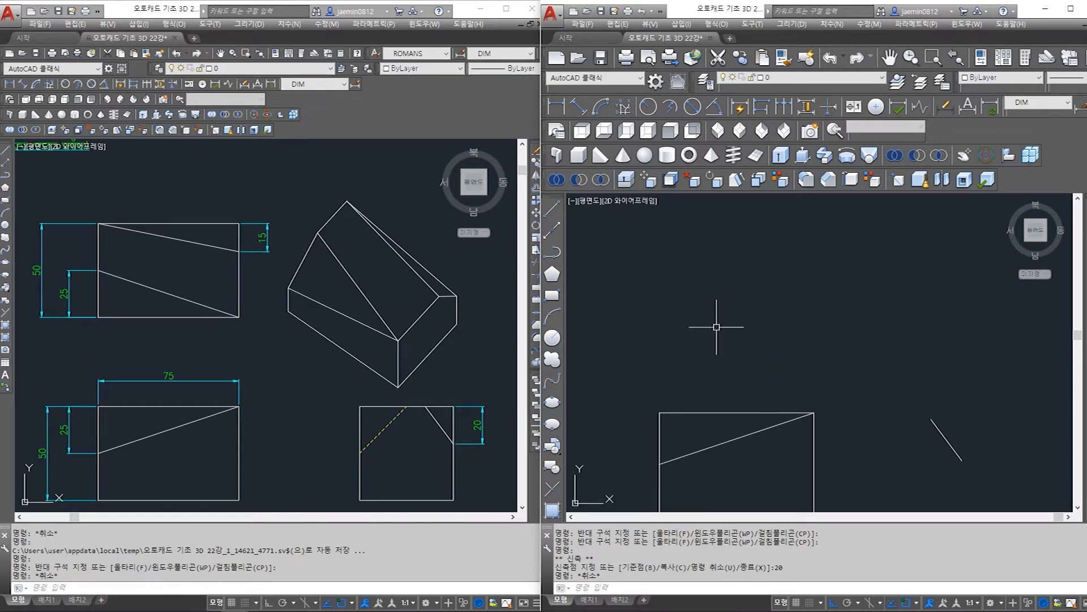
click(50, 297)
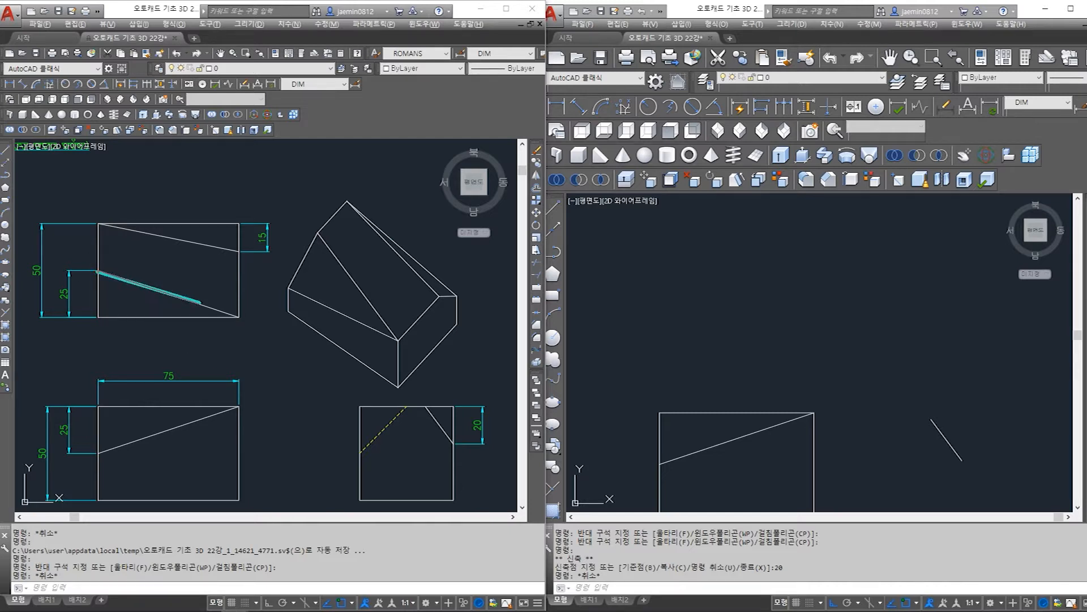
shift+drag(238, 315, 240, 316)
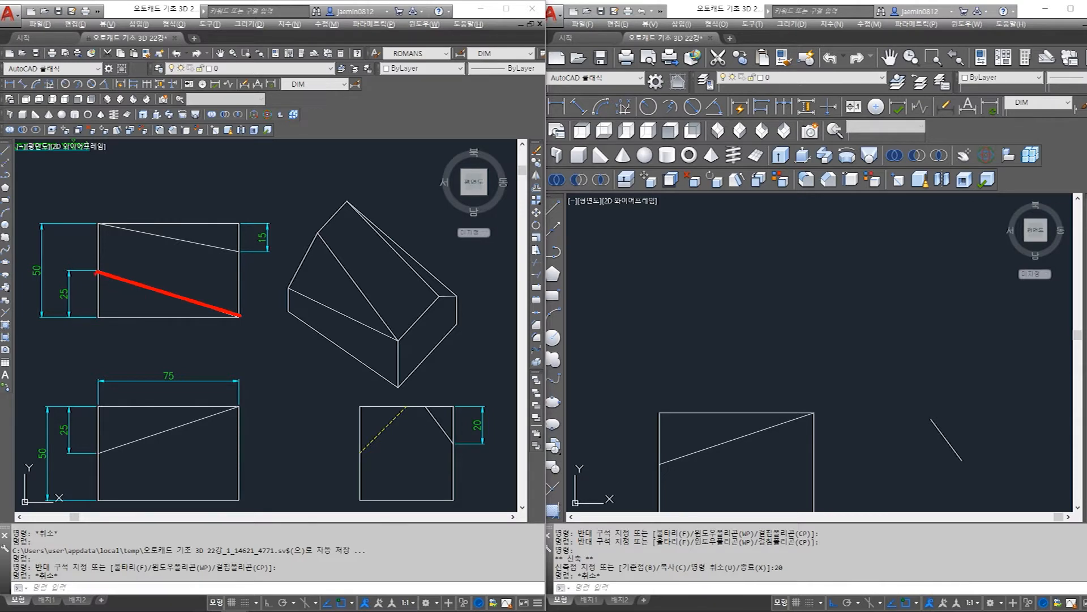
key(Escape)
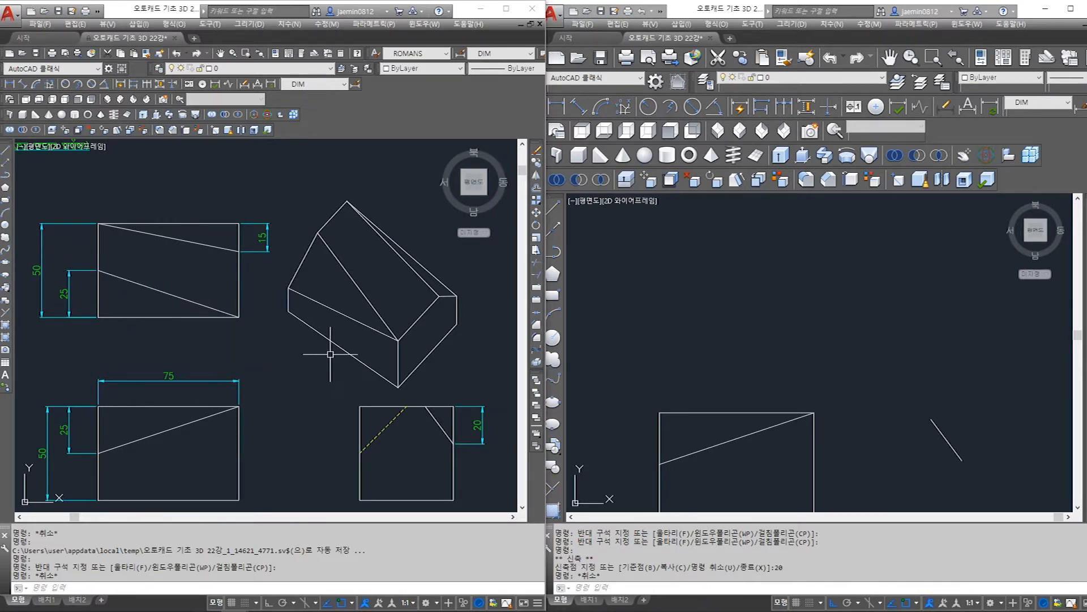
click(696, 323)
key(Escape)
text(l)
key(Return)
click(674, 302)
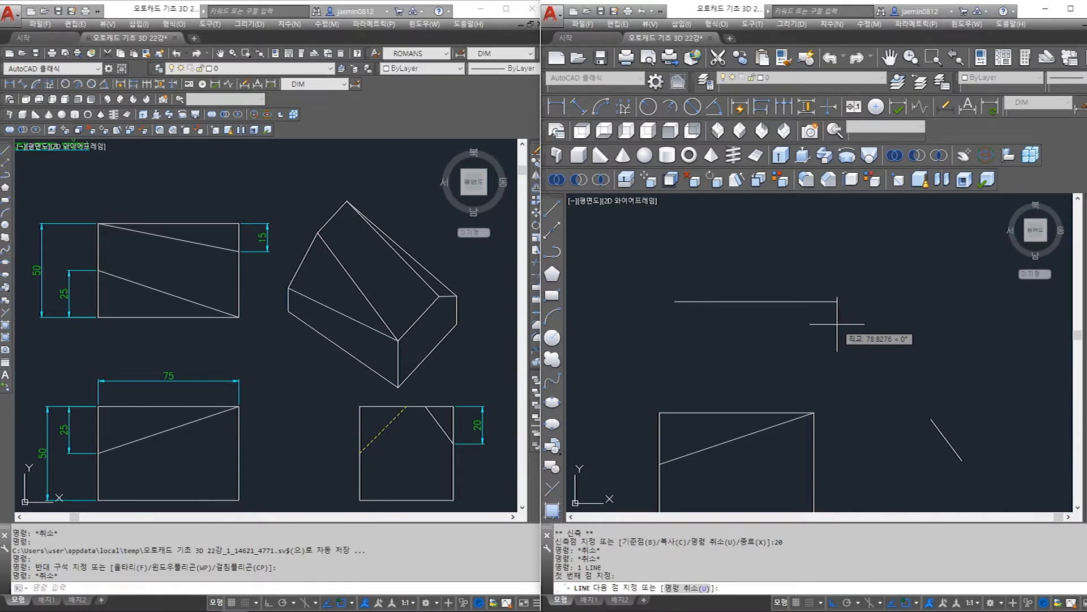
key(Return)
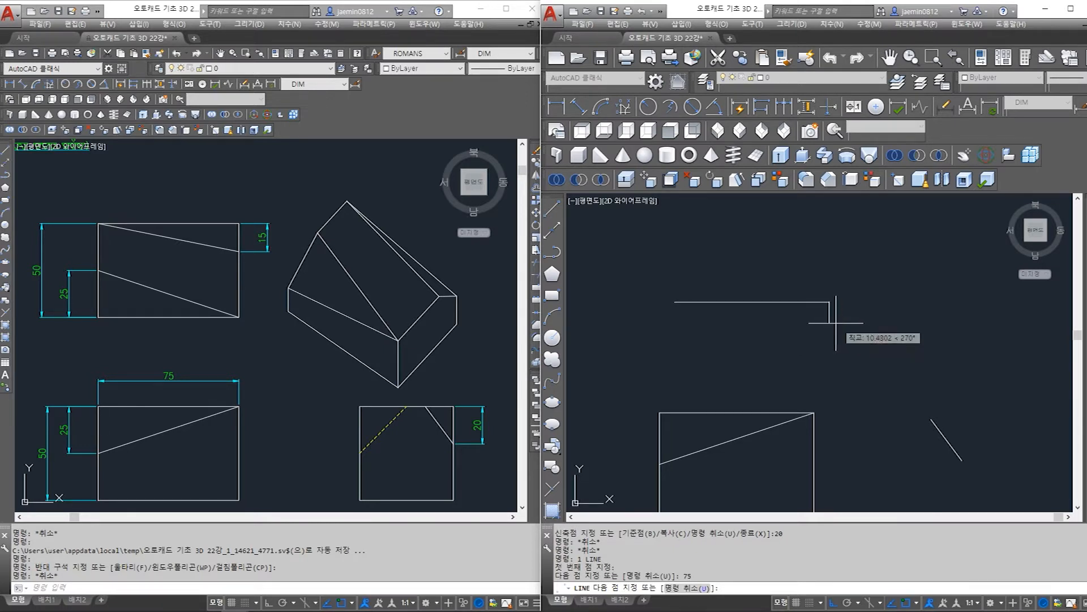
key(Escape)
- Stretch the left endpoint of the 75 line straight up by 25
click(771, 268)
click(733, 311)
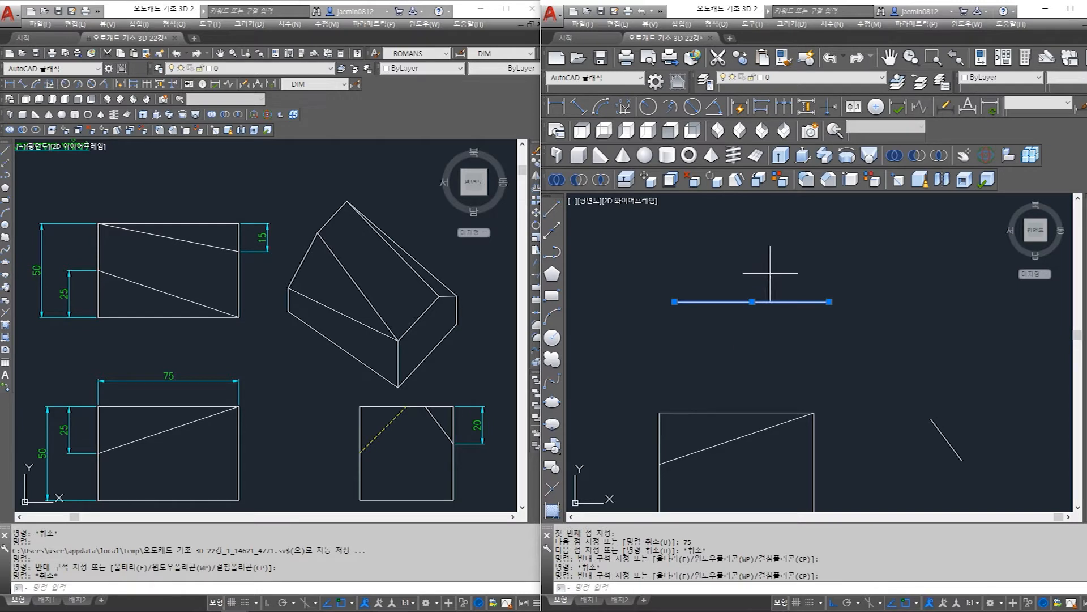
click(674, 301)
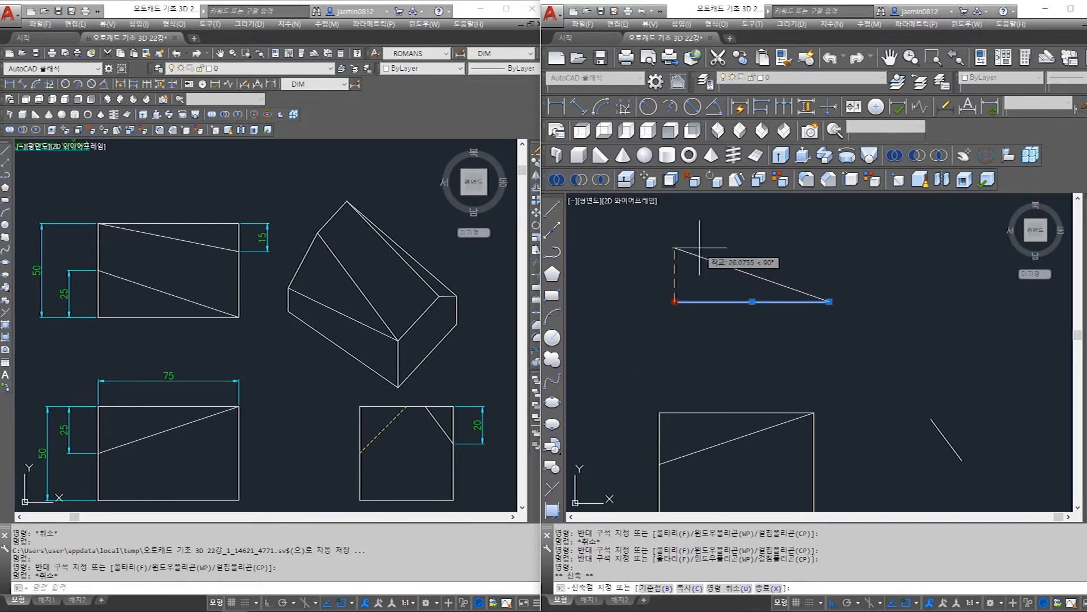
text(5)
key(Return)
key(Escape)
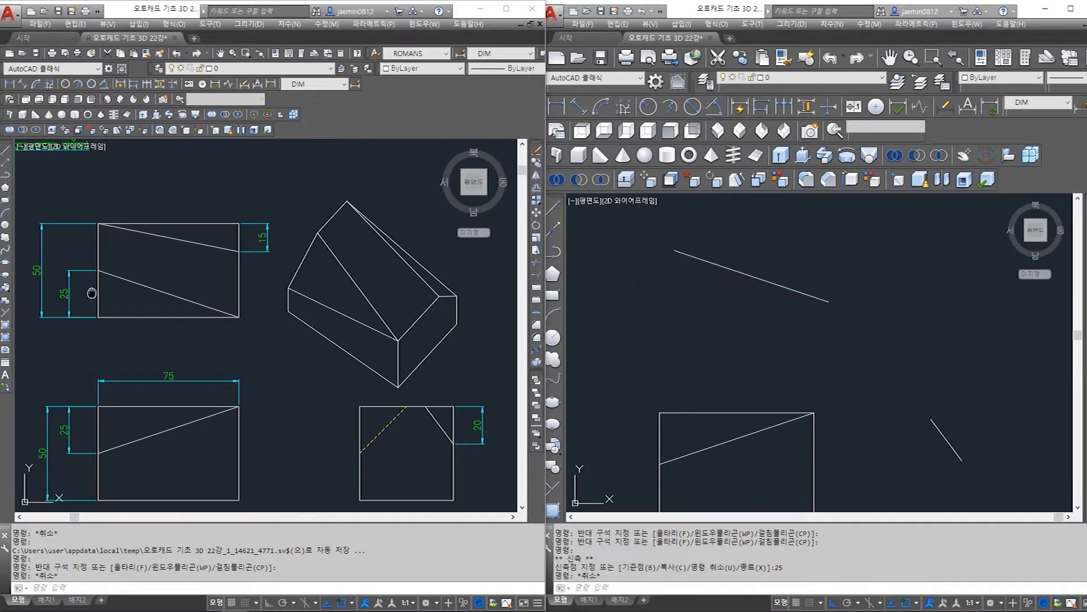
scroll(133, 289, up, 2)
scroll(713, 313, down, 2)
middle_drag(793, 403, 789, 380)
key(Escape)
click(779, 240)
click(739, 291)
key(Escape)
click(777, 340)
click(670, 425)
key(Escape)
click(873, 356)
key(Escape)
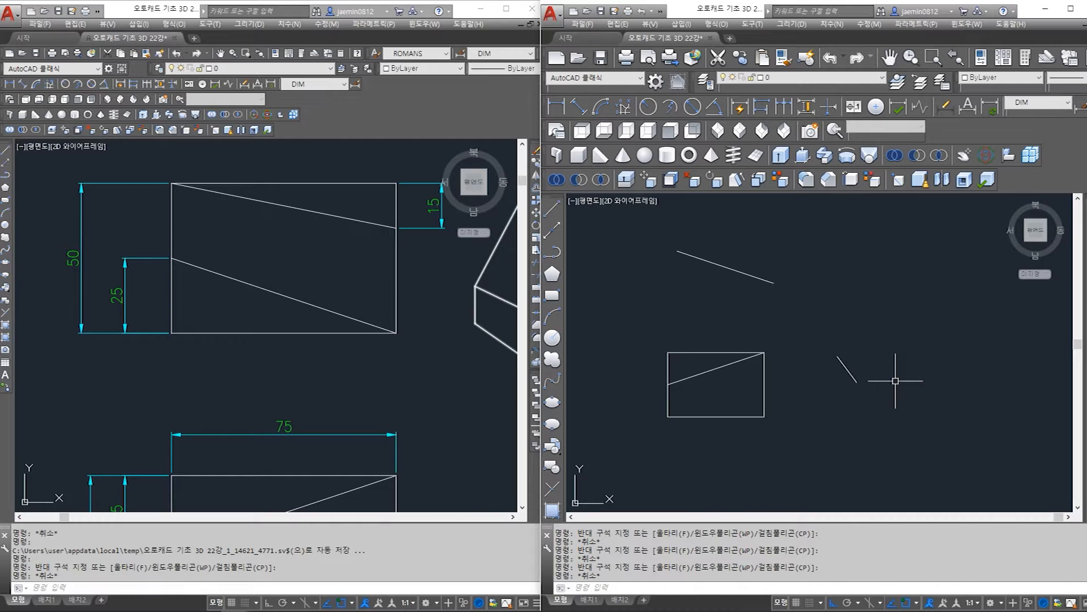
key(Escape)
click(771, 247)
key(Escape)
- Copy the front view rectangle, its slanted line and the short side view line to the clipboard
click(874, 311)
click(728, 413)
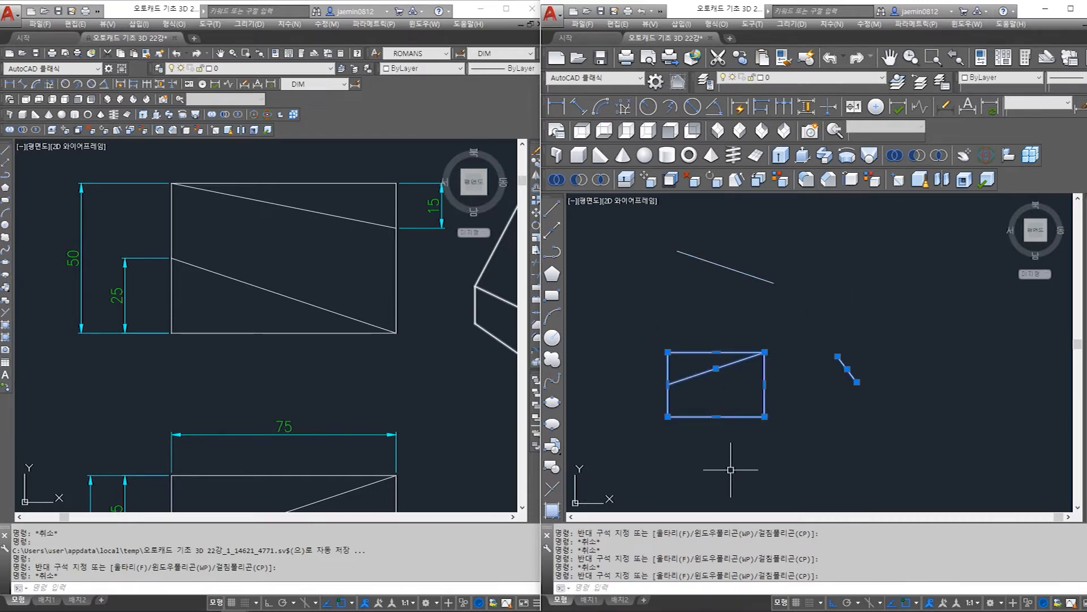
key(ctrl+c)
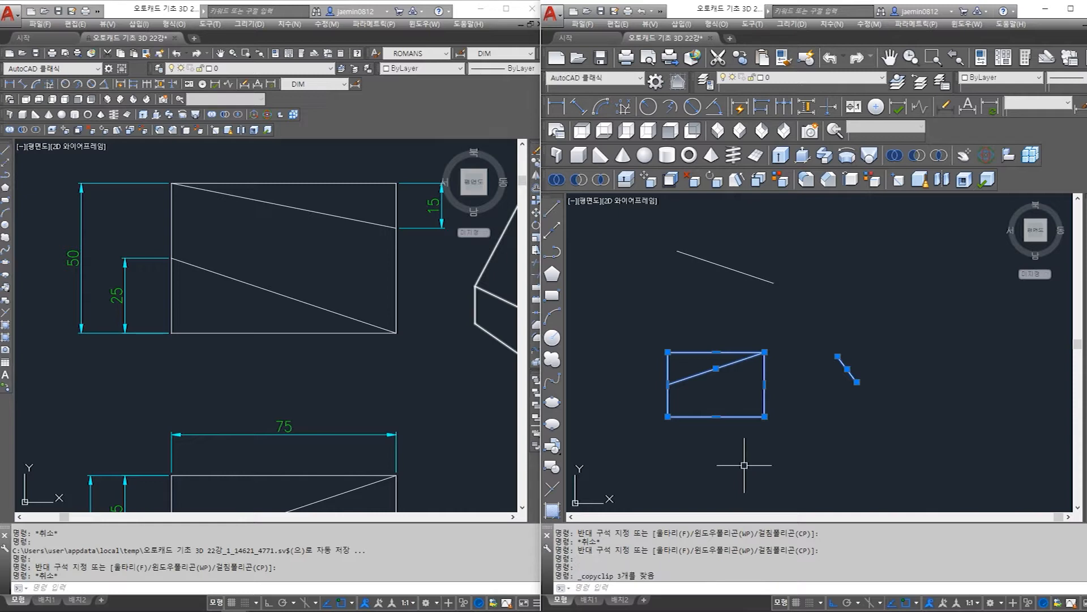
key(Escape)
click(765, 381)
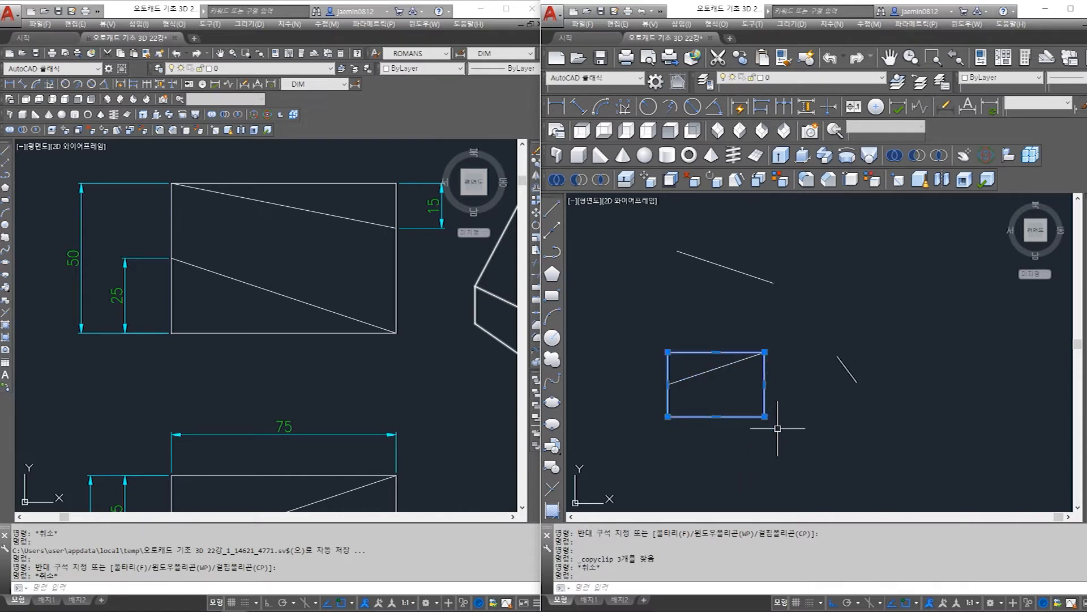
key(Escape)
click(776, 422)
key(Escape)
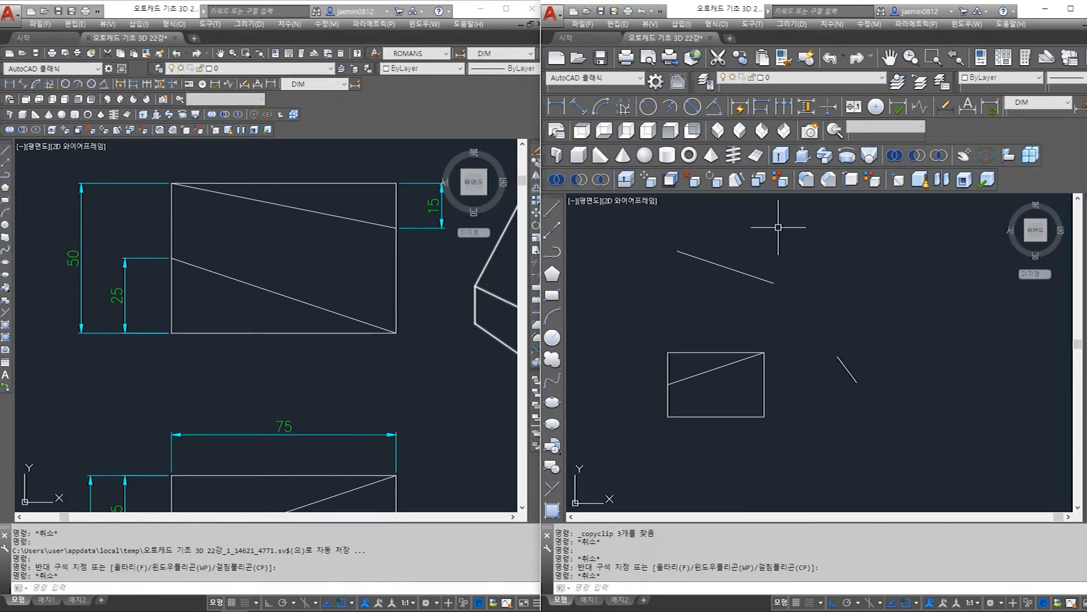
- Switch to the southeast isometric view and erase the rectangle, its slanted line and the short side view line
click(740, 131)
scroll(906, 396, up, 5)
middle_drag(909, 405, 838, 397)
click(796, 279)
click(711, 365)
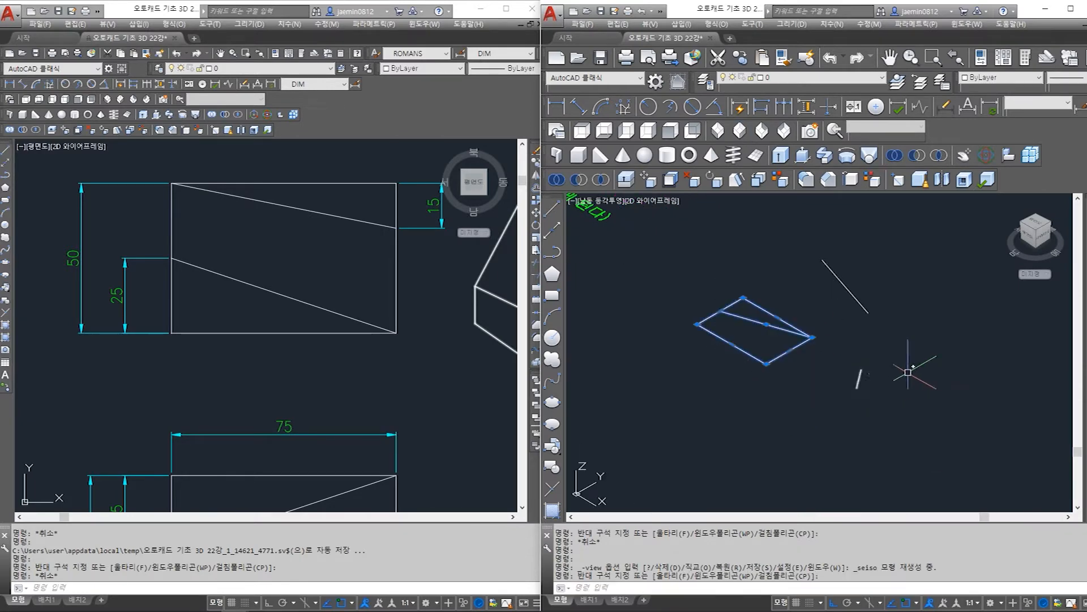
click(884, 378)
click(822, 405)
key(Delete)
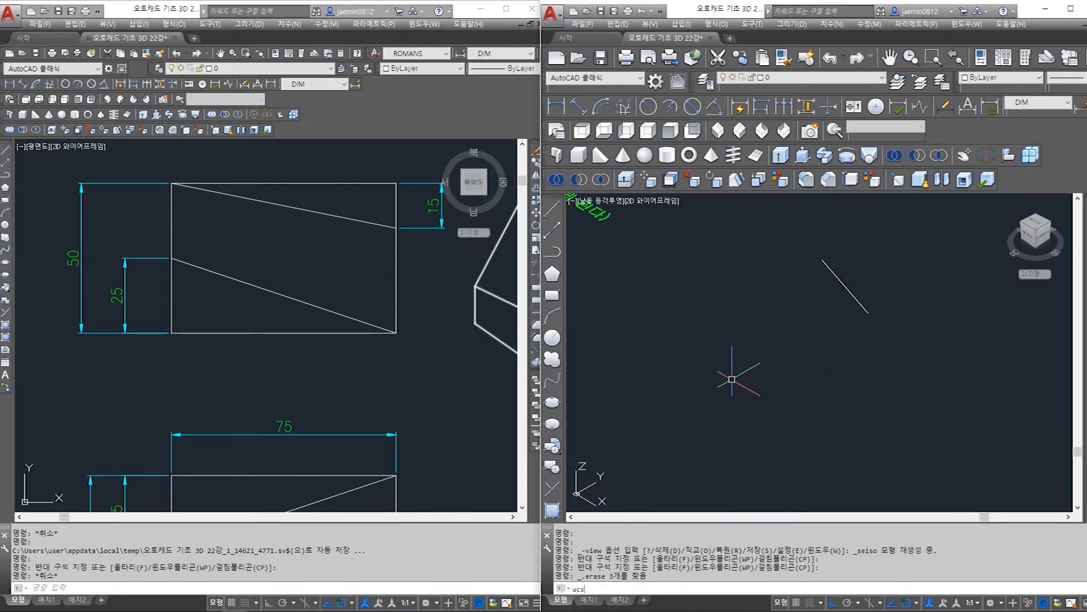
- Rotate the UCS 90° about its X axis to align with the front plane
key(Return)
text(x)
key(Return)
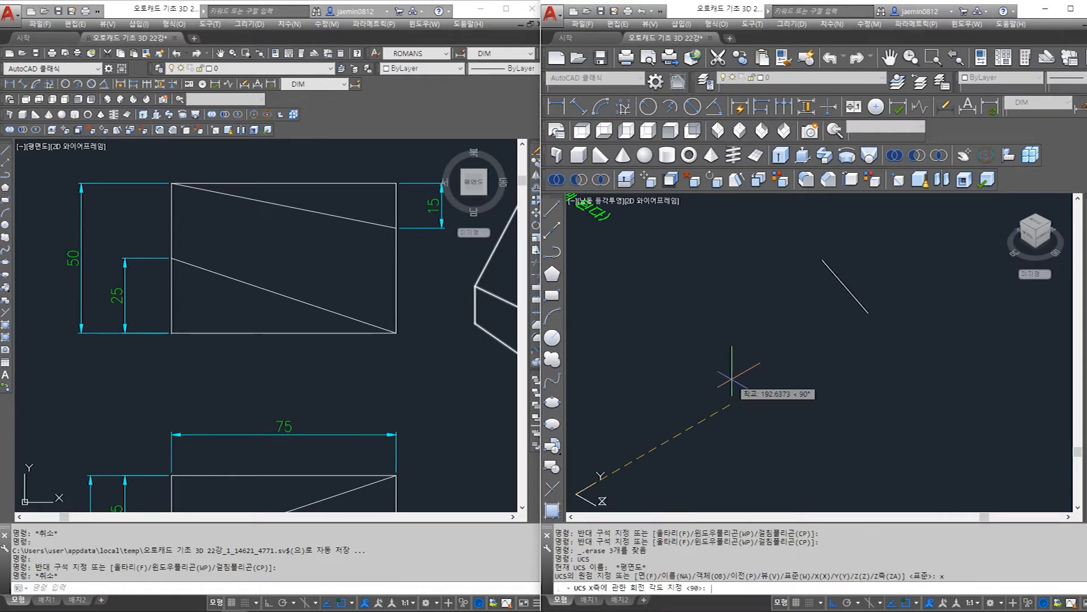
key(Return)
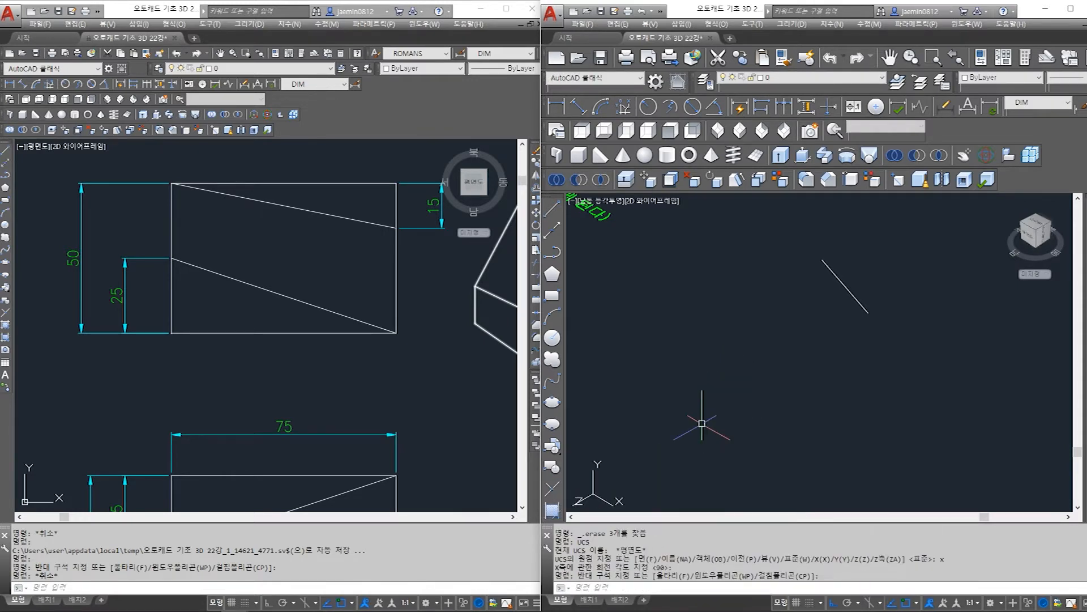
- Paste the copied geometry upright on the front plane and erase the pasted short side view line
key(ctrl+v)
click(715, 407)
key(Escape)
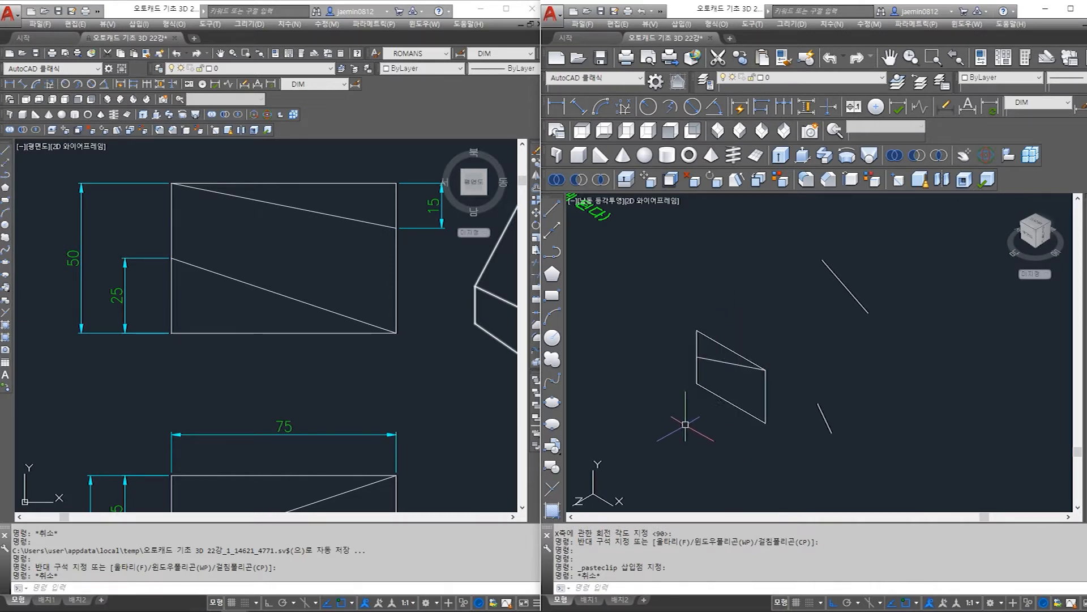
click(837, 369)
click(815, 434)
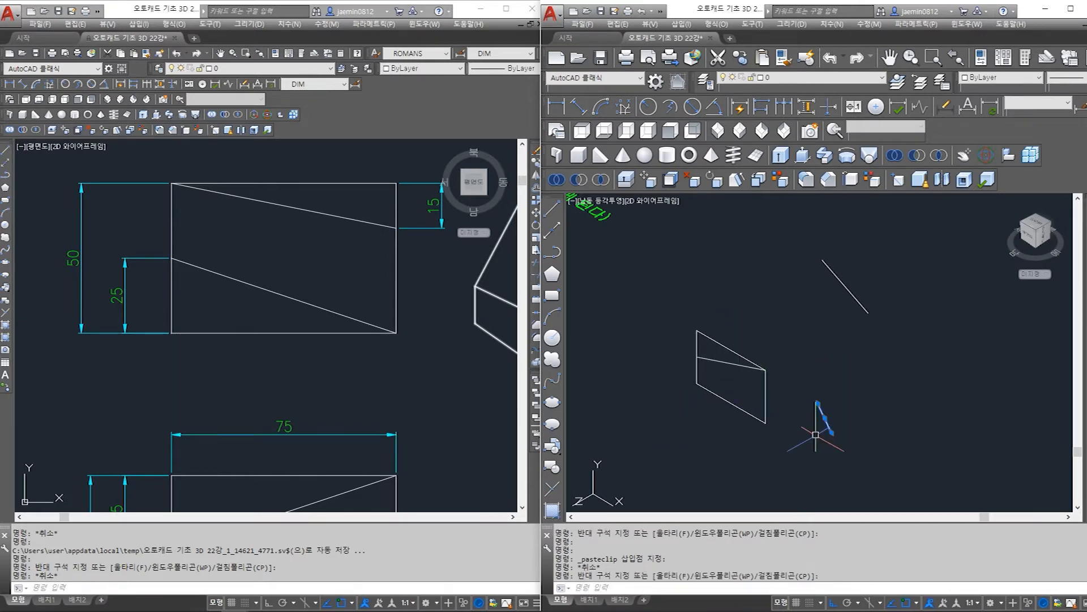
key(Delete)
middle_drag(865, 436, 792, 410)
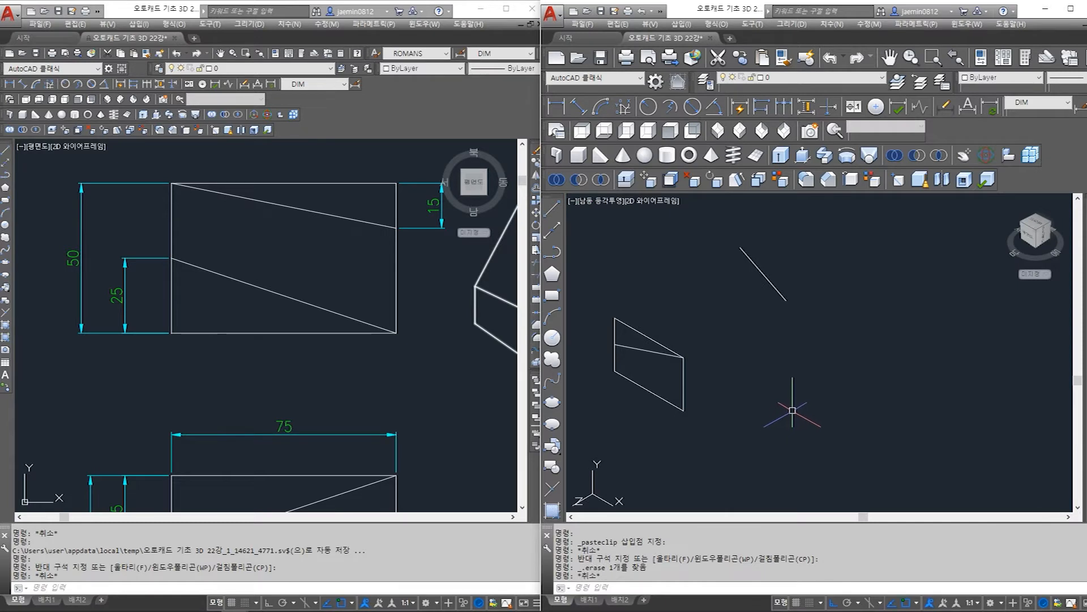
- Rotate the UCS 90° about its Y axis to align with the side plane
key(Return)
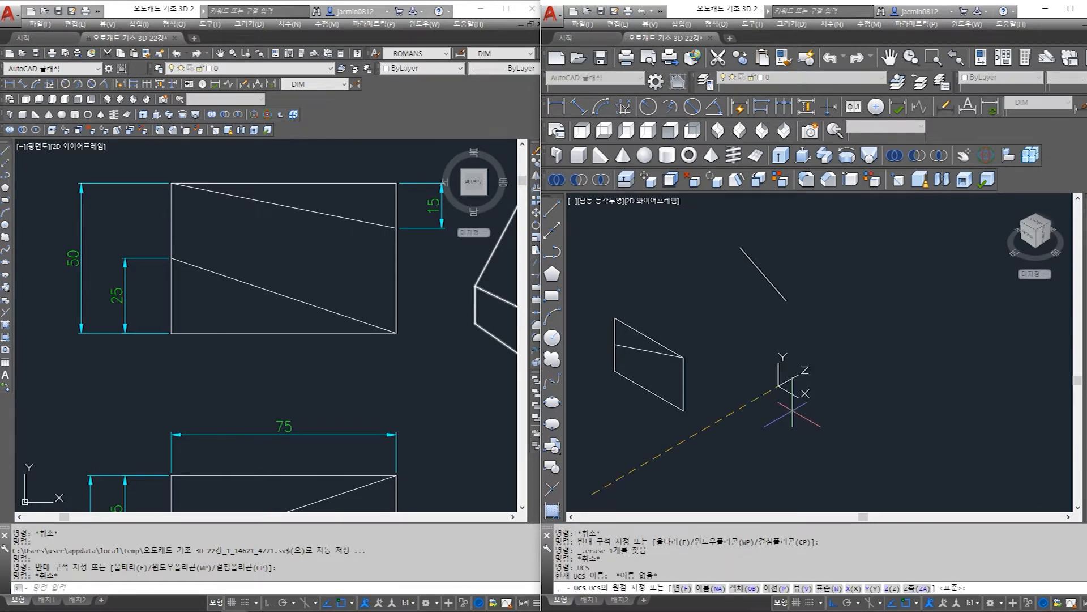
text(y)
key(Return)
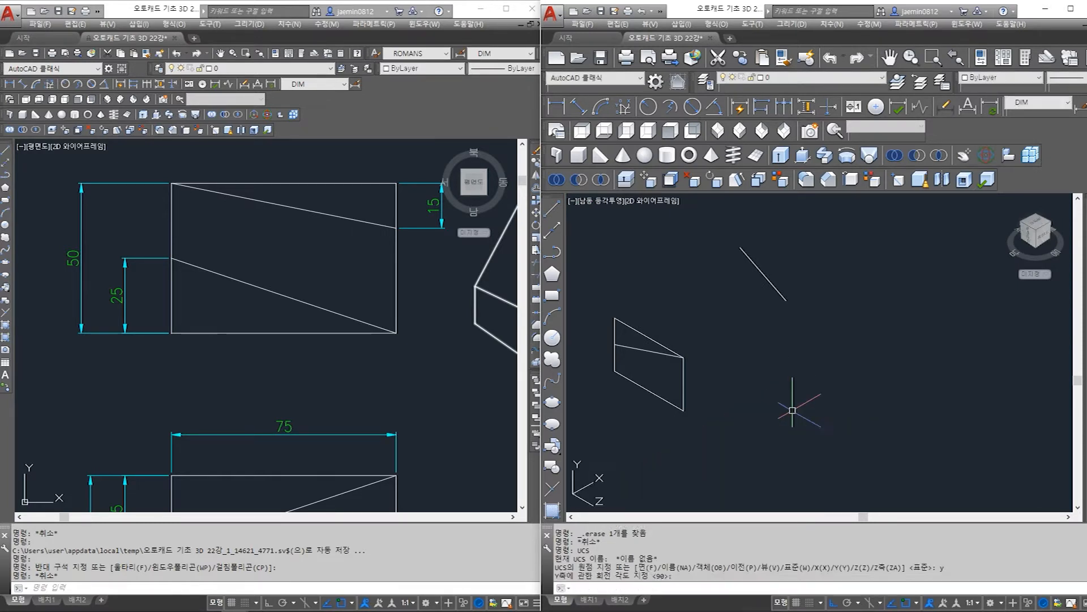
key(Return)
click(810, 393)
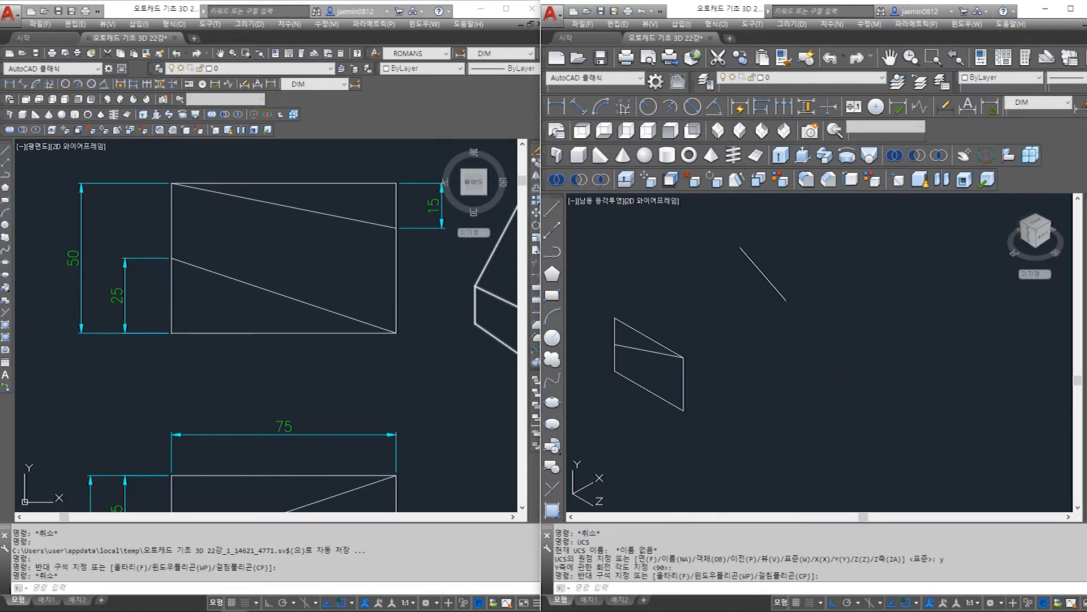
- Paste the copied geometry on the side plane and erase its rectangle and long slanted line, keeping the short line
key(ctrl+v)
click(750, 455)
key(Escape)
click(819, 343)
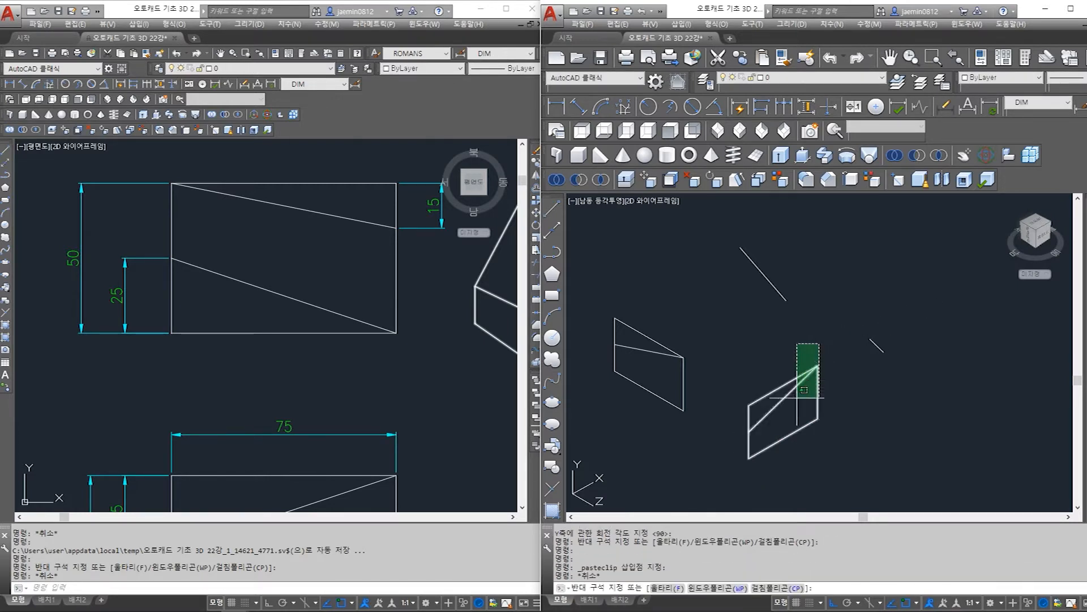
click(797, 397)
key(Delete)
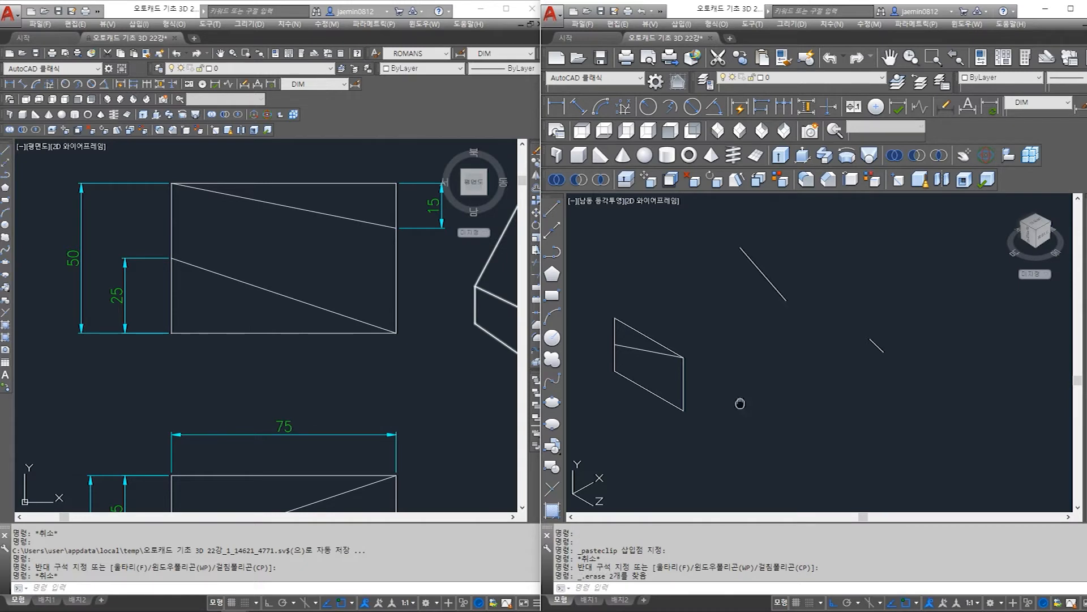
middle_drag(737, 404, 792, 405)
- Extrude the front-plane rectangle by -50 to form the solid box behind it
click(337, 335)
scroll(324, 378, down, 2)
middle_drag(324, 379, 259, 305)
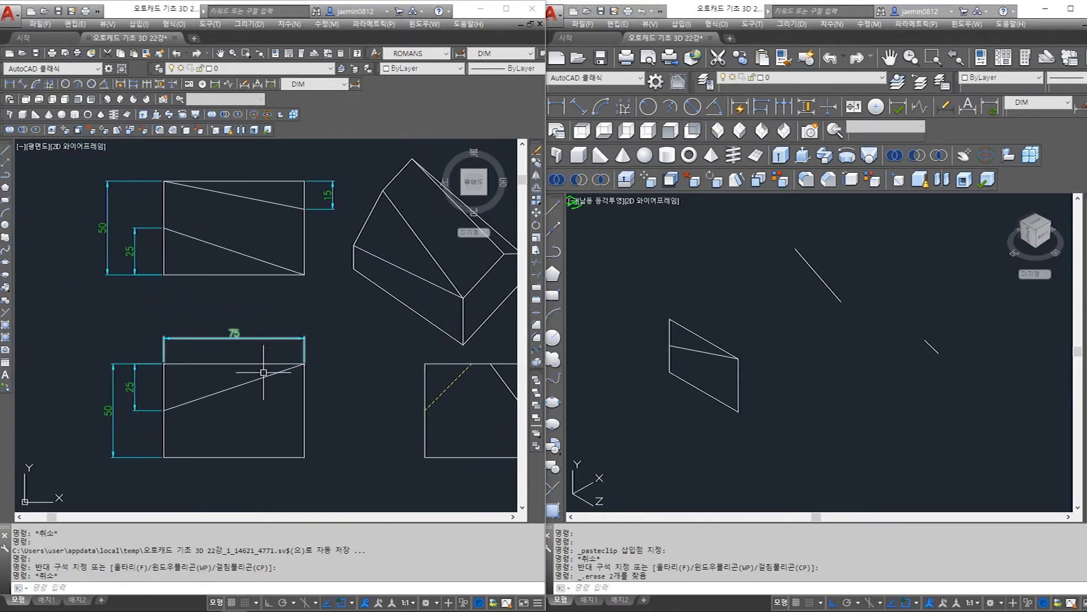
scroll(126, 269, up, 2)
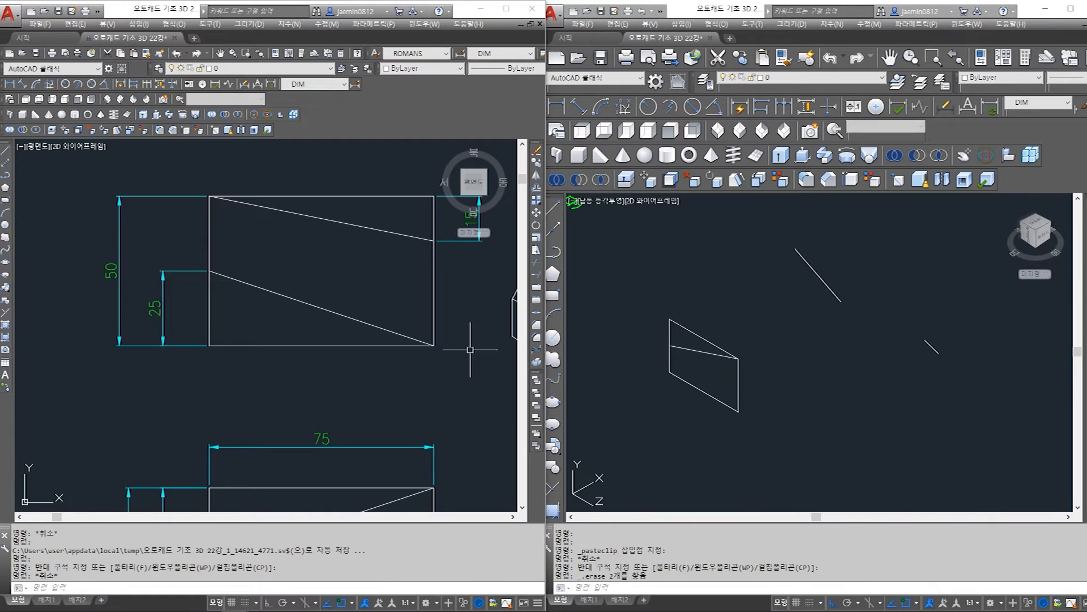
click(675, 386)
click(697, 335)
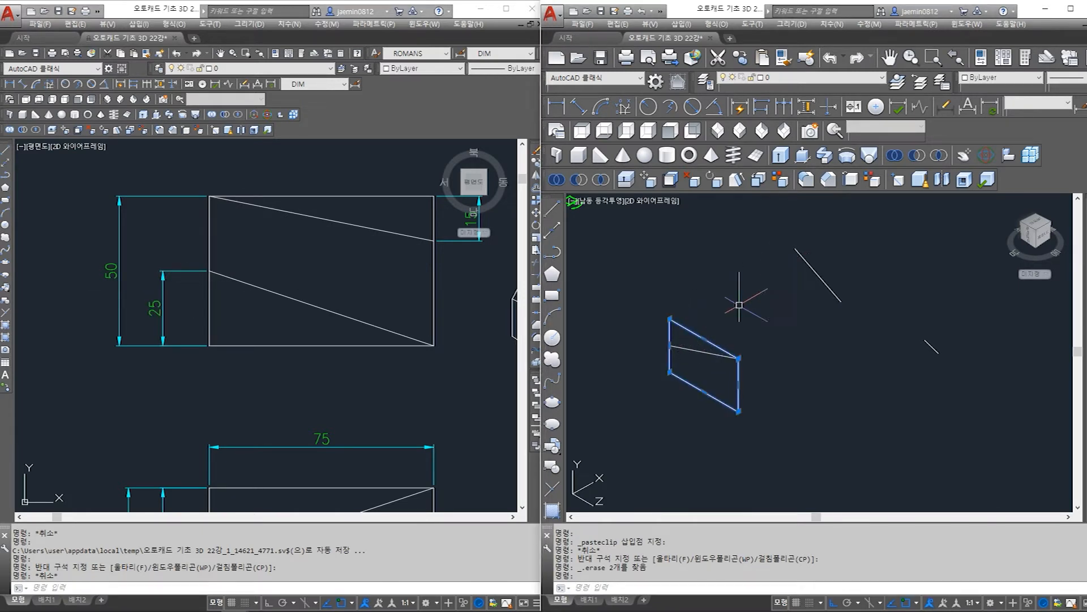
key(Escape)
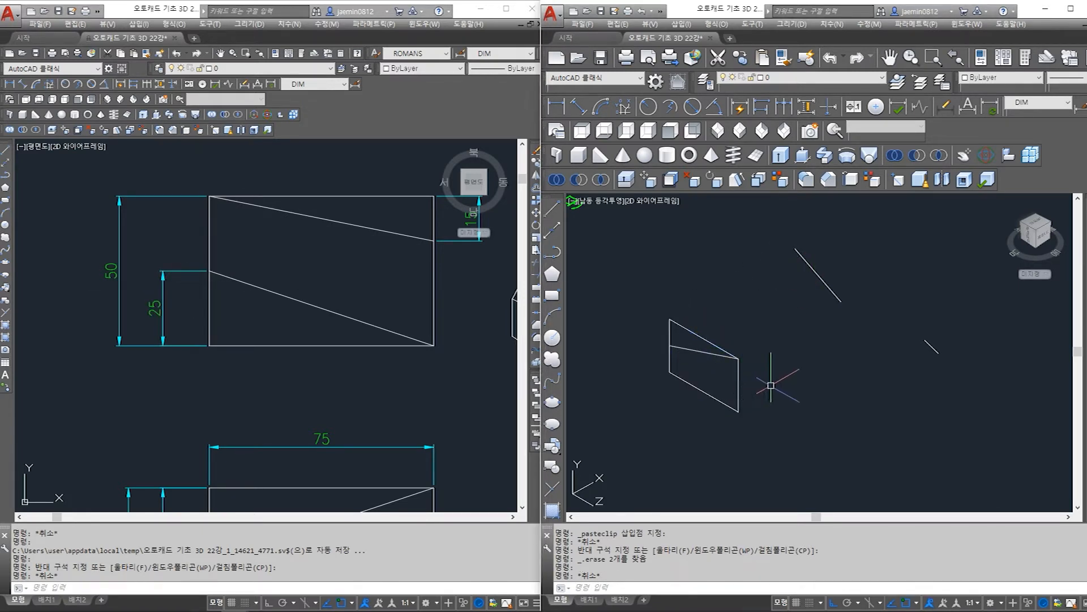
text(ext)
key(Return)
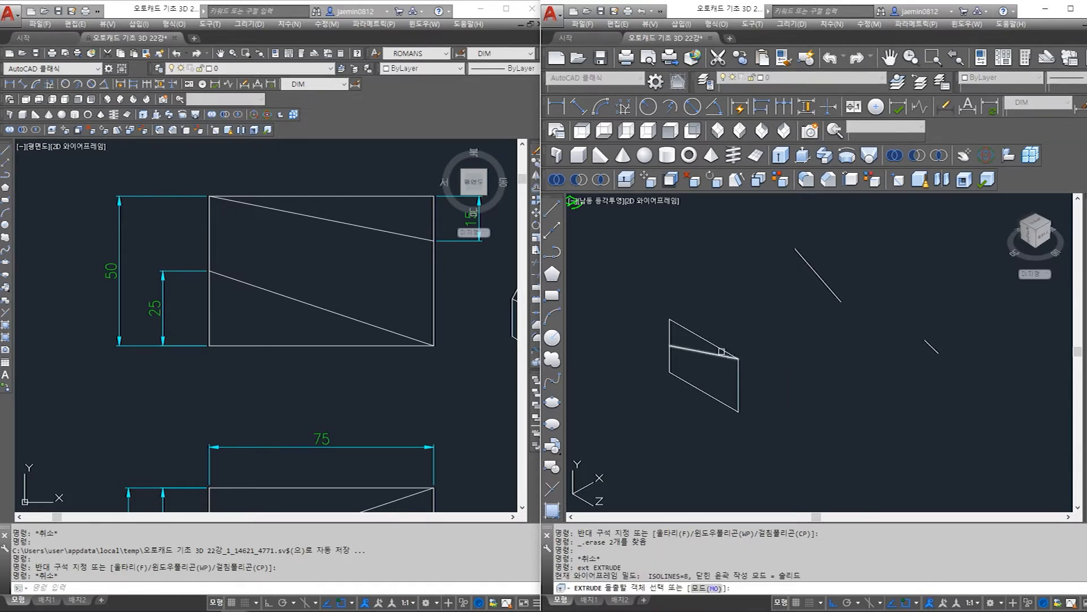
click(693, 337)
key(Return)
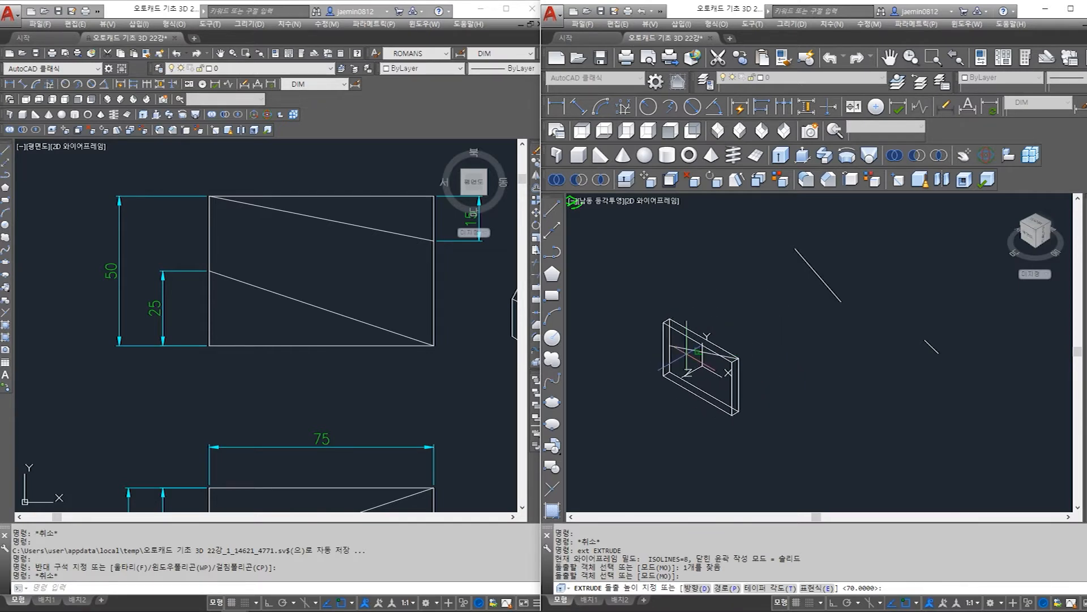
click(412, 427)
middle_drag(412, 427, 400, 325)
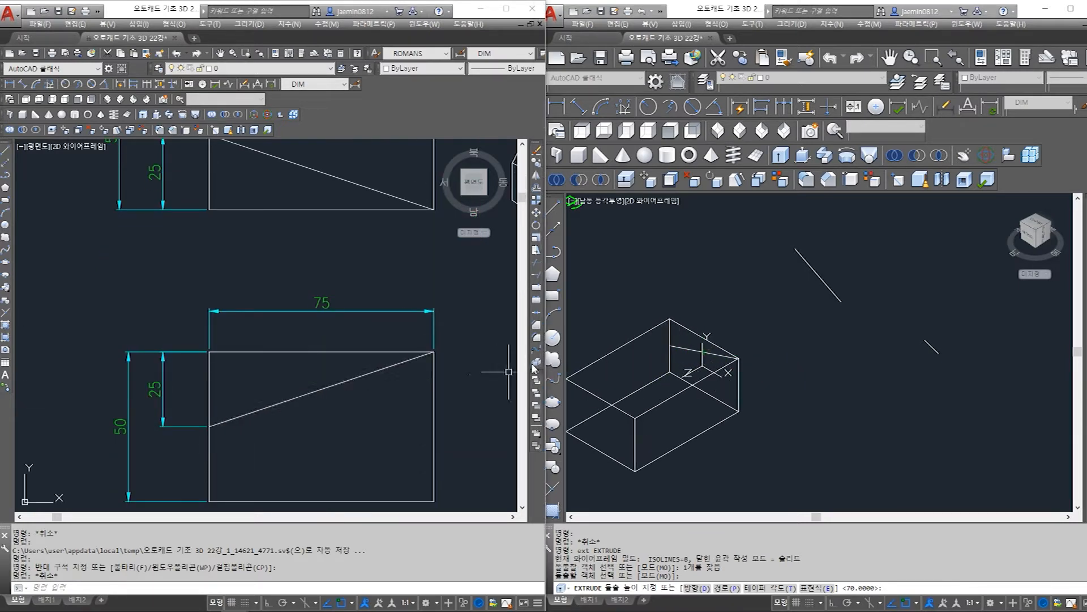
click(749, 351)
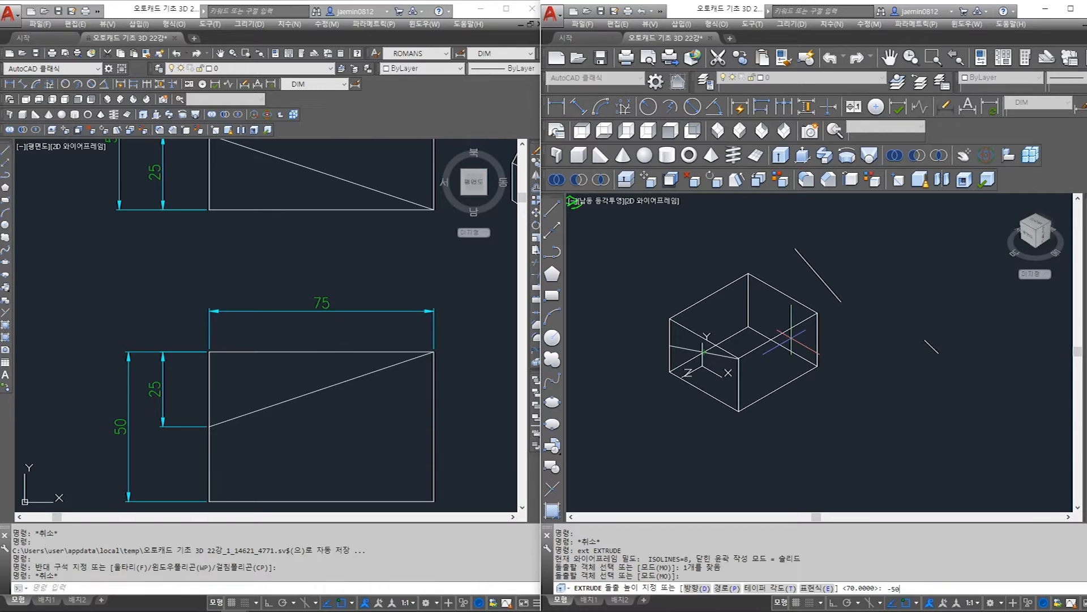
key(Return)
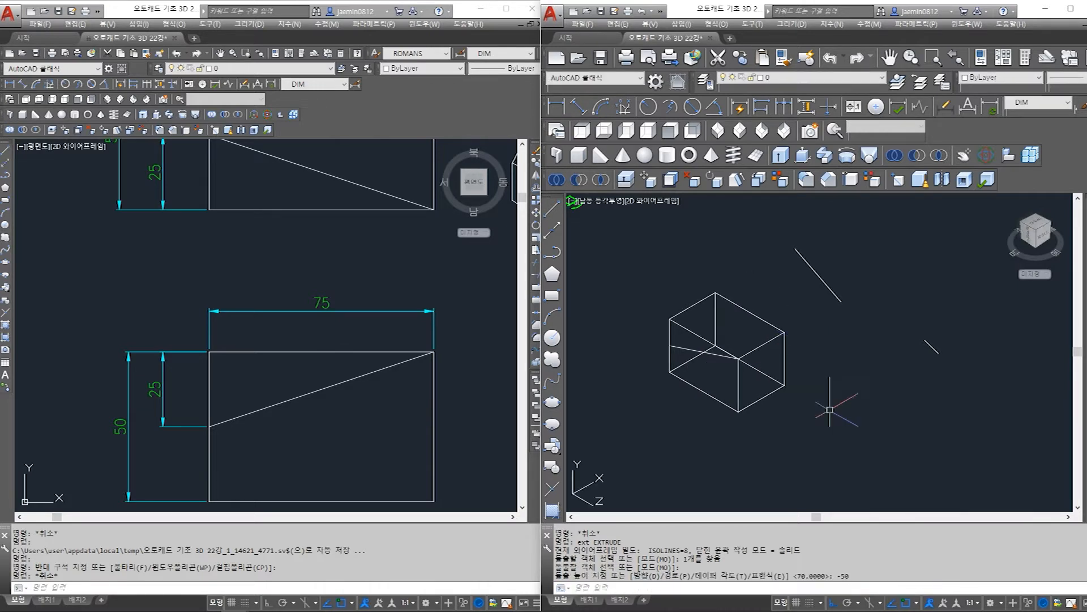
- Move the long top-view cut line by its lower endpoint onto the box's top corner where the front cut line ends
middle_drag(820, 415, 854, 412)
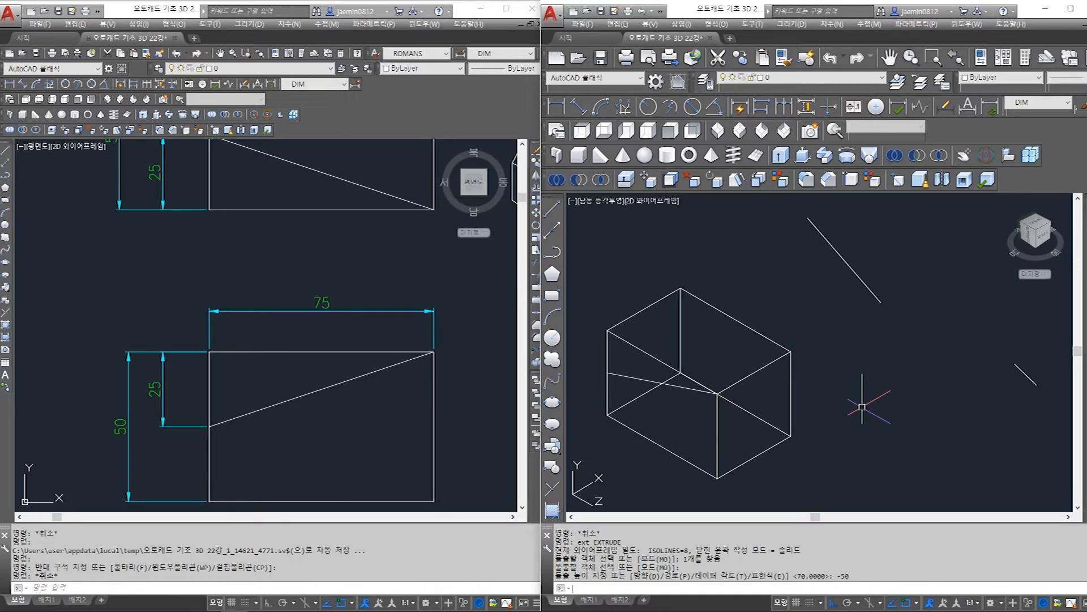
key(Return)
click(888, 226)
click(818, 267)
key(Return)
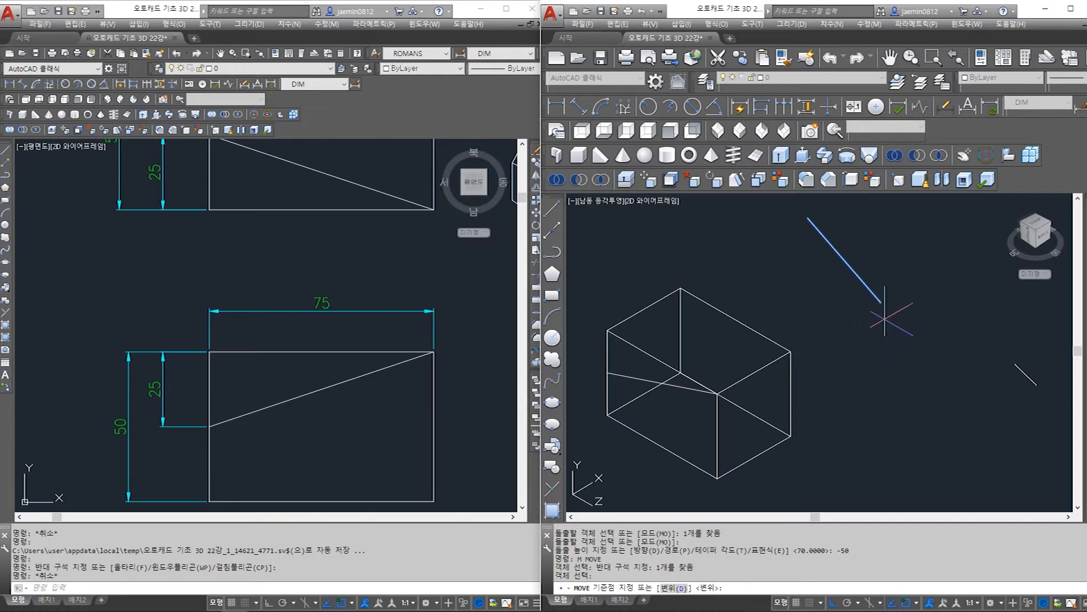
click(881, 301)
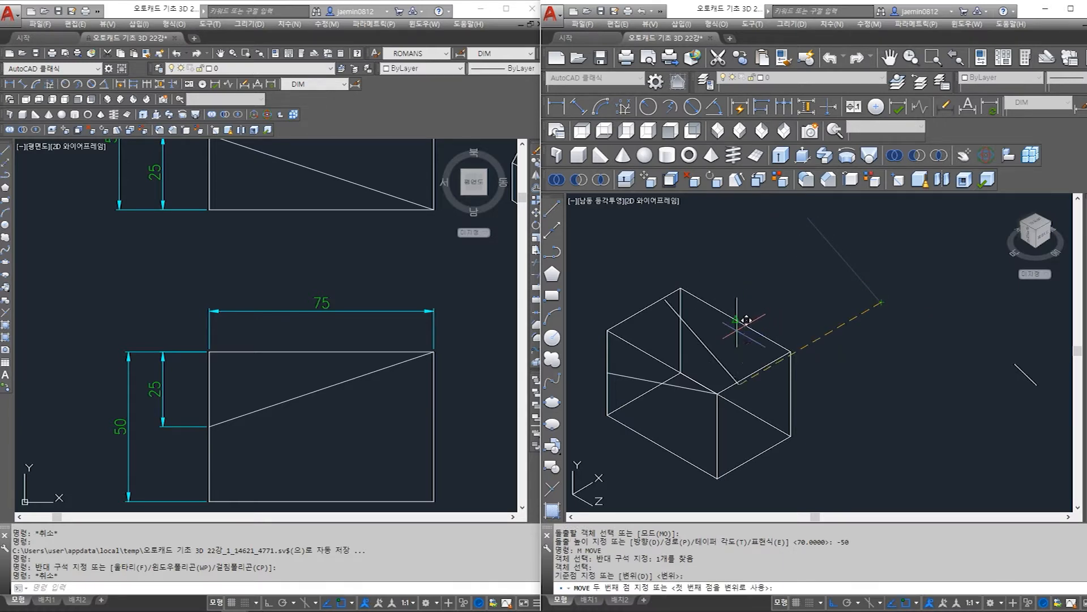
shift+middle_drag(750, 399, 893, 301)
scroll(745, 406, down, 5)
scroll(765, 425, up, 6)
shift+middle_drag(819, 376, 814, 386)
click(863, 336)
scroll(849, 379, down, 3)
scroll(848, 379, up, 3)
key(Escape)
key(Escape)
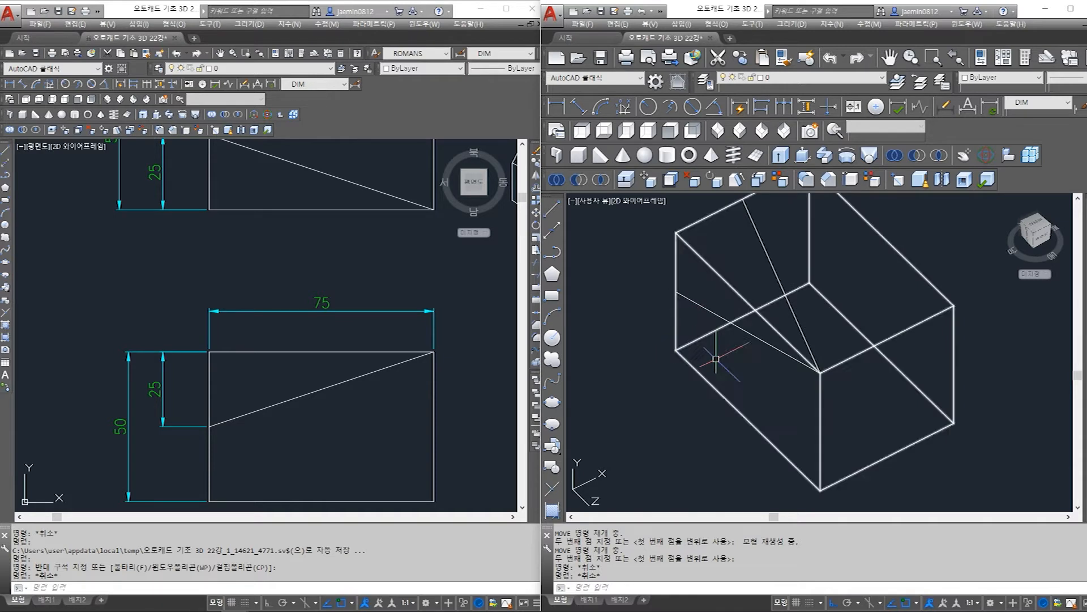
- Examine the ends of the front and top cut lines on the box and the short cut line in the reference side view
middle_drag(745, 311, 730, 359)
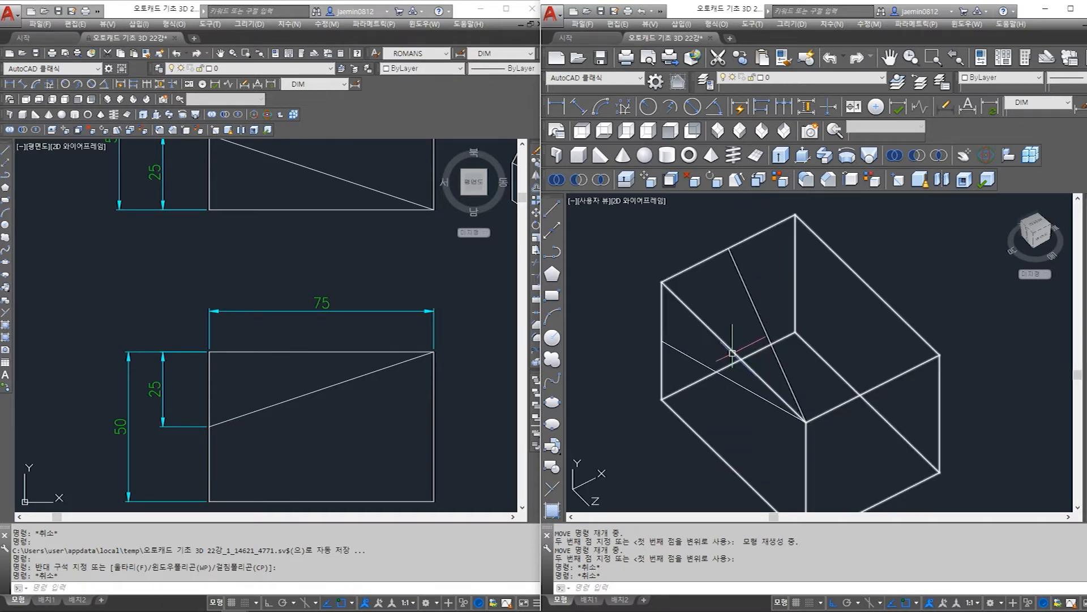
scroll(733, 354, down, 2)
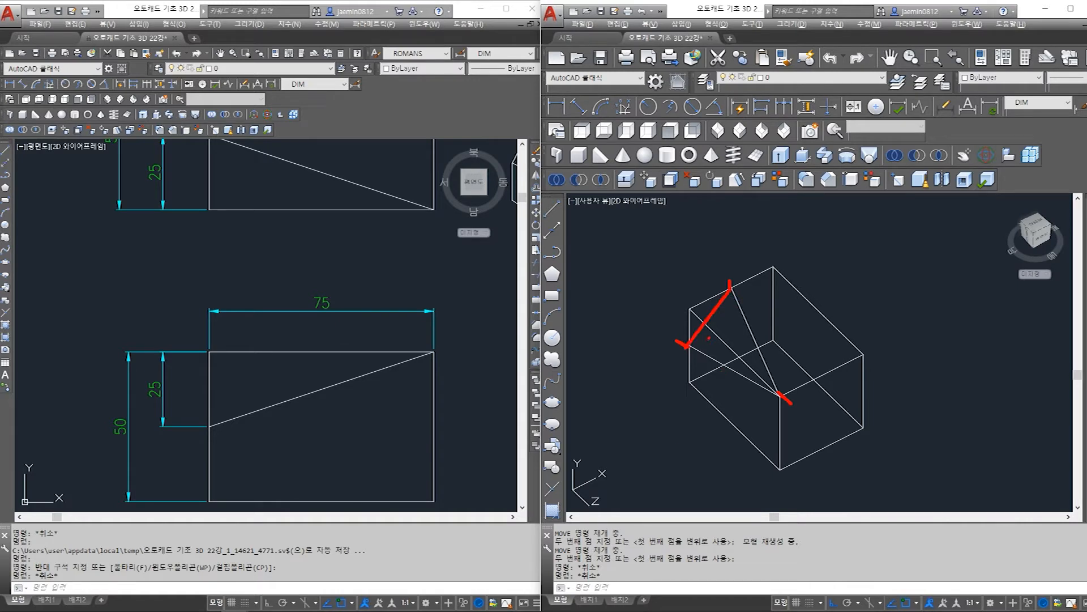
key(Escape)
scroll(855, 352, down, 1)
middle_drag(856, 353, 755, 363)
scroll(801, 371, down, 1)
middle_drag(844, 381, 796, 383)
scroll(484, 386, down, 4)
scroll(413, 376, up, 2)
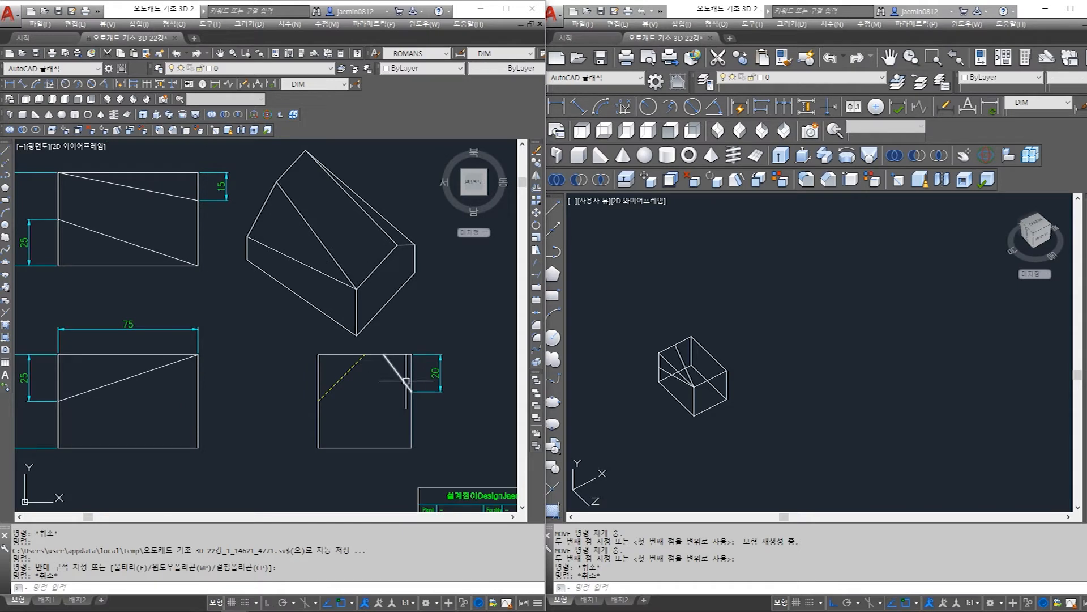
shift+middle_drag(728, 405, 876, 384)
scroll(723, 357, up, 2)
scroll(732, 359, down, 4)
shift+middle_drag(733, 362, 721, 351)
scroll(721, 352, down, 3)
scroll(704, 363, up, 4)
scroll(730, 355, up, 1)
middle_drag(650, 381, 933, 429)
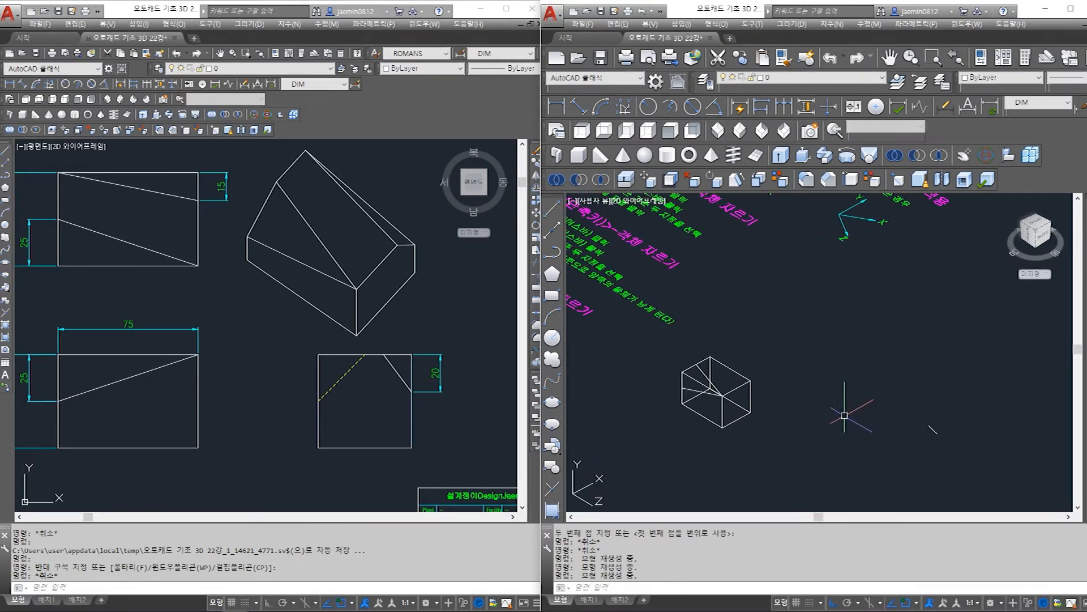
- Set the 3D view to southeast isometric and bring the box and the loose short cut line into view
click(740, 132)
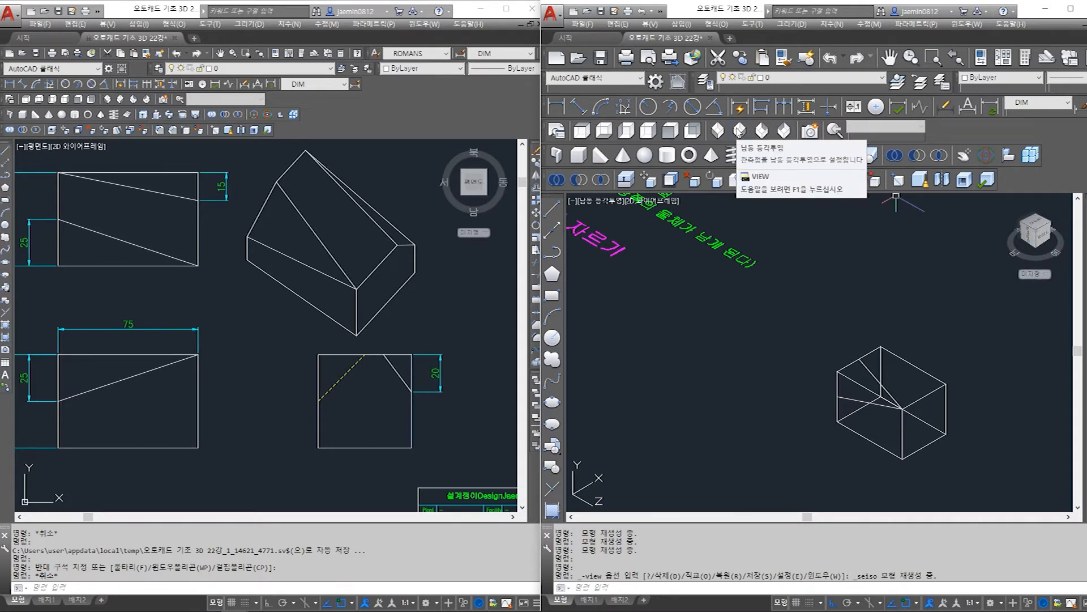
middle_drag(868, 327, 772, 283)
scroll(788, 300, up, 2)
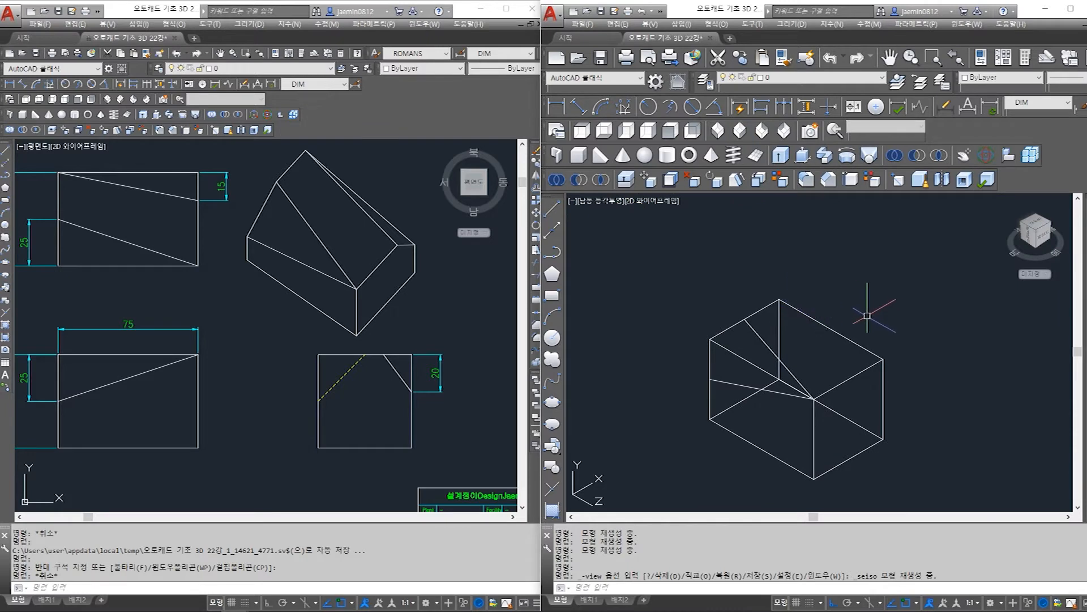
scroll(874, 326, down, 2)
middle_drag(979, 372, 894, 388)
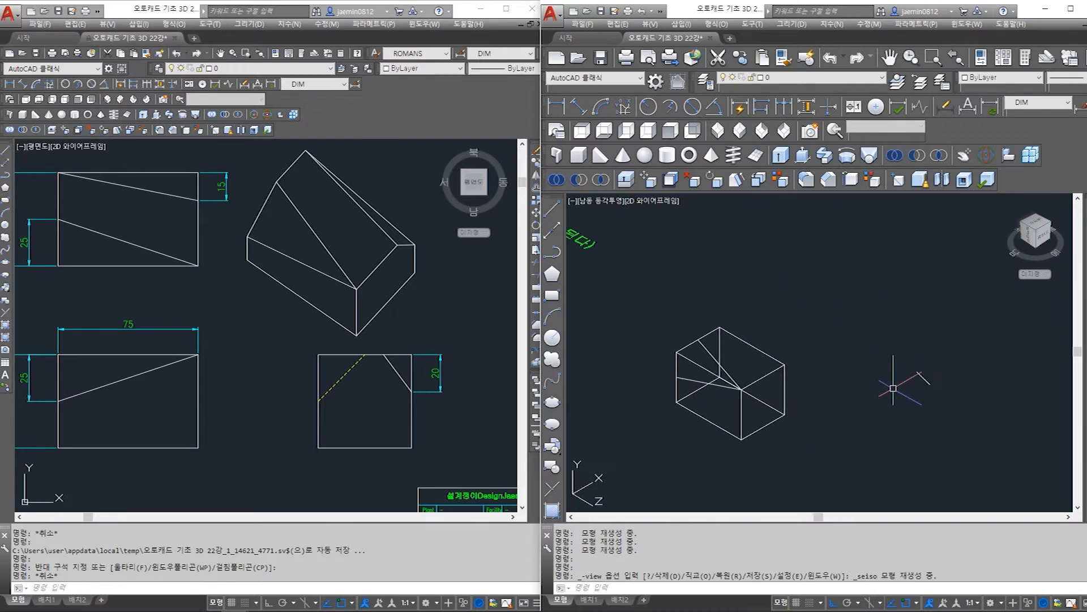
scroll(898, 388, up, 2)
key(Escape)
click(961, 355)
click(905, 398)
key(Escape)
click(922, 385)
click(903, 398)
key(Escape)
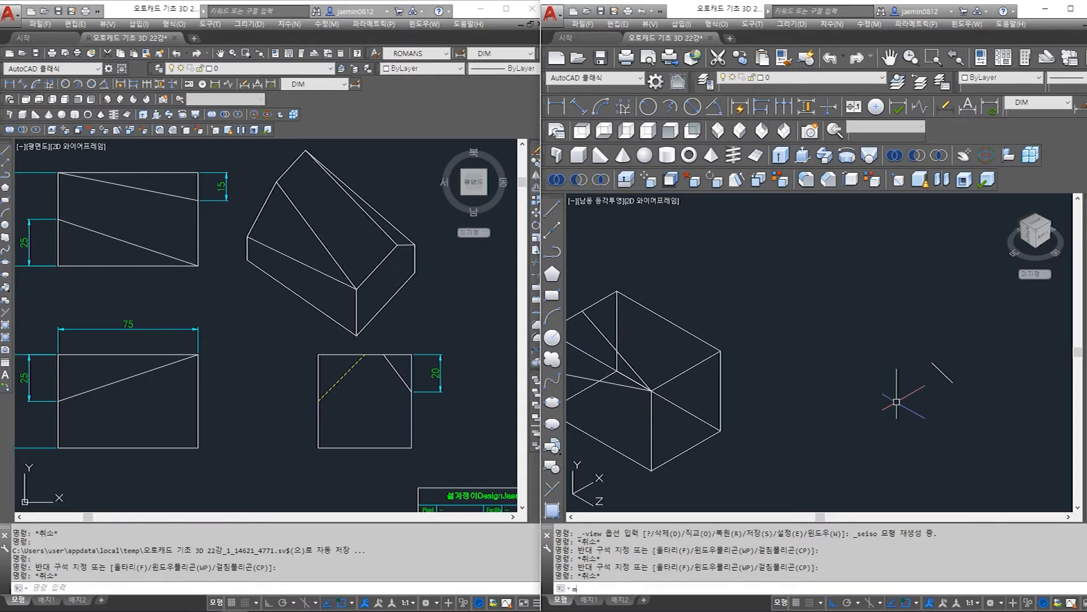
- Move the short side-view cut line by its lower endpoint to the rear top corner of the box's side face
text(m)
key(Return)
click(957, 342)
click(900, 399)
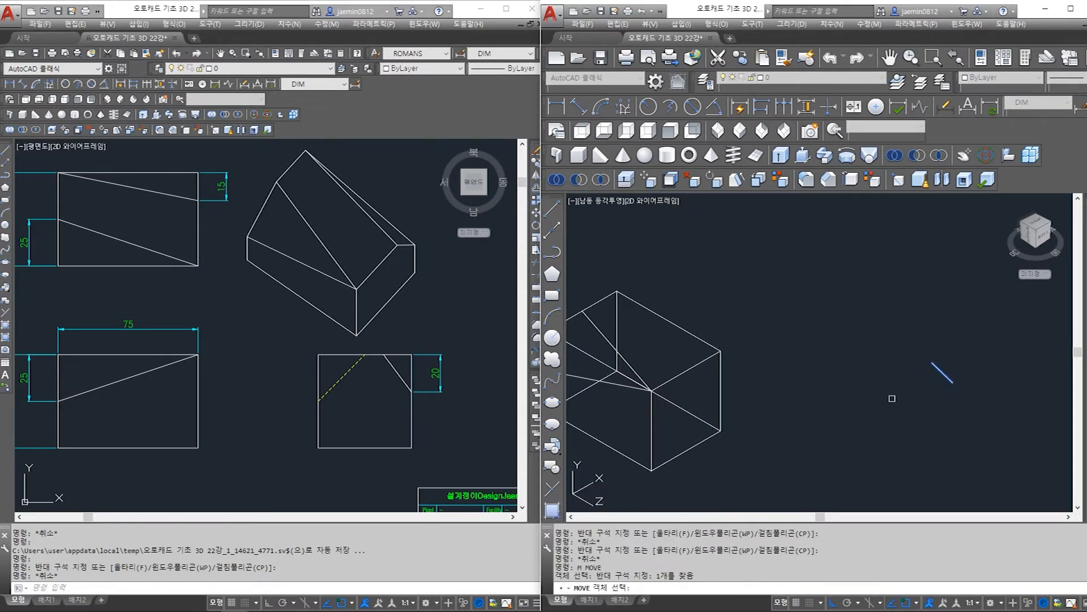
key(Return)
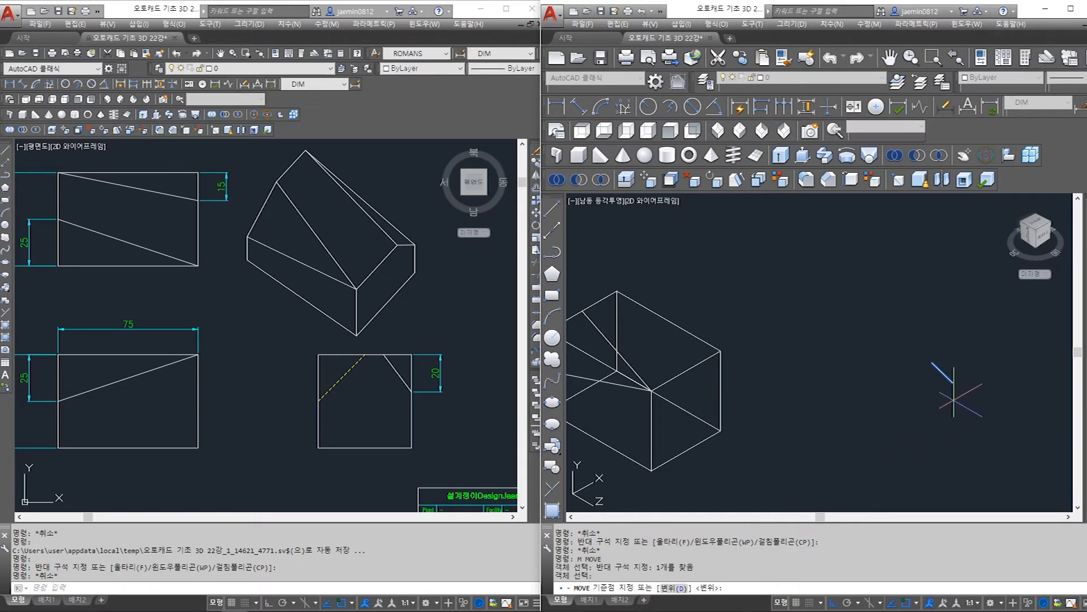
click(954, 382)
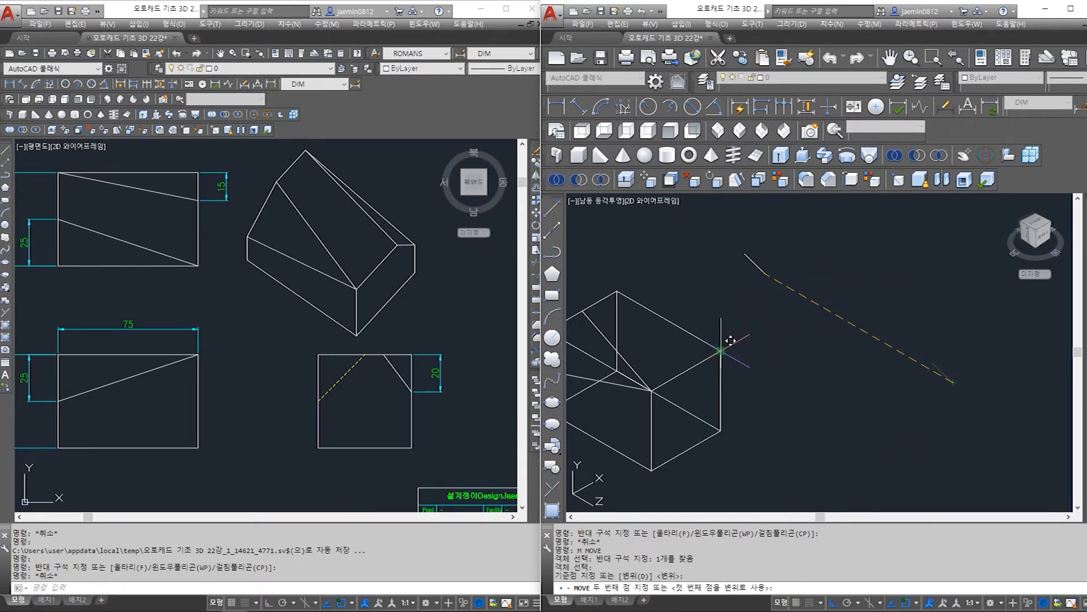
key(Escape)
scroll(756, 380, up, 4)
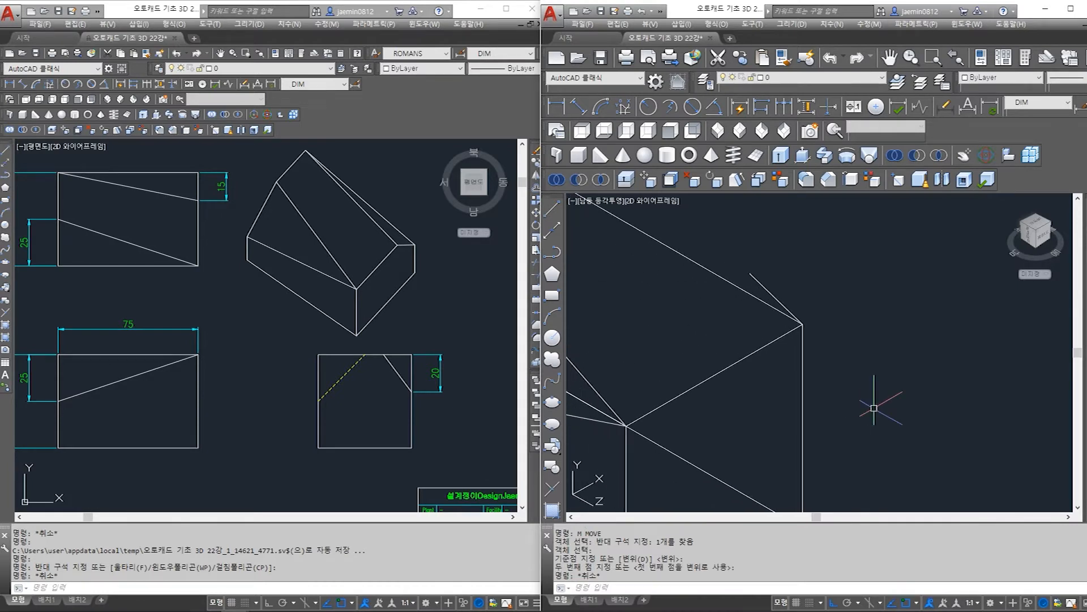
- Move the short cut line straight down by its upper endpoint so that it meets the side face's top edge
key(Escape)
middle_drag(857, 358, 867, 370)
key(Return)
click(727, 243)
click(862, 381)
key(Return)
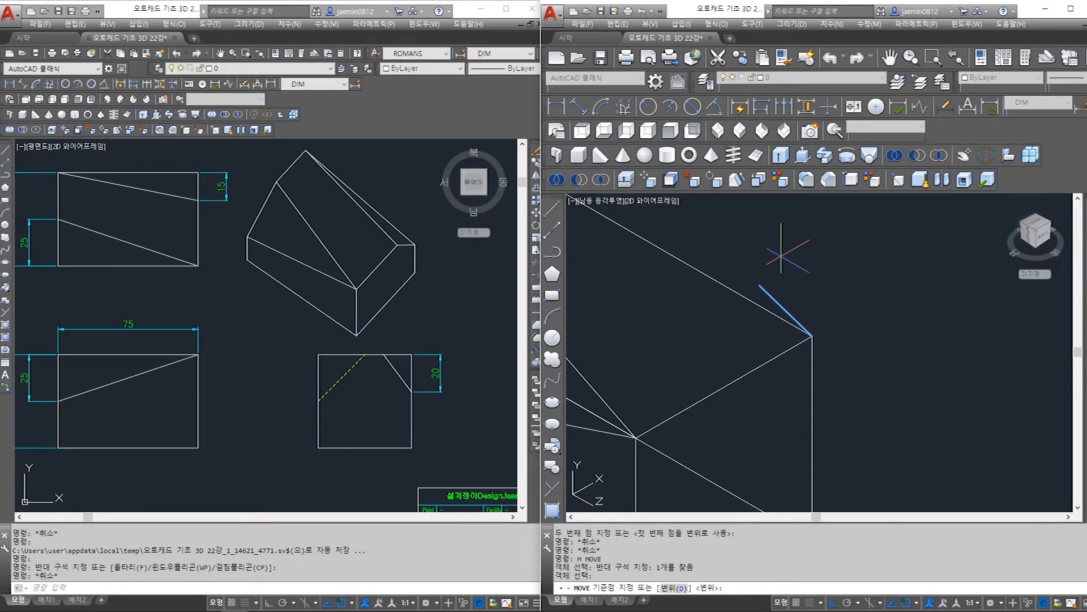
click(768, 271)
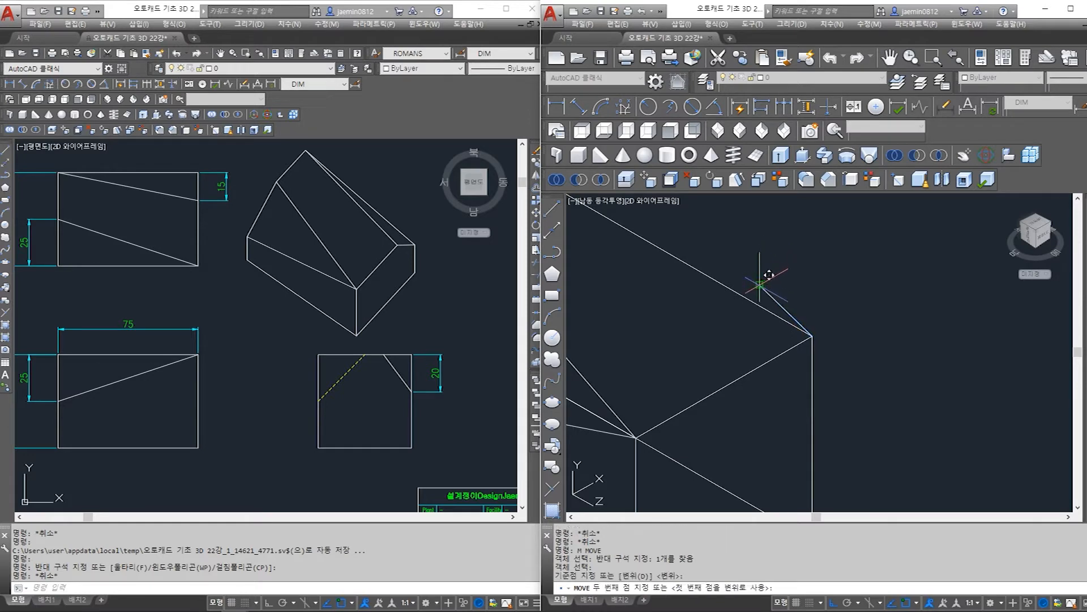
click(765, 355)
scroll(913, 371, down, 3)
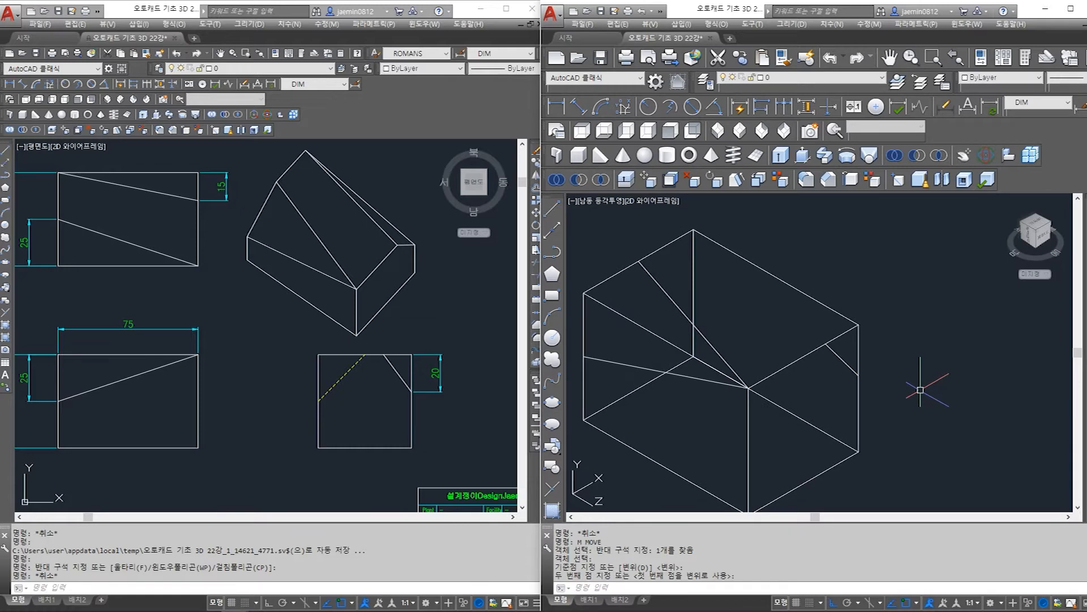
- Slice the box with a 3-point plane through the cut lines' shared corner and their two far ends, keeping the rear, larger part
scroll(922, 388, down, 2)
mouse_move(923, 389)
shift+middle_down()
mouse_move(899, 381)
mouse_move(912, 386)
mouse_move(920, 403)
mouse_move(910, 403)
shift+middle_up()
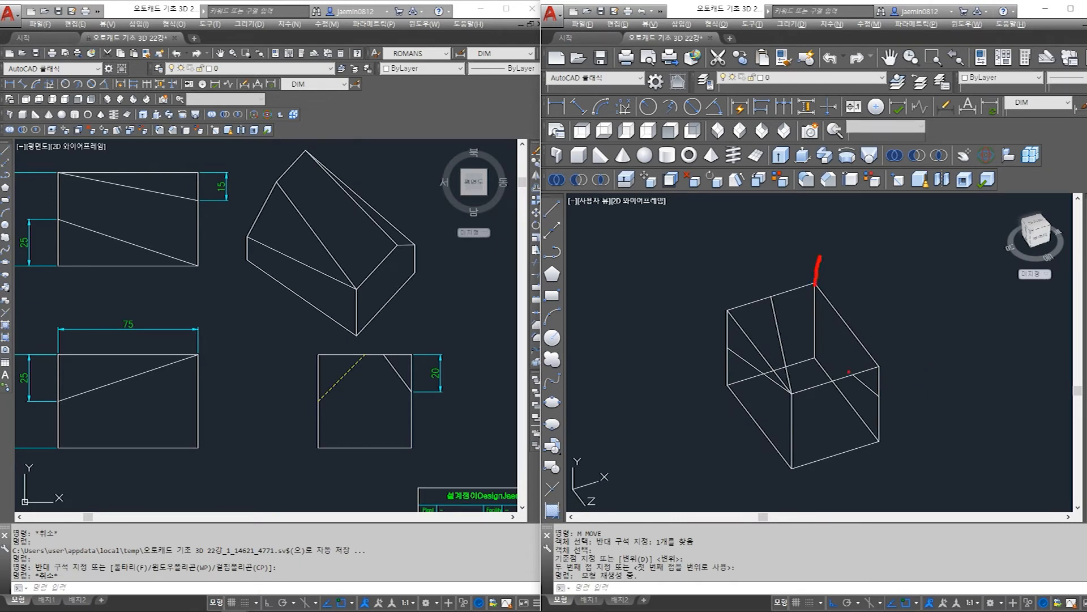
key(Escape)
shift+middle_drag(934, 393, 938, 373)
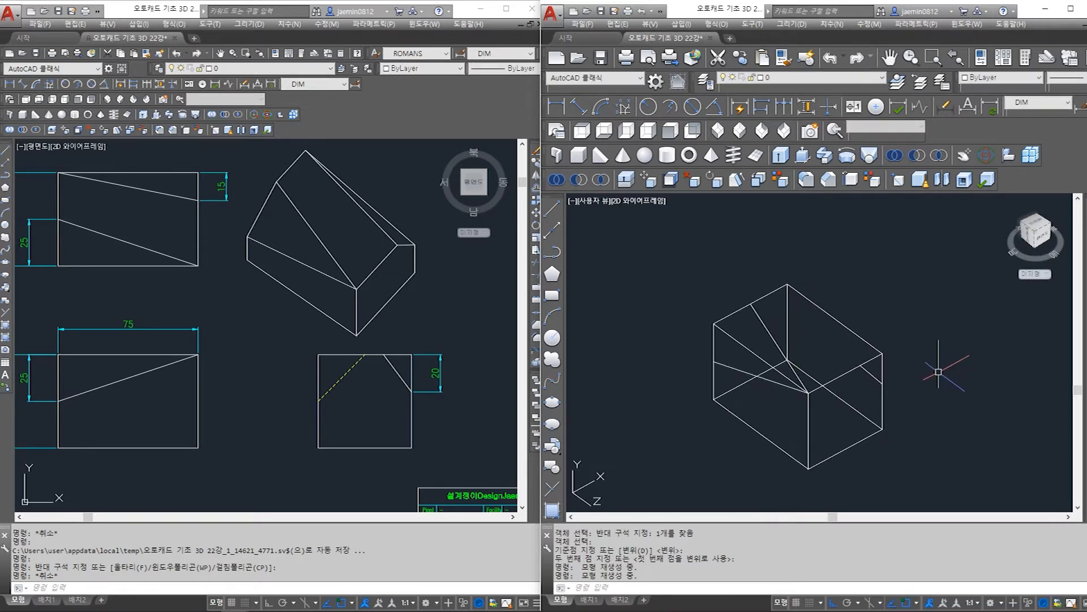
text(l)
key(Return)
click(875, 348)
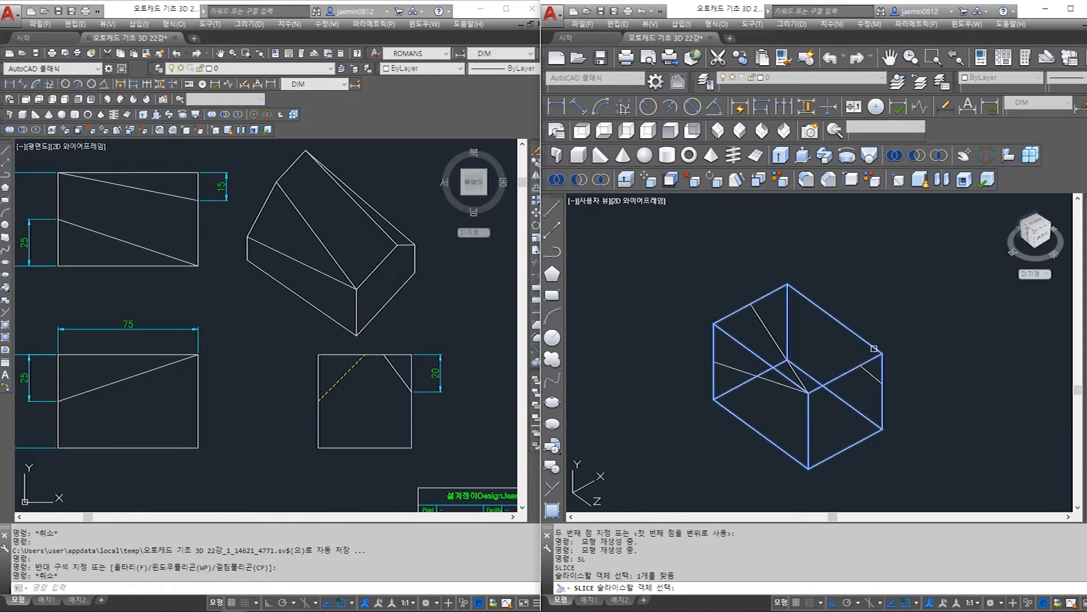
key(Return)
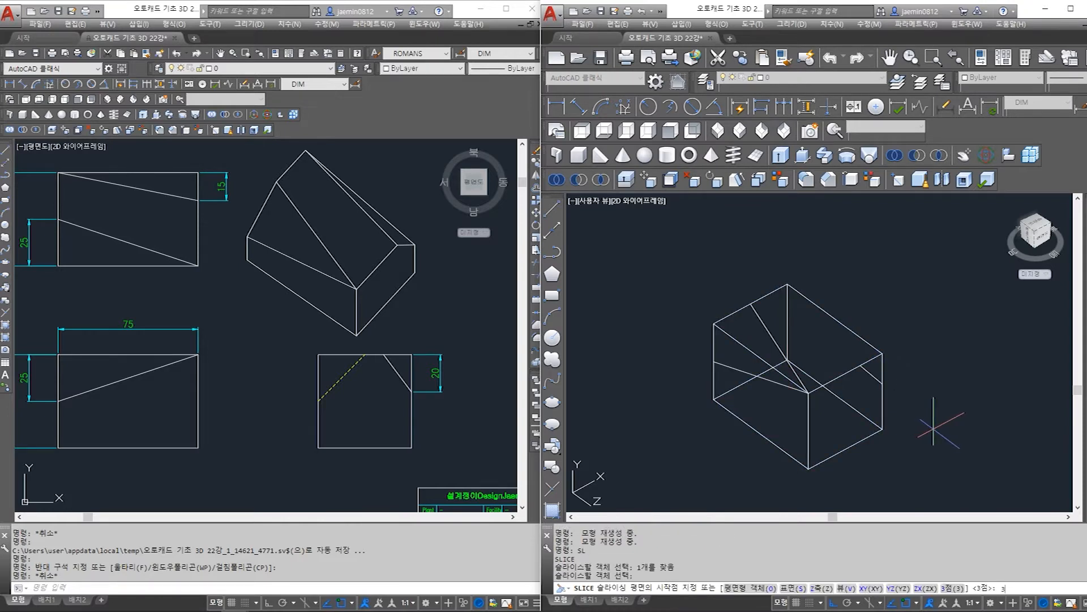
text(3)
key(Return)
click(808, 391)
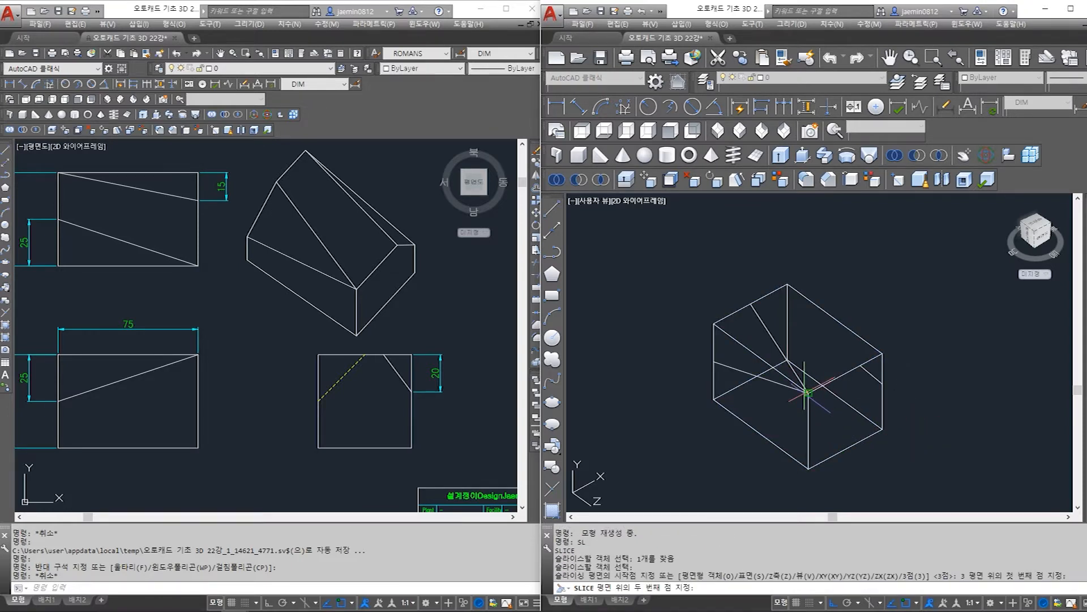
click(751, 304)
click(713, 361)
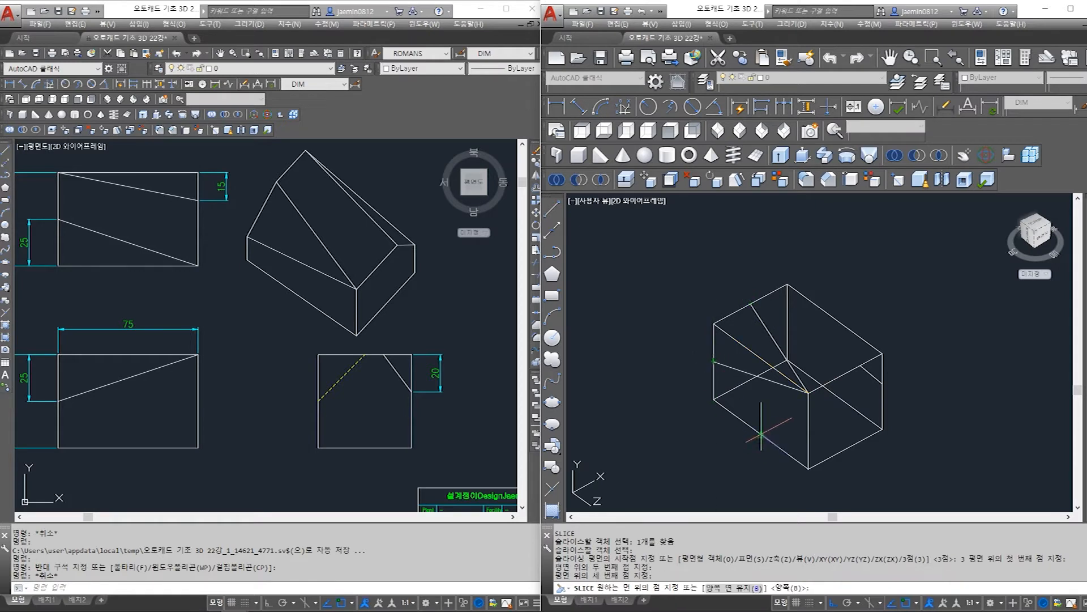
click(835, 319)
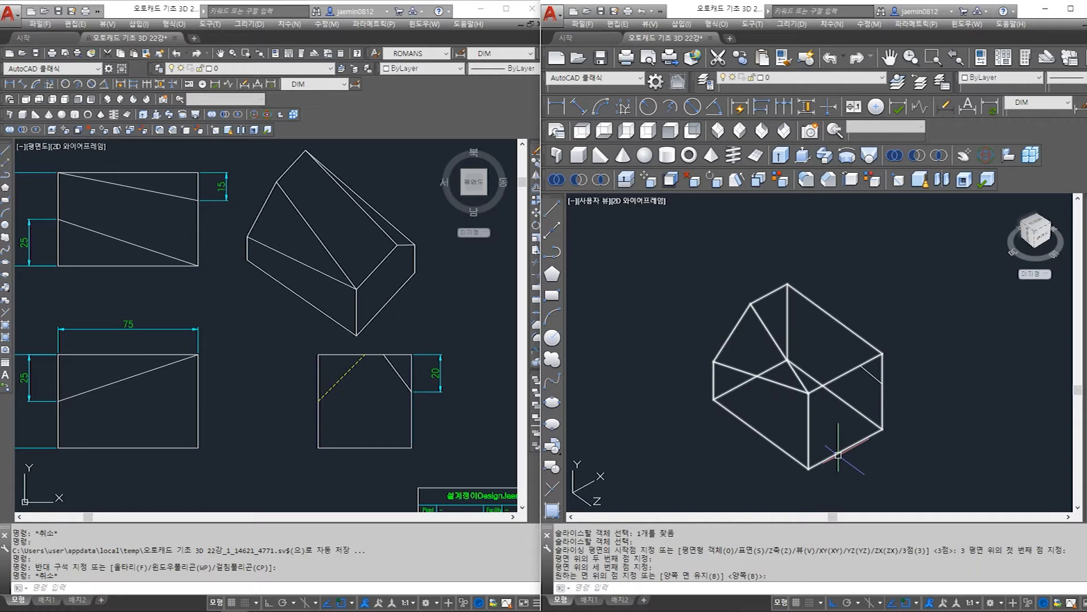
- Slice the solid with a 3-point plane through its far top corner and the short cut line's two ends, keeping the larger part
key(Escape)
mouse_move(903, 449)
shift+middle_down()
mouse_move(902, 468)
mouse_move(874, 453)
mouse_move(905, 464)
shift+middle_up()
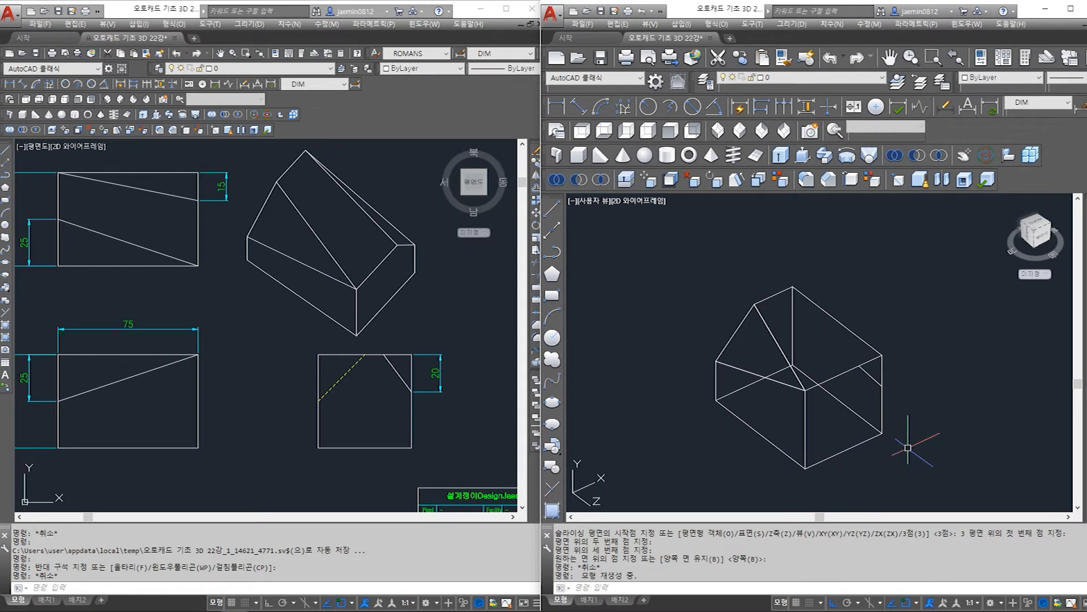
key(Return)
click(844, 328)
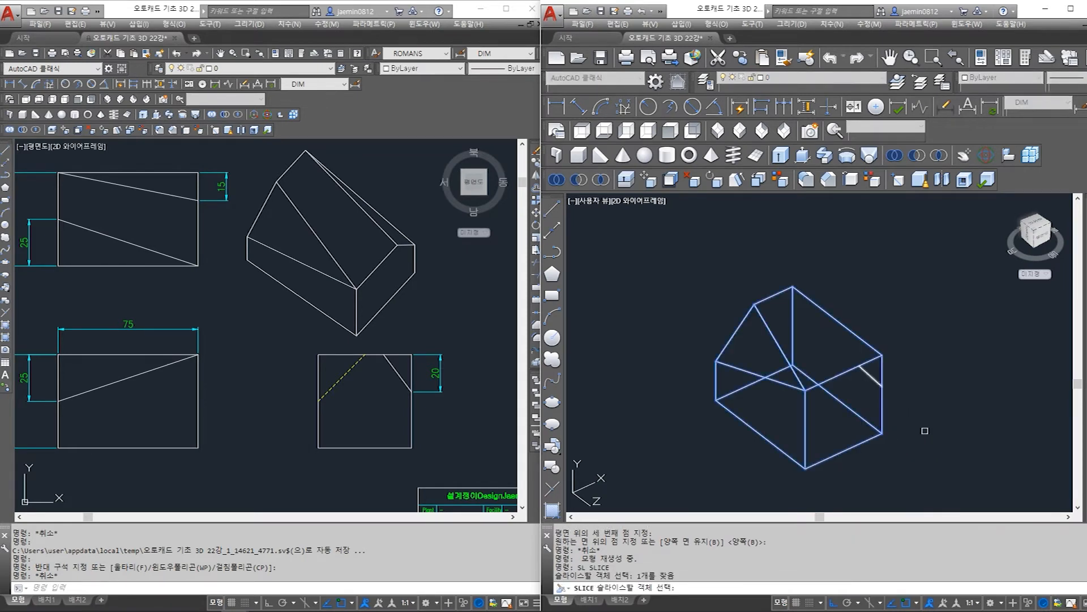
key(Return)
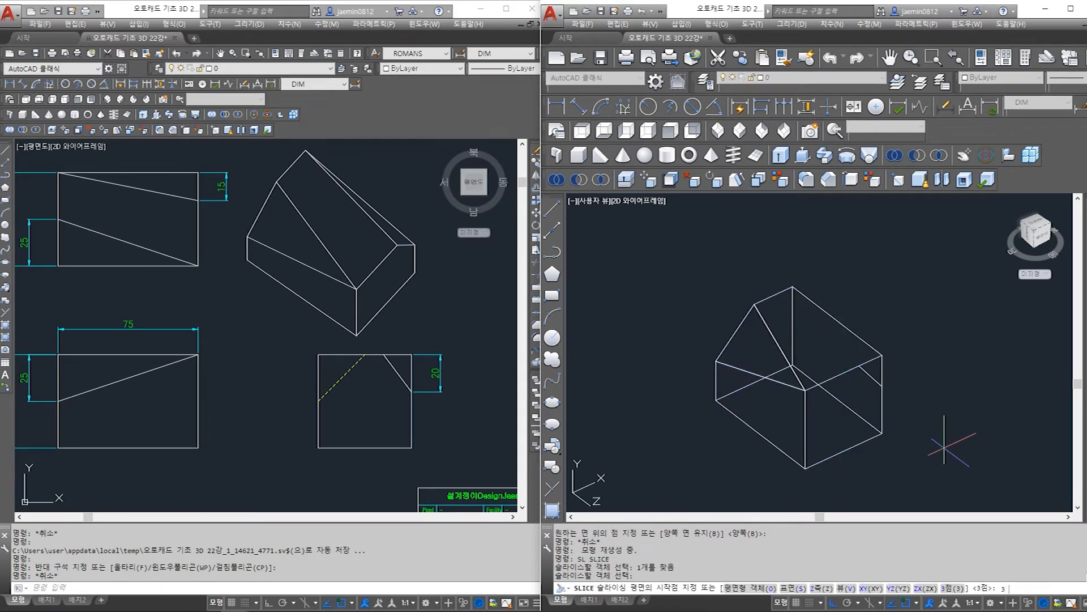
text(3)
key(Return)
click(792, 287)
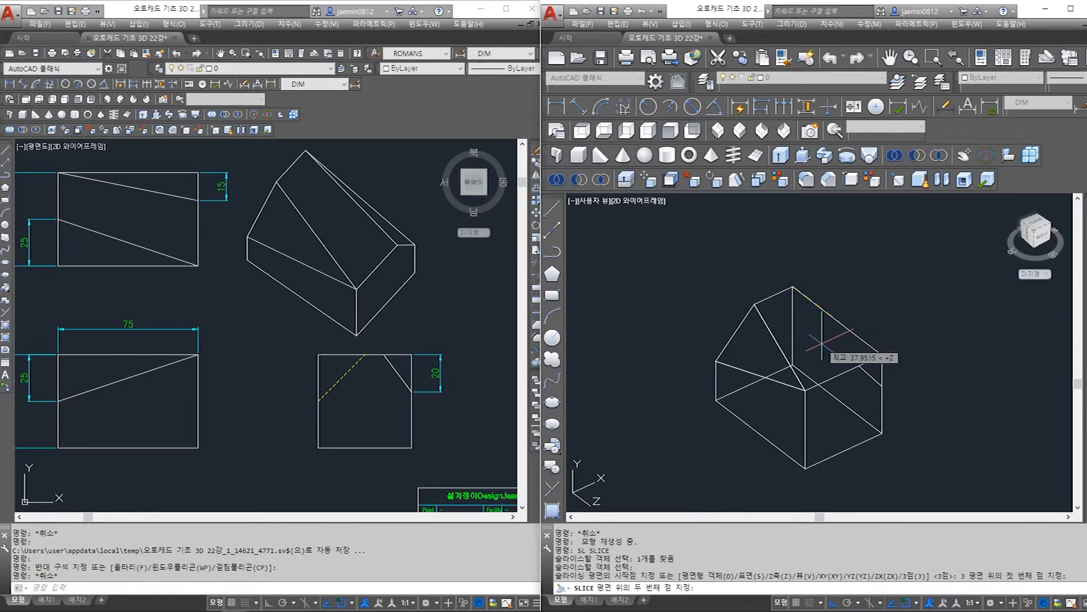
click(859, 366)
shift+middle_drag(910, 403, 892, 417)
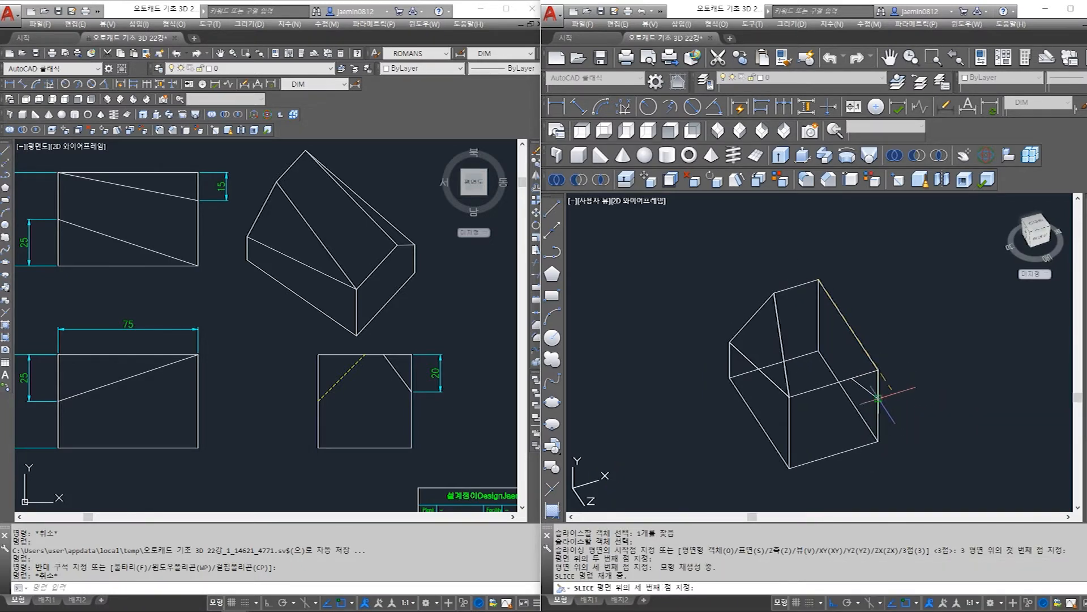
click(878, 399)
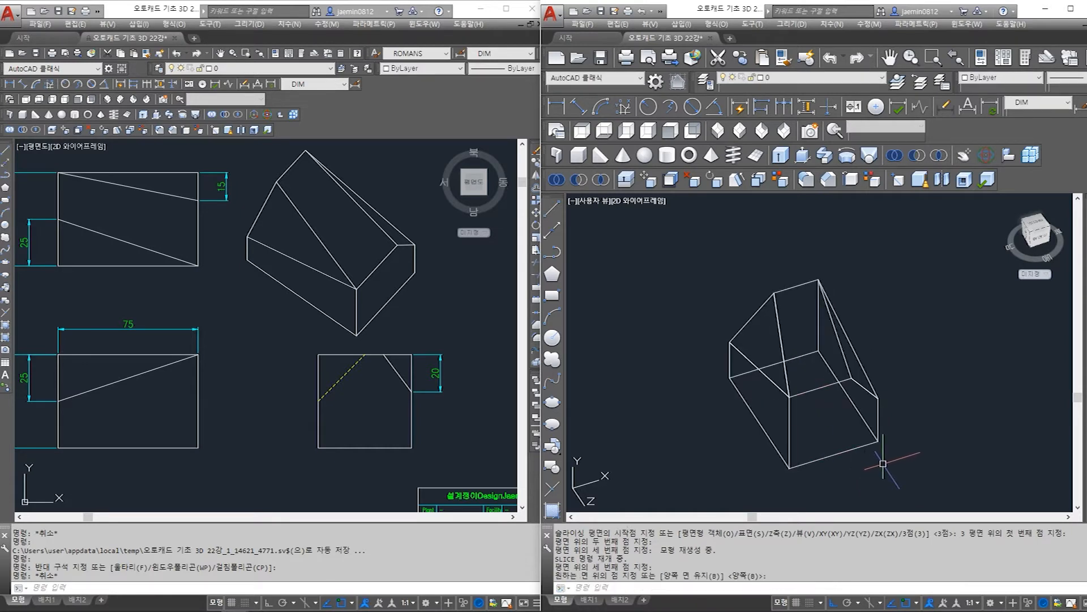
click(889, 445)
- Orbit the block to match the reference isometric view and display it in the Conceptual visual style
shift+middle_drag(889, 444, 920, 463)
middle_drag(285, 345, 315, 354)
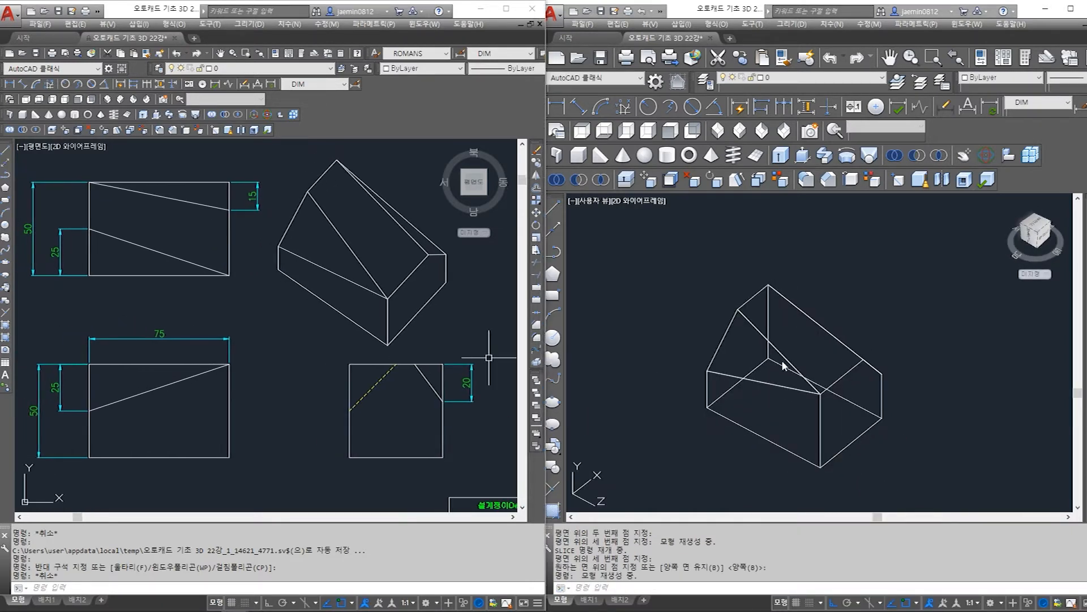
shift+middle_drag(893, 414, 910, 425)
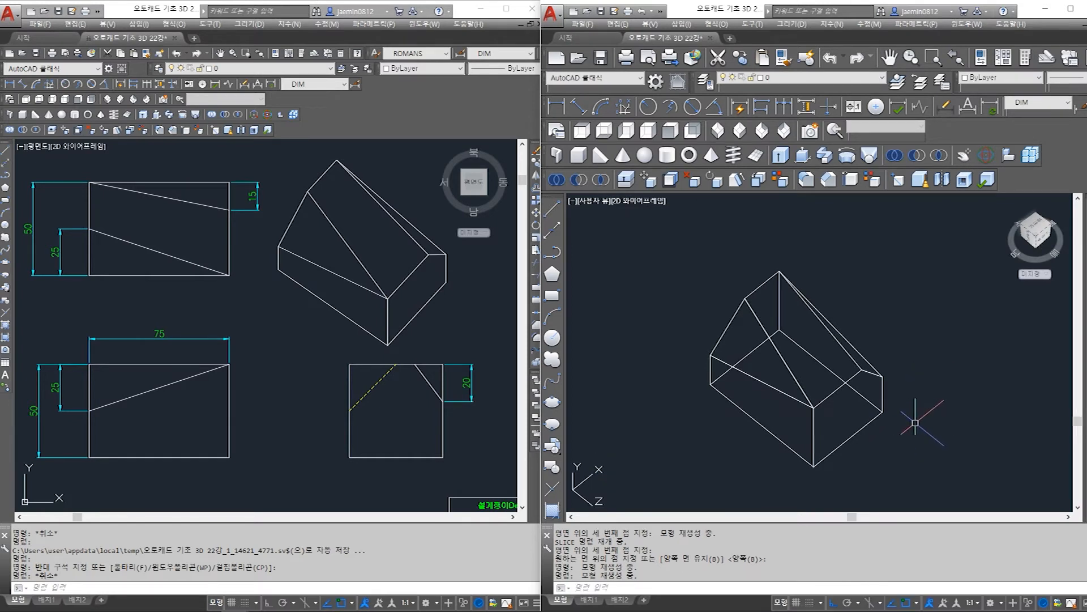
key(Return)
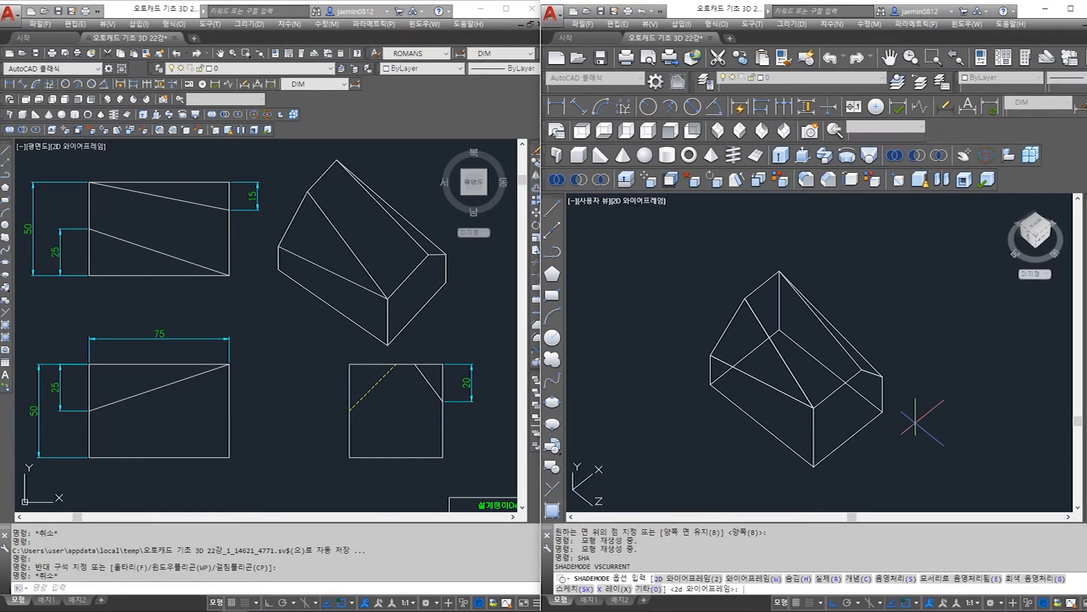
text(c)
key(Return)
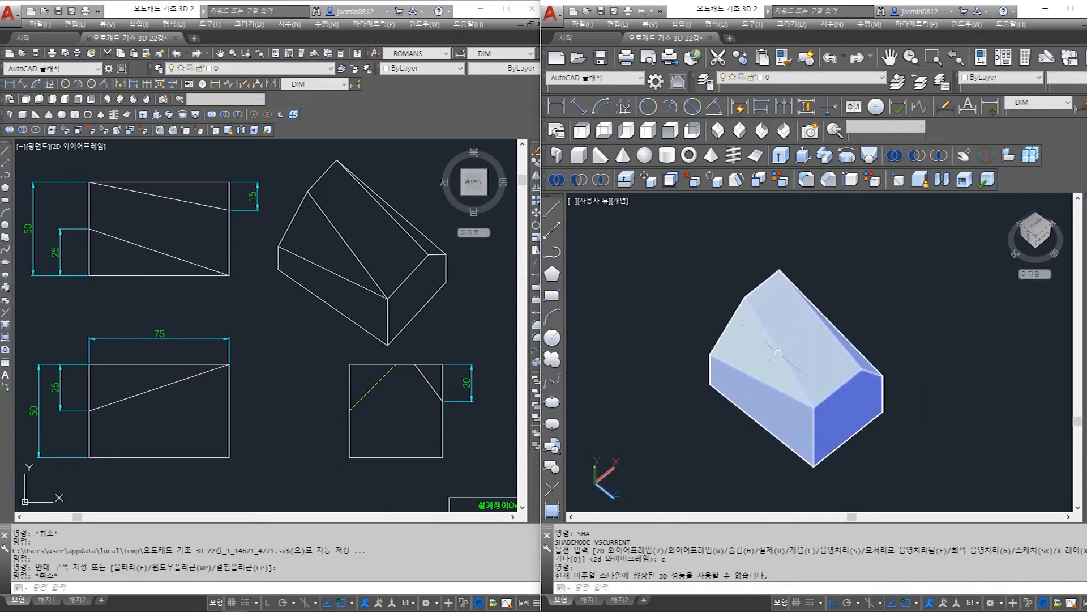
- Erase the leftover cut lines lying on the finished block's faces
click(694, 252)
click(918, 429)
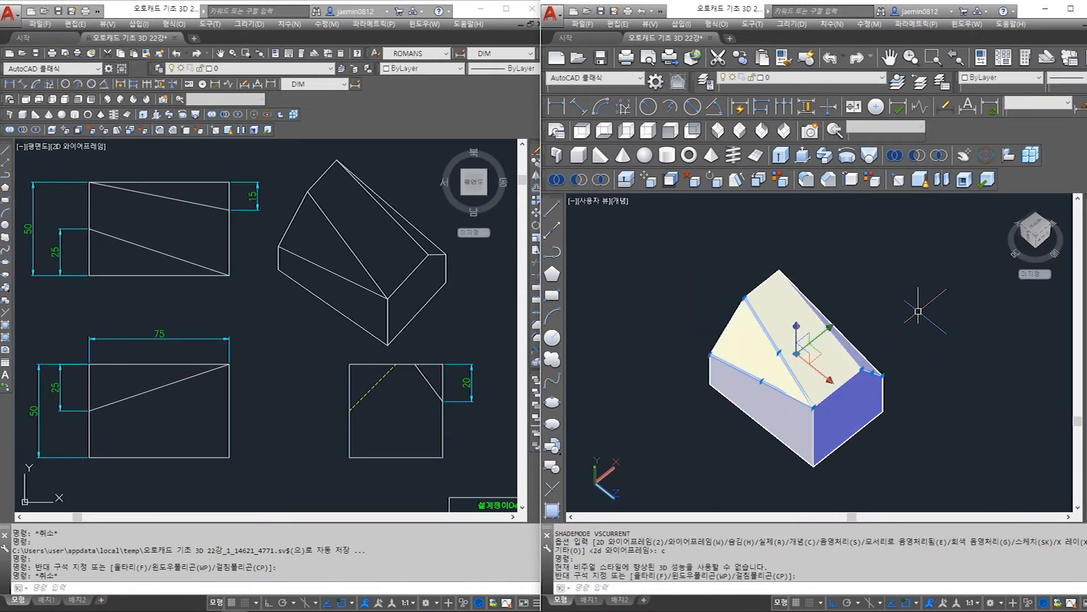
click(694, 243)
click(930, 420)
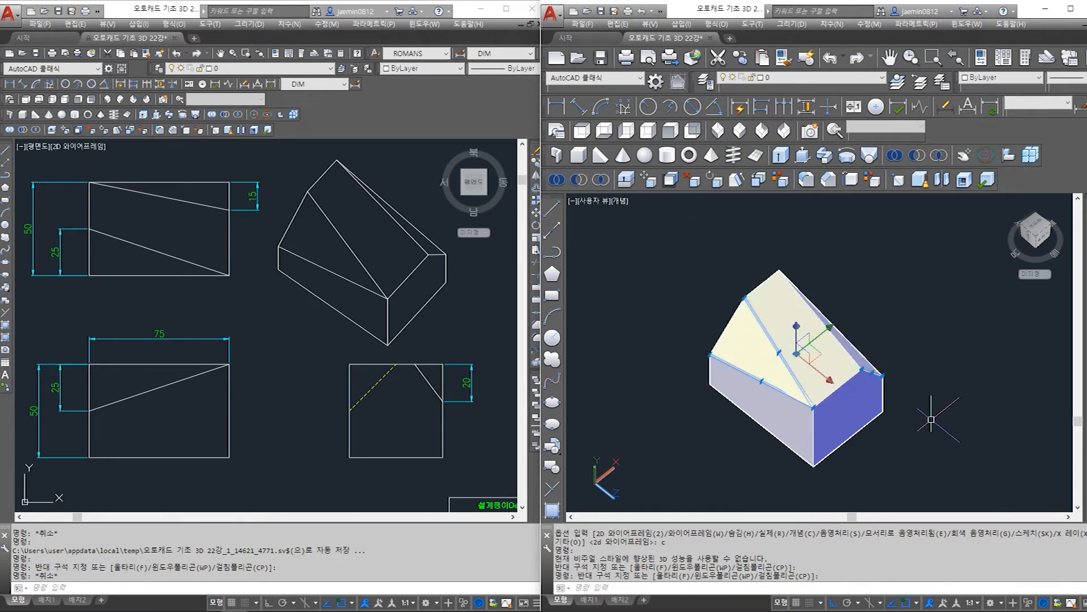
key(Delete)
mouse_move(935, 448)
middle_down()
mouse_move(961, 423)
mouse_move(945, 418)
mouse_move(973, 418)
mouse_move(945, 435)
middle_up()
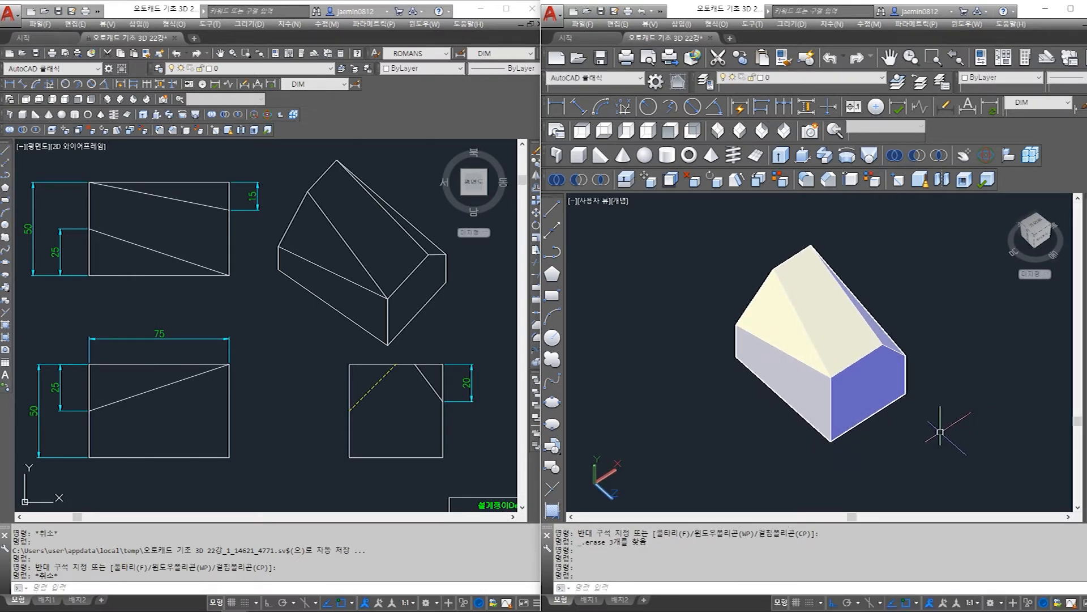
- Bring up the next reference drawing and examine its square base plate, corner holes and central square post
scroll(274, 352, down, 4)
scroll(270, 291, up, 2)
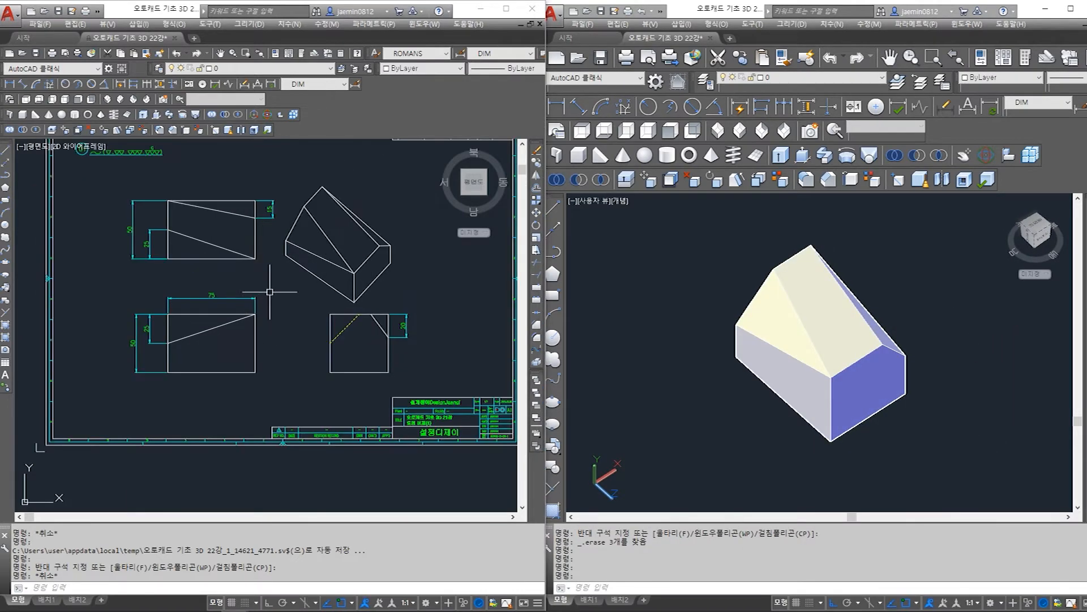
scroll(271, 305, down, 3)
scroll(274, 345, up, 3)
middle_drag(274, 345, 273, 361)
middle_drag(836, 461, 889, 460)
scroll(257, 425, up, 2)
scroll(278, 414, down, 2)
middle_drag(298, 401, 274, 413)
scroll(284, 387, up, 2)
middle_drag(277, 312, 269, 355)
scroll(318, 367, down, 2)
middle_drag(332, 386, 337, 353)
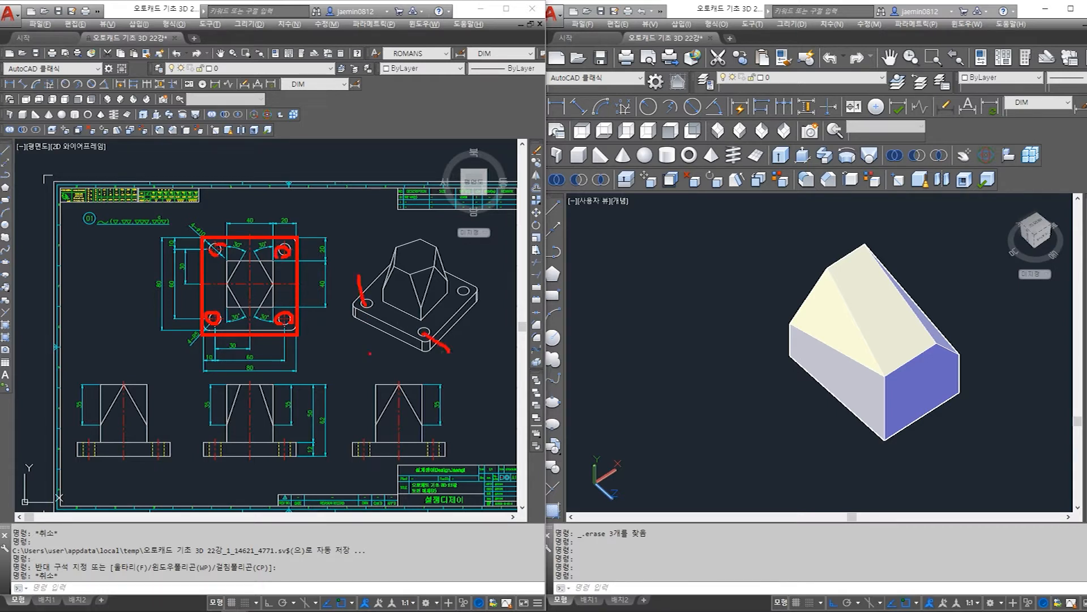
drag(253, 291, 274, 312)
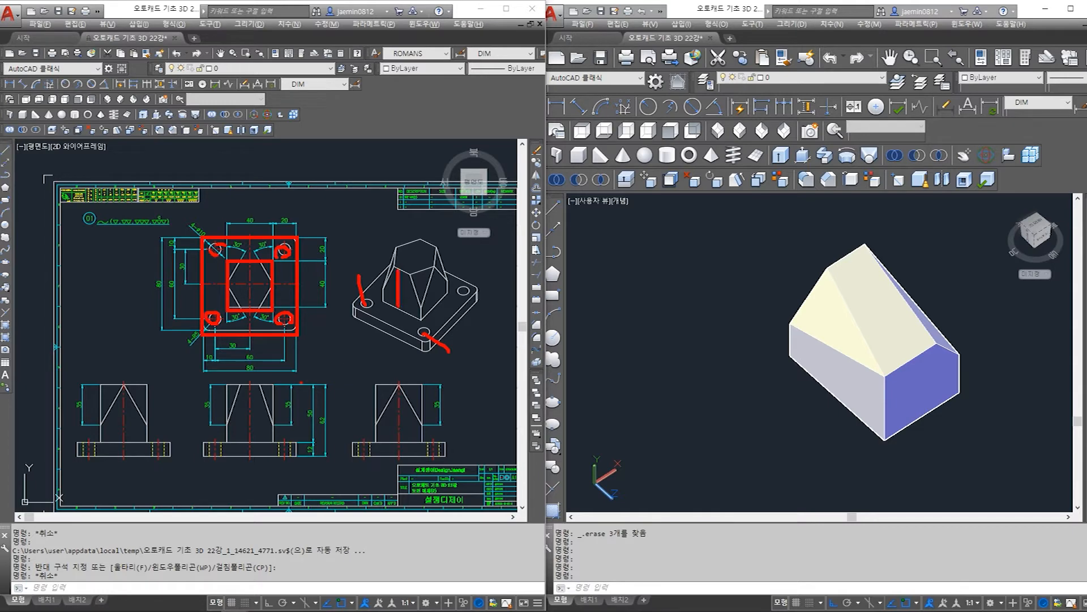
key(Escape)
- Compare the plan, front and isometric views of the base plate and post, including their dimensions and tapered cuts
scroll(308, 417, up, 5)
scroll(310, 418, down, 3)
middle_drag(310, 418, 309, 425)
mouse_move(370, 273)
middle_down()
mouse_move(332, 287)
mouse_move(295, 121)
middle_up()
scroll(258, 384, up, 5)
scroll(286, 425, down, 3)
middle_drag(258, 364, 260, 376)
scroll(266, 317, down, 2)
mouse_move(267, 317)
middle_down()
mouse_move(247, 333)
mouse_move(293, 424)
middle_up()
middle_drag(250, 344, 139, 391)
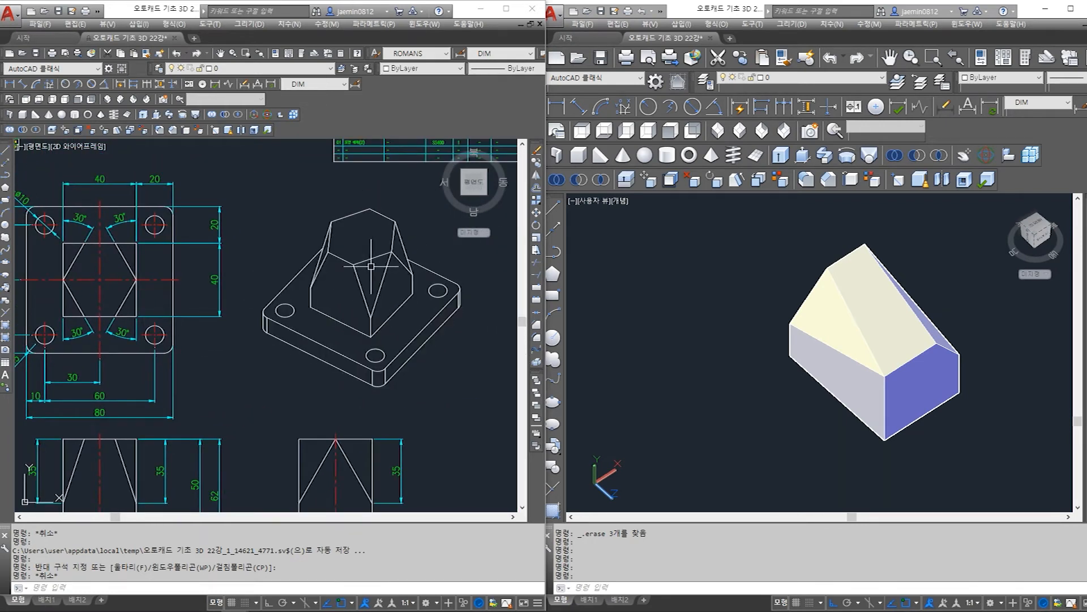
scroll(258, 294, up, 2)
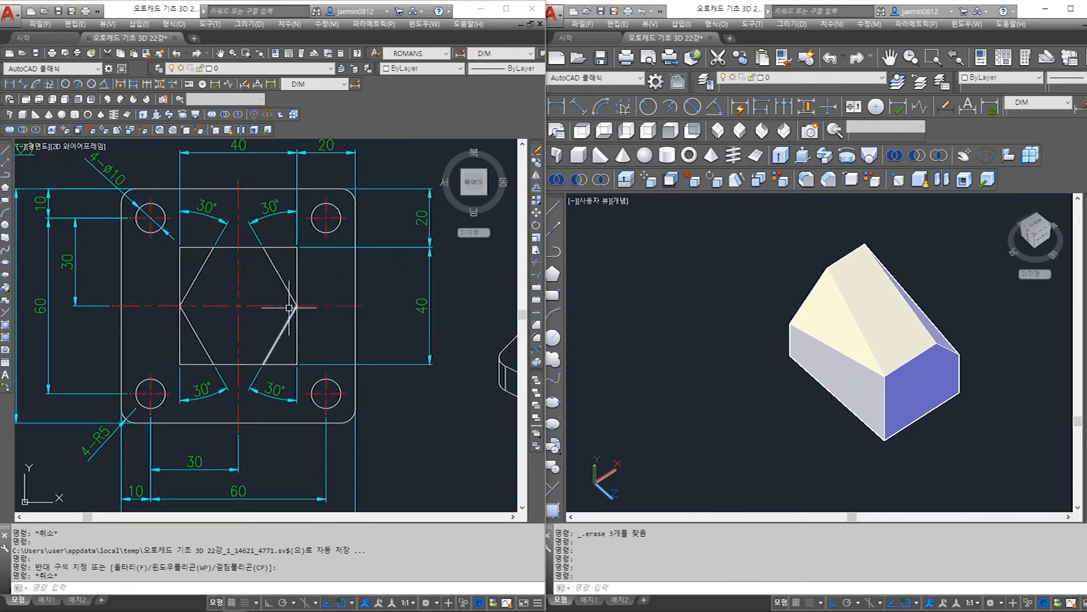
scroll(286, 269, down, 3)
scroll(291, 376, up, 3)
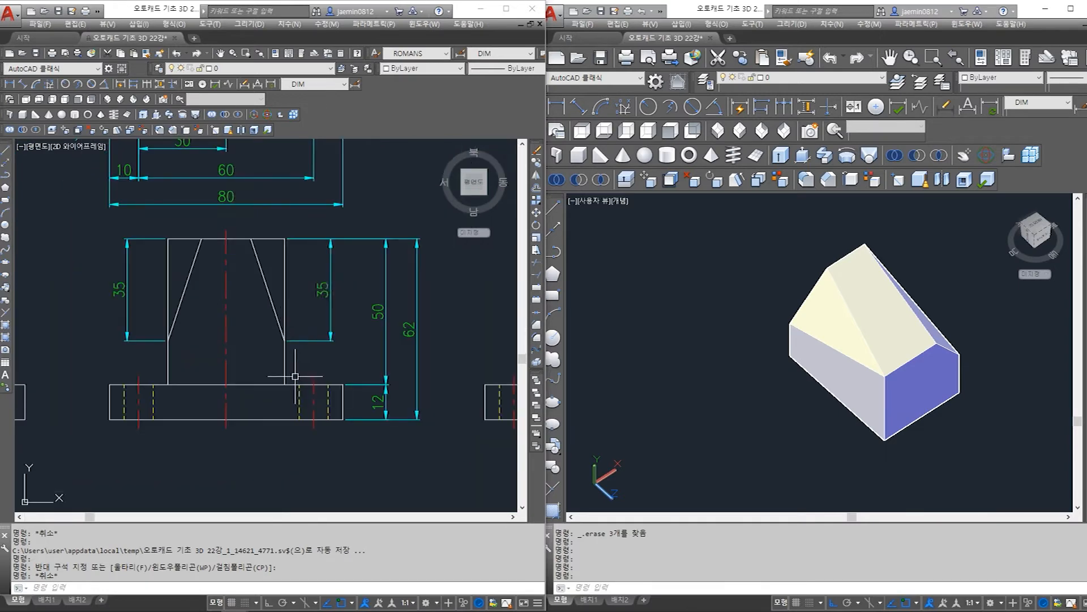
key(Escape)
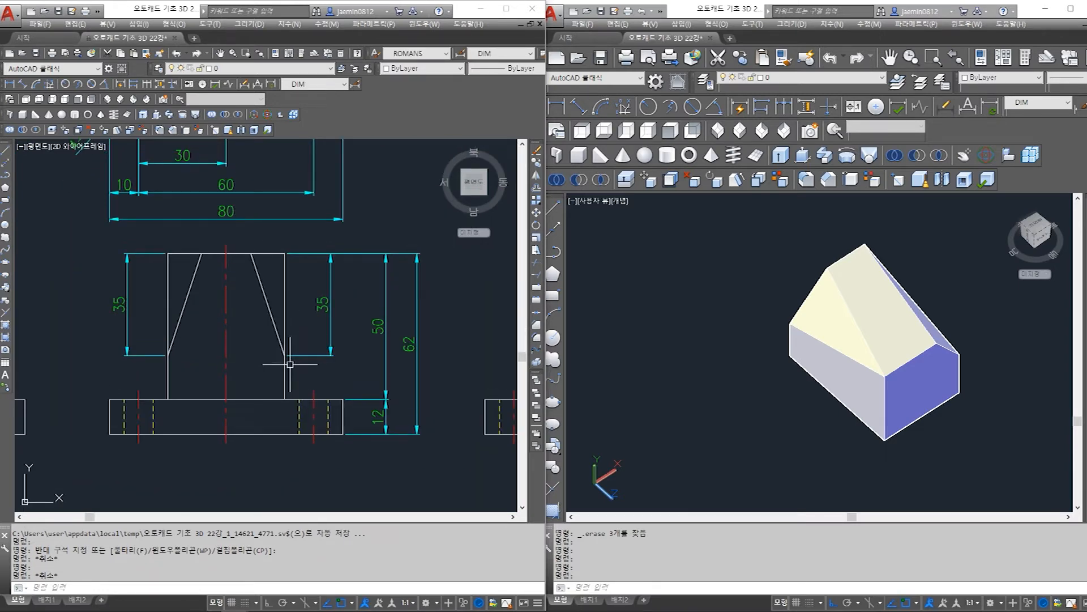
scroll(303, 375, down, 5)
scroll(374, 335, up, 6)
click(362, 305)
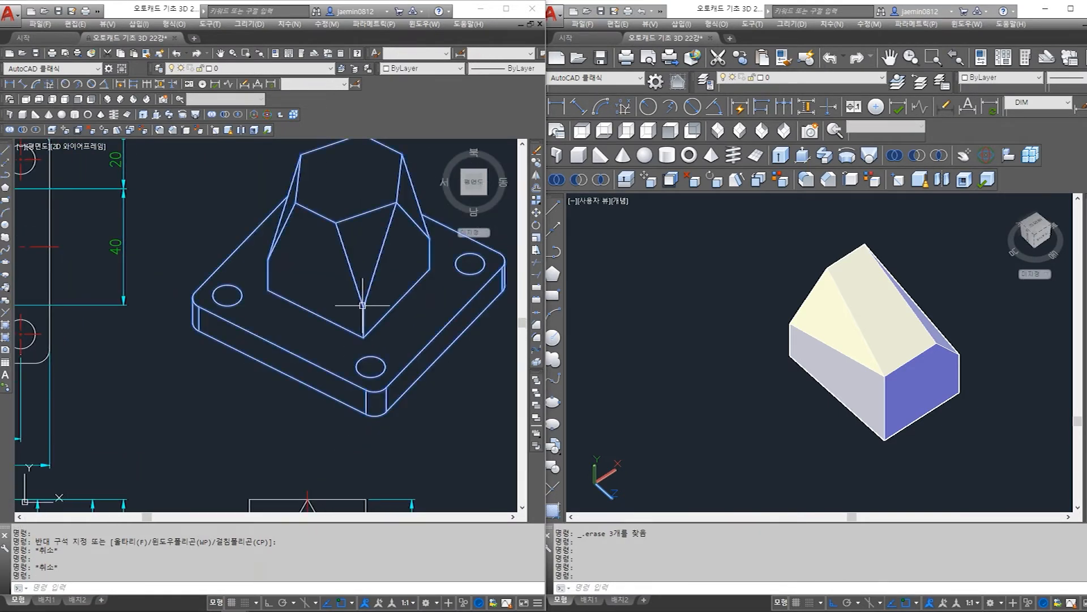
key(Escape)
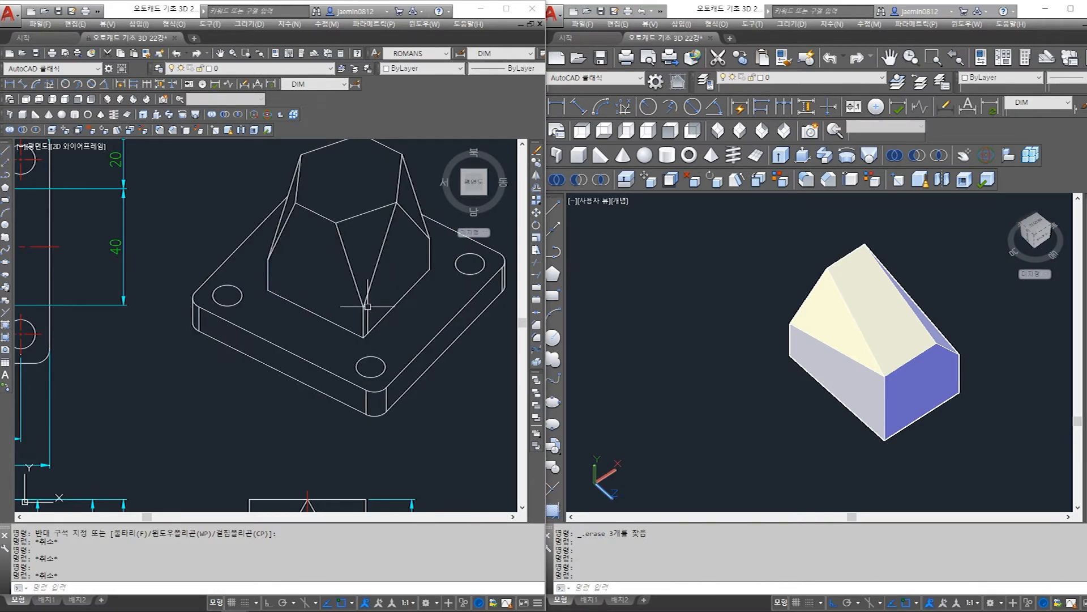
scroll(368, 307, down, 5)
scroll(257, 344, up, 6)
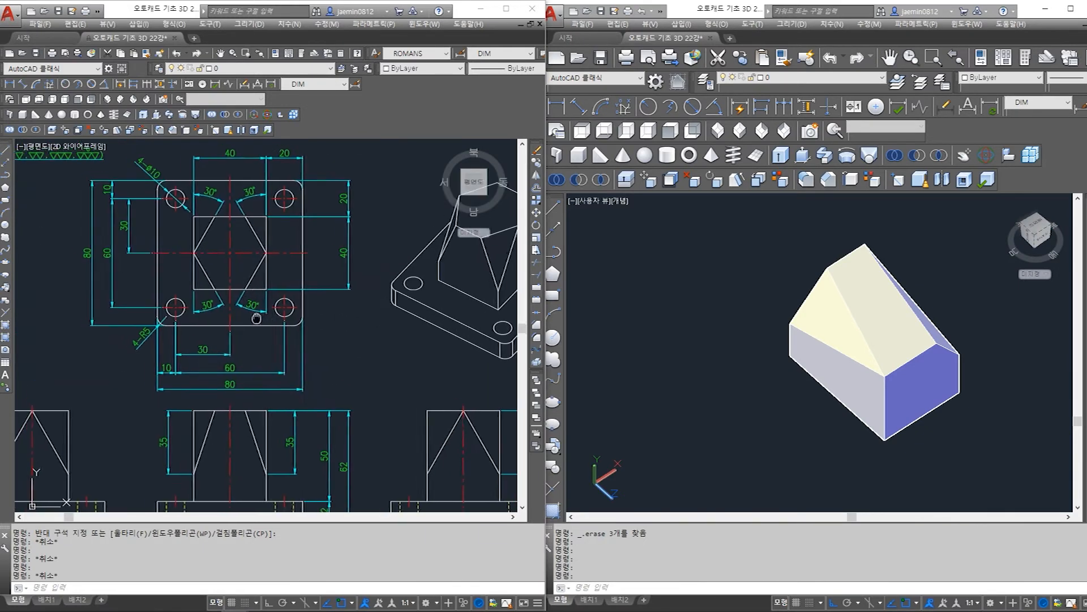
middle_drag(251, 347, 303, 330)
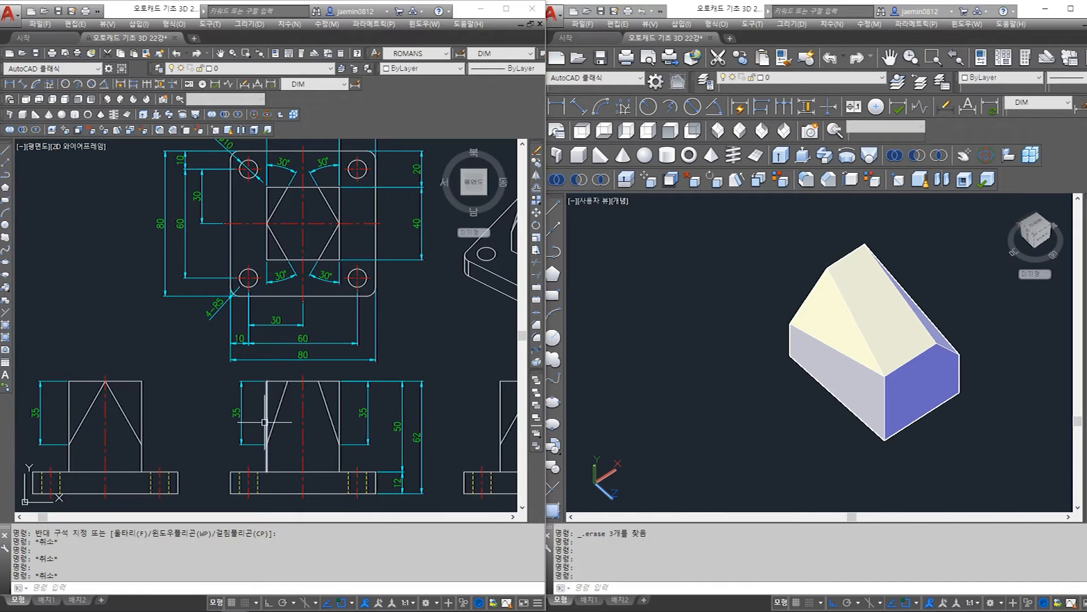
- Highlight the two slanted cut lines in the reference front view to examine how they shape the post
click(280, 401)
click(330, 416)
mouse_move(343, 436)
middle_down()
mouse_move(274, 440)
mouse_move(274, 451)
middle_up()
key(Escape)
click(231, 405)
key(Escape)
click(194, 415)
click(188, 426)
click(236, 413)
click(191, 416)
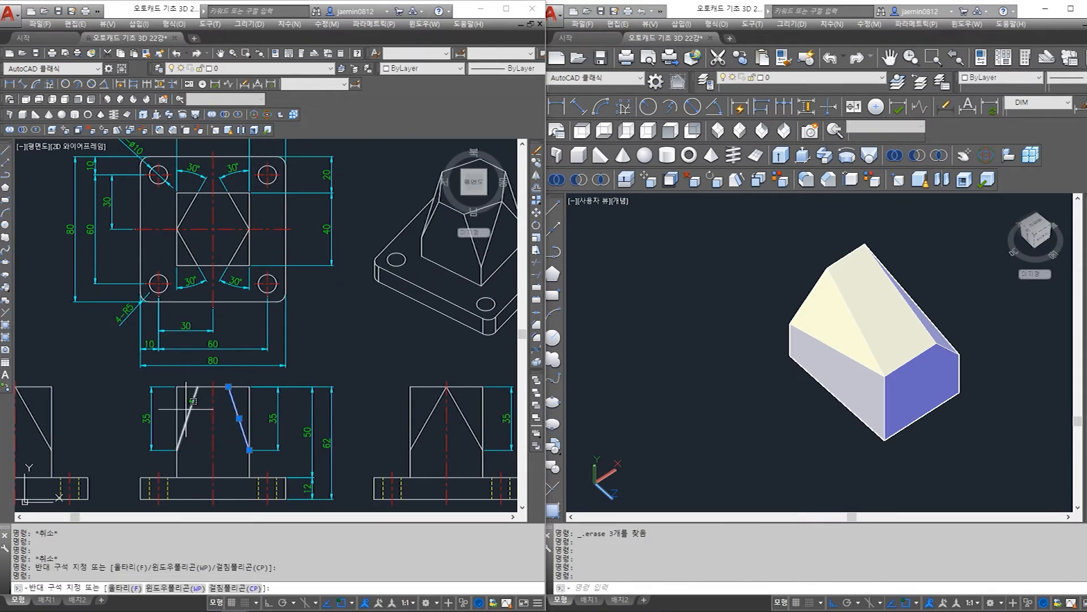
click(189, 420)
key(Escape)
- Highlight the four 30° cut lines inside the plan view's central square to examine how they divide it
middle_drag(376, 359, 303, 383)
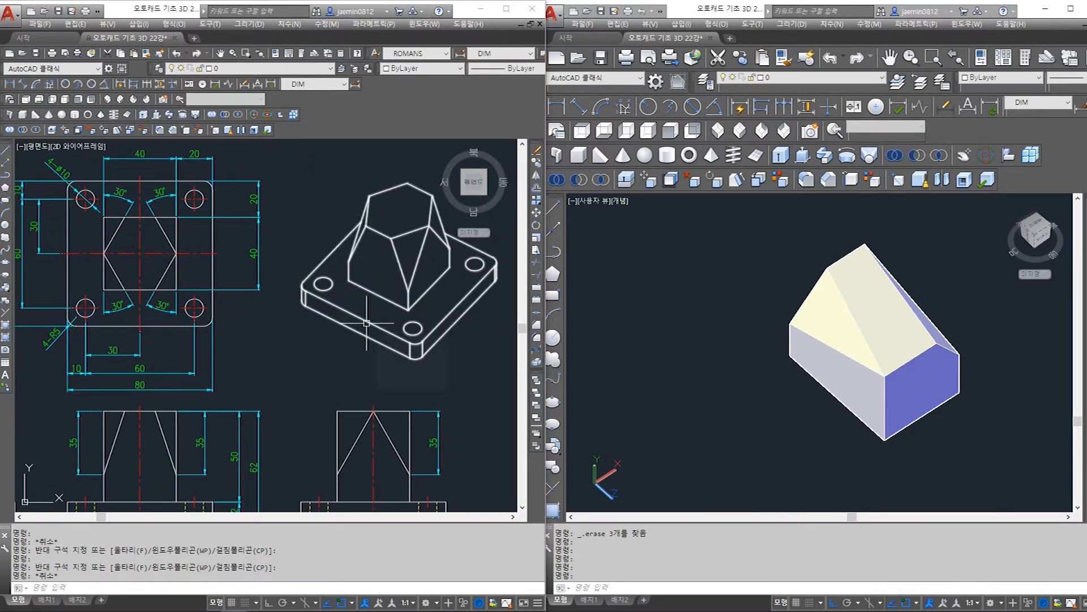
scroll(323, 318, up, 4)
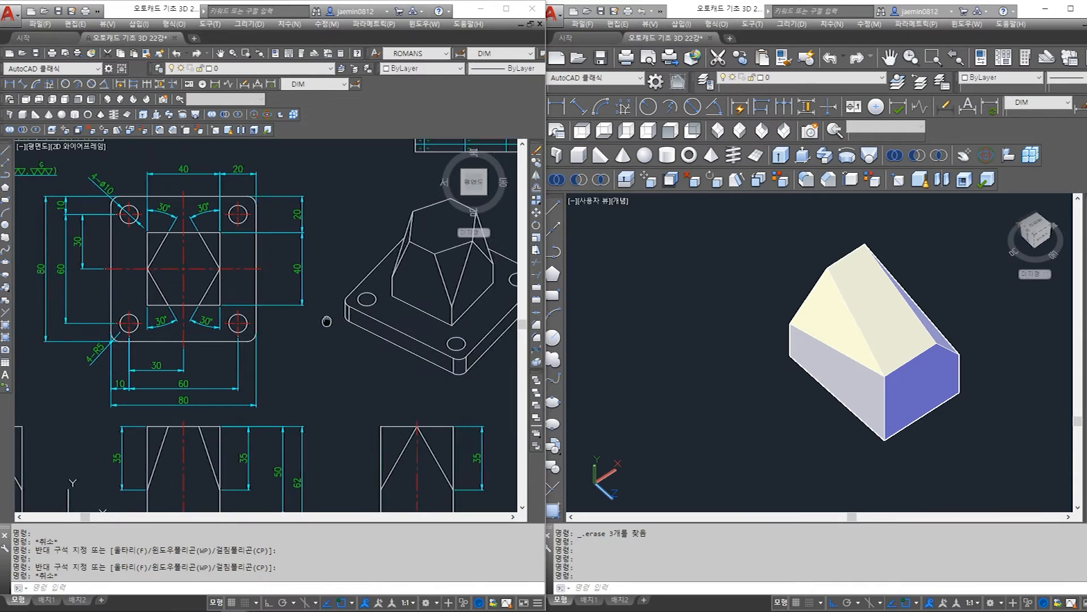
click(213, 274)
click(317, 271)
click(329, 390)
click(199, 385)
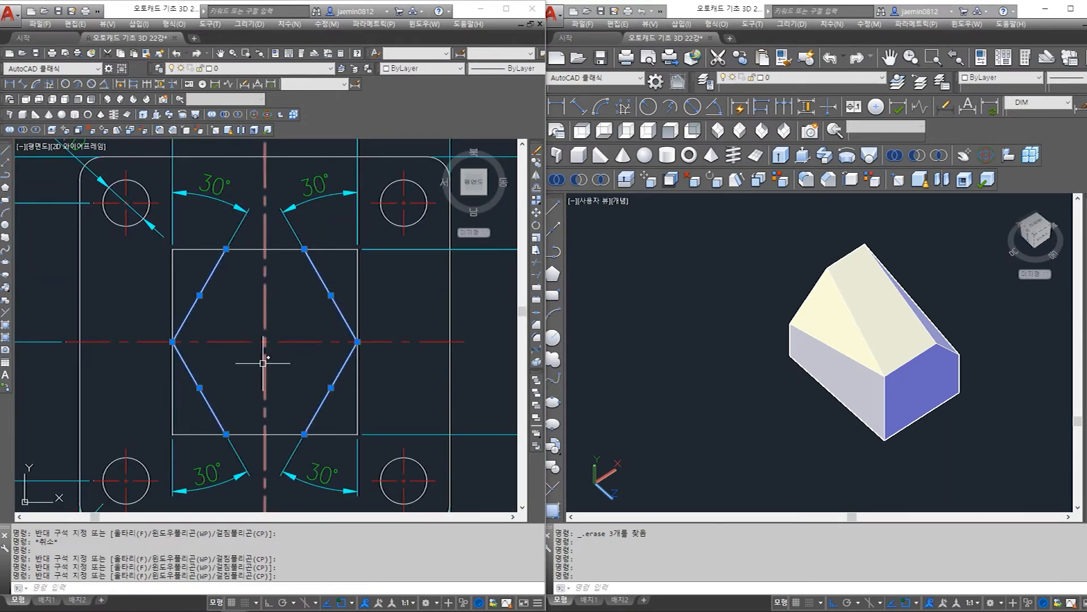
scroll(263, 363, down, 6)
scroll(264, 334, up, 3)
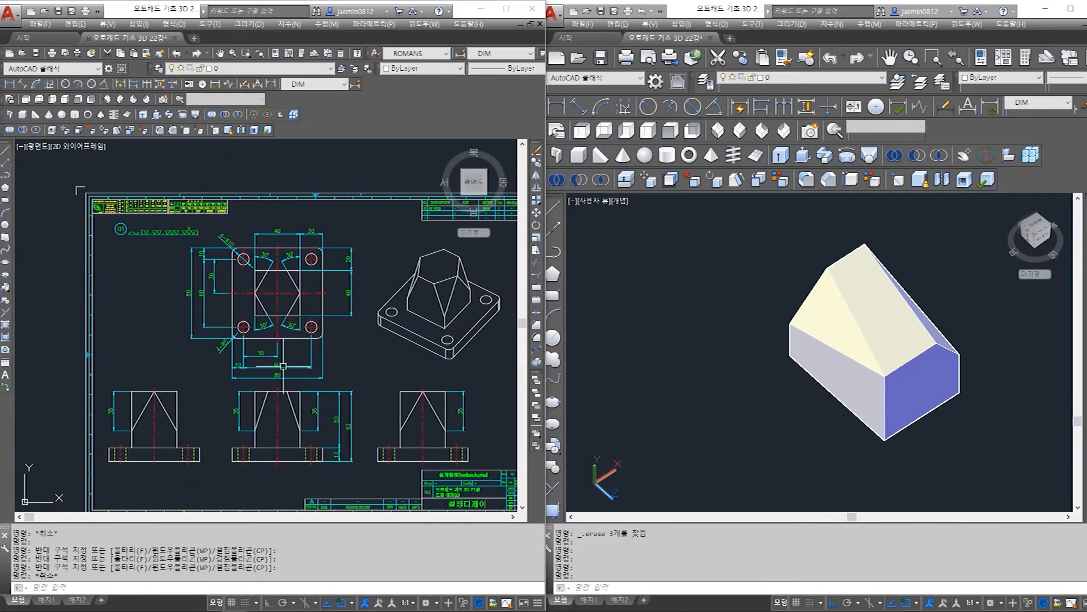
key(Escape)
- Check the front view's slanted cut lines and 35 mm cut depth against the plan view's cut lines
middle_drag(301, 330, 309, 218)
scroll(275, 330, up, 2)
key(Escape)
click(265, 331)
click(339, 334)
click(318, 350)
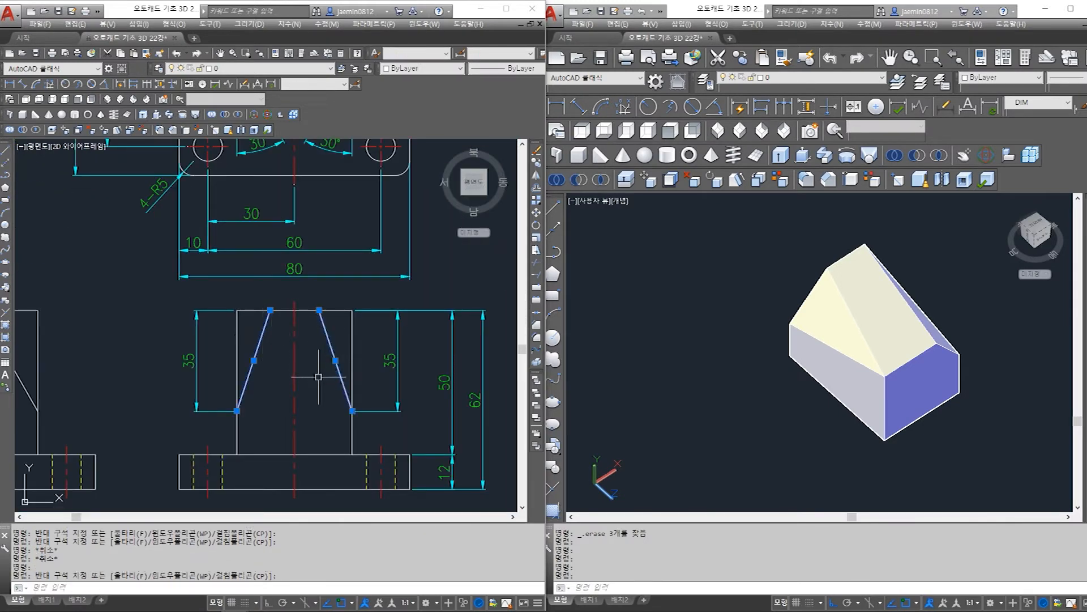
key(Escape)
scroll(305, 376, down, 5)
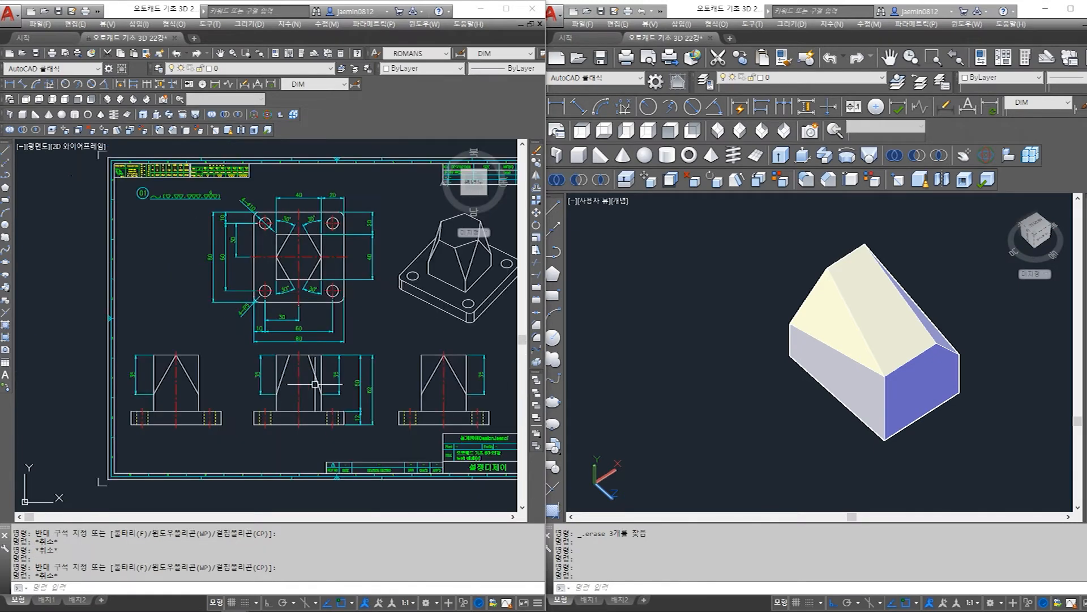
- Make room beside the finished block and reset the UCS to World
scroll(309, 278, up, 4)
scroll(732, 333, down, 4)
middle_drag(733, 334, 783, 346)
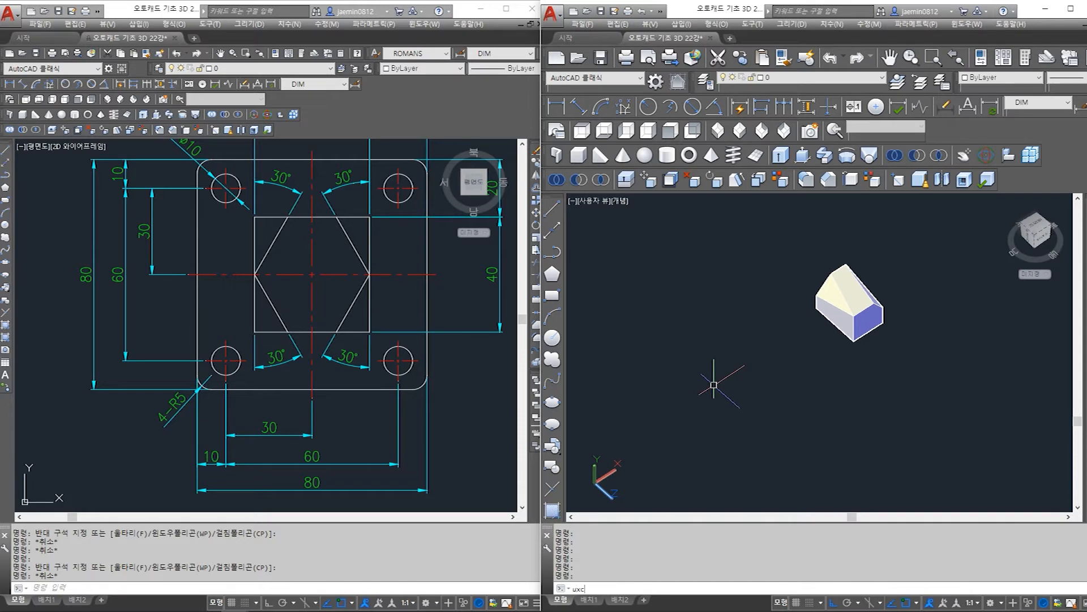
text(s)
key(Return)
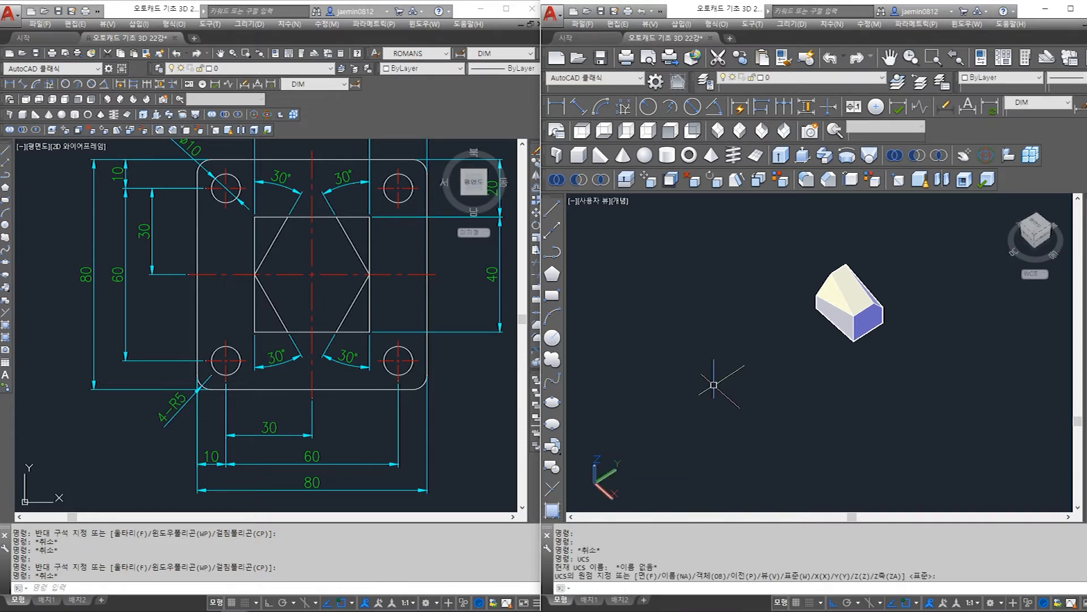
- Return the model to the 2D Wireframe visual style and set the top view
text(sha)
key(Return)
text(2)
key(Return)
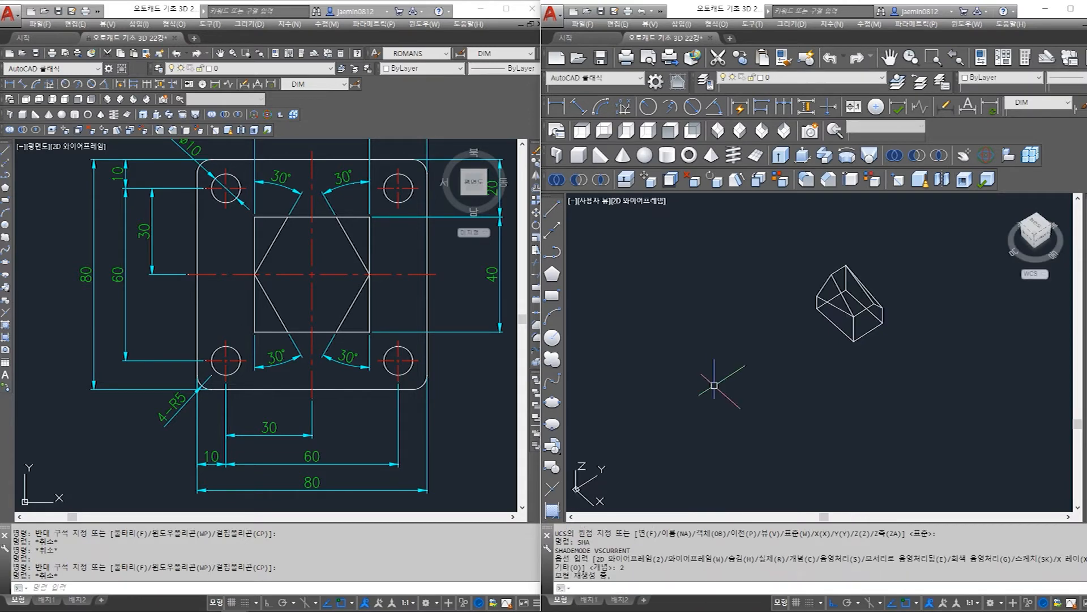
click(583, 131)
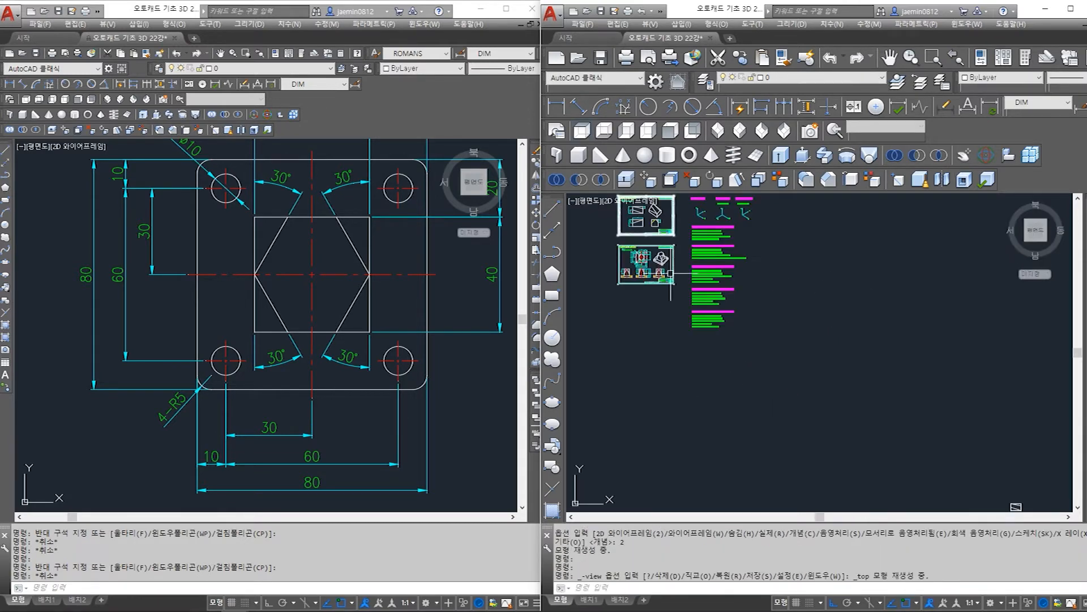
- Frame the reference plan view with its dimensions and examine the base plate's 80 mm outline and hole spacing
scroll(748, 362, up, 2)
scroll(765, 348, up, 3)
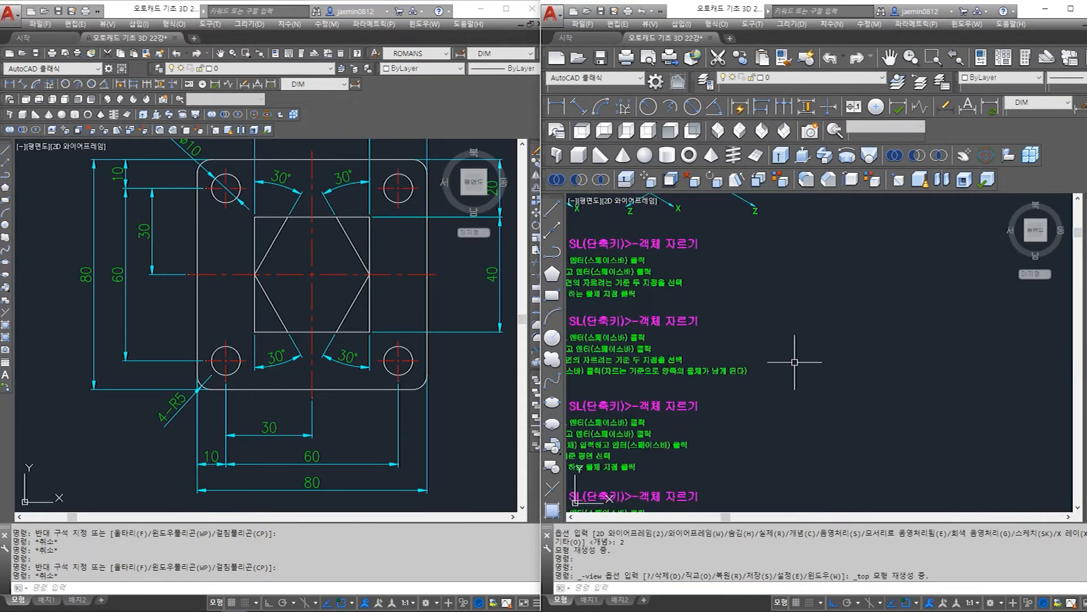
middle_drag(346, 324, 330, 360)
scroll(330, 360, down, 3)
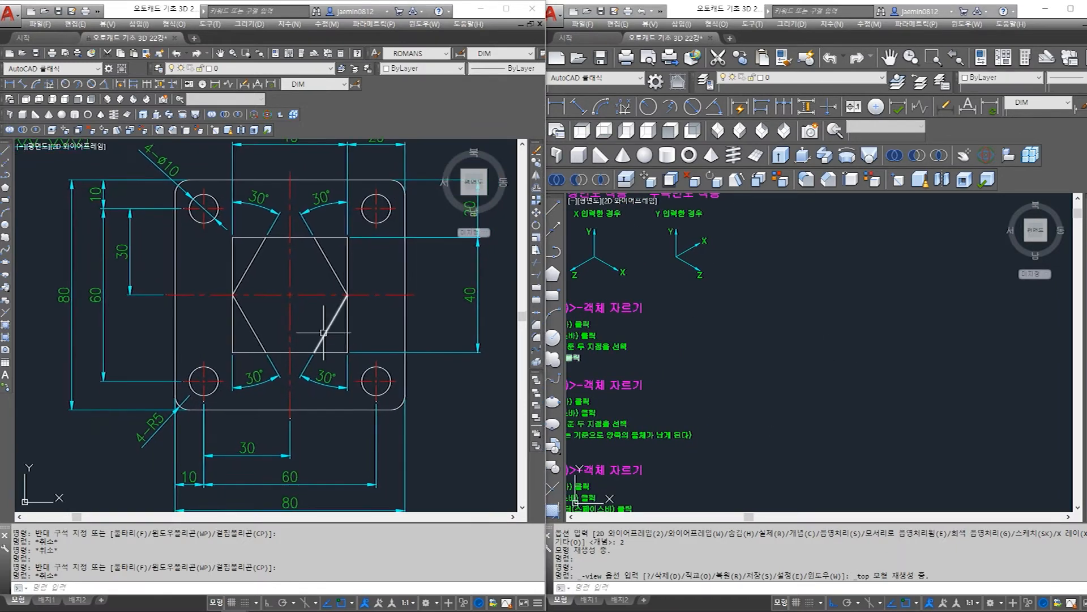
text(z)
key(Return)
click(147, 195)
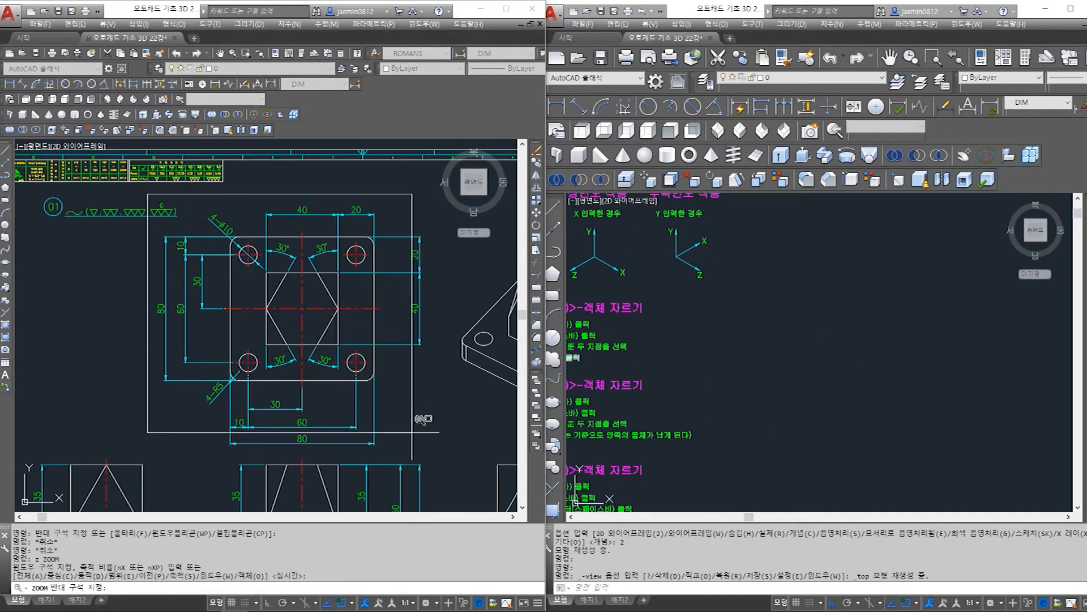
click(435, 459)
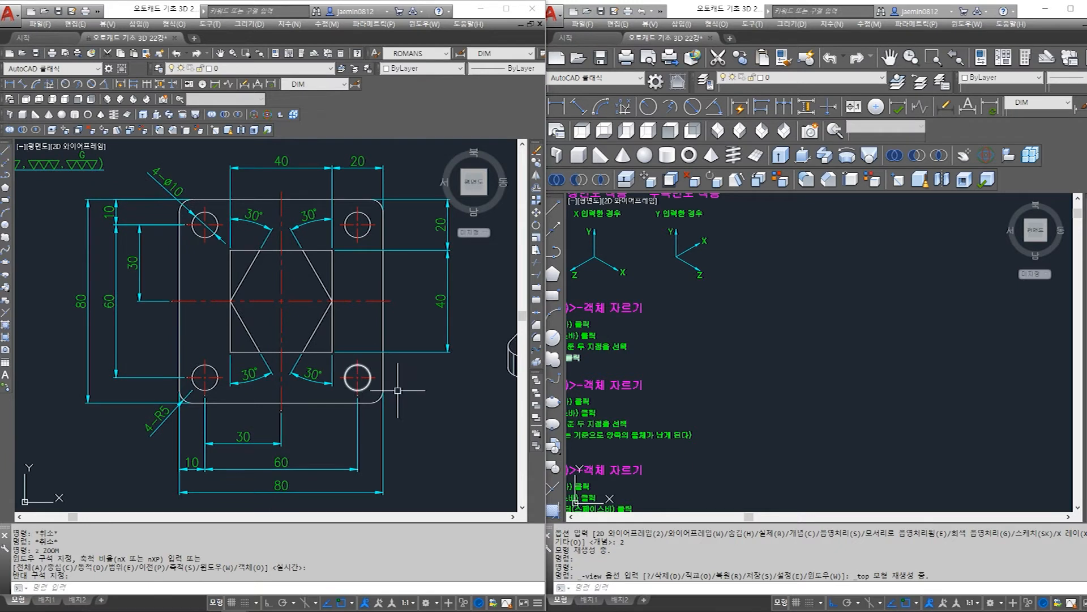
click(854, 392)
click(347, 321)
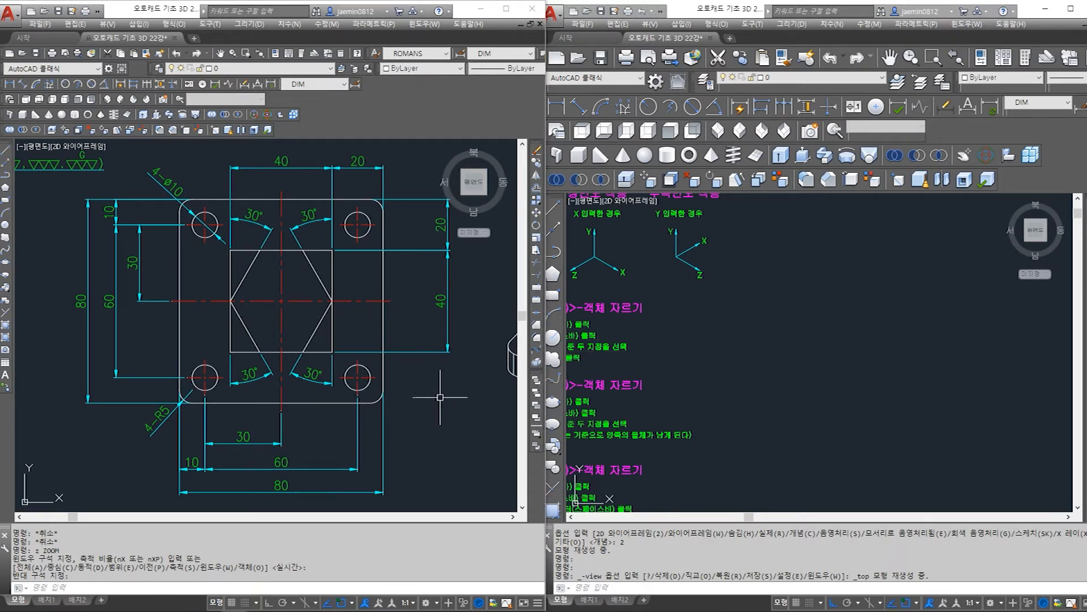
click(448, 388)
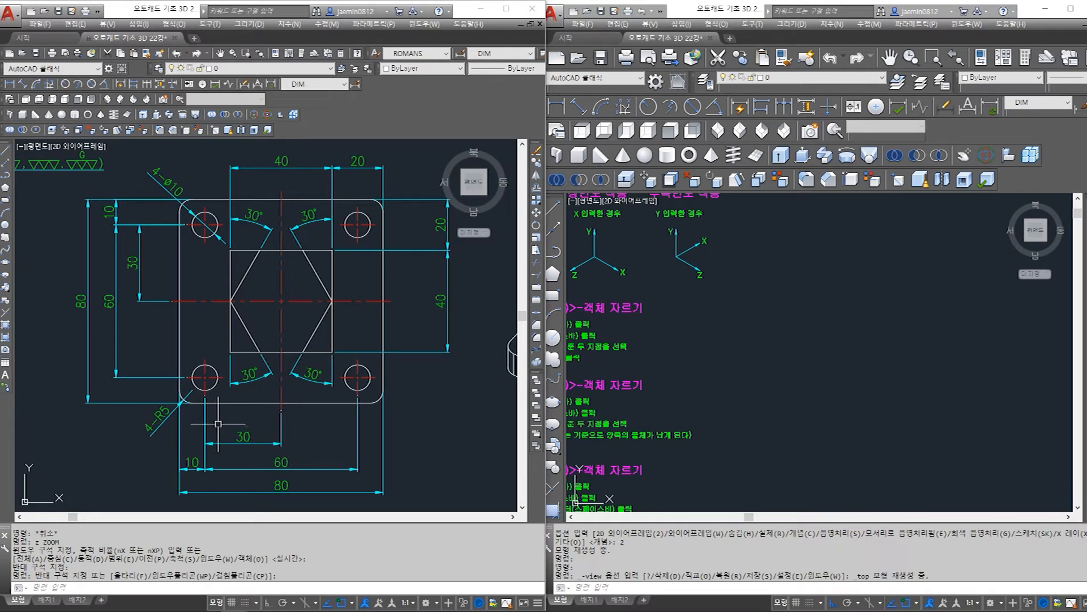
- Highlight the four R5 rounded corners of the base plate in the reference plan view to examine them
scroll(170, 421, up, 5)
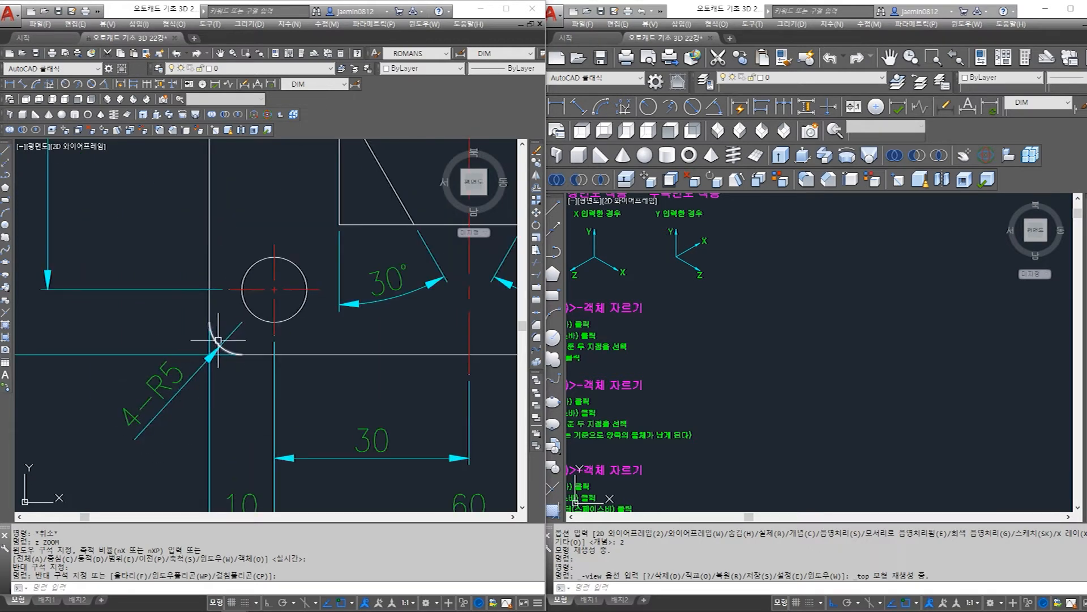
click(217, 340)
scroll(216, 340, down, 4)
middle_drag(216, 340, 190, 370)
scroll(391, 368, up, 3)
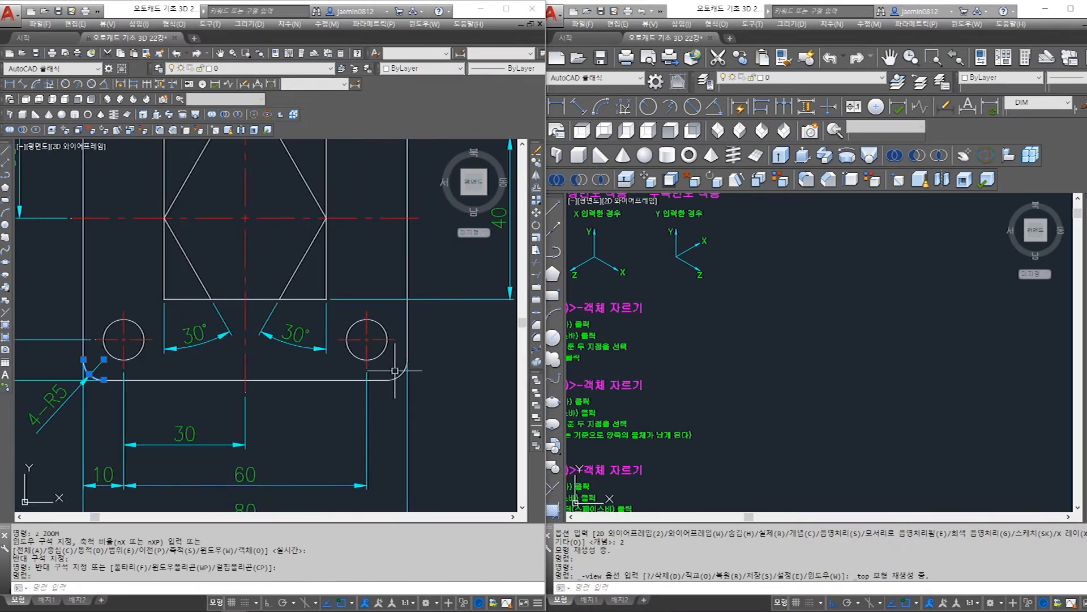
scroll(396, 364, down, 3)
scroll(395, 215, up, 2)
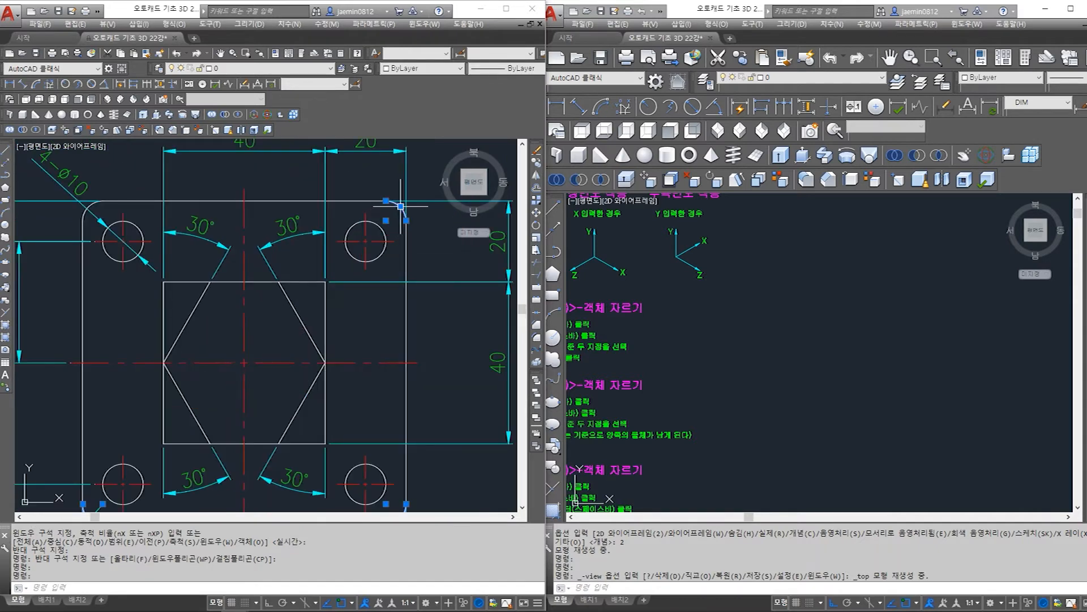
scroll(90, 206, down, 3)
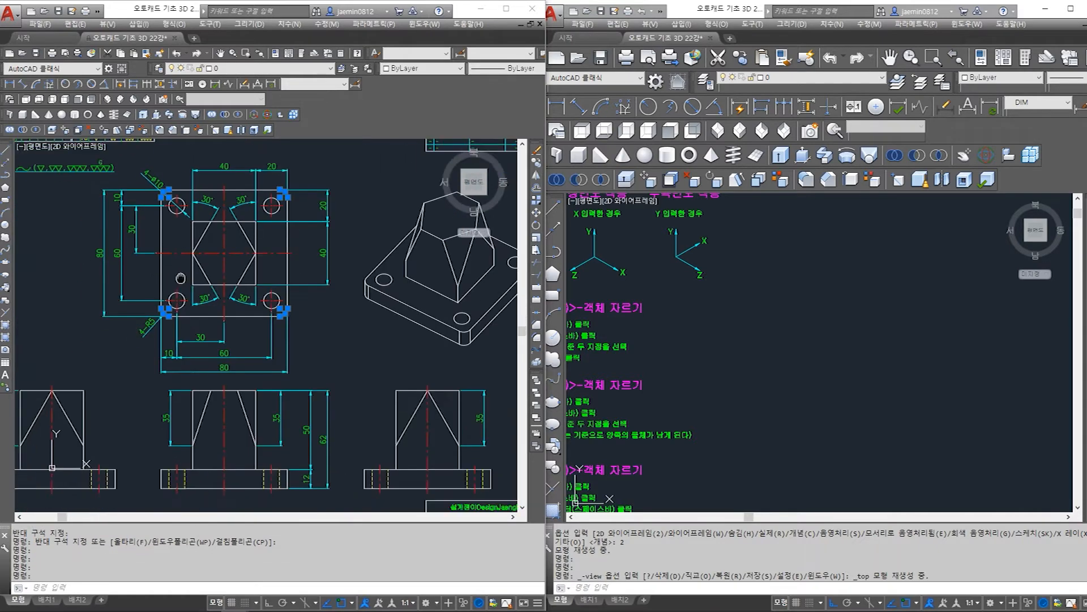
scroll(144, 354, up, 4)
key(Escape)
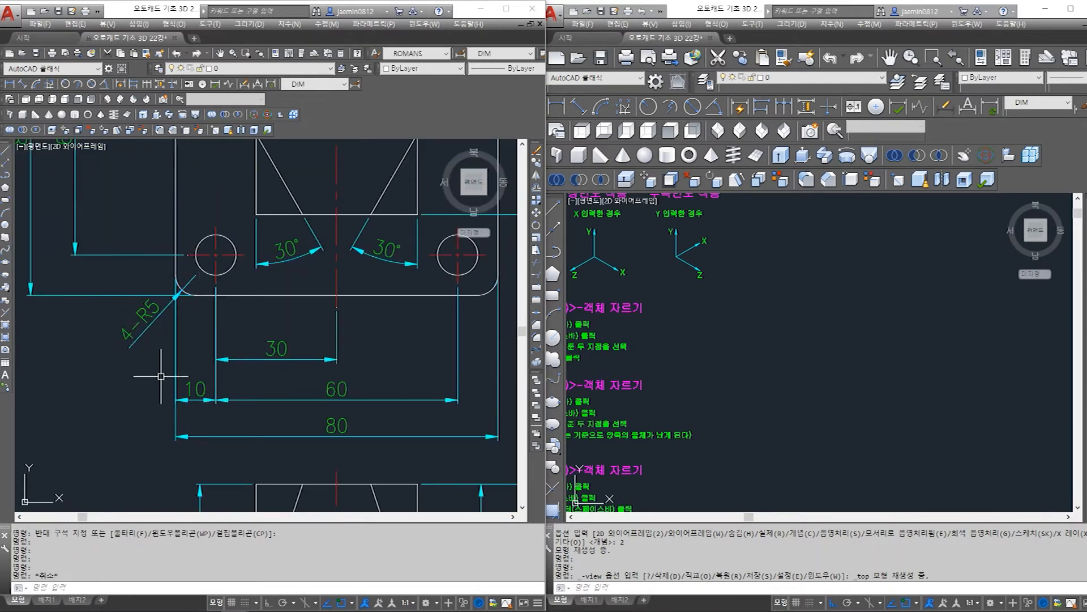
- Highlight the ø10 corner holes in the reference plan view to check their diameter and positions
scroll(176, 385, down, 3)
scroll(181, 237, up, 3)
click(171, 219)
middle_drag(174, 204, 211, 296)
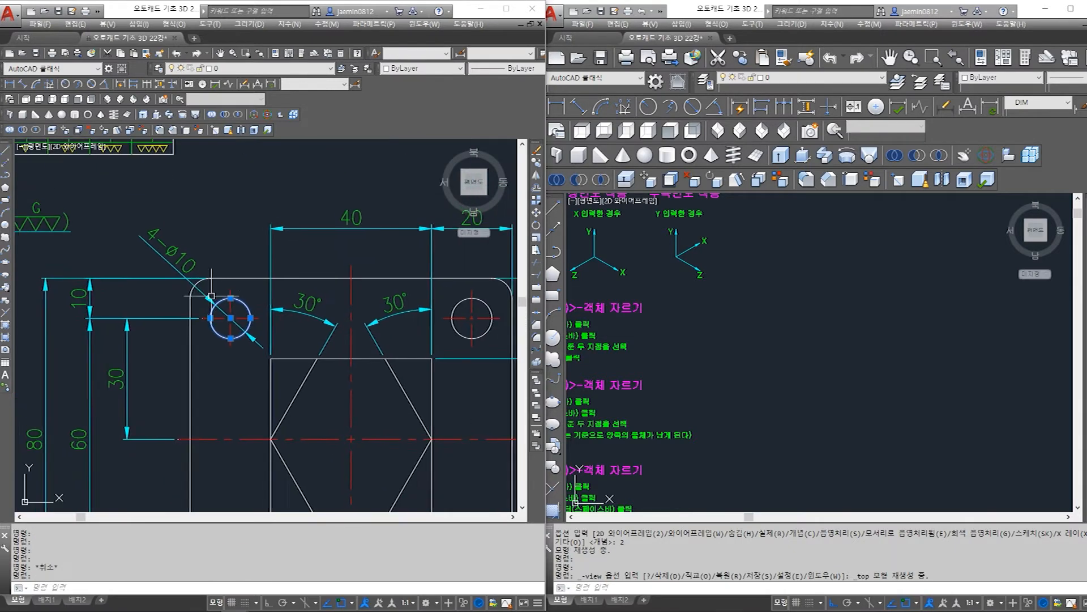
key(Escape)
scroll(182, 245, up, 2)
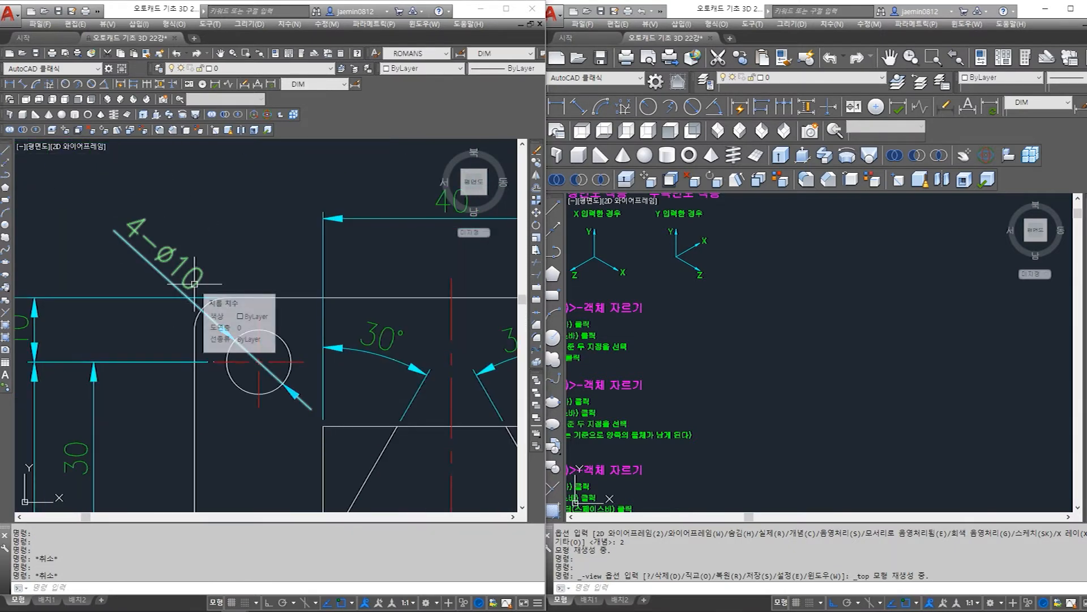
click(281, 341)
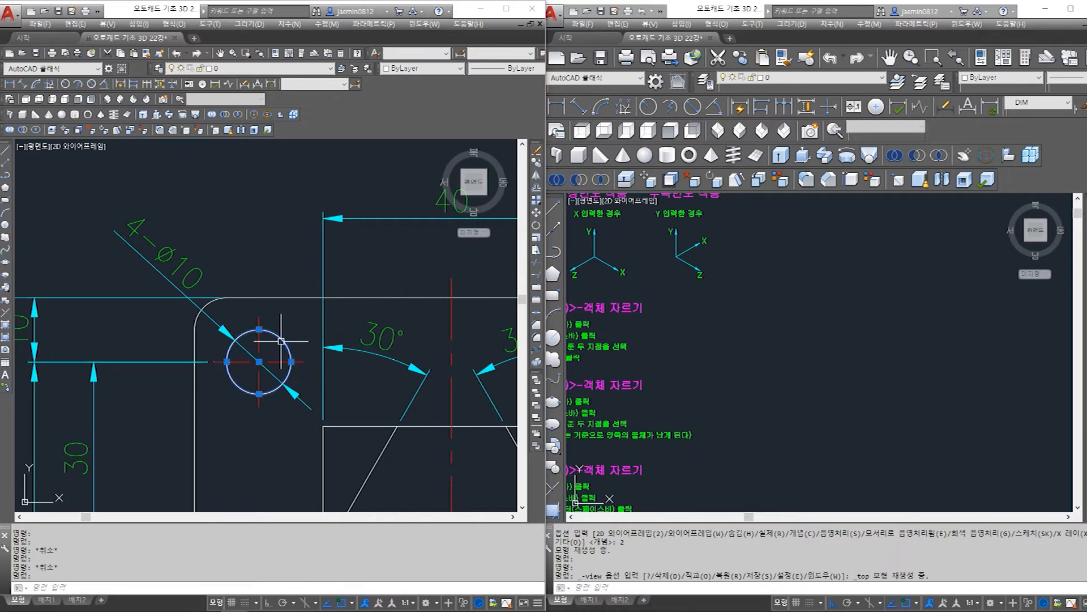
scroll(178, 173, down, 3)
click(350, 255)
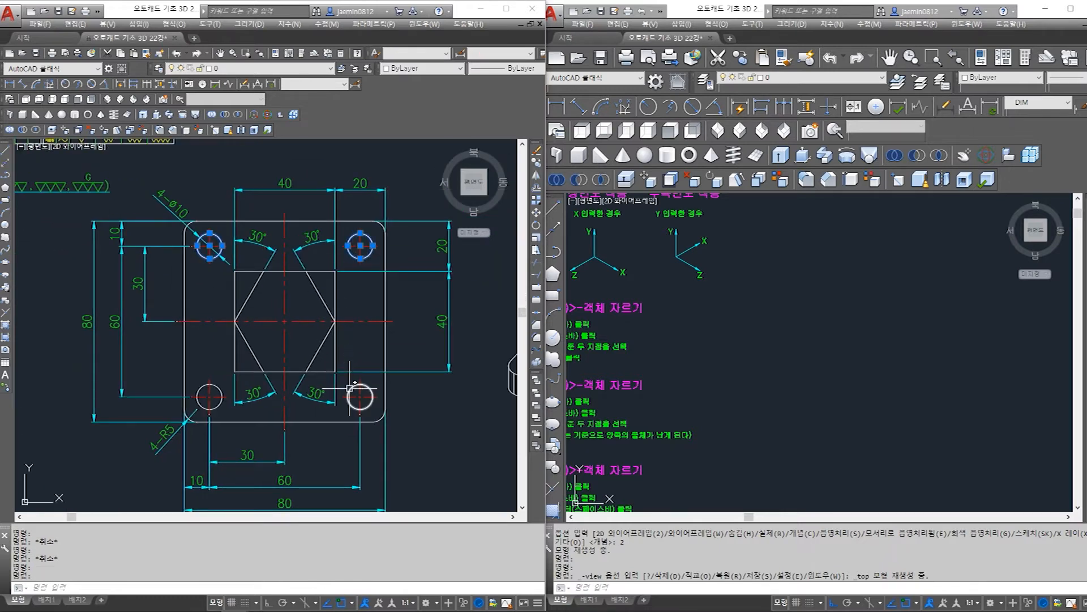
key(Escape)
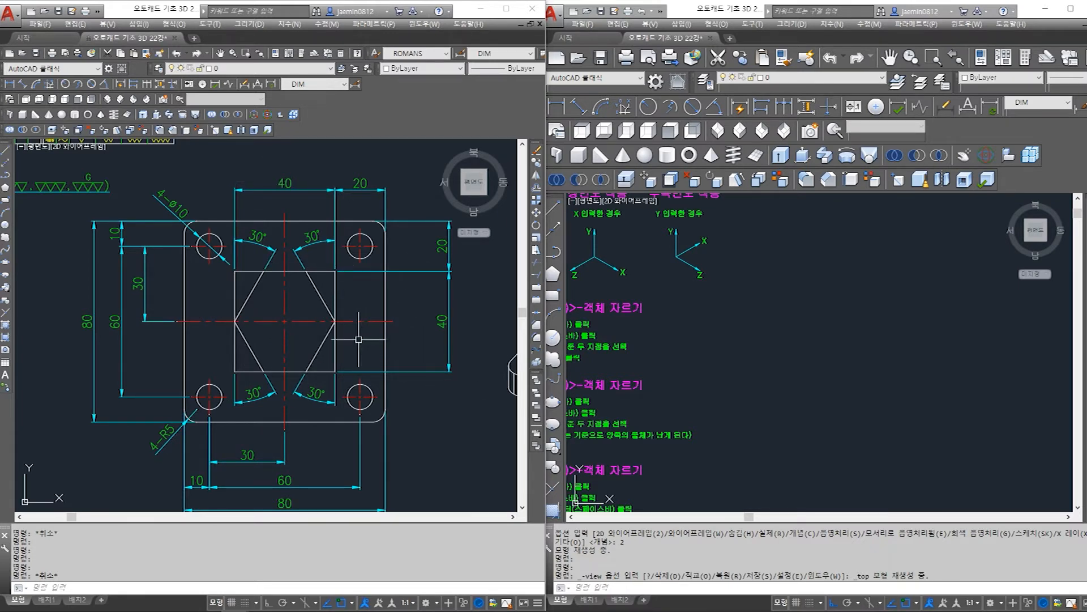
- Draw an 80 by 80 mm square with lines in the empty area beside the notes
middle_drag(255, 433, 237, 408)
middle_drag(814, 375, 798, 377)
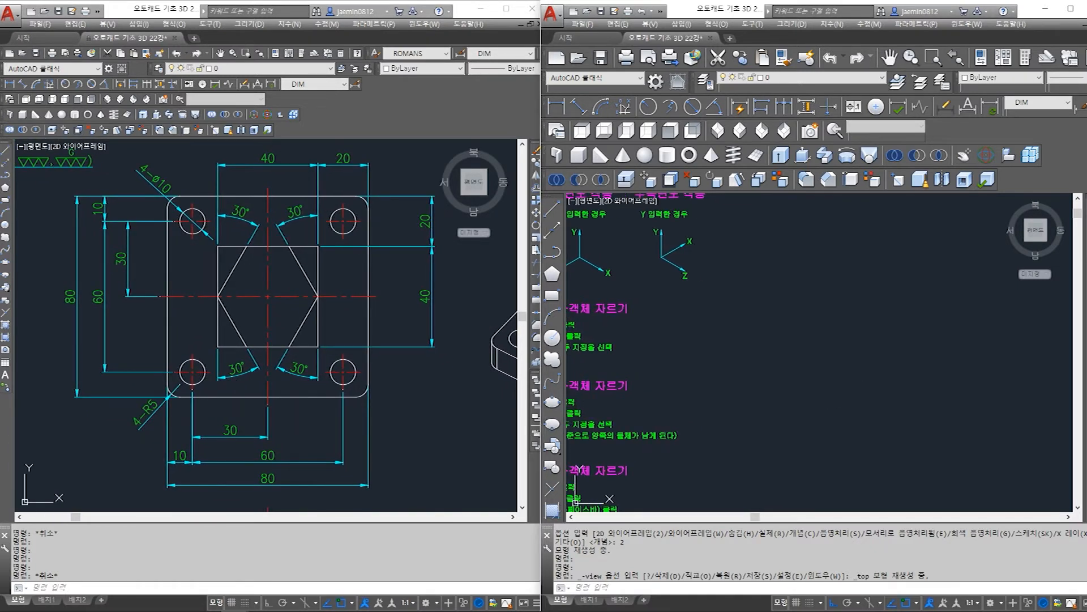
key(Escape)
text(l)
key(Return)
key(Escape)
text(l)
key(Return)
click(788, 286)
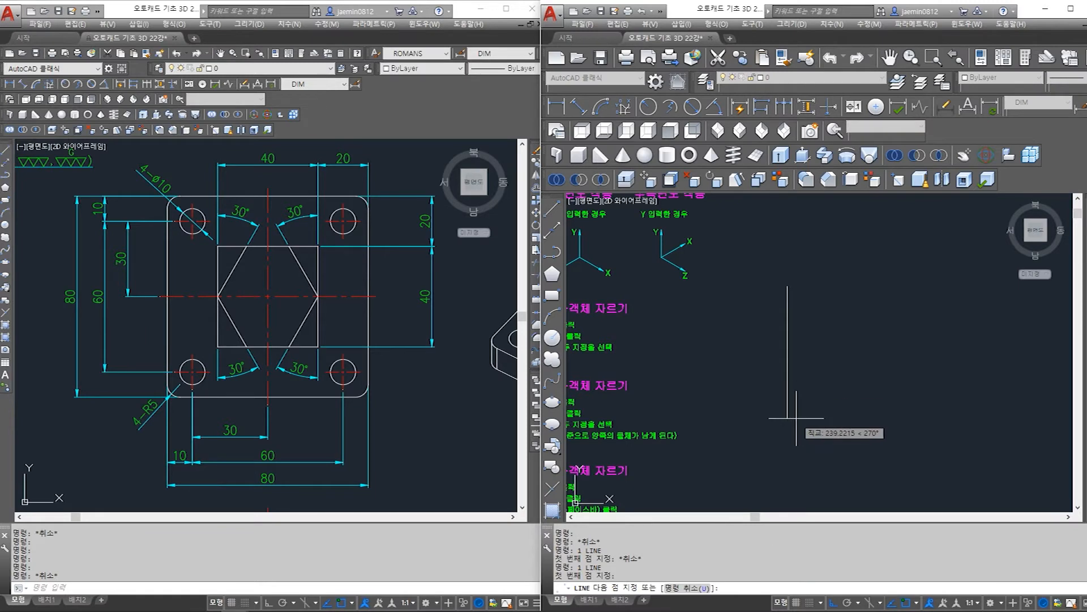
text(80)
key(Return)
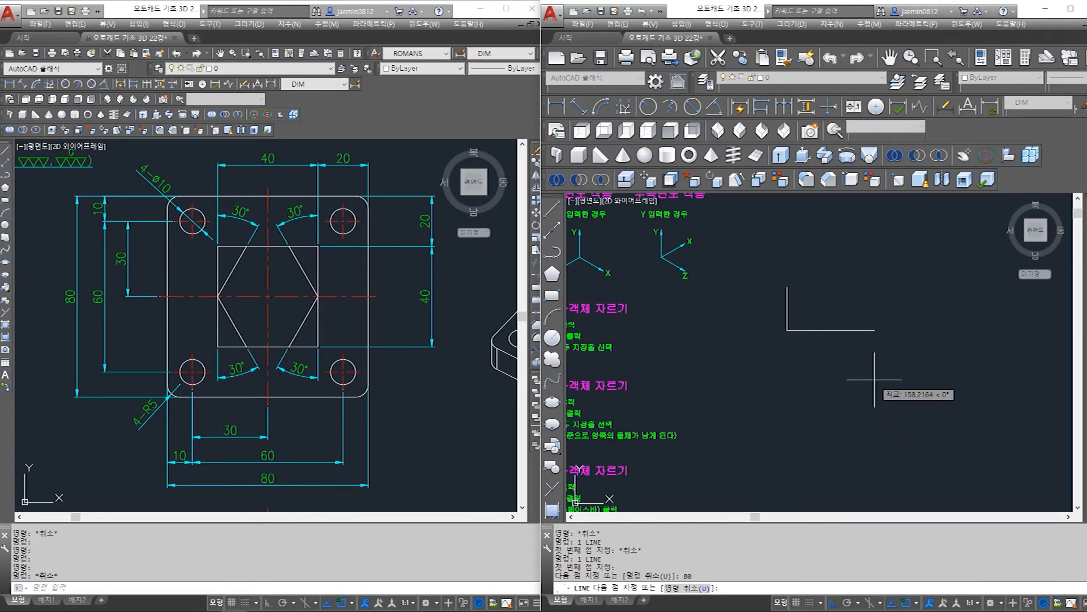
key(Return)
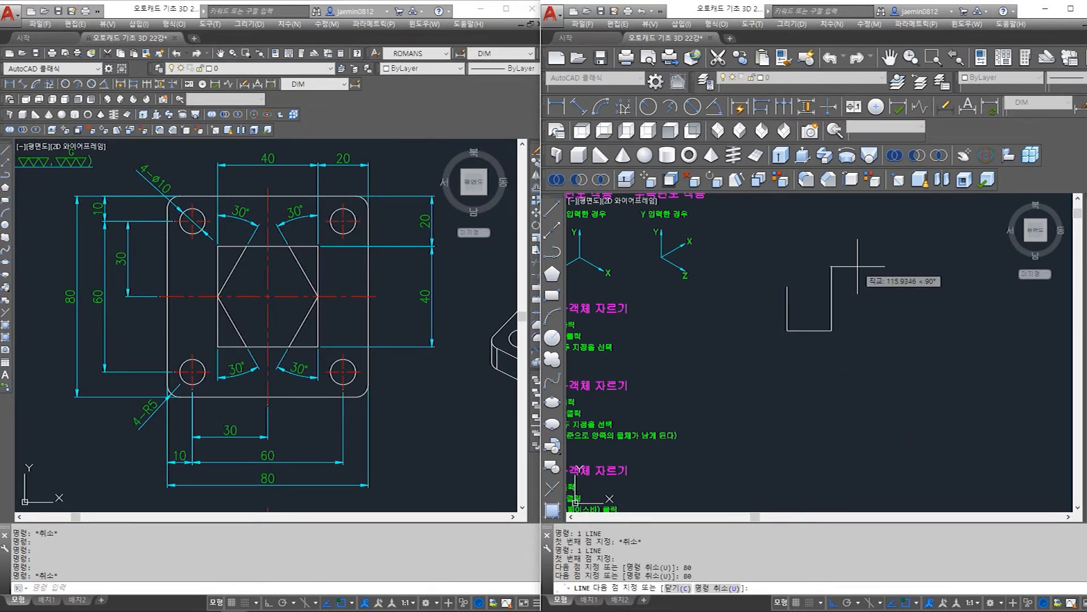
key(Return)
click(789, 286)
key(Escape)
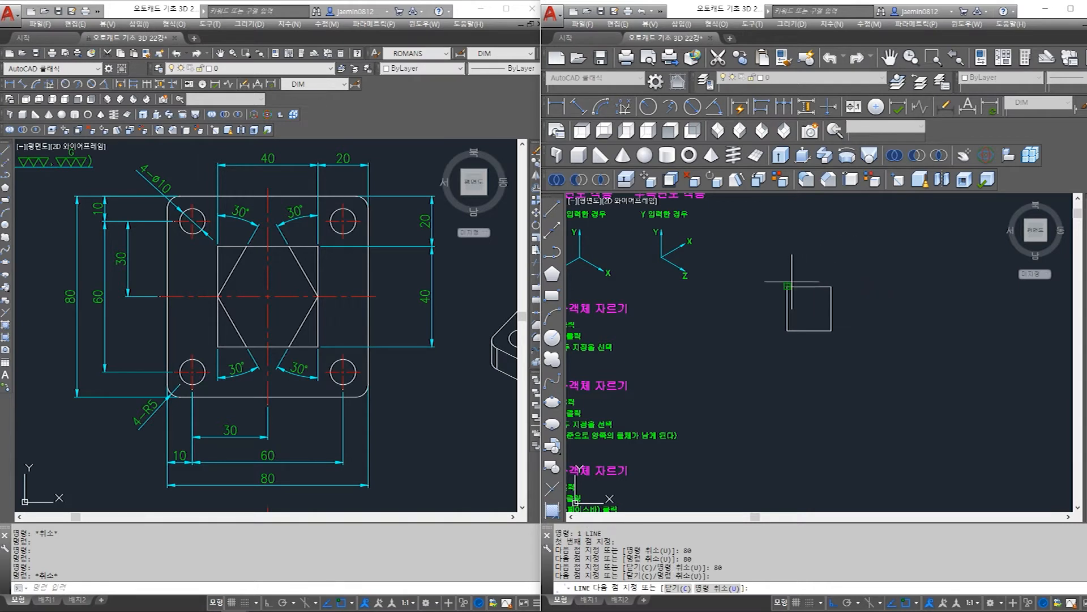
- Highlight the new square's left and lower edges to check the outline
scroll(806, 313, up, 4)
middle_drag(806, 312, 752, 362)
key(Escape)
click(759, 338)
click(682, 351)
key(Escape)
click(679, 352)
click(643, 435)
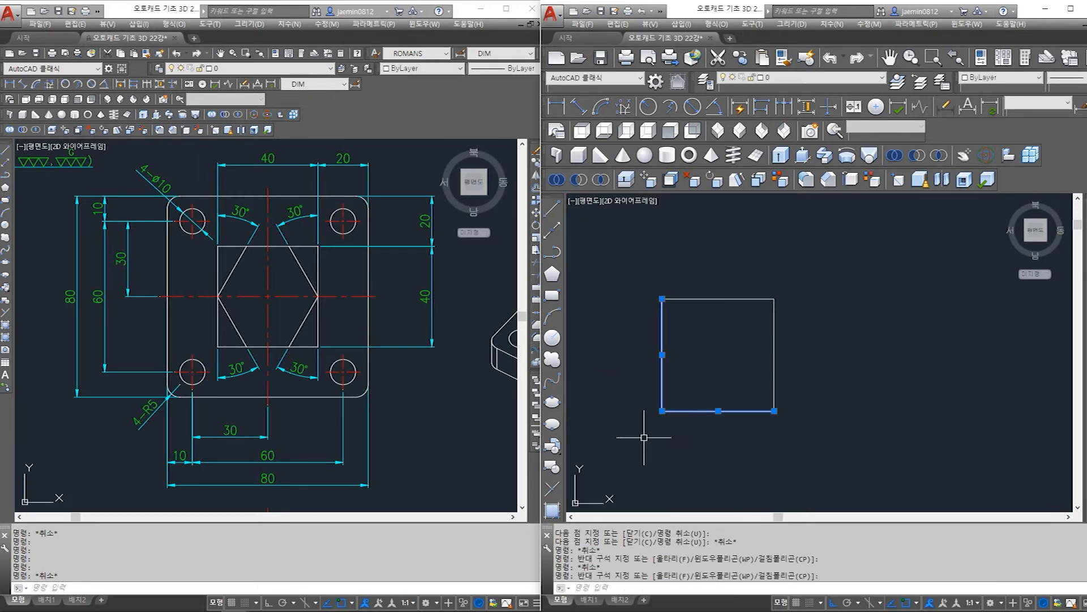
key(Escape)
middle_drag(660, 439, 676, 435)
key(Escape)
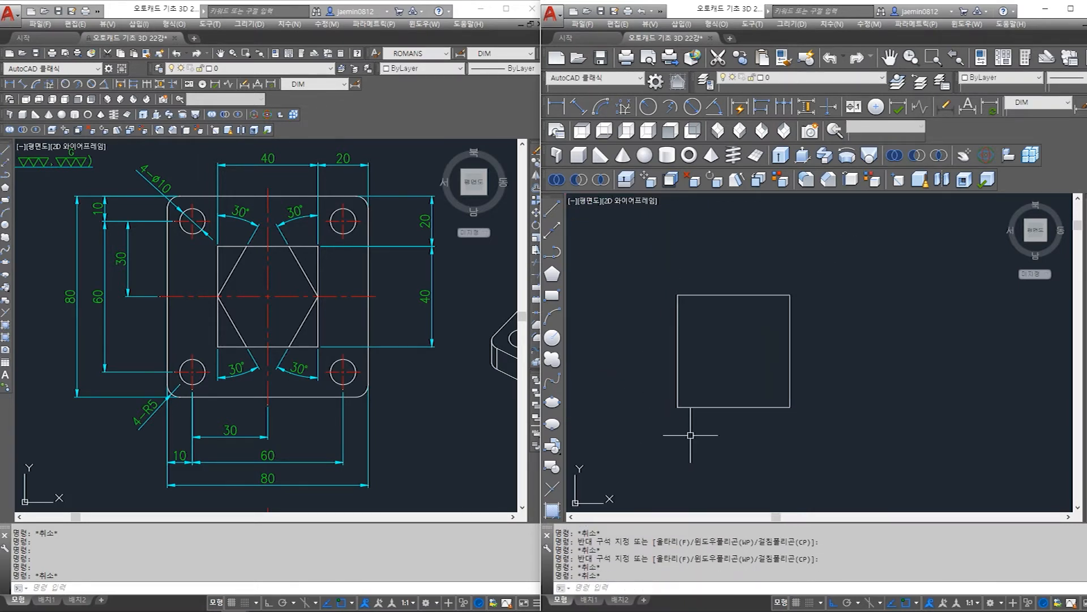
- Offset the square's upper and left edges 10 mm inward to locate the first hole's centre
text(o)
key(Return)
text(1)
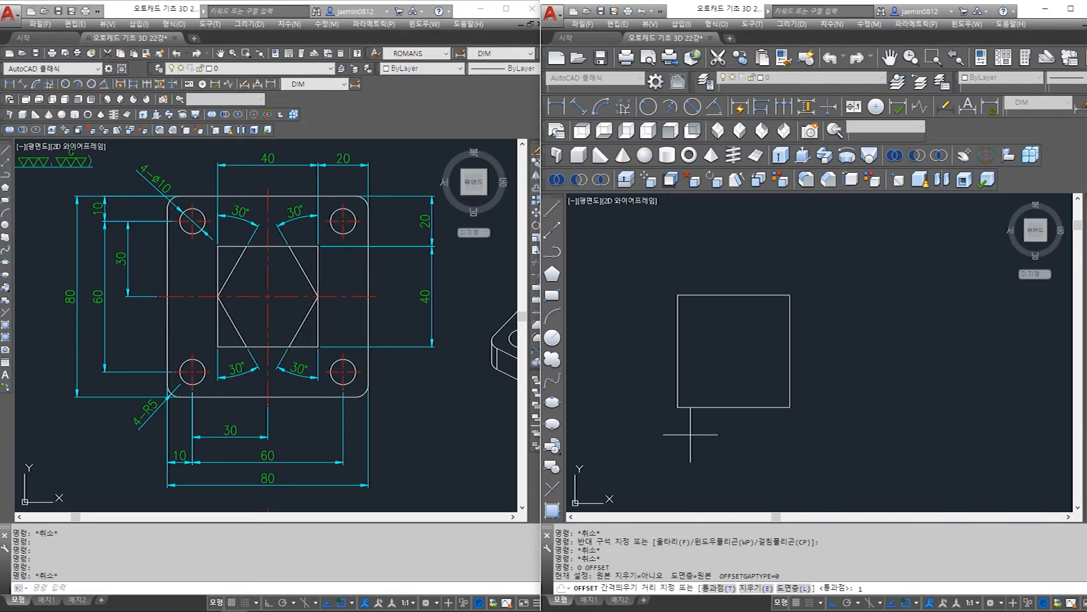
text(0)
key(Return)
click(733, 295)
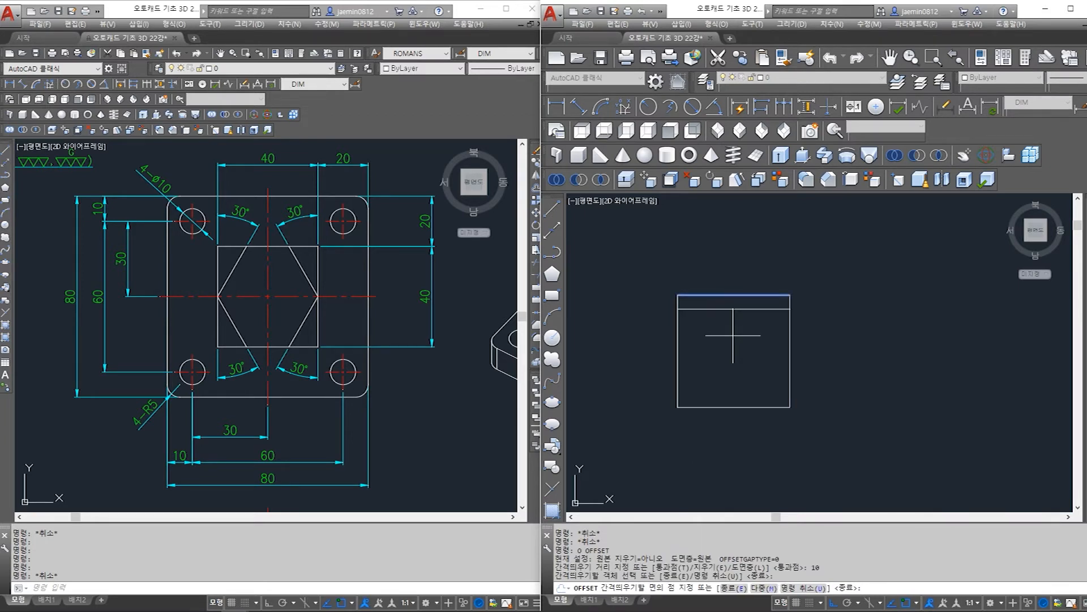
click(732, 343)
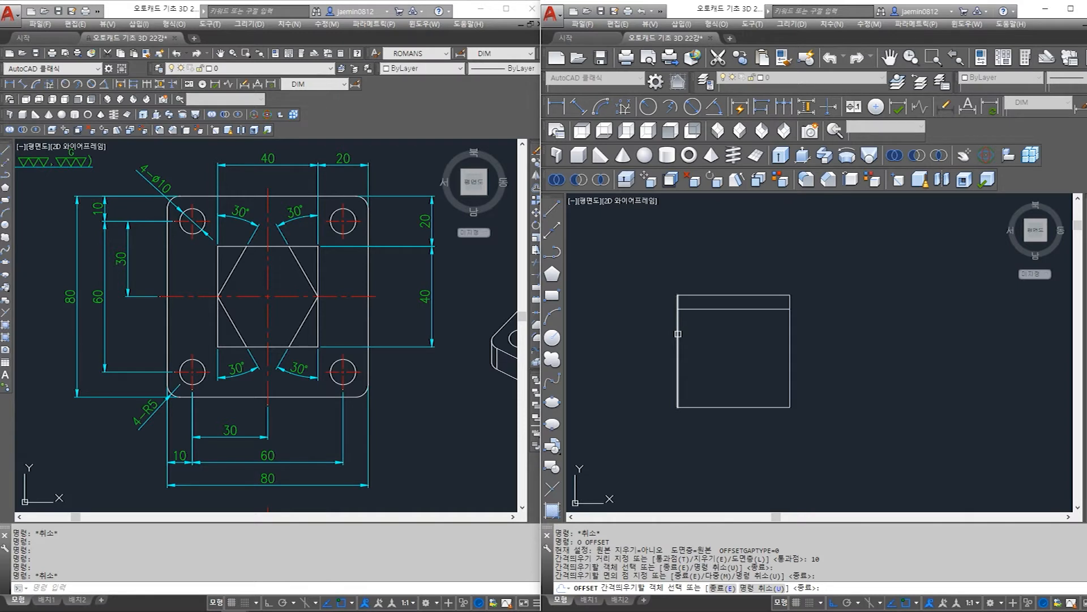
click(678, 334)
click(725, 340)
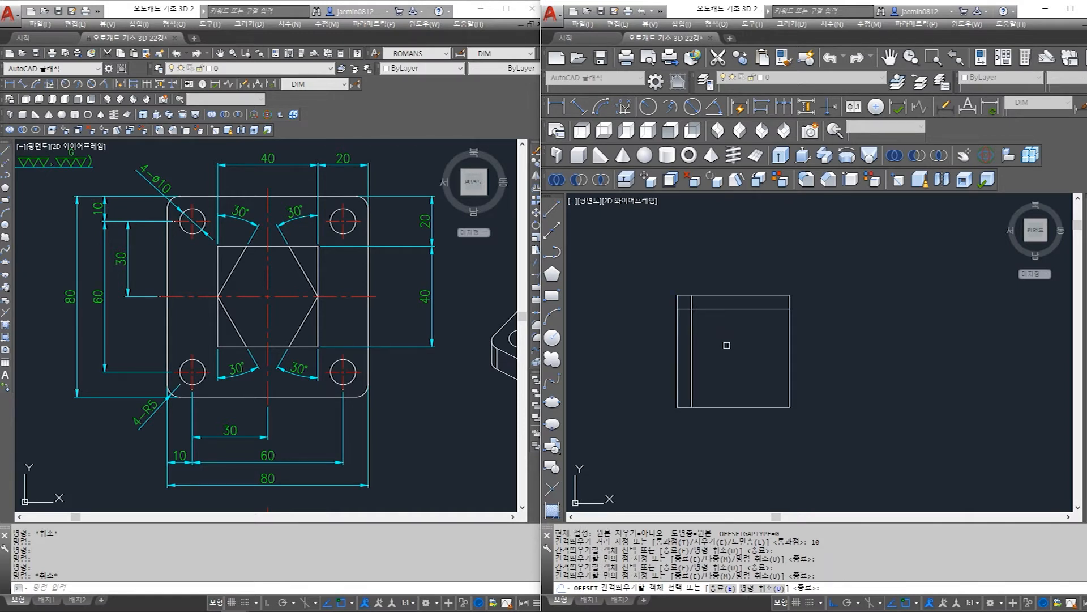
key(Escape)
- Draw a circle of radius 5 mm centred on the intersection of the two offset lines
scroll(692, 312, up, 4)
click(695, 299)
click(688, 311)
key(Escape)
key(Escape)
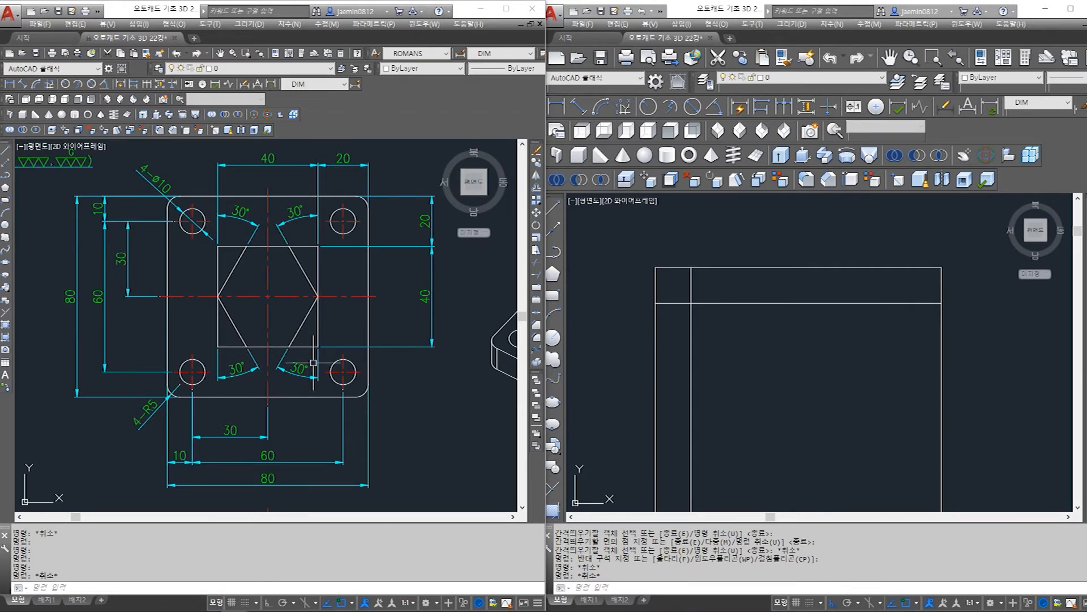
click(760, 381)
key(Escape)
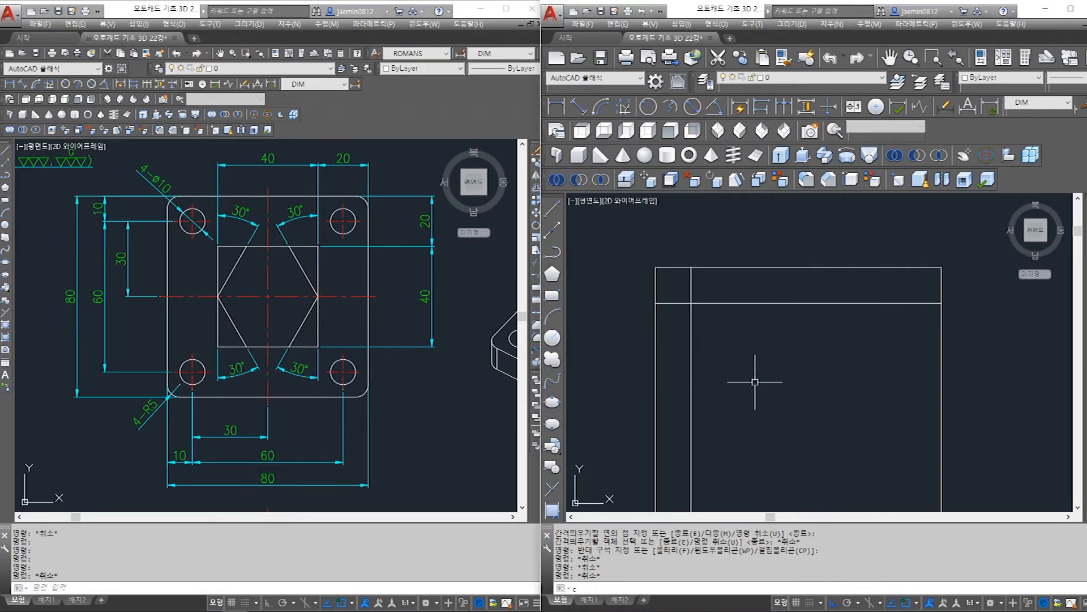
text(c)
key(Return)
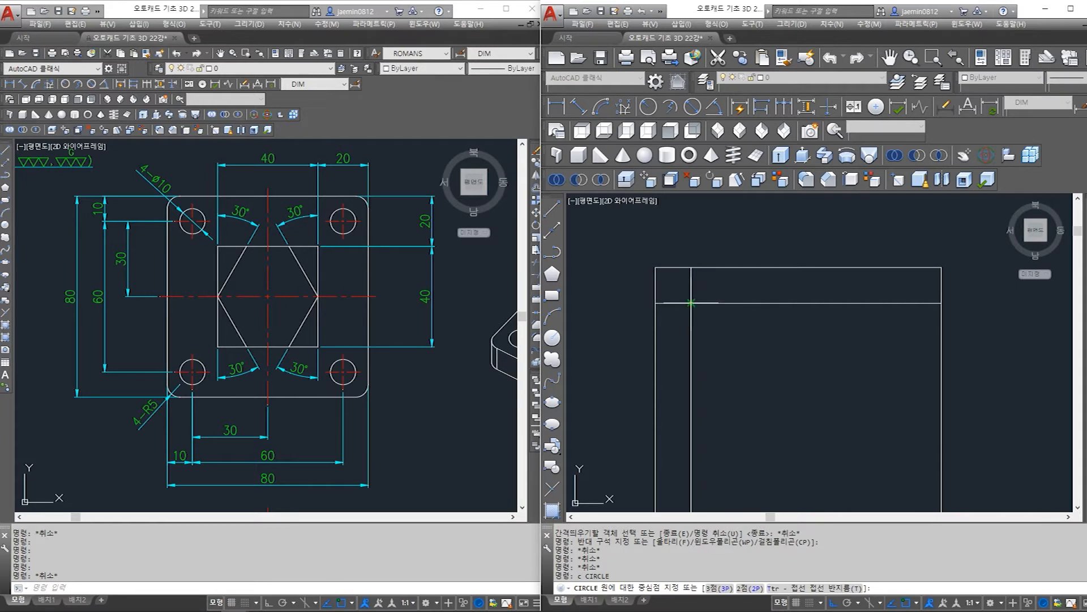
click(690, 302)
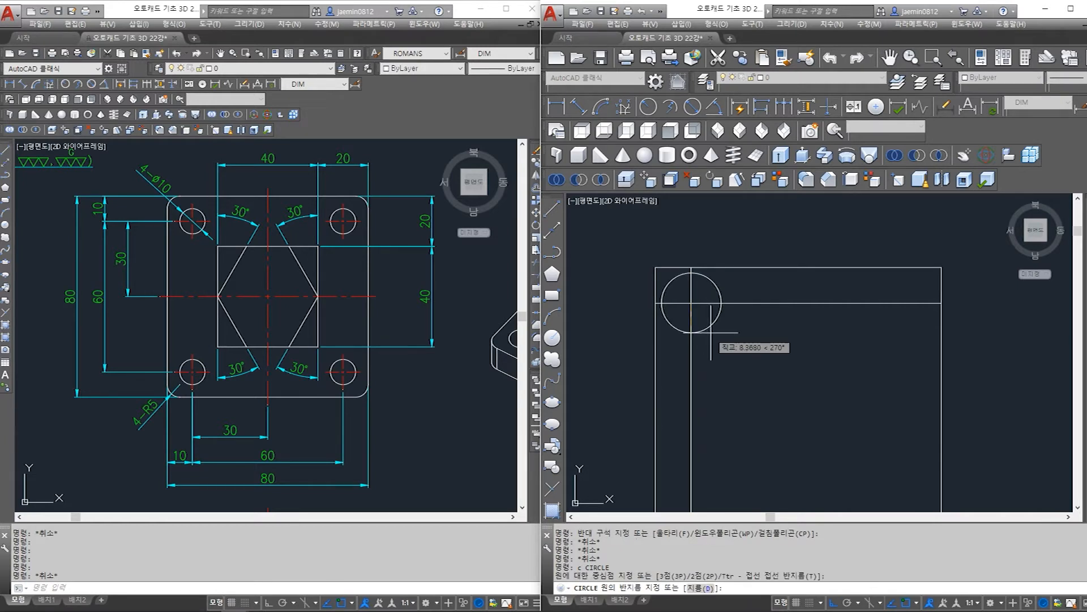
text(5)
key(Return)
key(Escape)
- Erase the two offset construction lines that cross at the hole's centre
text(e)
key(Return)
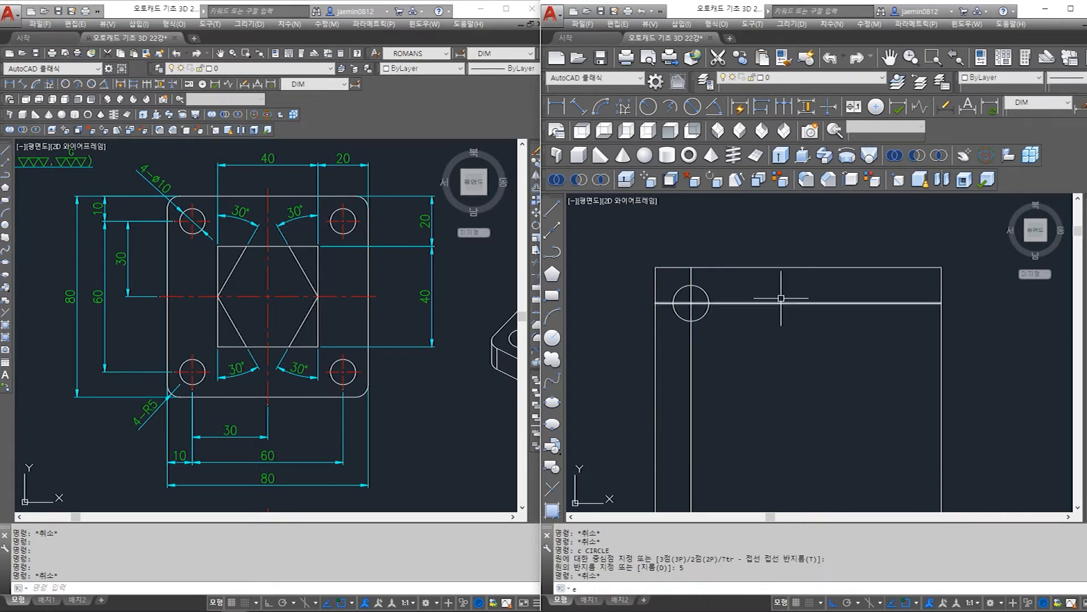
click(761, 289)
click(731, 323)
click(732, 363)
click(691, 374)
key(Return)
scroll(736, 340, down, 3)
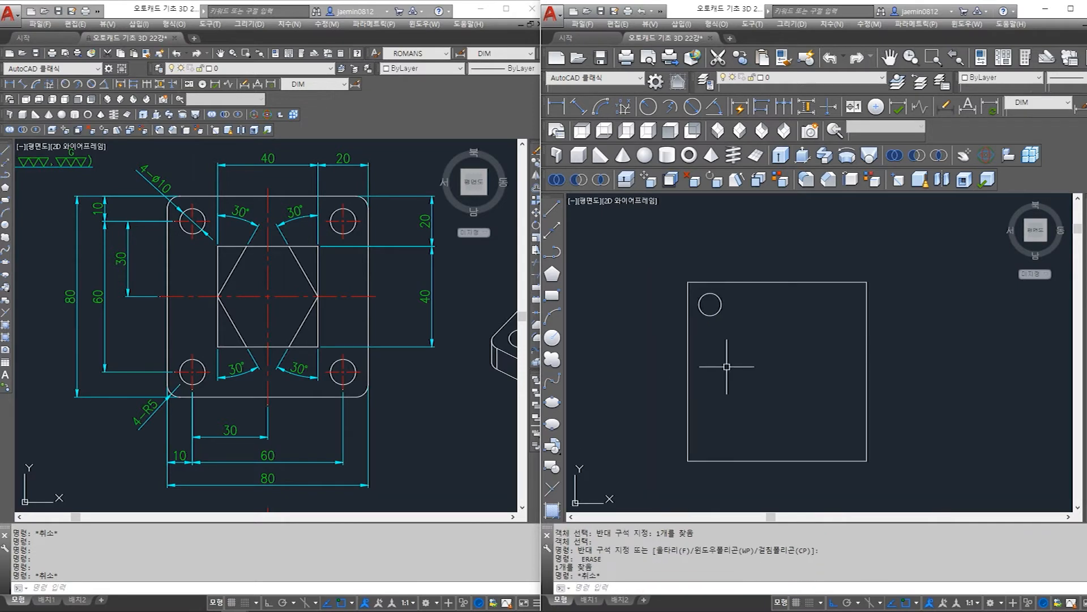
- Mirror the upper-left hole circle across the square's vertical centreline, keeping the original
text(mi)
key(Return)
click(664, 250)
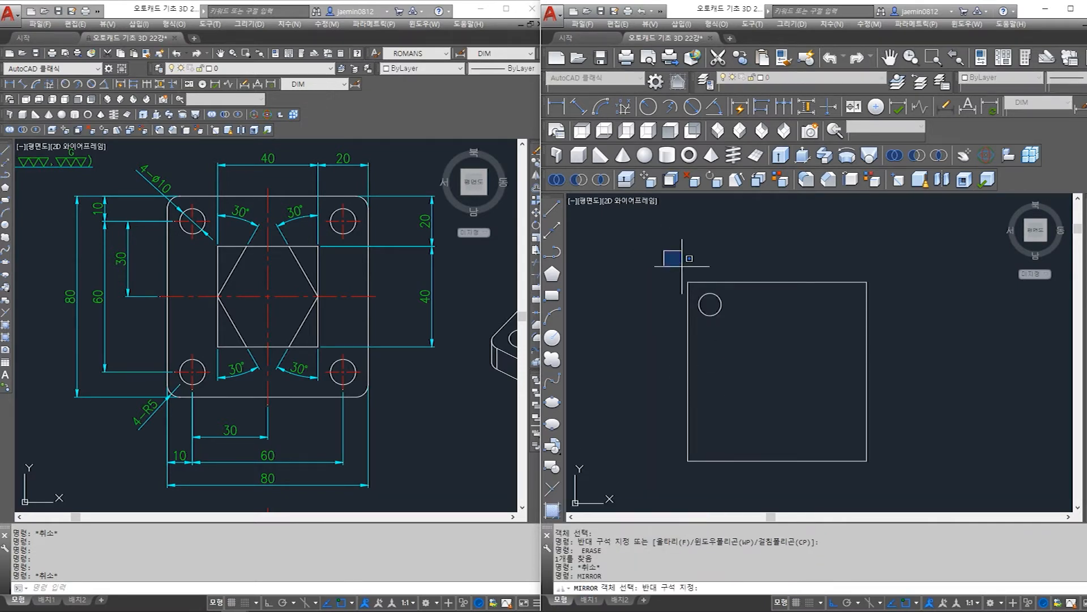
click(757, 350)
key(Return)
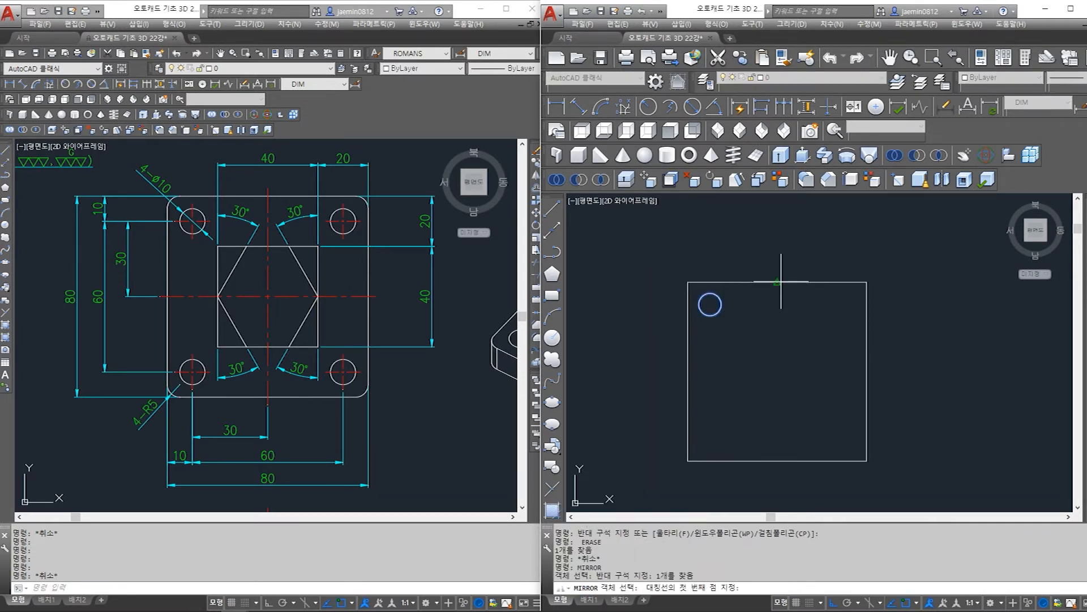
click(777, 281)
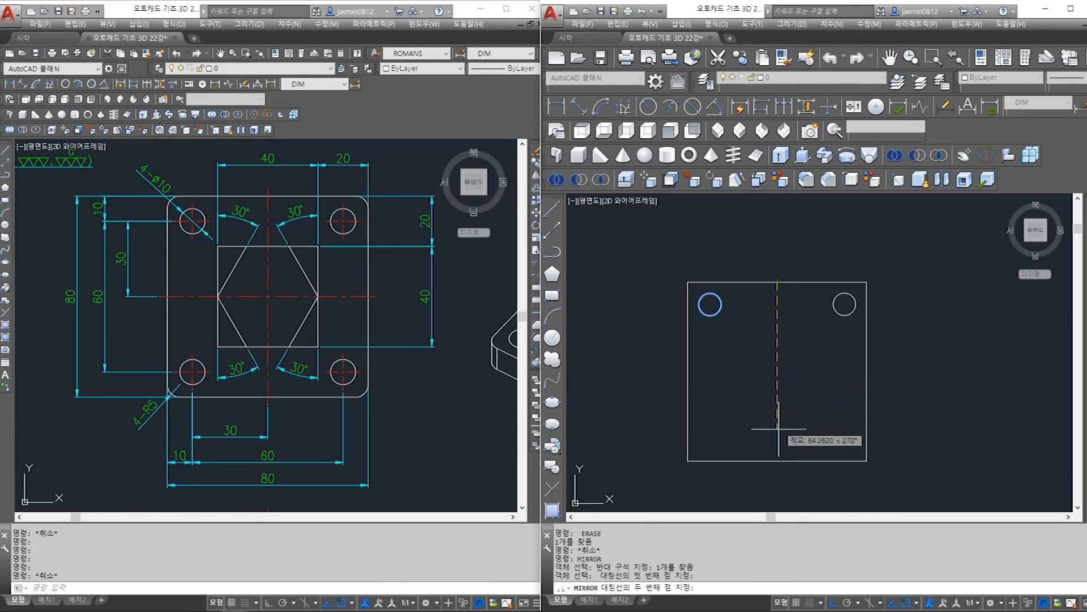
click(777, 461)
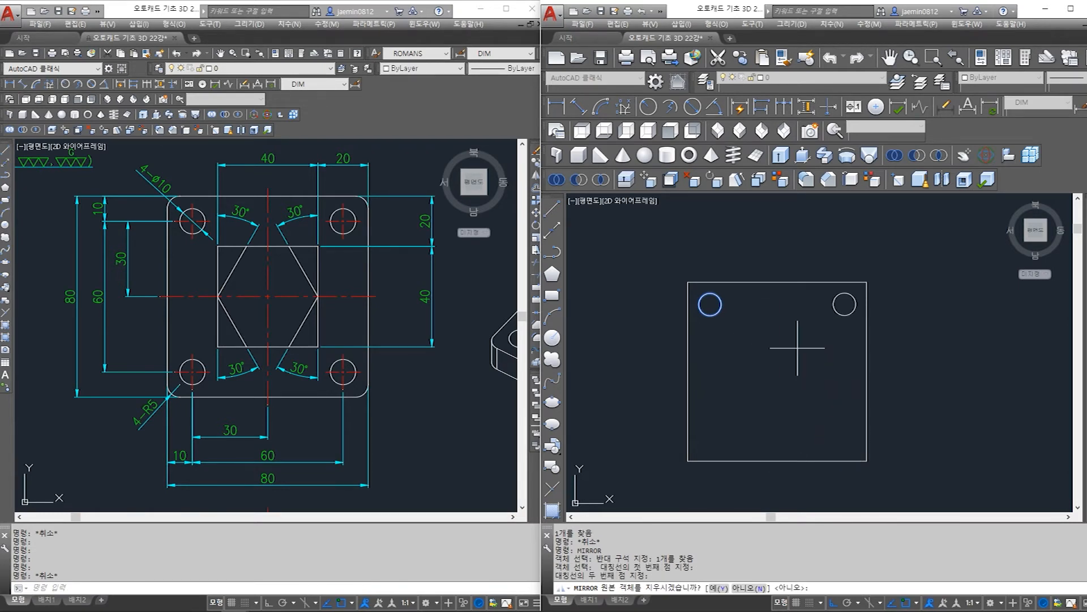
key(Return)
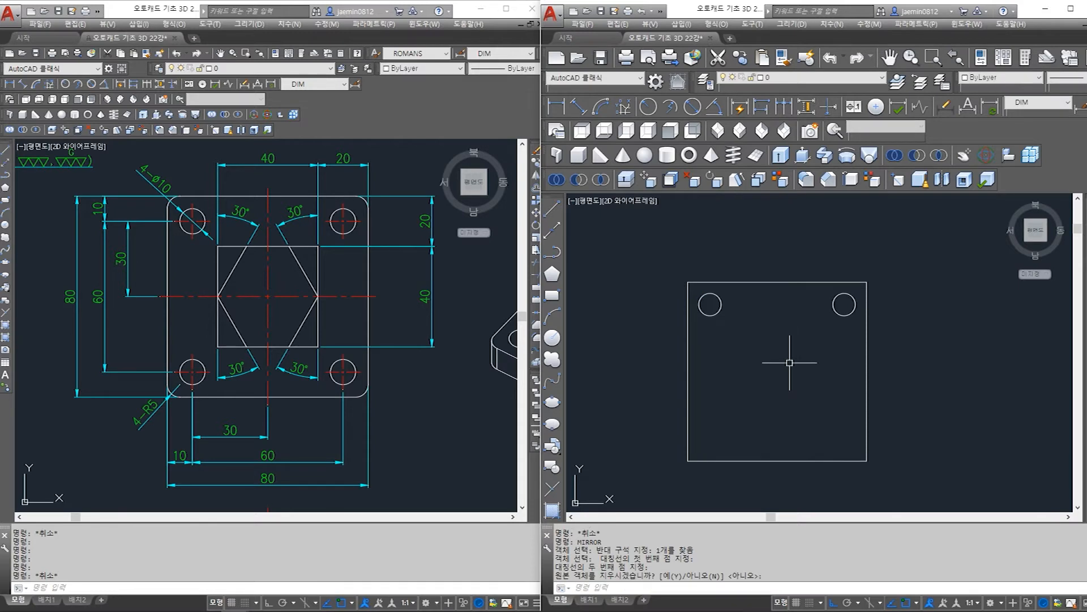
text(mi)
key(Return)
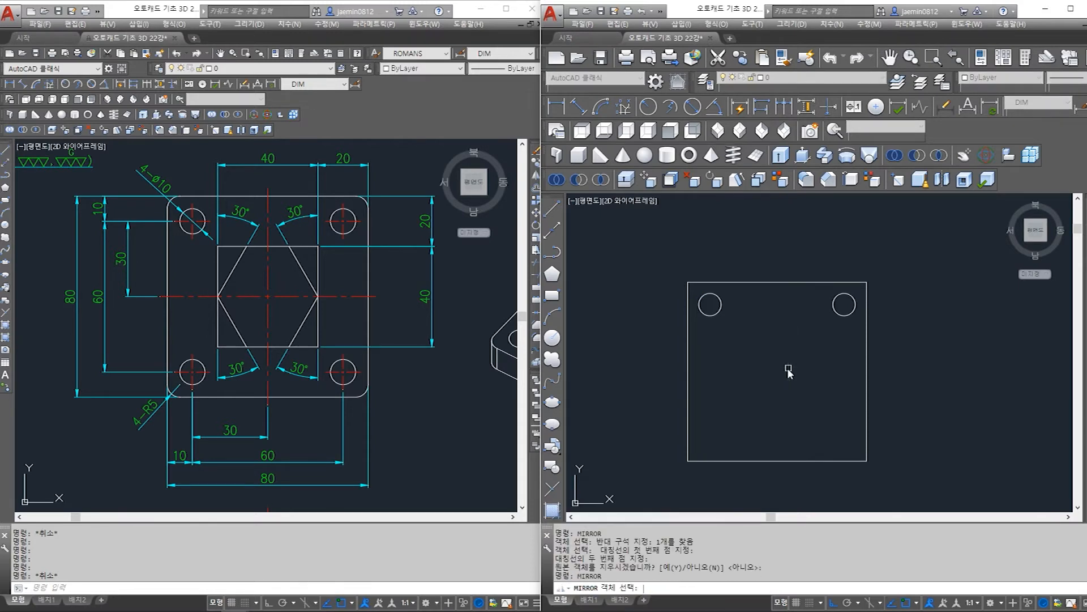
click(651, 257)
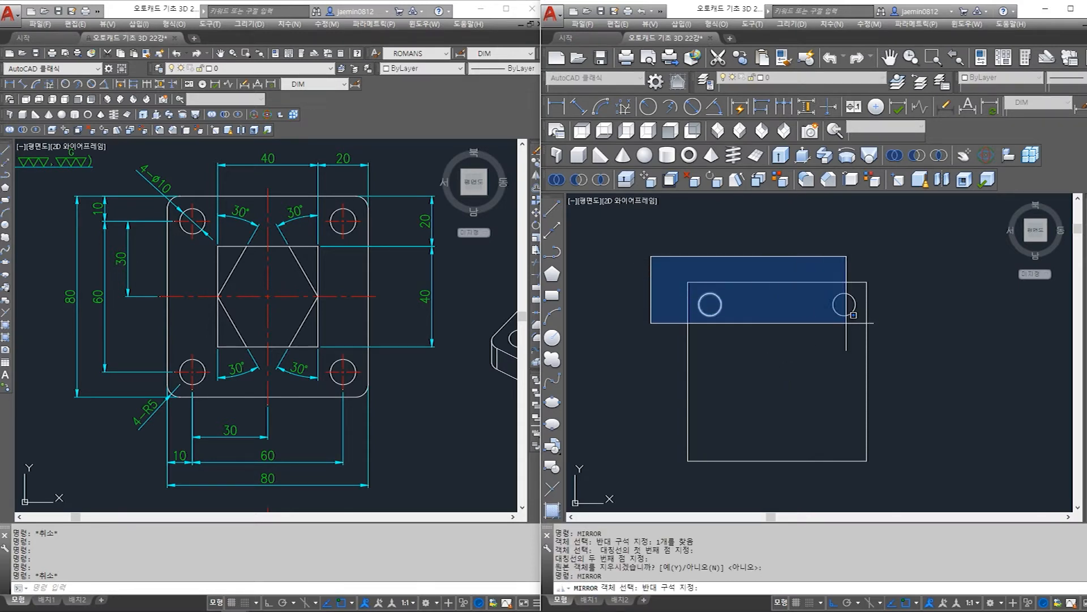
click(885, 329)
key(Return)
key(Escape)
key(Escape)
text(mi)
key(Return)
key(Escape)
key(Escape)
- Mirror both upper hole circles across the square's horizontal centreline, keeping the originals
text(mi)
key(Return)
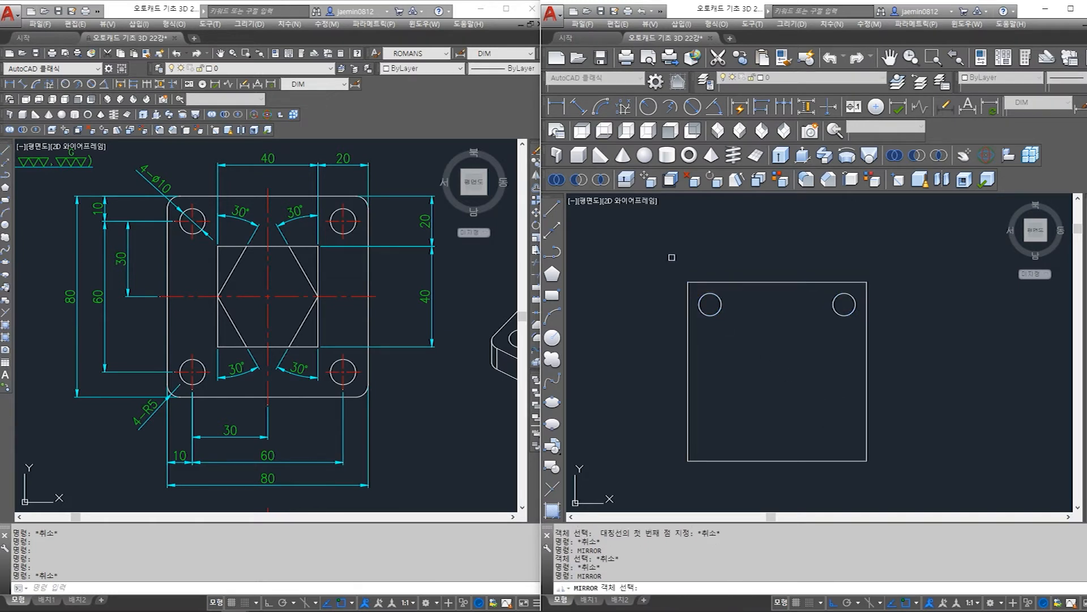
click(669, 253)
click(740, 330)
click(781, 247)
click(884, 359)
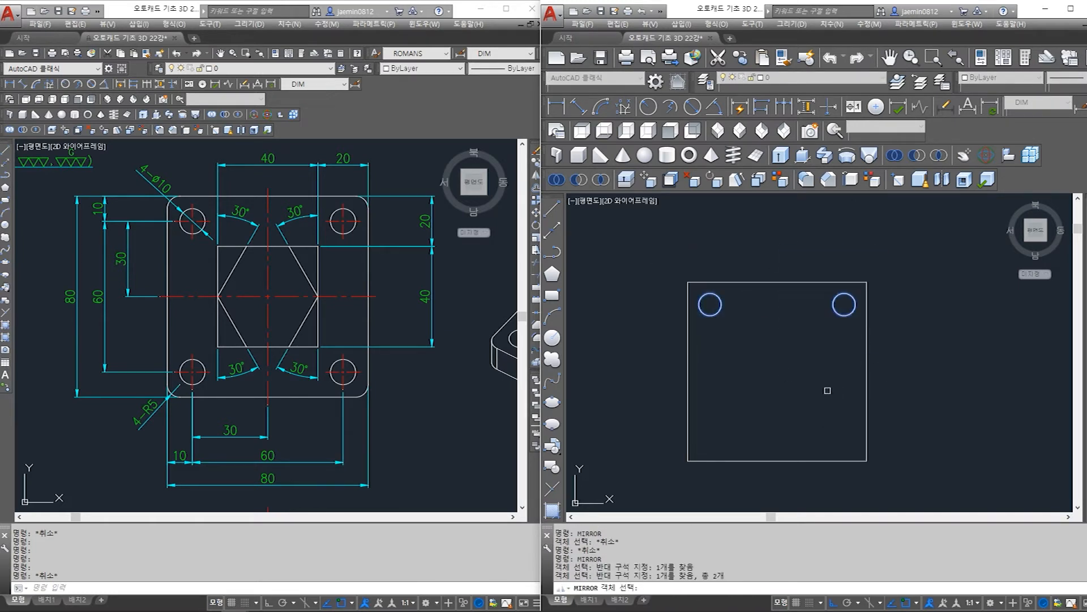
key(Return)
click(688, 371)
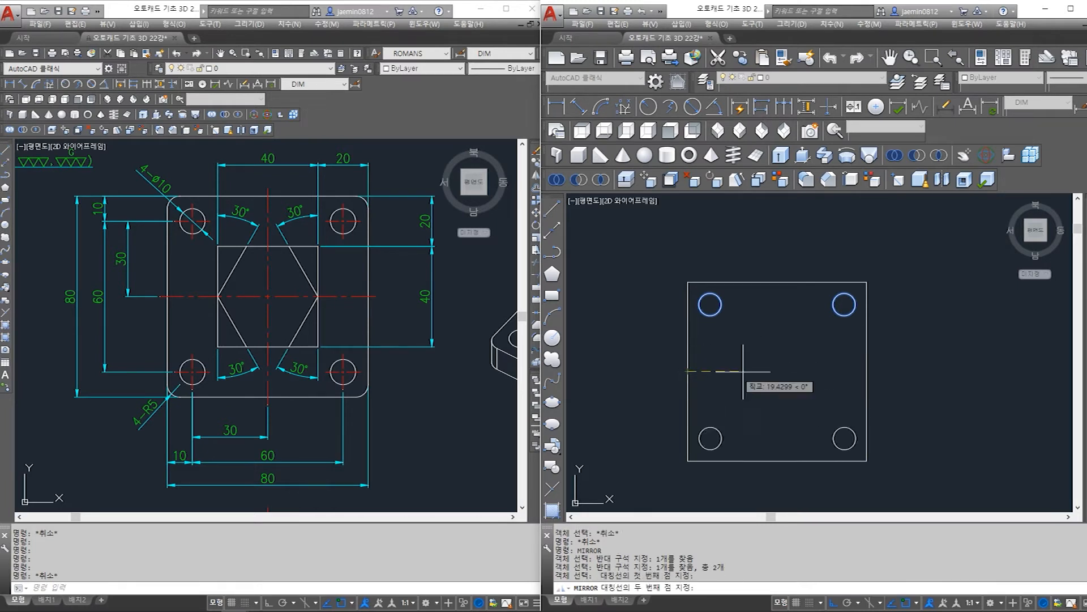
click(867, 373)
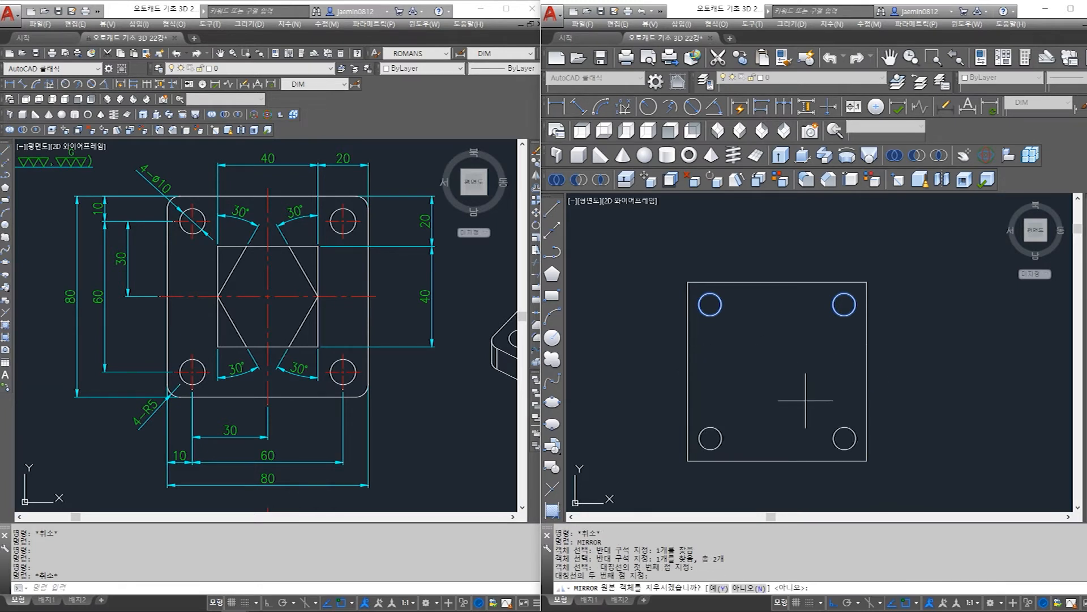
key(Return)
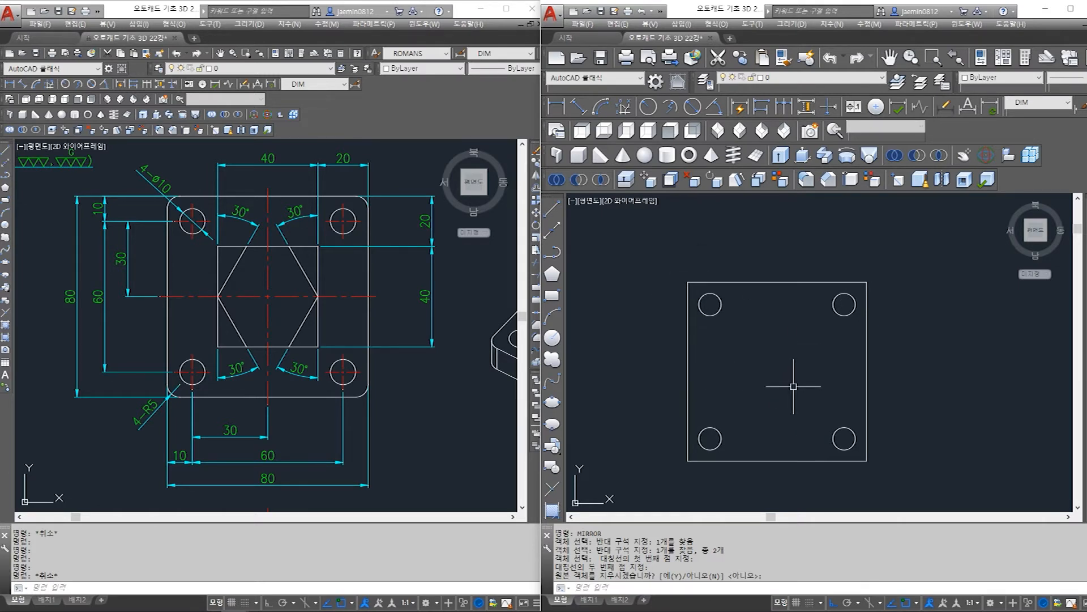
- Fillet the square's two upper corners with a radius of 5 mm
text(f)
key(Return)
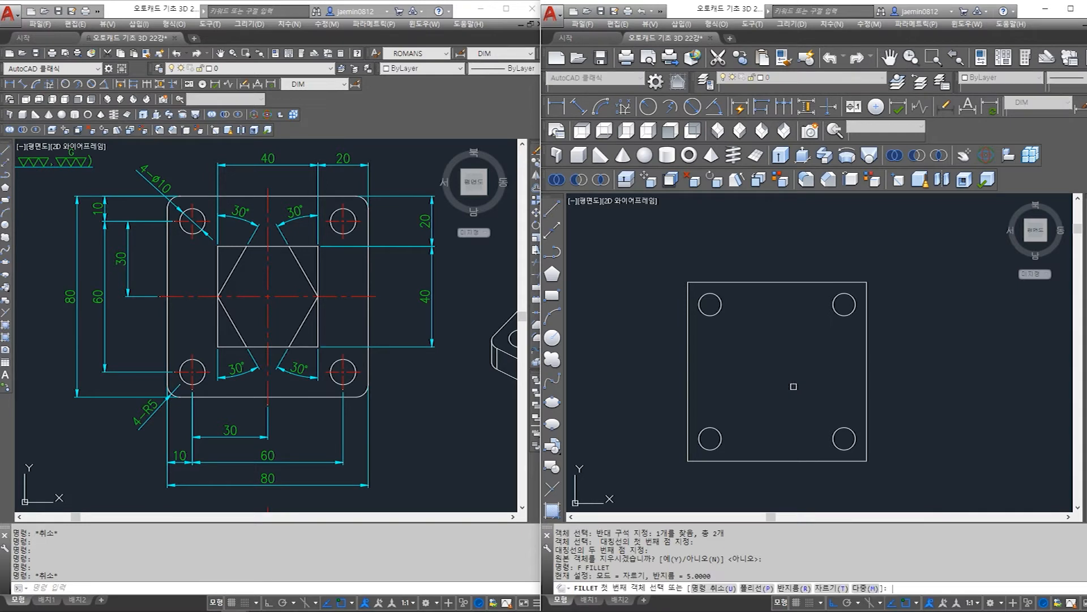
key(Return)
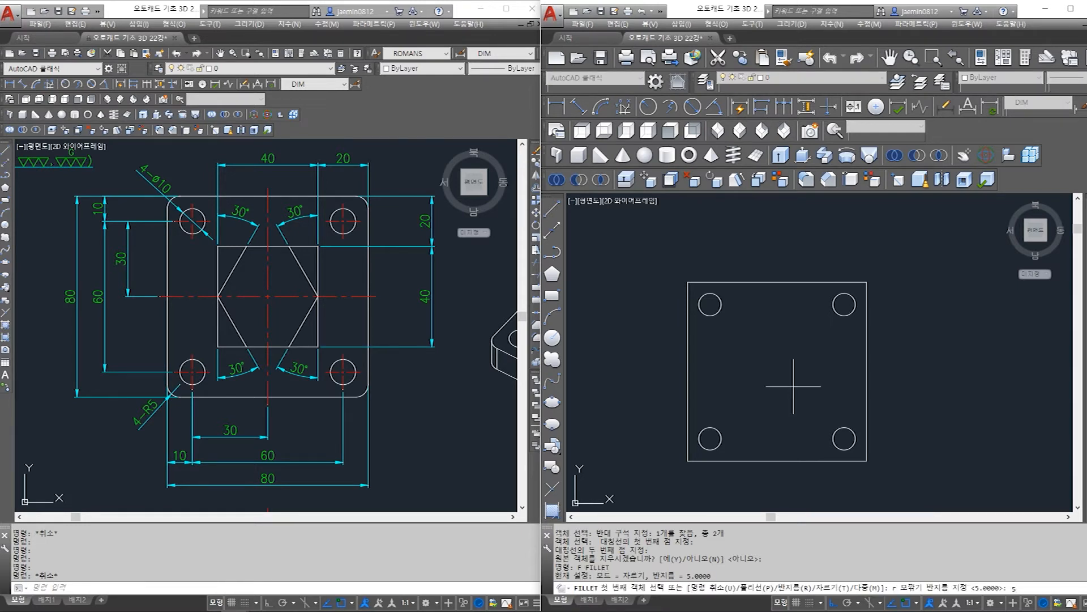
text(5)
key(Return)
click(690, 295)
click(764, 282)
key(Return)
click(797, 282)
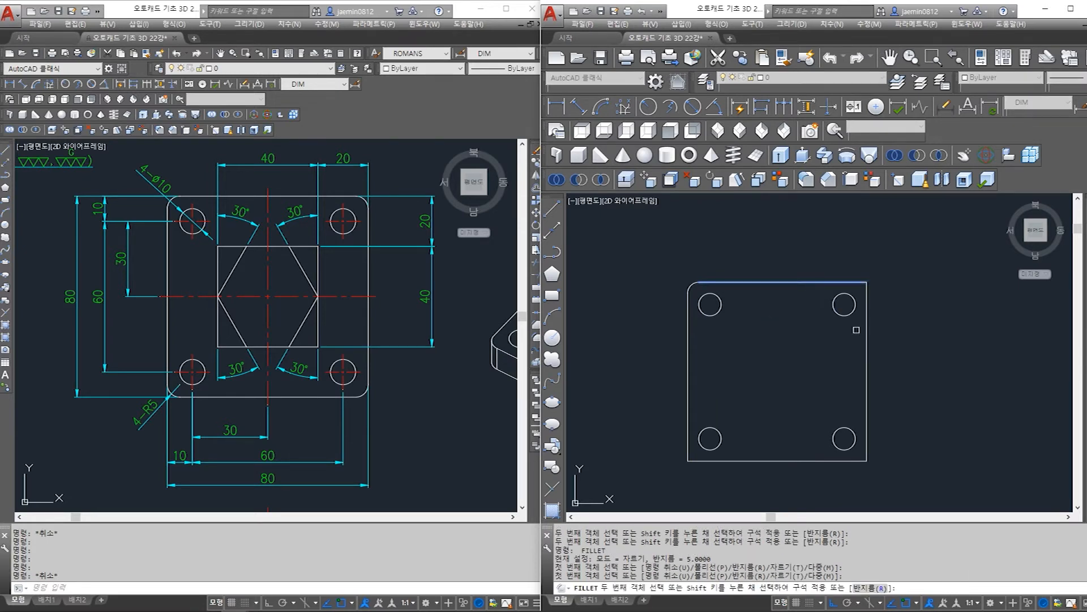
click(865, 342)
- Fillet the square's two lower corners with the same 5 mm radius
key(Return)
click(866, 356)
click(805, 457)
key(Return)
click(765, 460)
click(689, 406)
key(Escape)
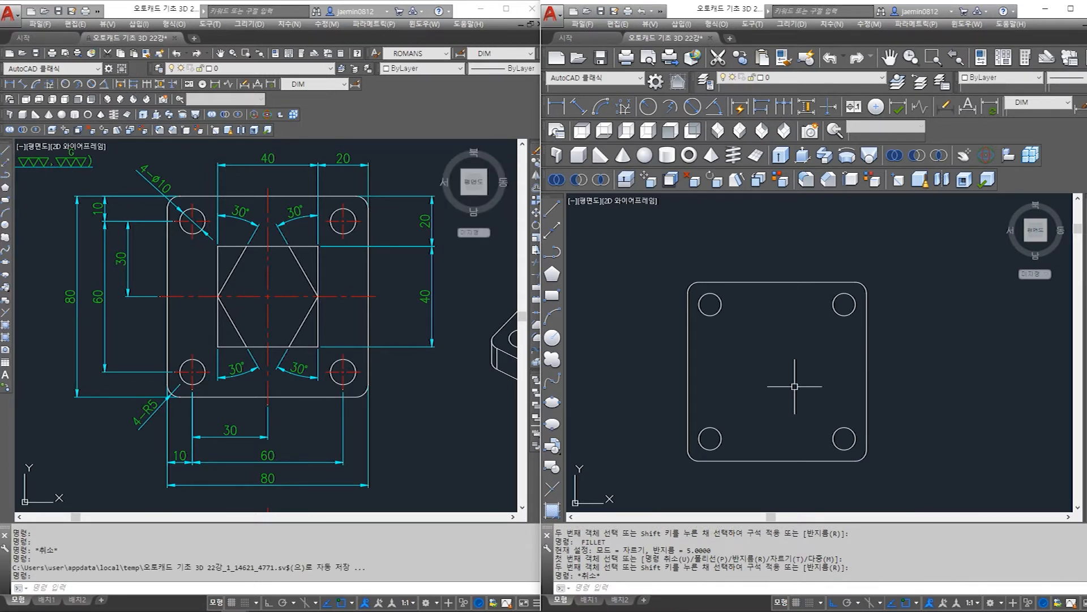
mouse_move(381, 319)
middle_down()
mouse_move(386, 345)
mouse_move(364, 329)
middle_up()
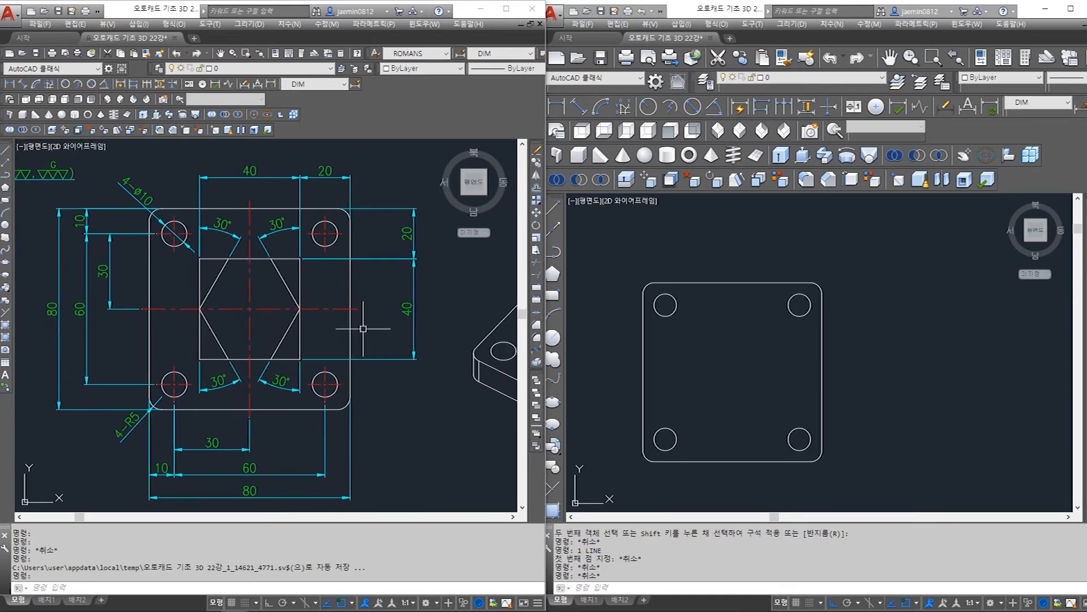
click(745, 360)
key(Escape)
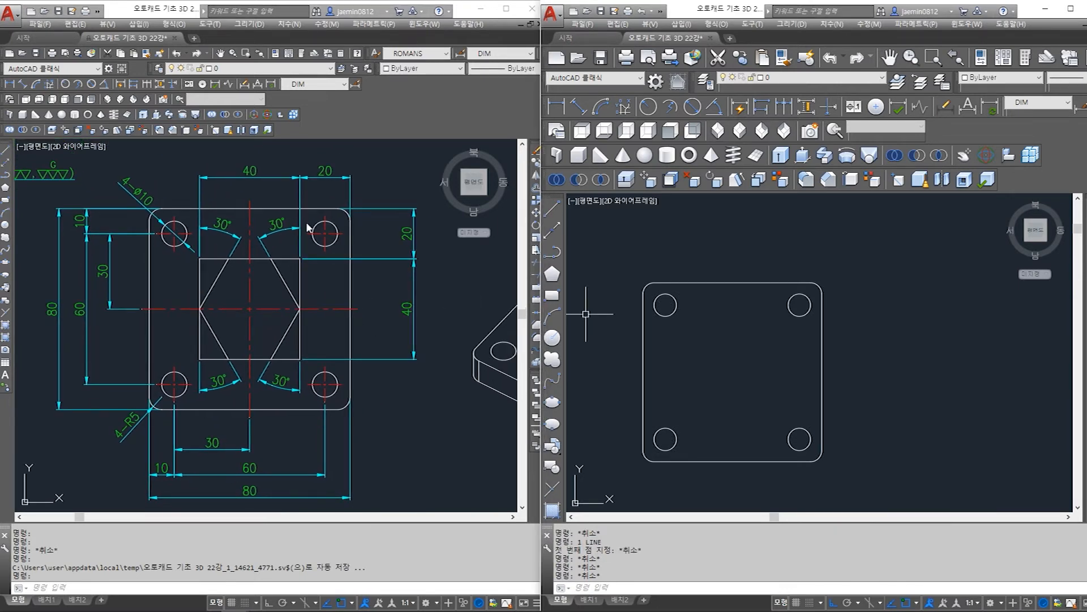
click(773, 396)
key(Escape)
key(Return)
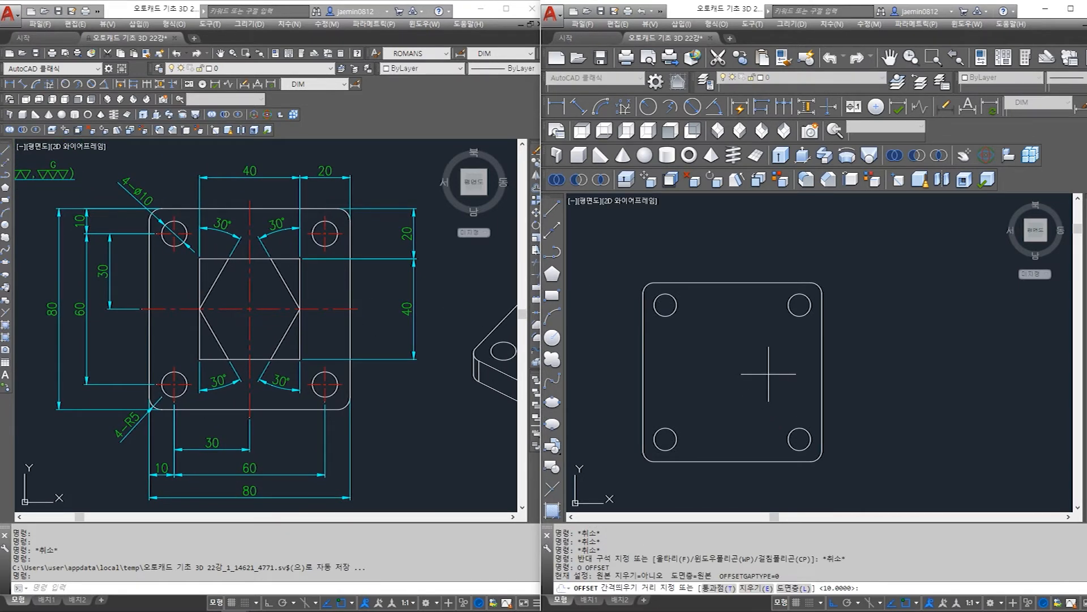
key(Return)
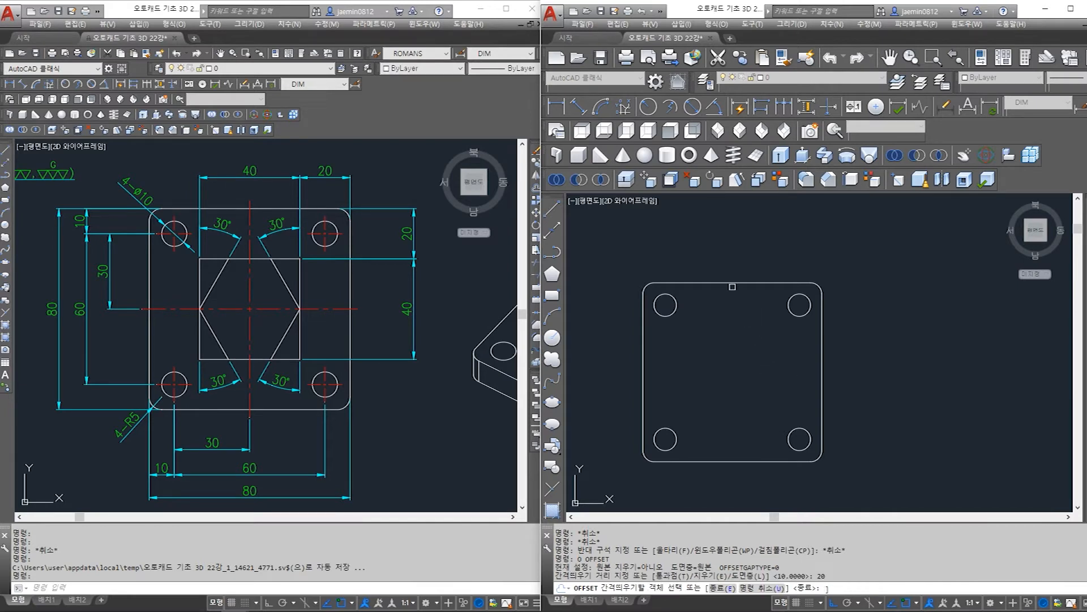
key(Escape)
key(Escape)
text(p)
key(Escape)
- Offset the plate's upper and left edges 20 mm inward
text(o)
key(Return)
text(20)
key(Return)
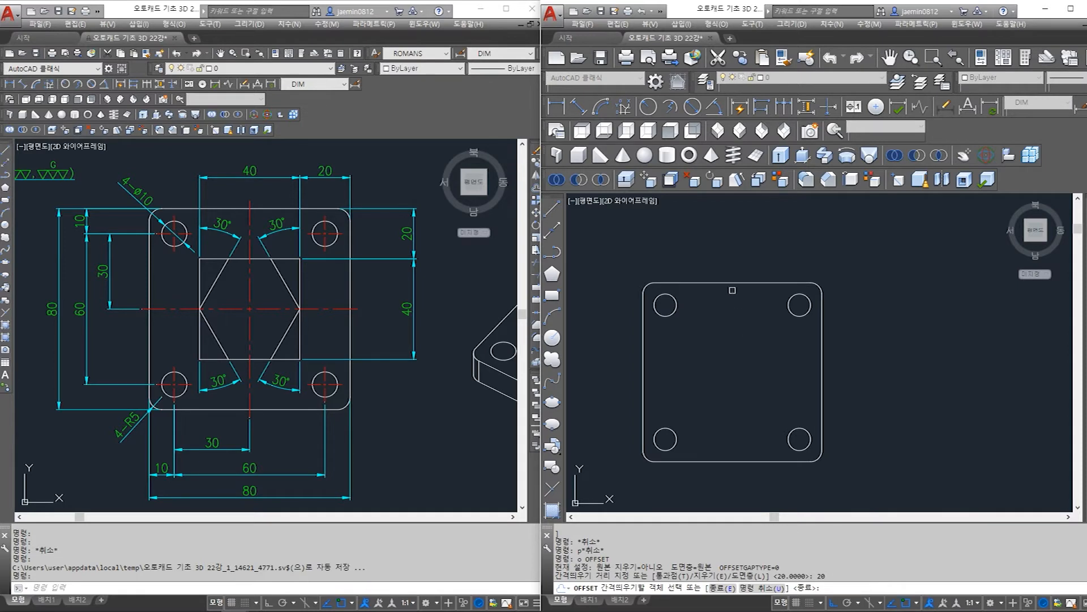
click(729, 283)
click(736, 356)
click(644, 359)
click(720, 373)
- Offset the plate's lower and right edges inward by the same 20 mm distance
click(743, 465)
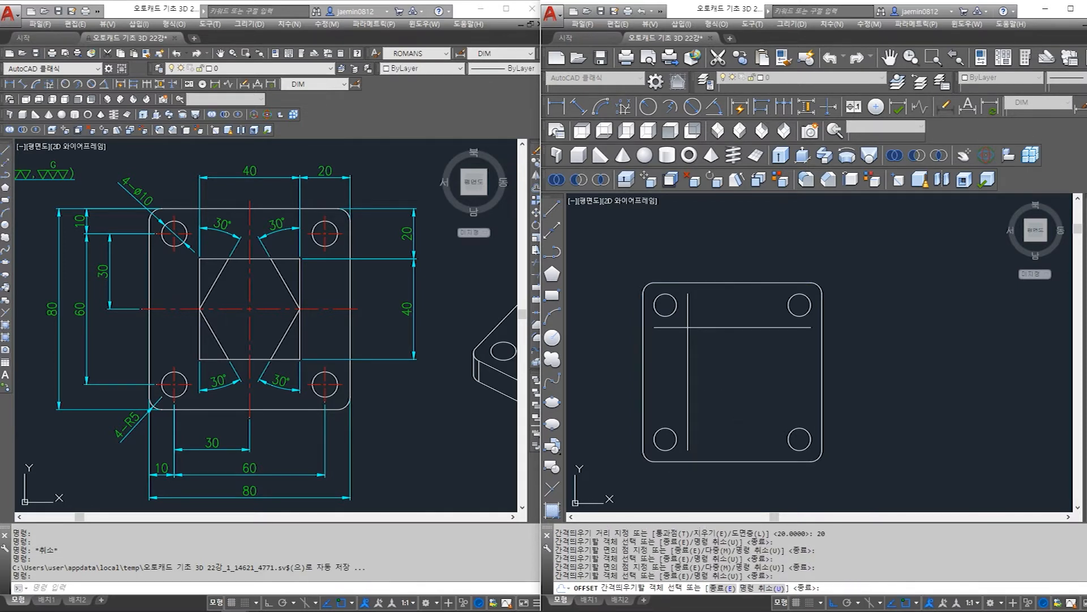
click(743, 461)
click(747, 382)
click(821, 381)
click(742, 381)
key(Escape)
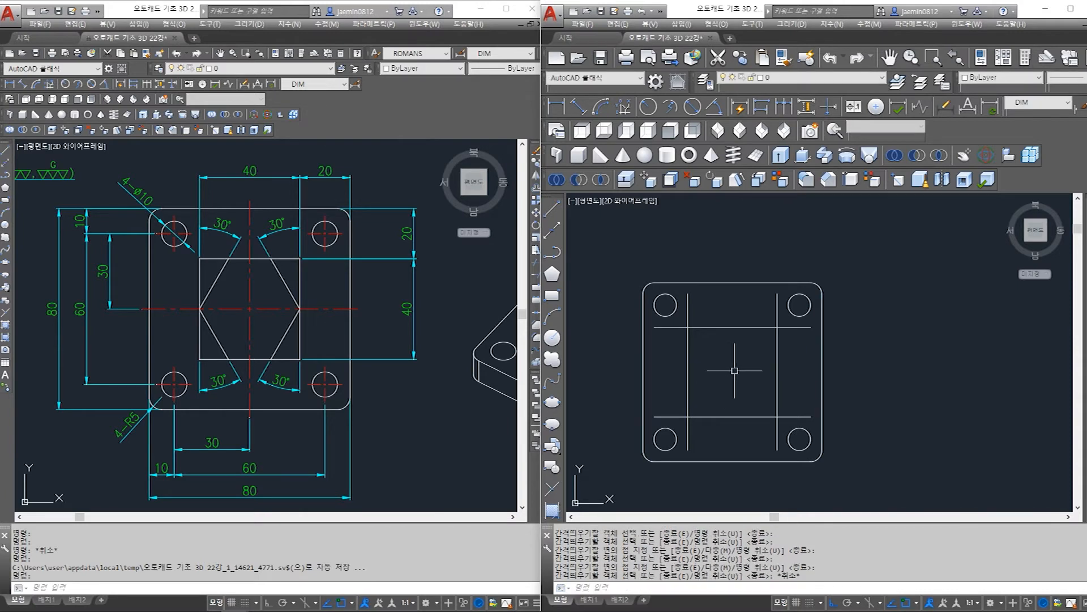
- Join the offset lines into sharp corners at the inner square's upper left and upper right using a fillet radius of 0
text(f)
key(Return)
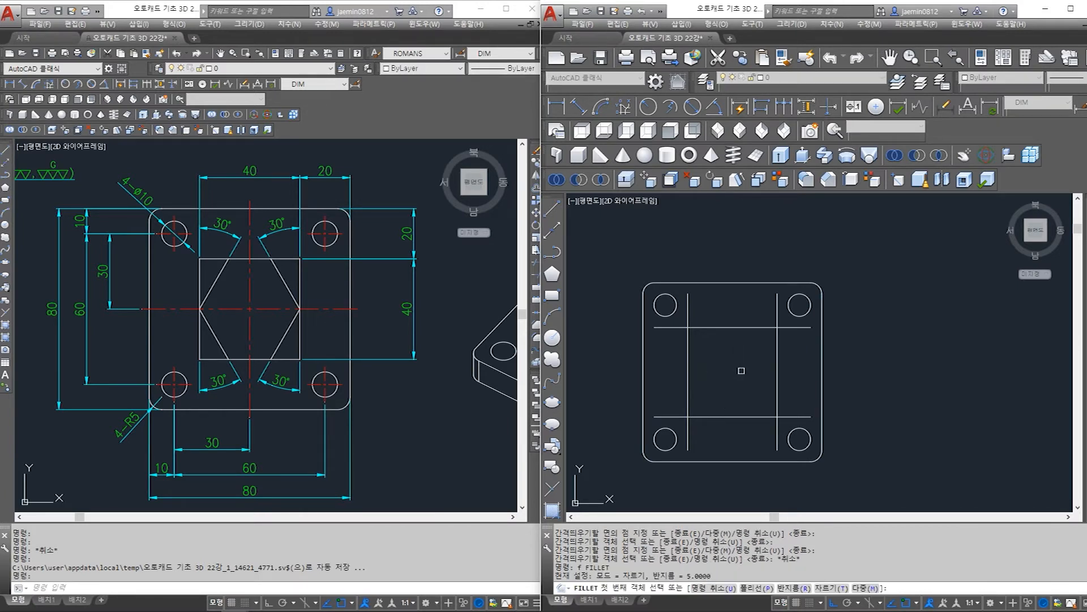
key(Return)
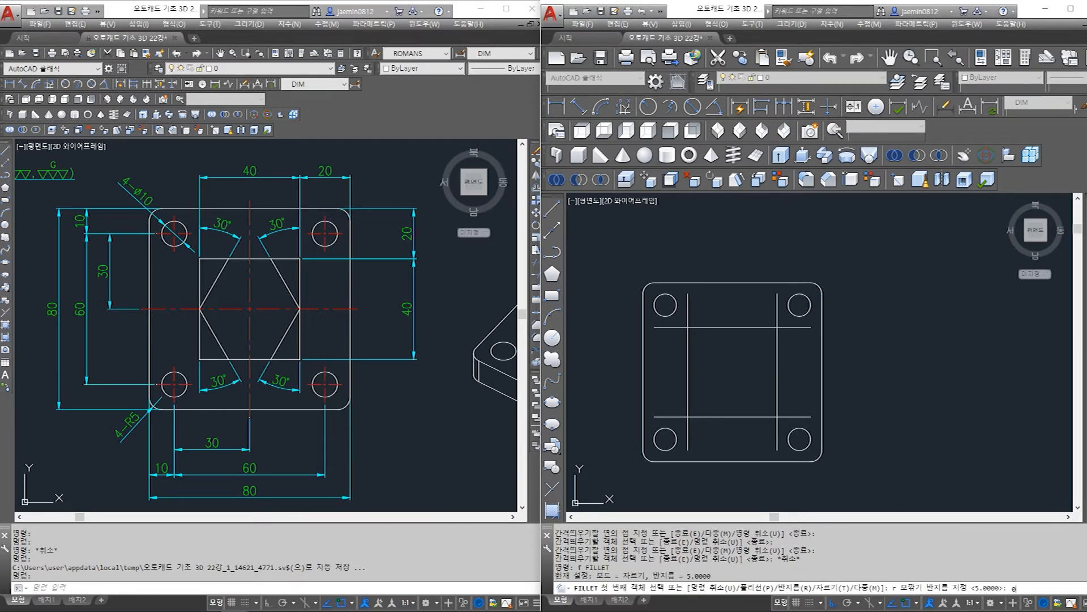
key(Return)
click(688, 341)
click(711, 327)
key(Return)
click(731, 328)
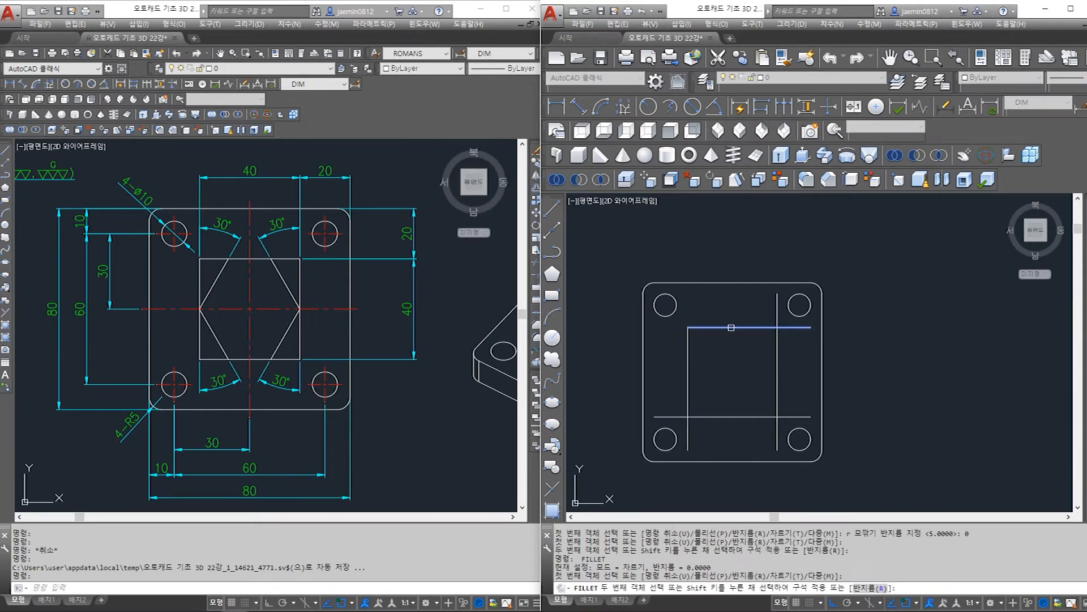
click(777, 348)
- Join the offset lines into sharp lower corners with radius 0 to close the inner square
key(Return)
click(778, 362)
click(748, 413)
key(Return)
click(701, 416)
key(Escape)
- Draw a vertical line from the midpoint of the inner square's right edge up beyond the plate's upper edge
click(248, 304)
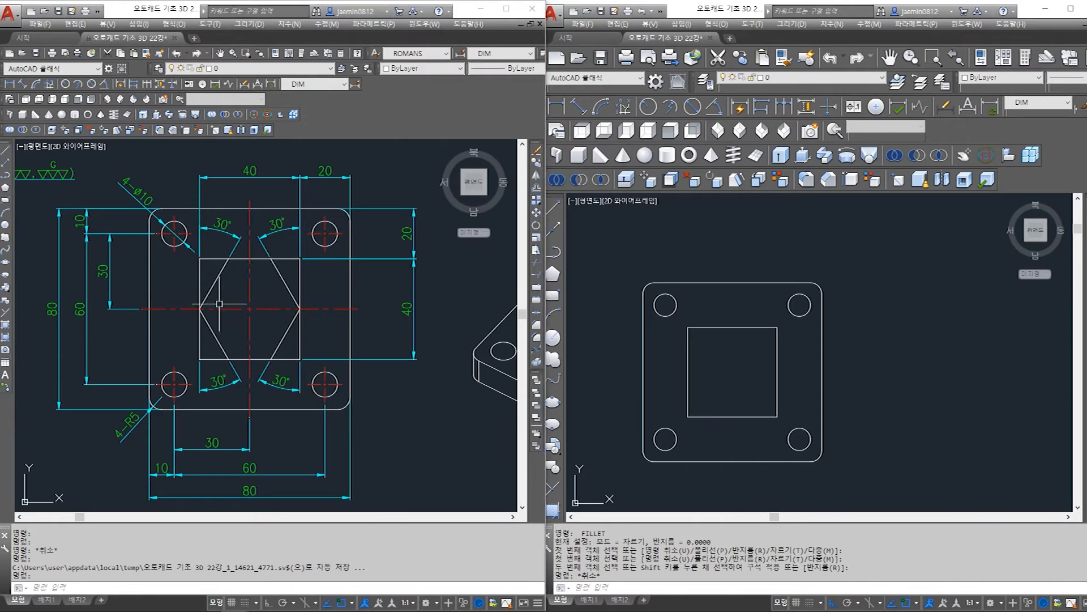
scroll(249, 305, up, 3)
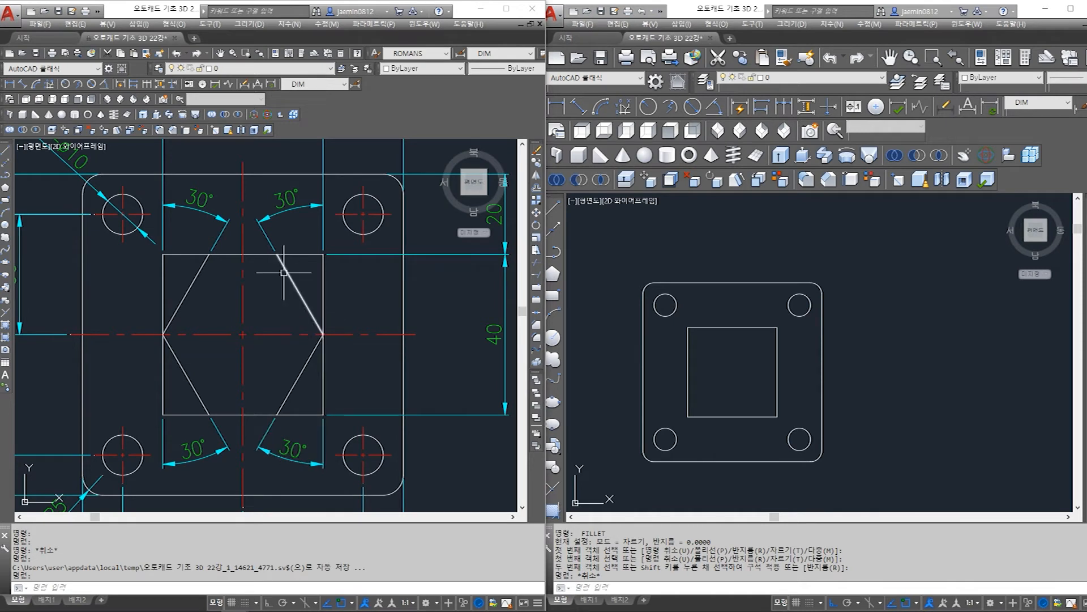
click(784, 365)
key(Escape)
text(l)
key(Return)
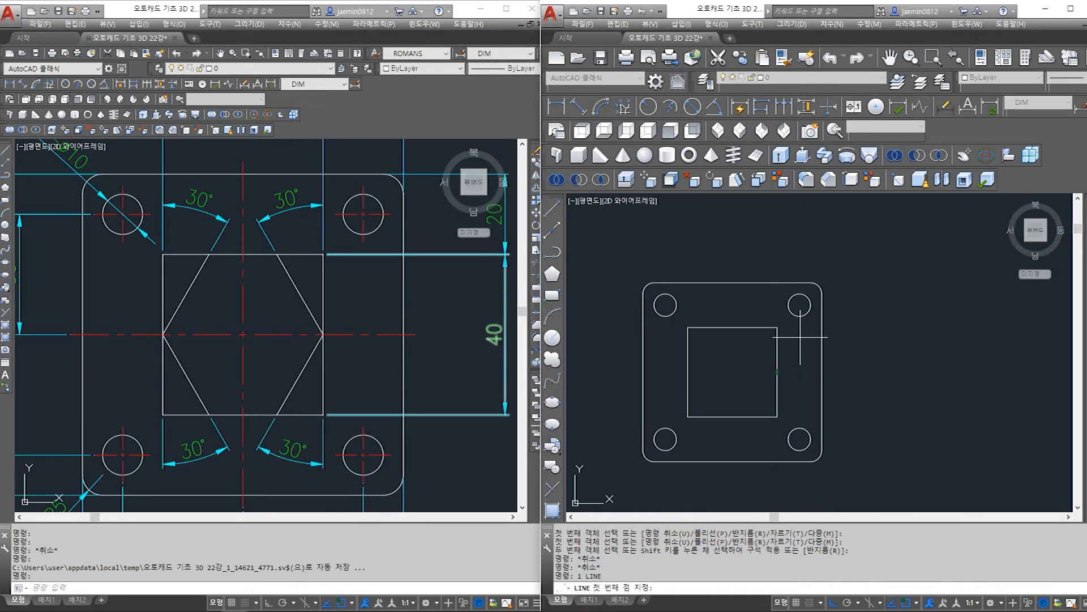
click(776, 371)
click(777, 241)
key(Escape)
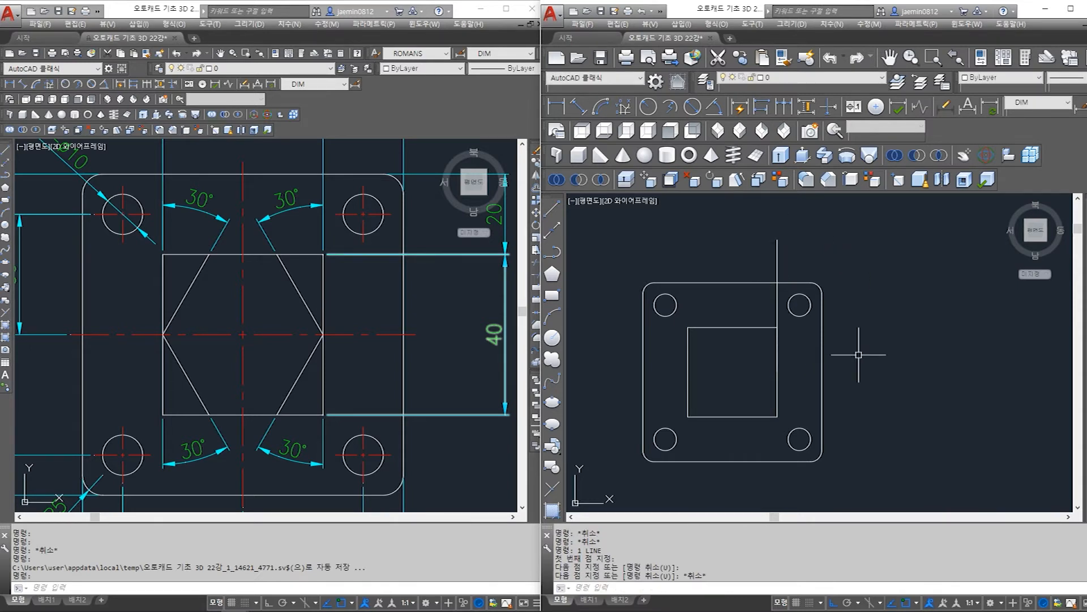
key(Escape)
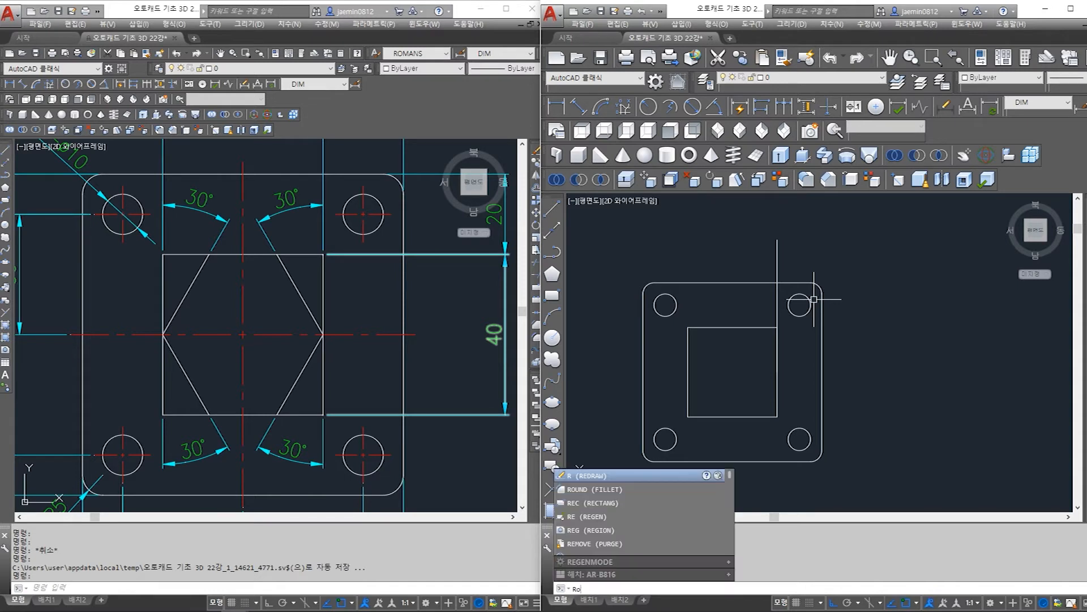
- Rotate the vertical line 30° about its lower end at the midpoint of the inner square's right edge, leaning it into the square
text(tate)
key(Return)
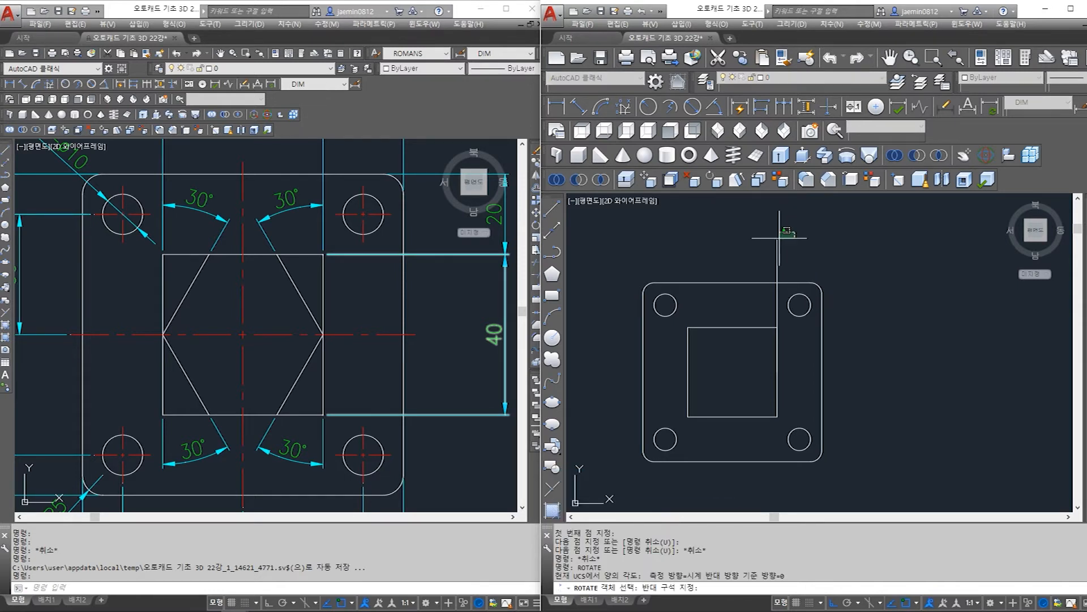
click(756, 272)
key(Return)
scroll(785, 391, up, 3)
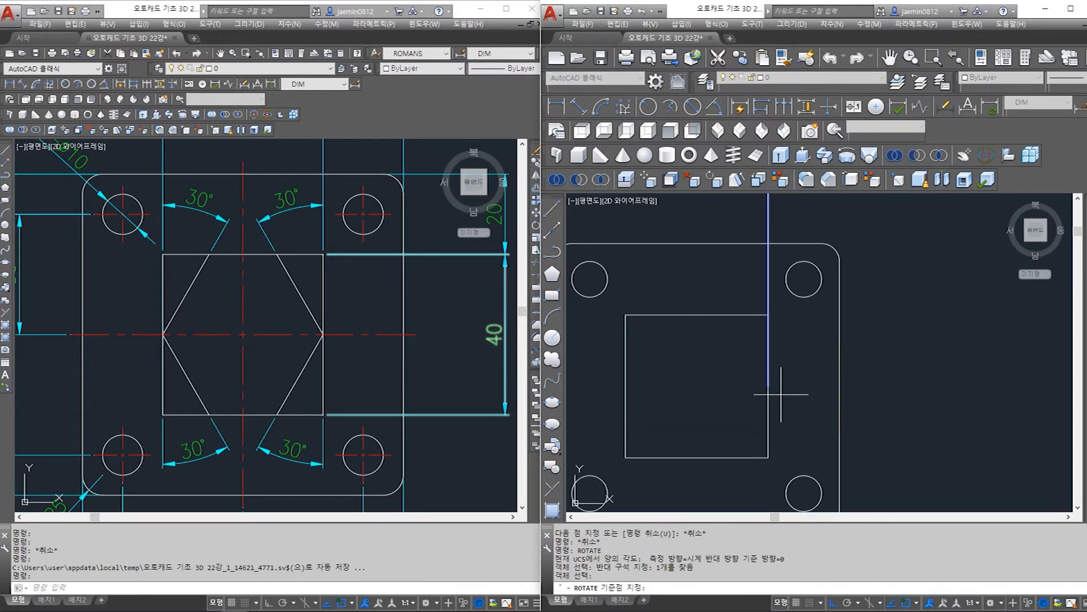
click(768, 385)
scroll(819, 403, down, 2)
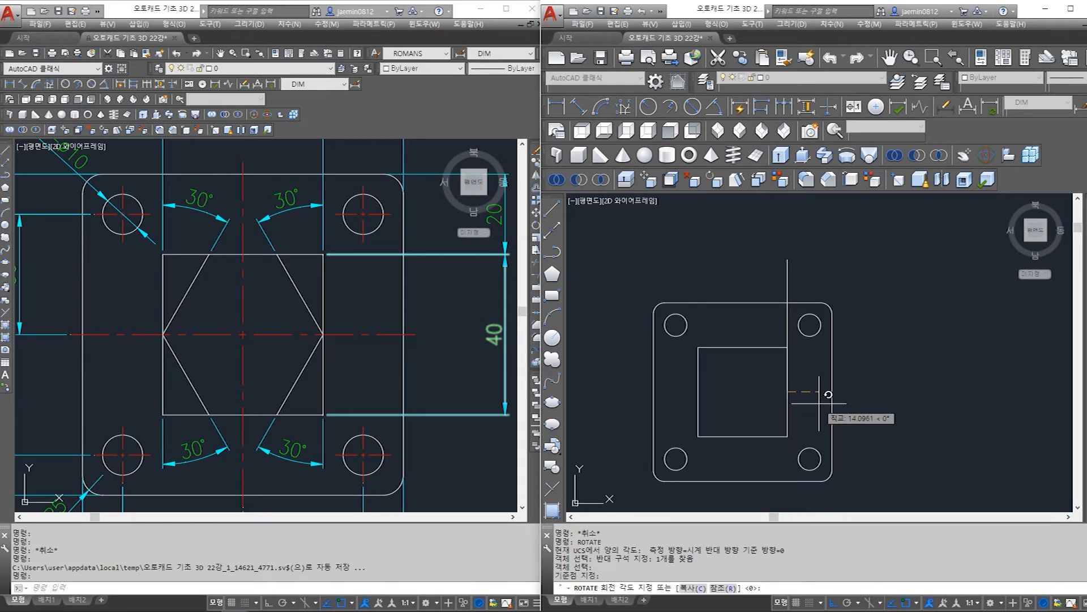
key(F8)
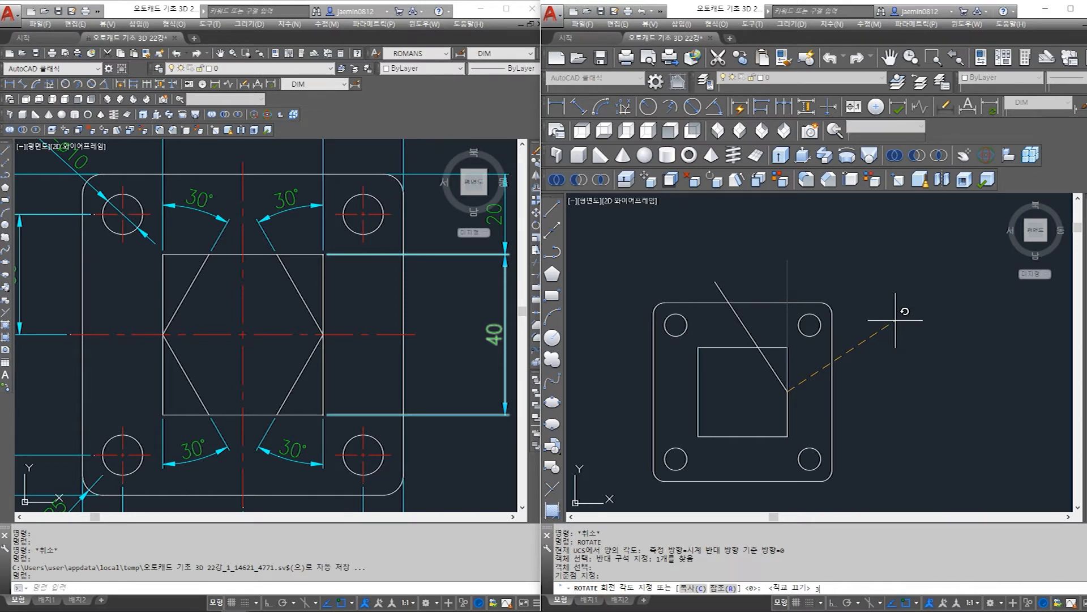
key(Return)
- Trim off the part of the 30° line that extends above the inner square's upper edge
text(tr)
key(Return)
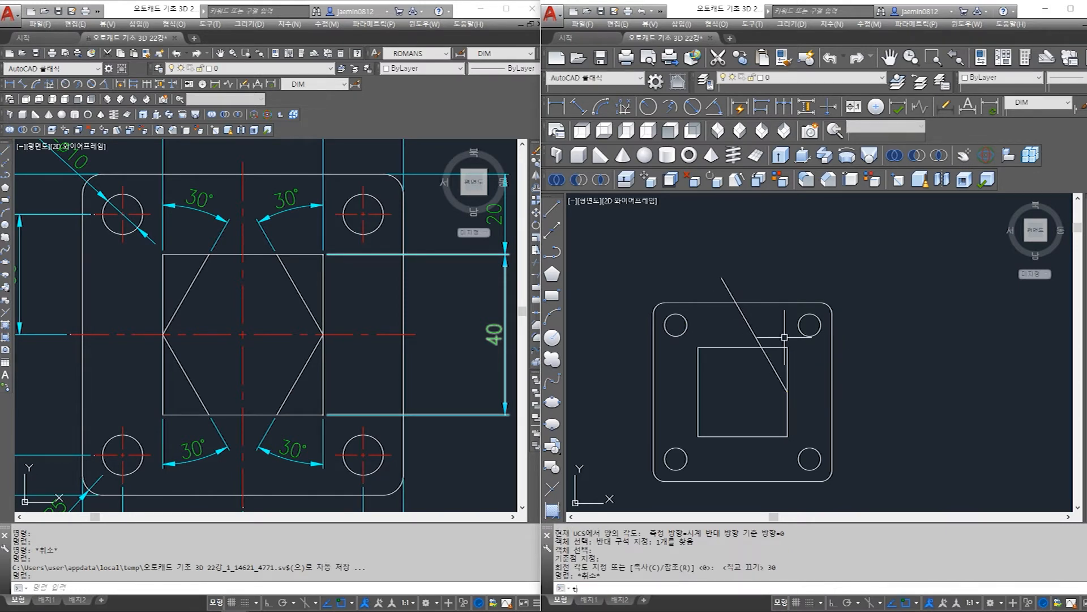
click(776, 347)
key(Return)
drag(759, 318, 744, 321)
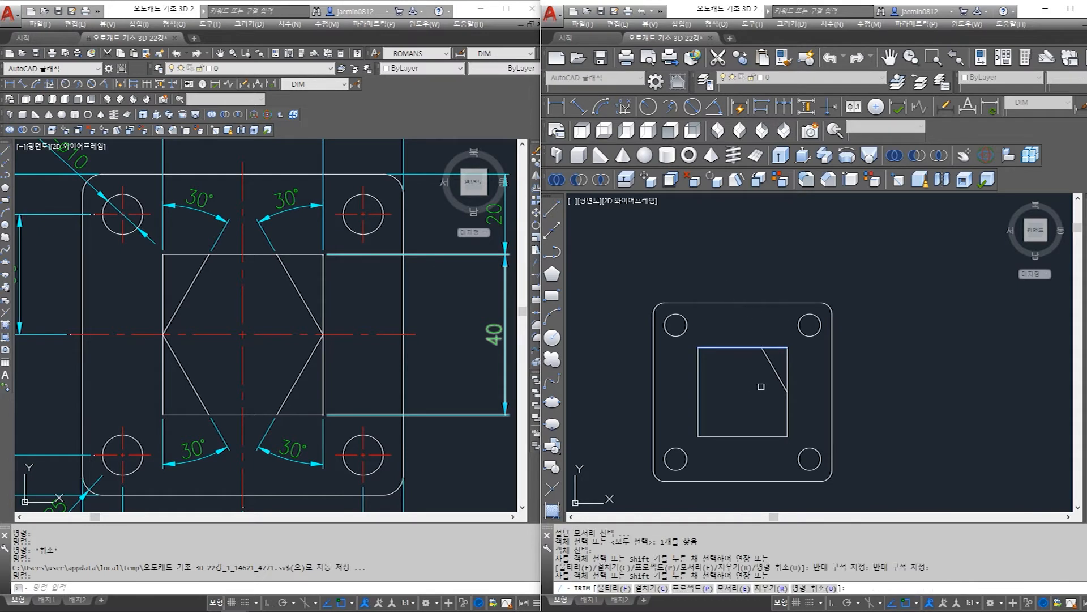
key(Escape)
- Mirror the 30° line about the square's vertical centre line through its upper edge's midpoint, keeping the original
text(3)
key(Return)
click(771, 359)
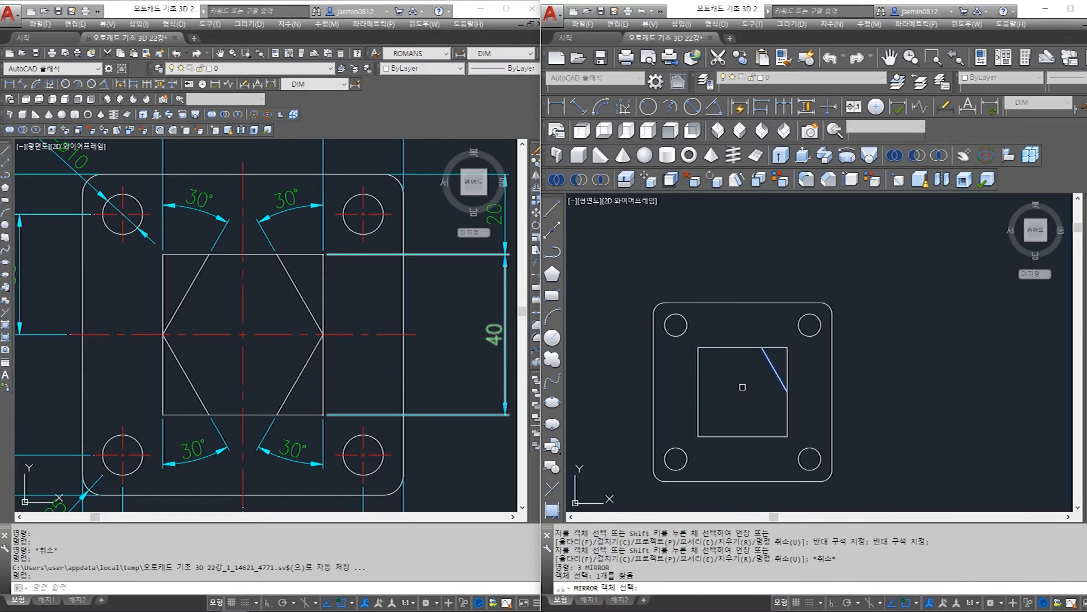
key(Return)
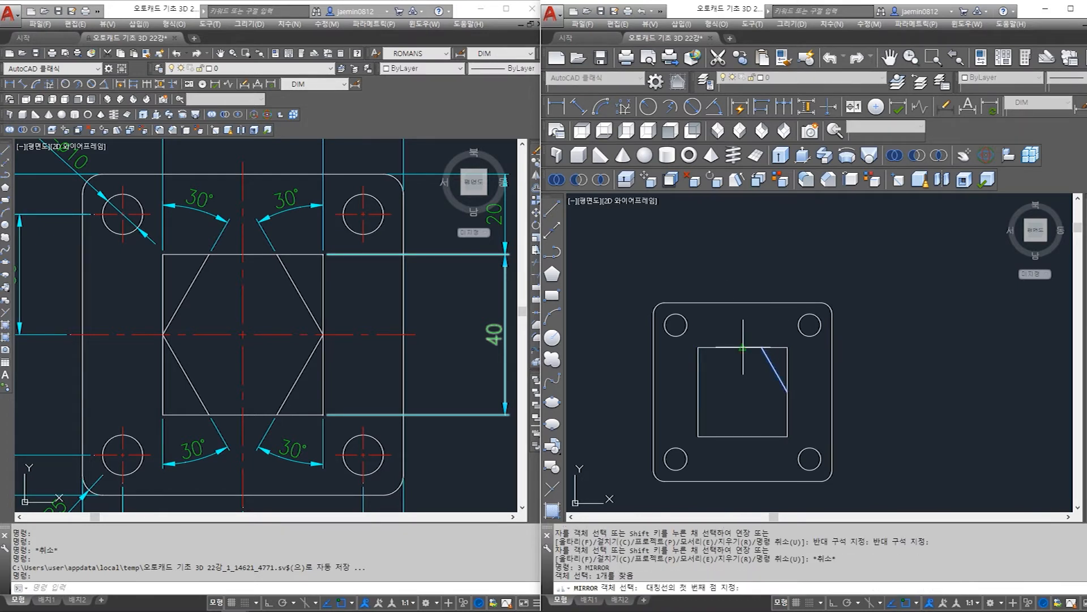
click(743, 346)
click(743, 395)
key(Return)
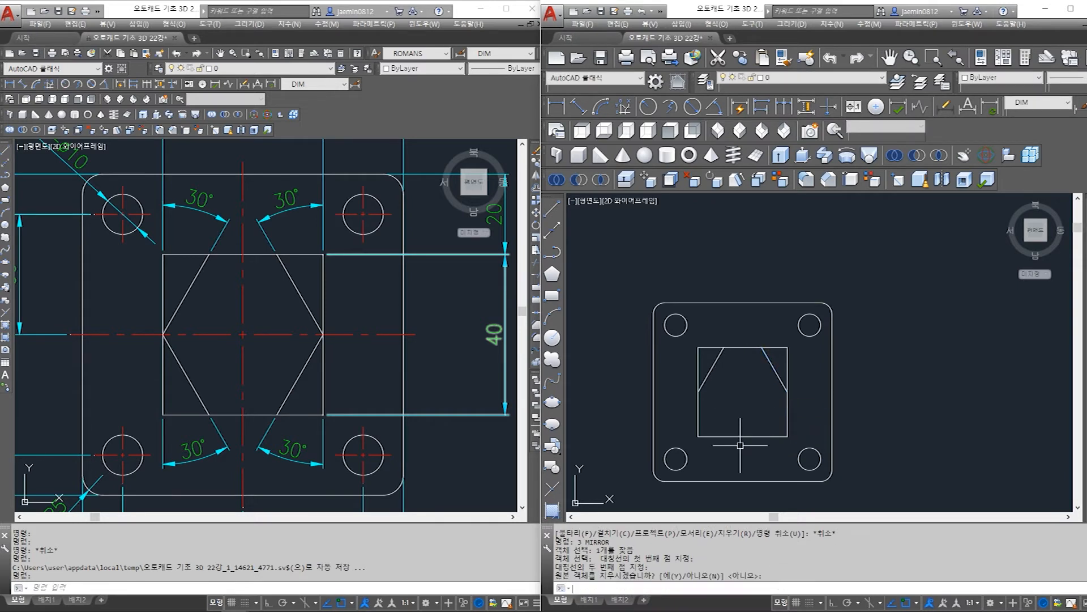
key(Escape)
key(Escape)
text(3)
key(Return)
click(713, 366)
key(Escape)
key(Escape)
- Mirror both 30° lines about the square's horizontal centre line, keeping the originals, to complete the four slanted lines
text(3)
key(Return)
click(715, 365)
click(771, 365)
key(Return)
click(788, 391)
click(891, 406)
key(Return)
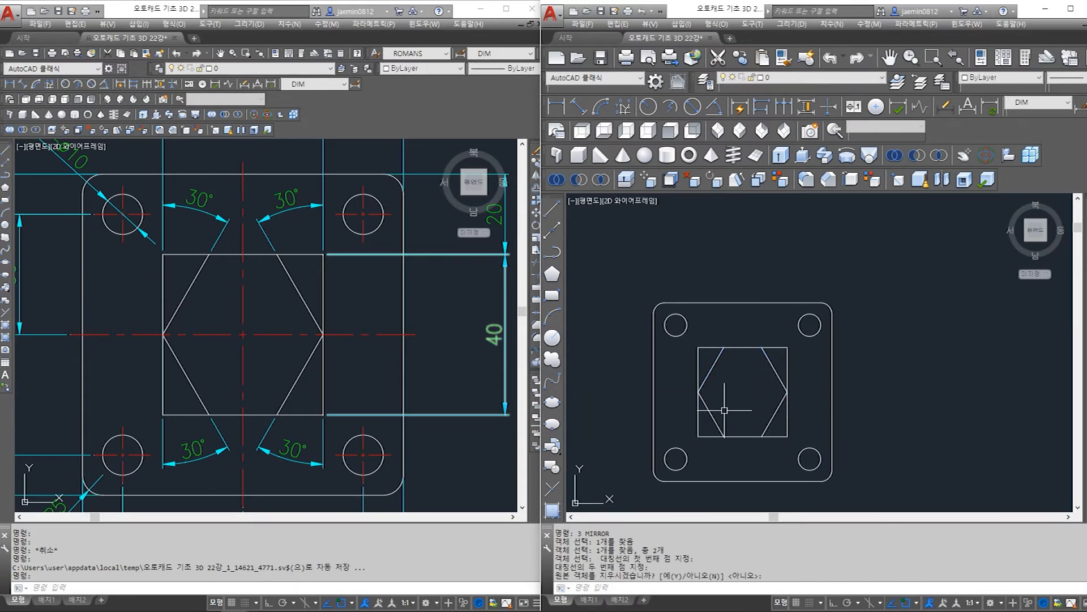
- Switch to the reference drawing and examine the two sloped edges of the post in its front view
click(441, 331)
scroll(301, 290, down, 6)
scroll(298, 402, up, 4)
middle_drag(298, 388, 295, 398)
click(299, 357)
click(236, 357)
key(Escape)
click(297, 354)
key(Escape)
click(243, 359)
key(Escape)
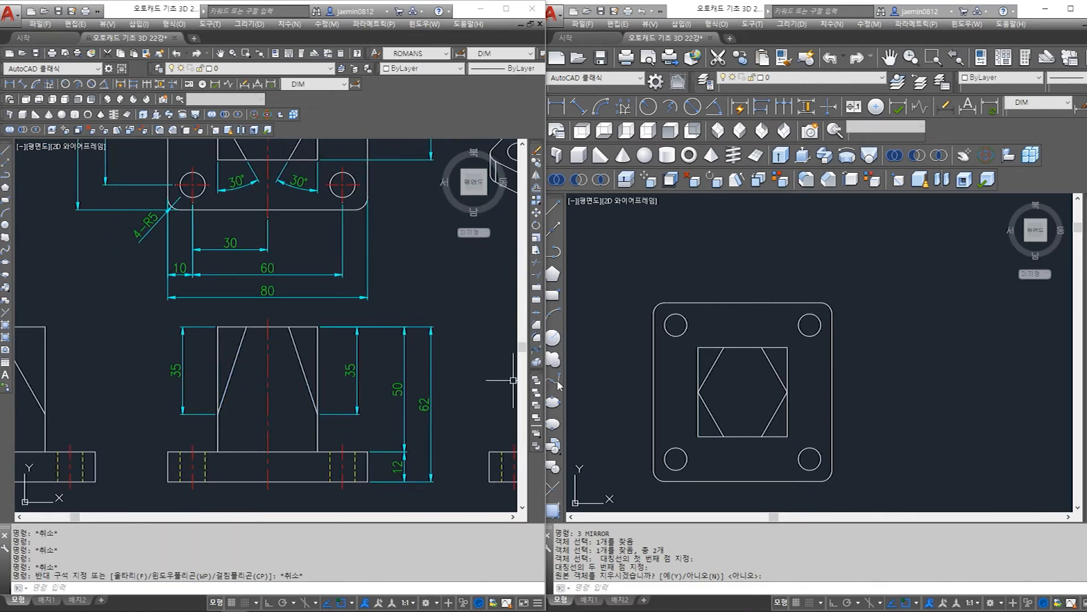
- Examine the height dimension and the lower end of the right sloped edge in the reference front view
click(650, 388)
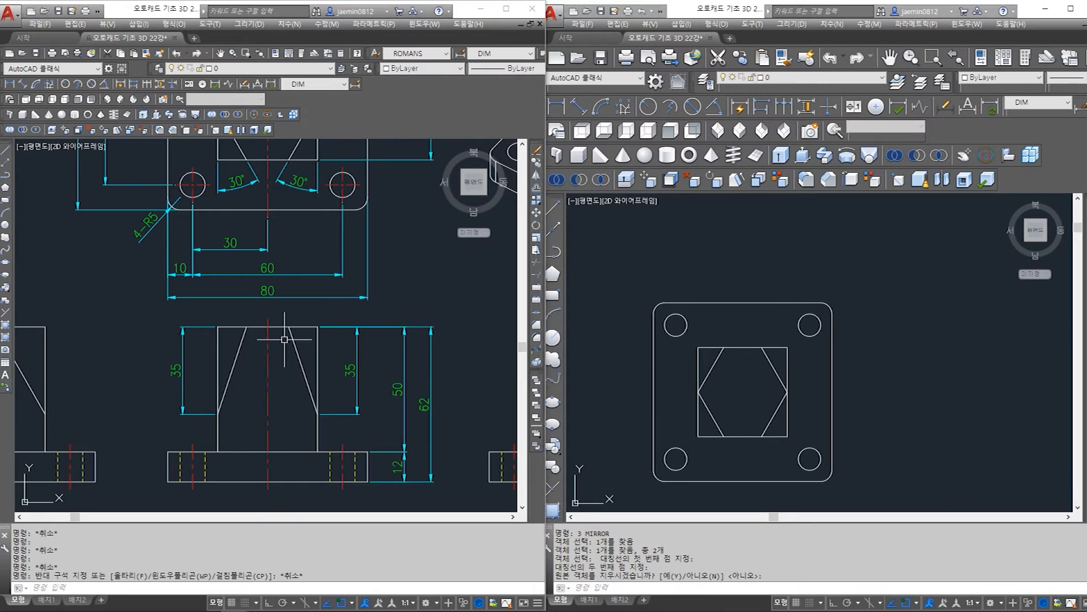
middle_drag(285, 334, 294, 361)
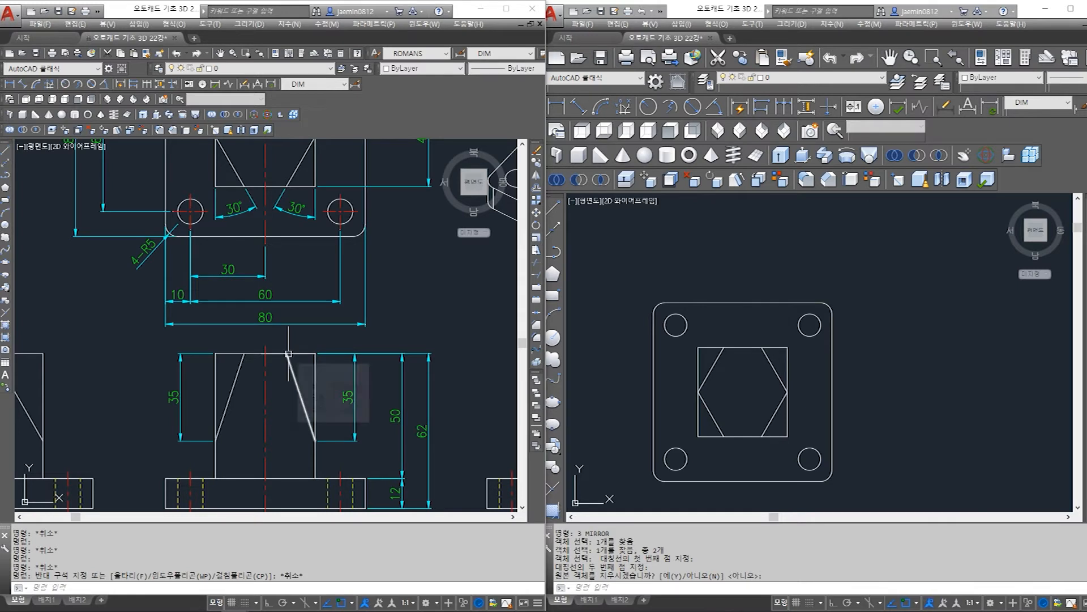
click(361, 395)
click(384, 380)
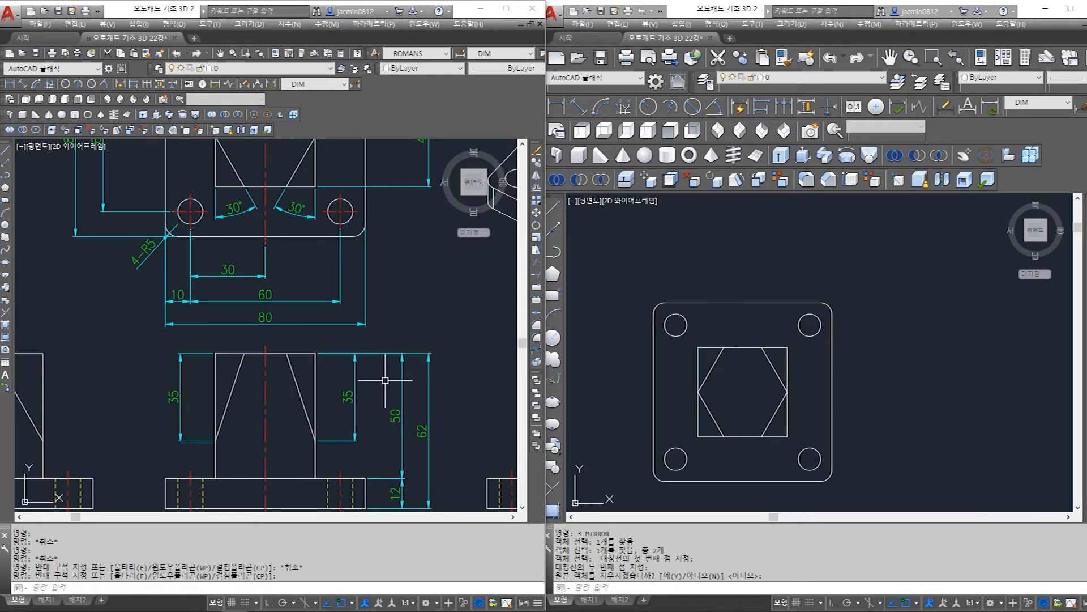
key(Escape)
key(Escape)
key(Escape)
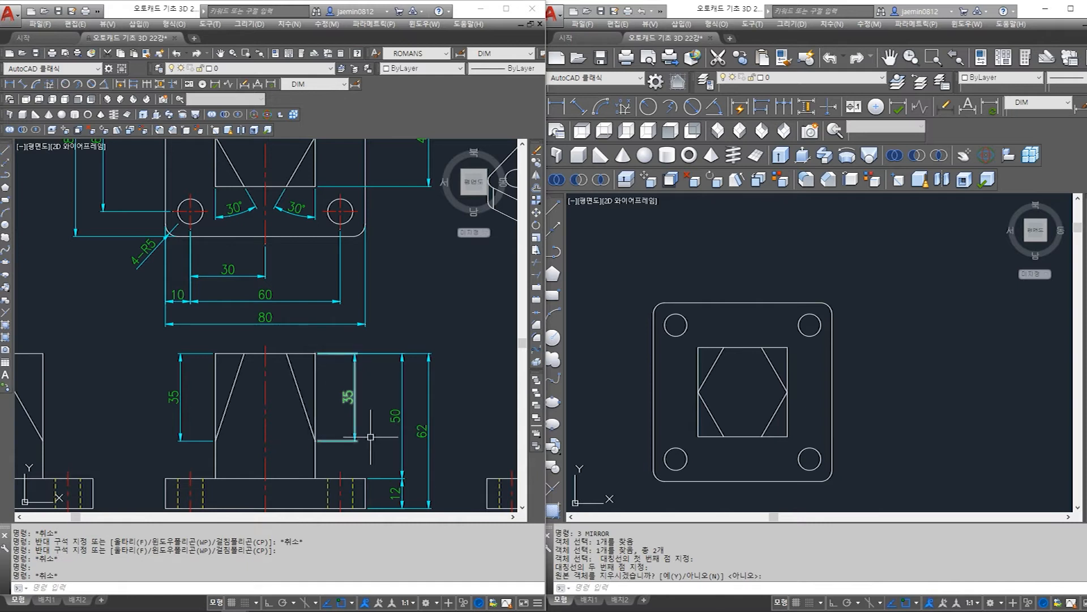
click(320, 430)
key(Escape)
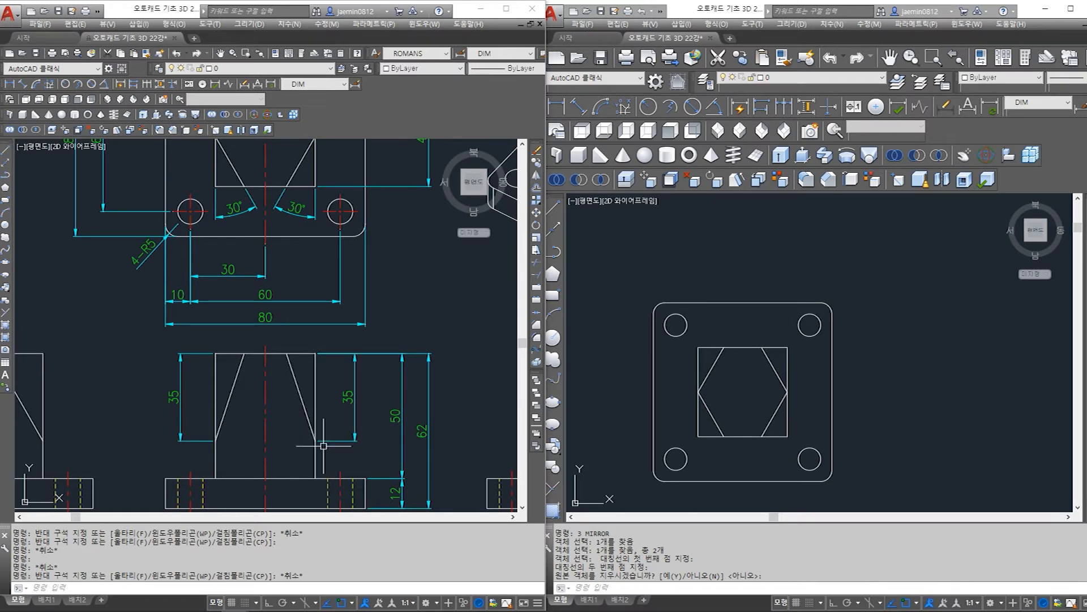
key(Escape)
click(844, 422)
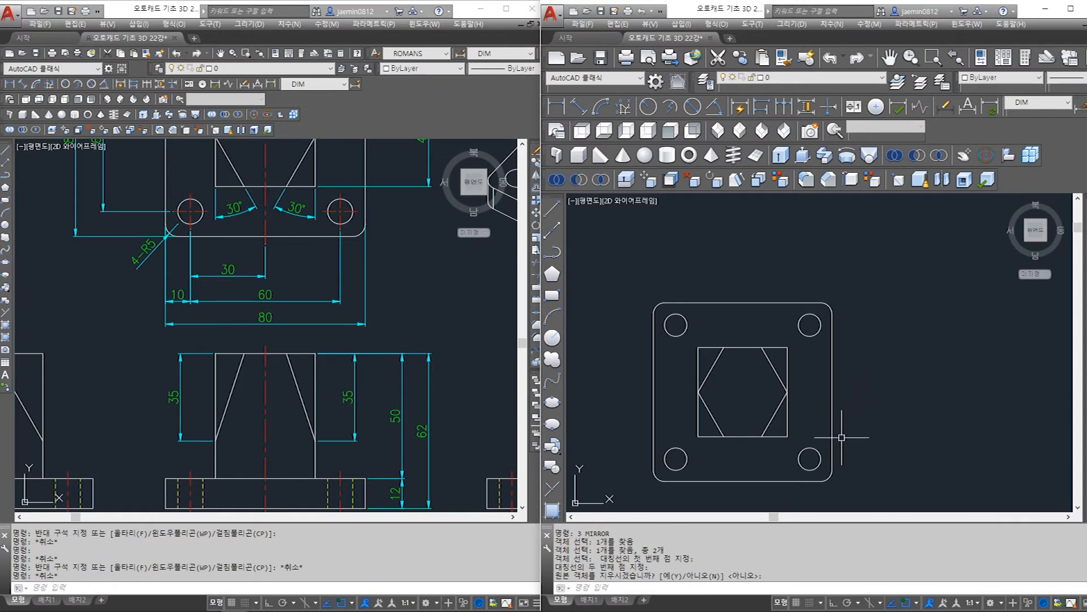
middle_drag(845, 423, 839, 276)
key(Escape)
text(1)
key(Escape)
click(769, 274)
click(735, 281)
key(Escape)
key(Escape)
- Draw a vertical line from the lower end of the lower right 30° line down past the plate
text(l)
key(Return)
click(756, 289)
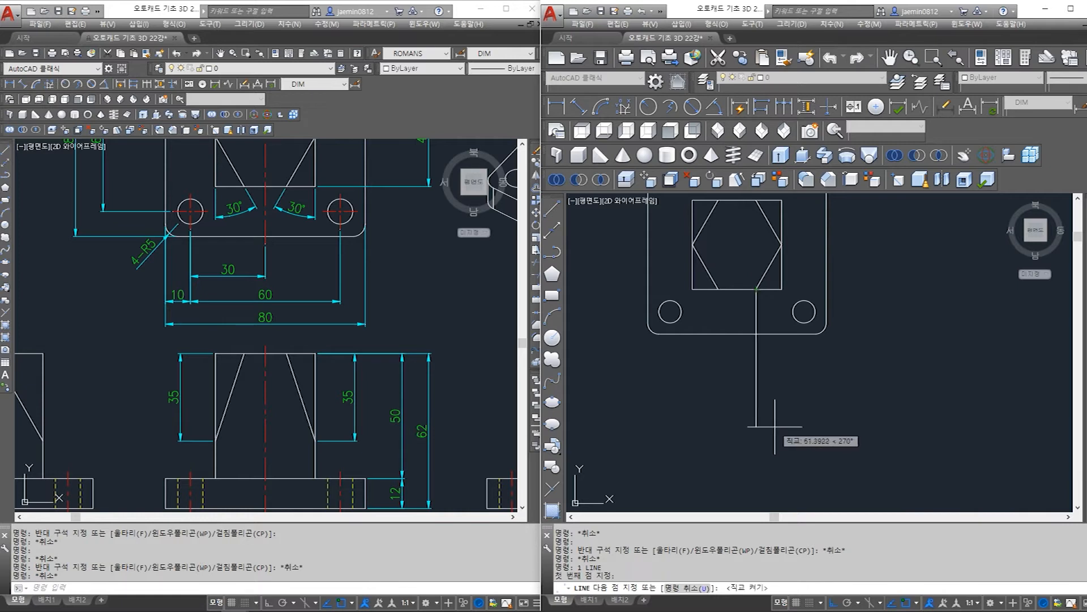
key(F8)
middle_drag(791, 462, 791, 416)
key(Escape)
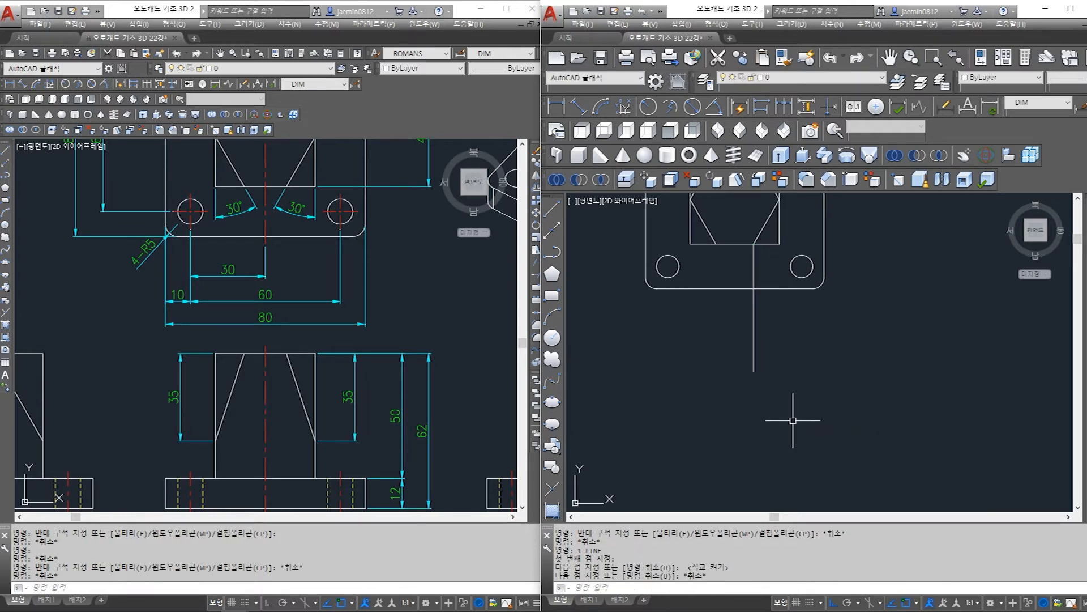
- Draw a longer vertical line down from the inner square's lower right corner, plus a horizontal line across it from the first line's lower end
middle_drag(807, 380, 805, 398)
key(Escape)
text(l)
key(Return)
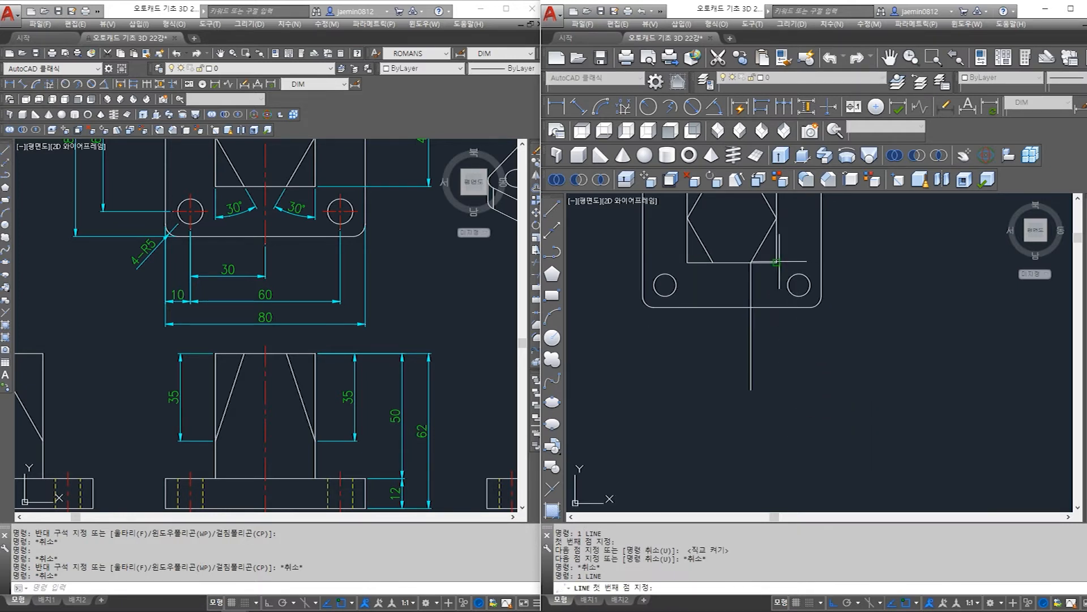
click(777, 263)
middle_drag(806, 360, 799, 332)
click(800, 469)
key(Escape)
- Trim off the part of the longer vertical line that lies above the horizontal line
text(tr)
click(803, 359)
key(space)
click(788, 342)
click(752, 345)
key(Escape)
key(Escape)
- Copy the horizontal line 35 mm straight down
text(cc)
click(798, 339)
click(795, 367)
key(space)
click(839, 373)
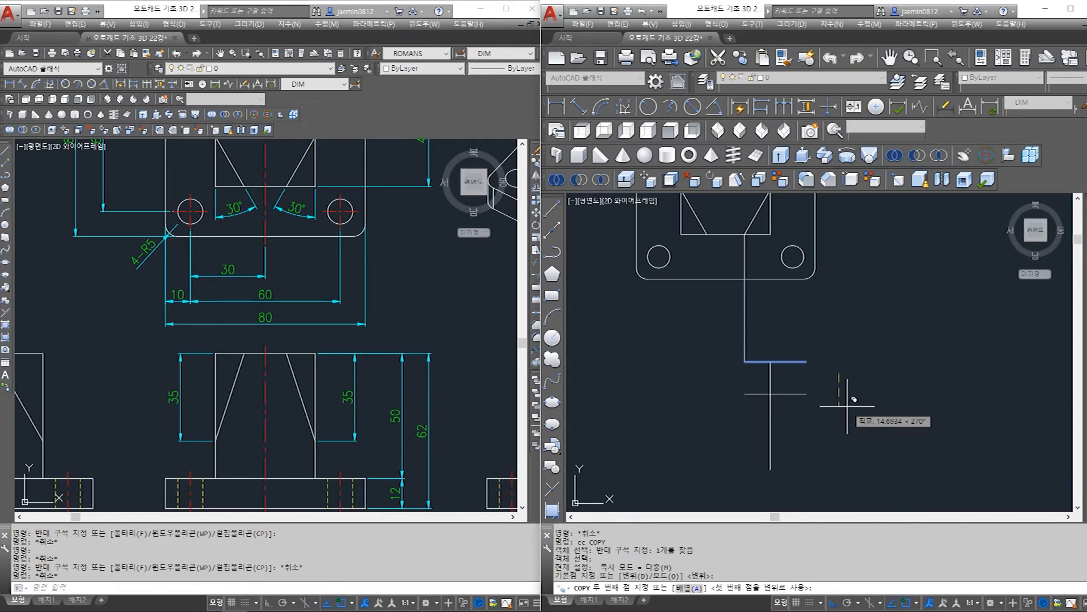
key(space)
- Trim off the part of the vertical line that extends below the copied horizontal line
key(Escape)
text(tr)
click(806, 434)
click(762, 448)
key(space)
click(792, 453)
click(760, 465)
- Draw a sloped line from the lower end of the right vertical line to the left end of the upper horizontal line
text(l)
click(770, 439)
key(Escape)
key(space)
click(770, 439)
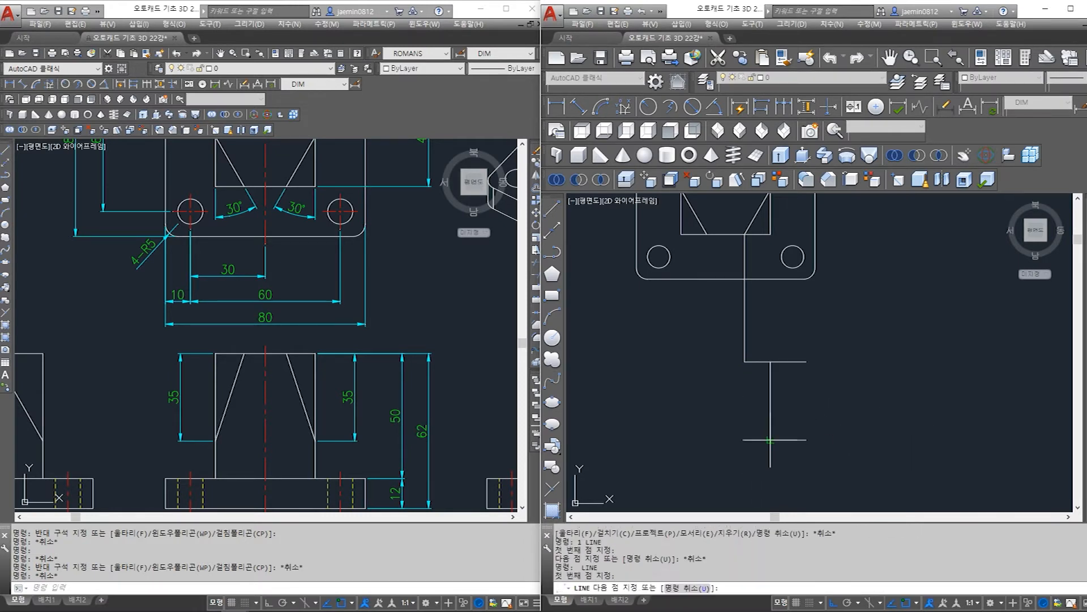
click(745, 361)
key(Escape)
- Erase the vertical and horizontal construction lines around the sloped line
text(e)
click(781, 346)
click(760, 374)
key(space)
click(767, 323)
click(704, 337)
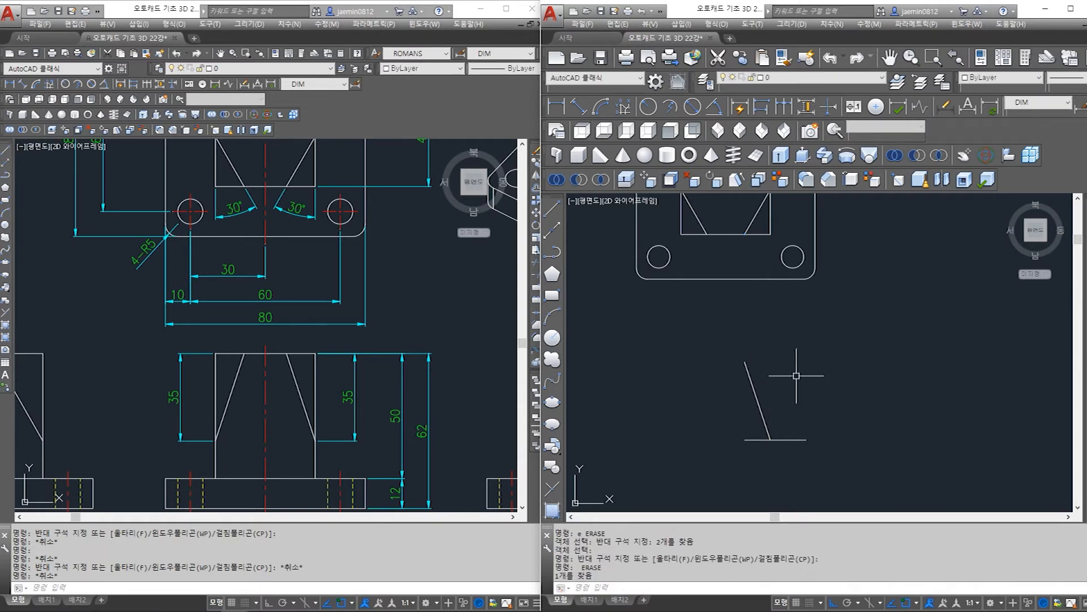
key(Escape)
click(779, 387)
click(691, 431)
key(Escape)
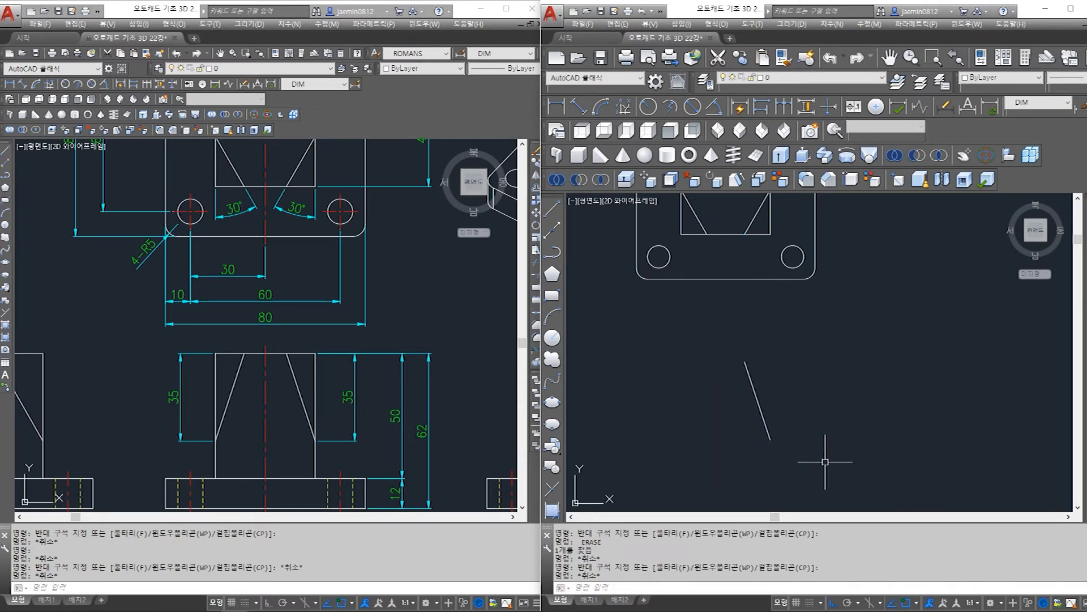
click(788, 360)
click(680, 417)
key(Escape)
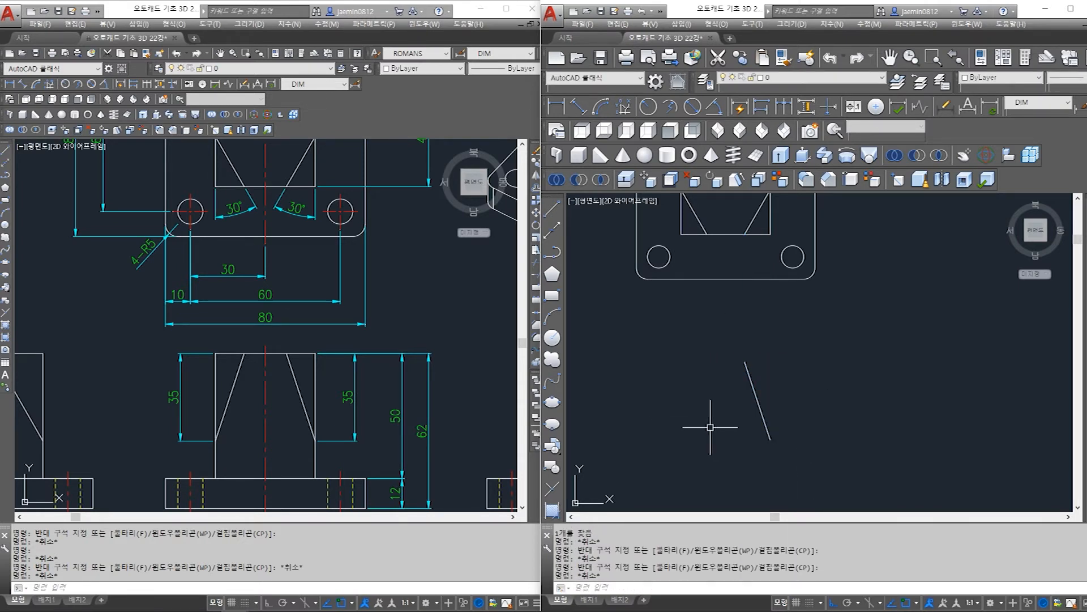
text(mi)
click(789, 372)
click(735, 406)
key(Escape)
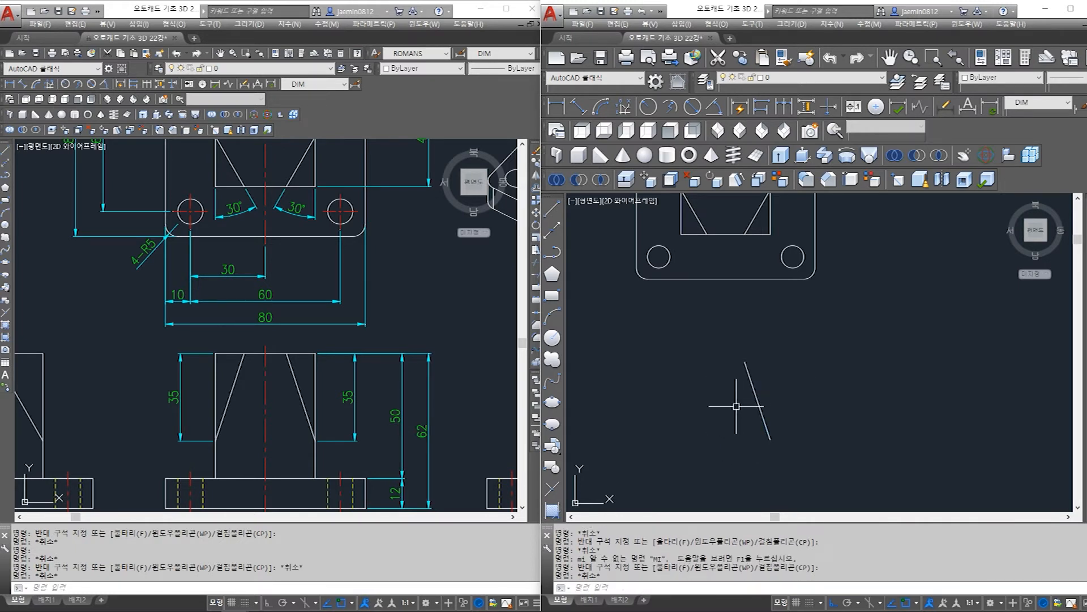
key(Escape)
- Mirror the sloped line about the vertical axis through the midpoint of the inner square's lower edge, keeping the original
text(mi)
key(space)
click(784, 398)
click(706, 395)
key(space)
click(725, 234)
click(730, 448)
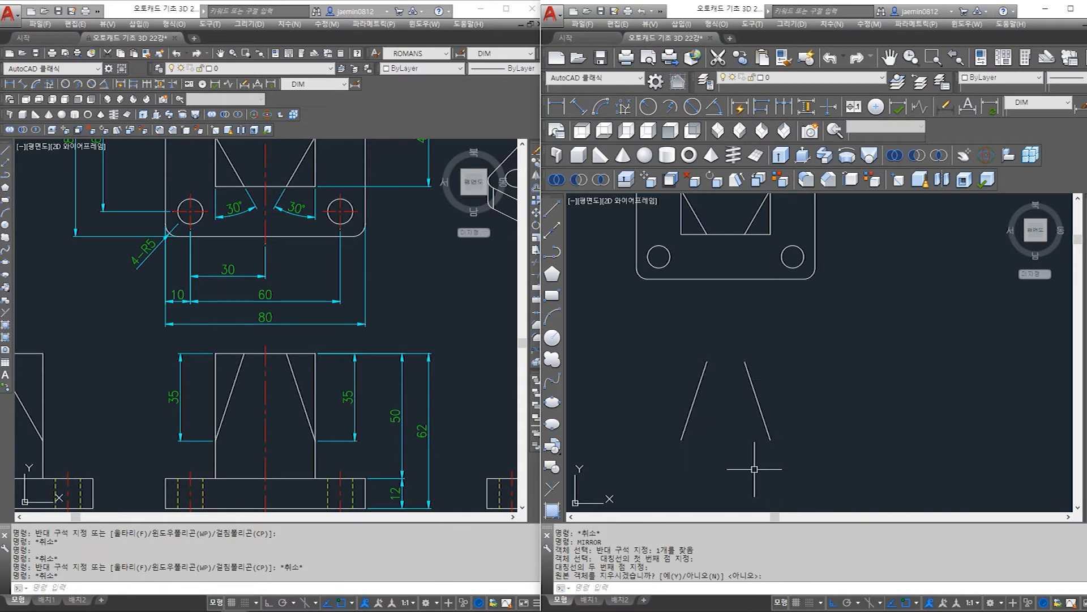
- Erase both sloped lines below the plate
key(Escape)
text(e)
click(774, 350)
click(625, 427)
key(space)
key(Escape)
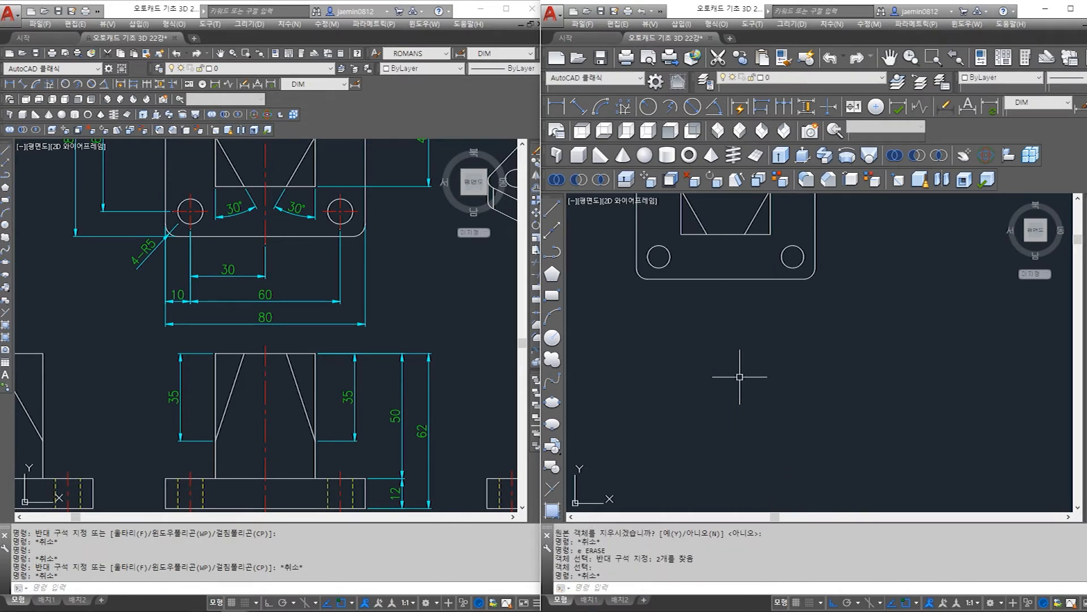
- Draw a 35 mm vertical line straight down in the empty area below the plate
key(Escape)
text(l)
click(771, 349)
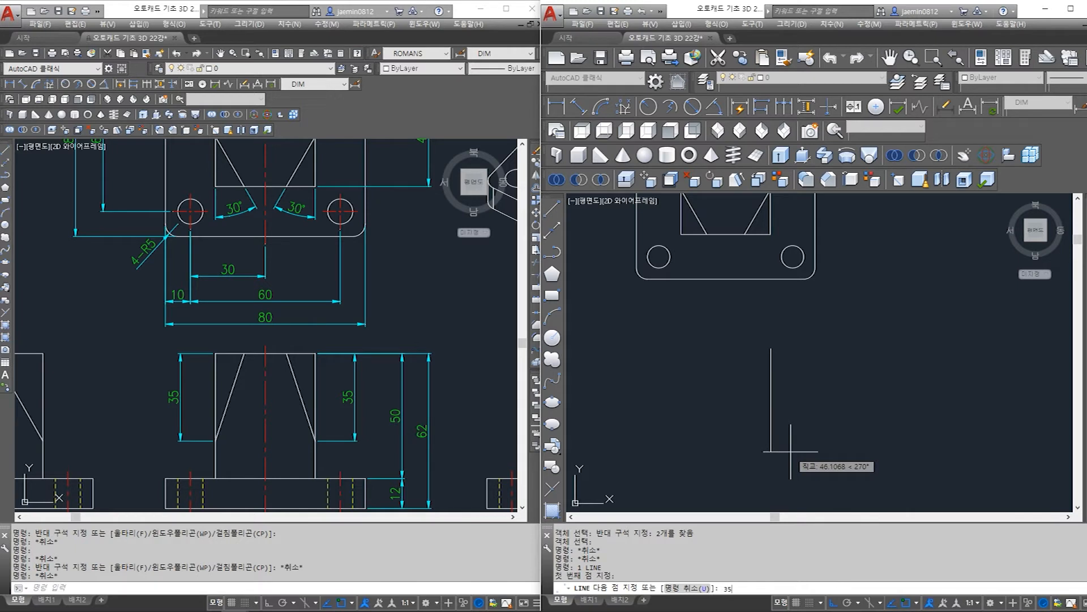
text(35)
key(space)
key(Escape)
click(786, 378)
click(765, 412)
key(Escape)
click(805, 342)
key(Escape)
click(804, 362)
click(730, 411)
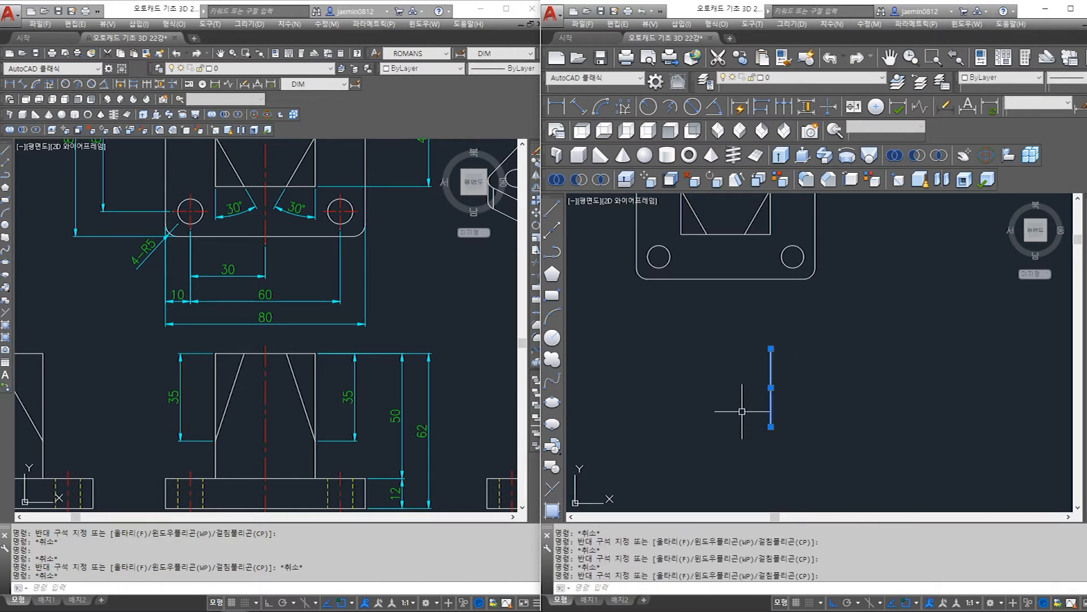
key(Escape)
- Move the four sloped lines out of the inner square, about 109 mm horizontally to the right of their place
scroll(753, 453, down, 4)
click(688, 295)
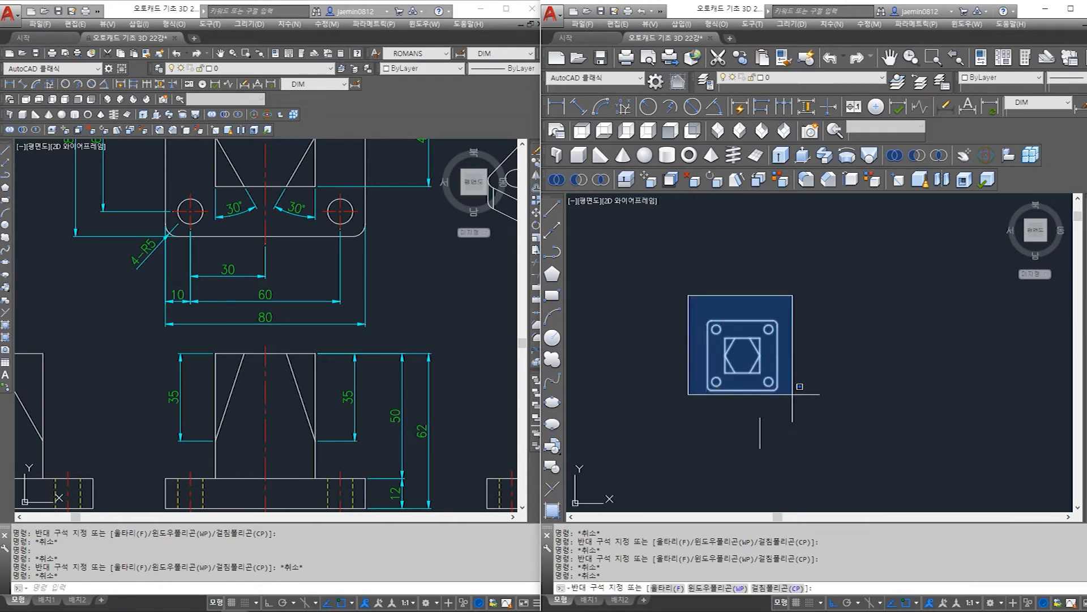
key(Escape)
scroll(750, 388, up, 3)
key(Escape)
text(m)
key(space)
click(697, 278)
click(688, 323)
click(762, 284)
click(754, 318)
key(space)
click(724, 306)
scroll(721, 309, down, 2)
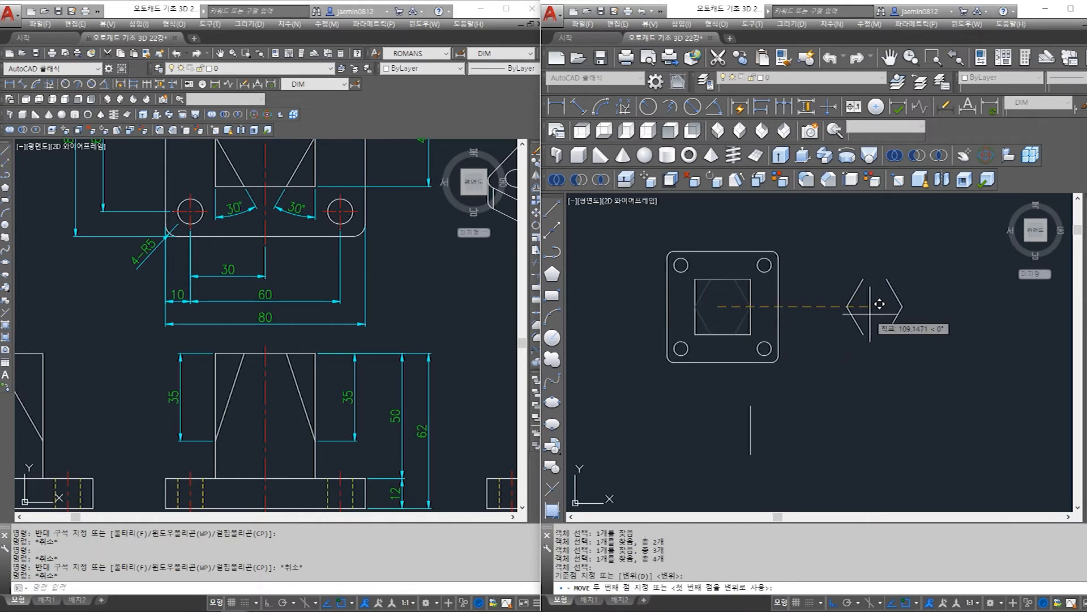
click(873, 305)
key(Escape)
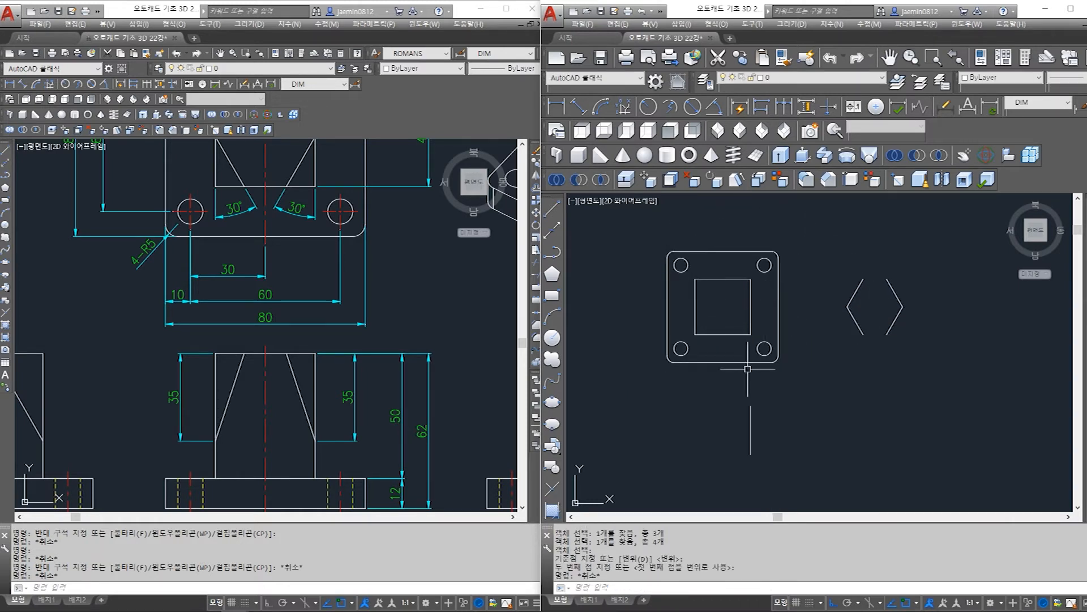
click(877, 308)
key(Escape)
click(905, 261)
click(839, 346)
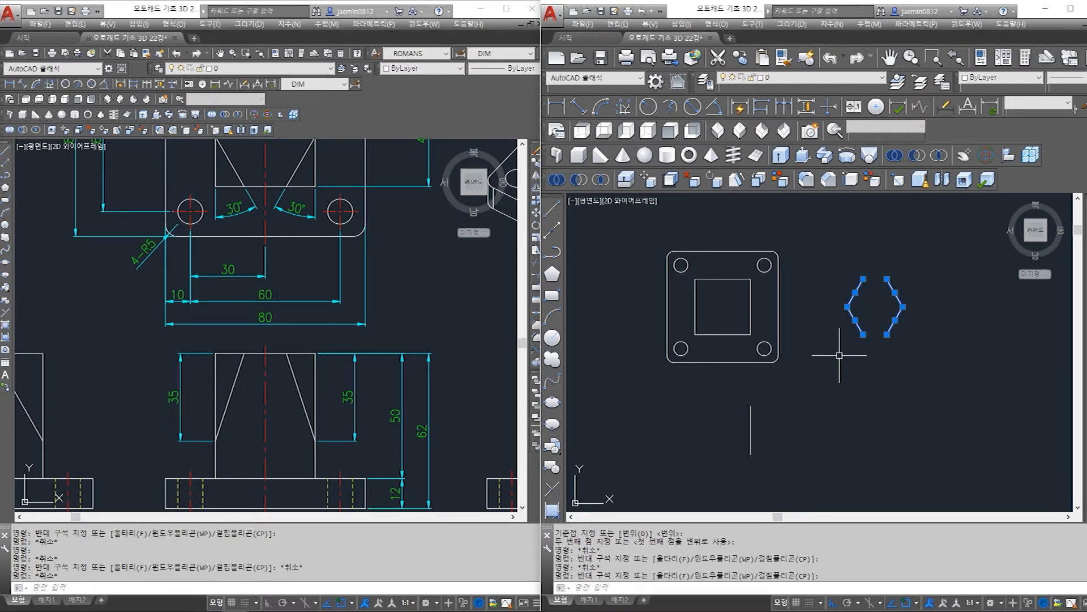
key(Escape)
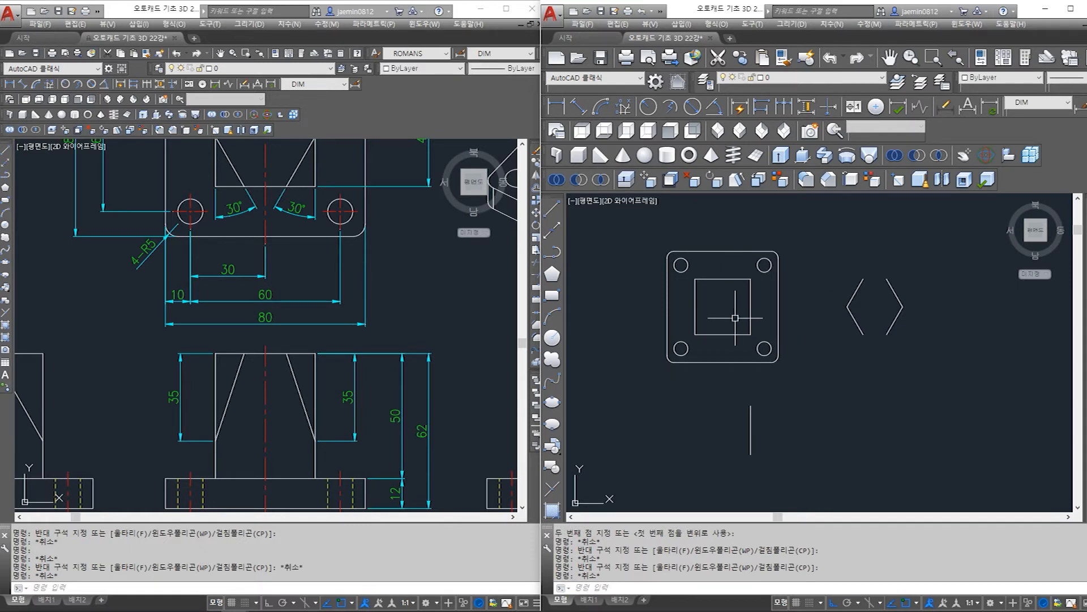
- Convert the plate outline, its four corner holes and the inner square into regions
text(reg)
key(Return)
click(630, 226)
click(800, 375)
key(Return)
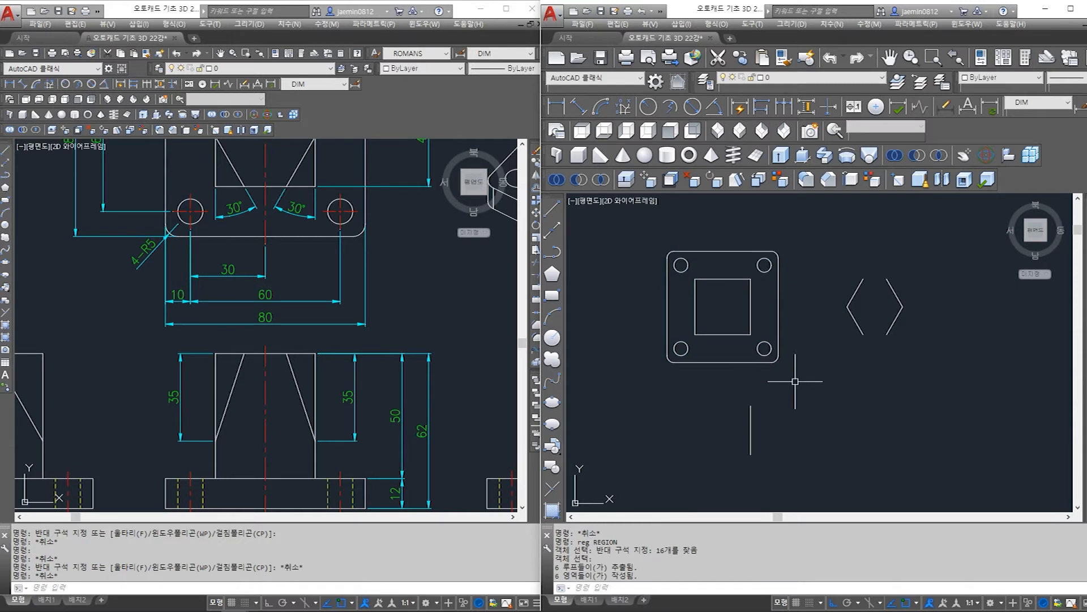
- Check whether the plate outline and the inner square each behave as a single region
click(782, 274)
key(Escape)
click(794, 285)
click(773, 311)
key(Escape)
click(763, 297)
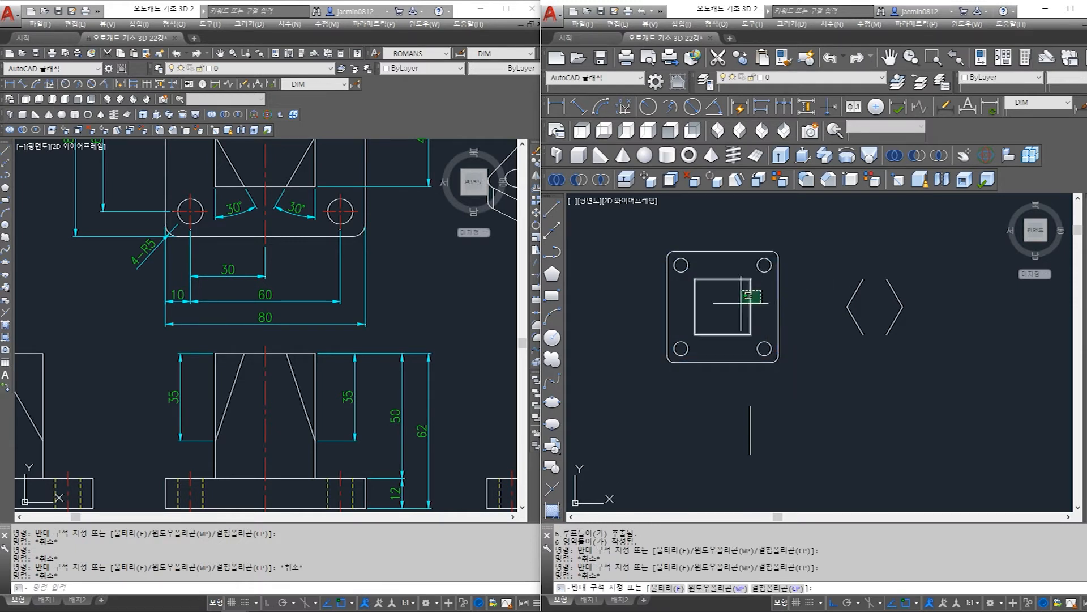
click(743, 283)
key(Escape)
click(731, 269)
click(718, 288)
key(Escape)
key(Escape)
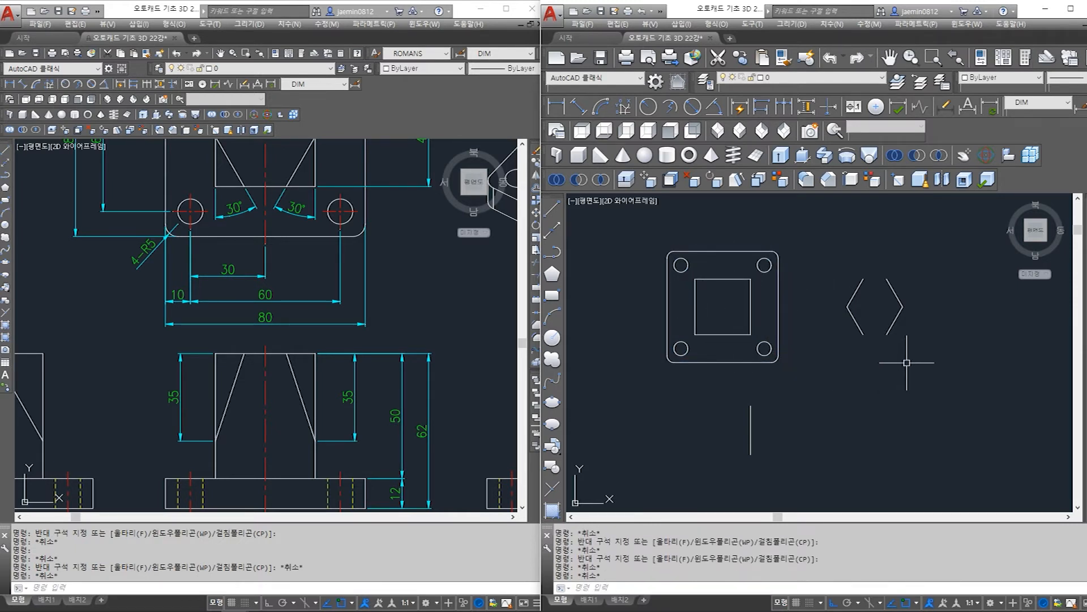
- Move the four sloped lines back into the inner square, placing their right vertex on the midpoint of its right edge
text(m)
key(Return)
click(916, 272)
click(816, 375)
key(Return)
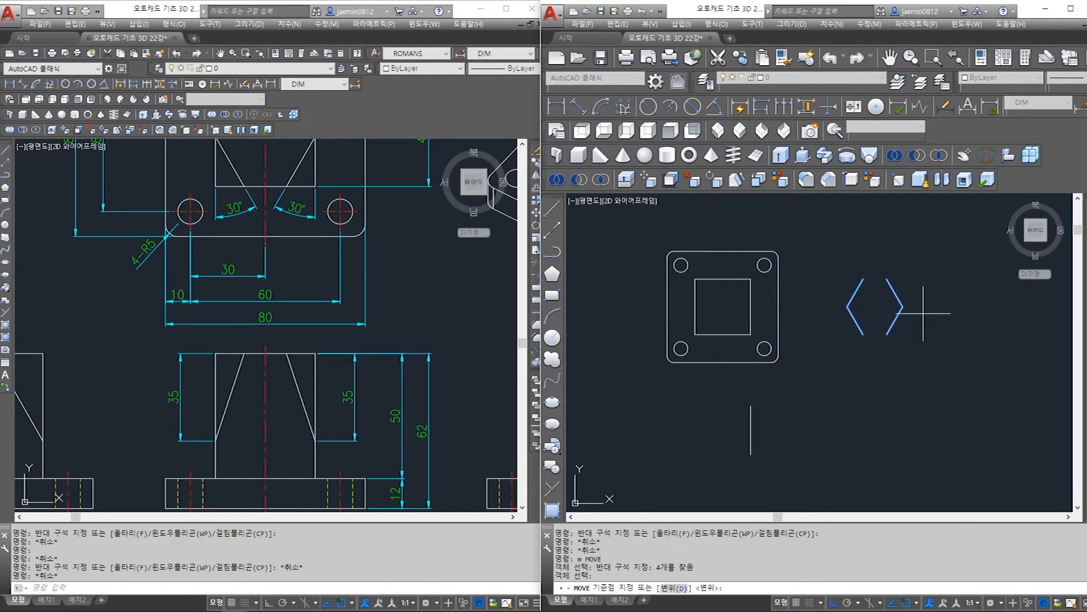
scroll(903, 306, up, 6)
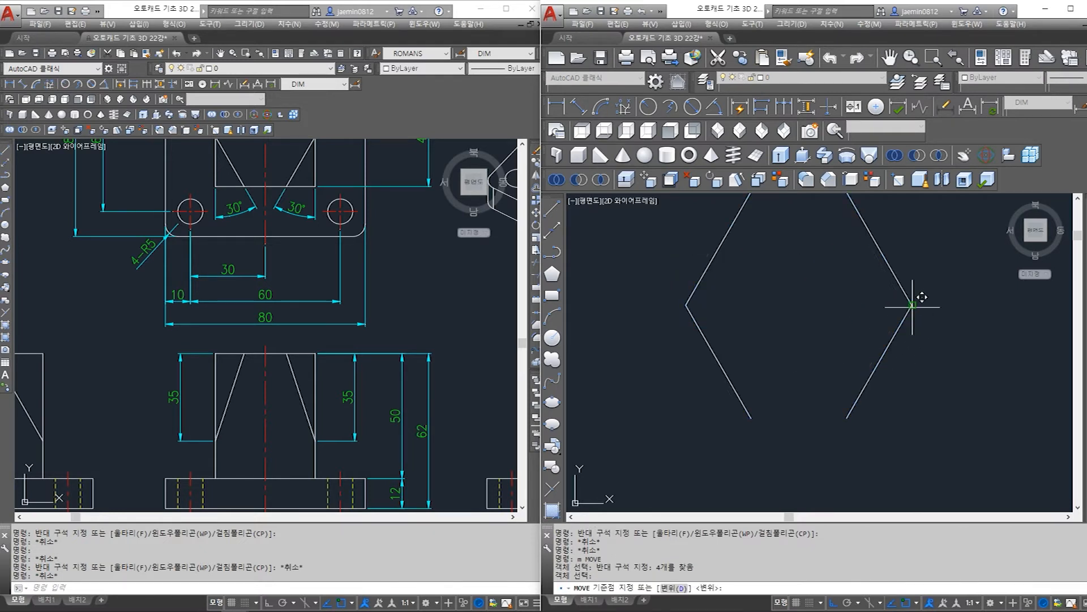
click(911, 305)
scroll(912, 306, down, 5)
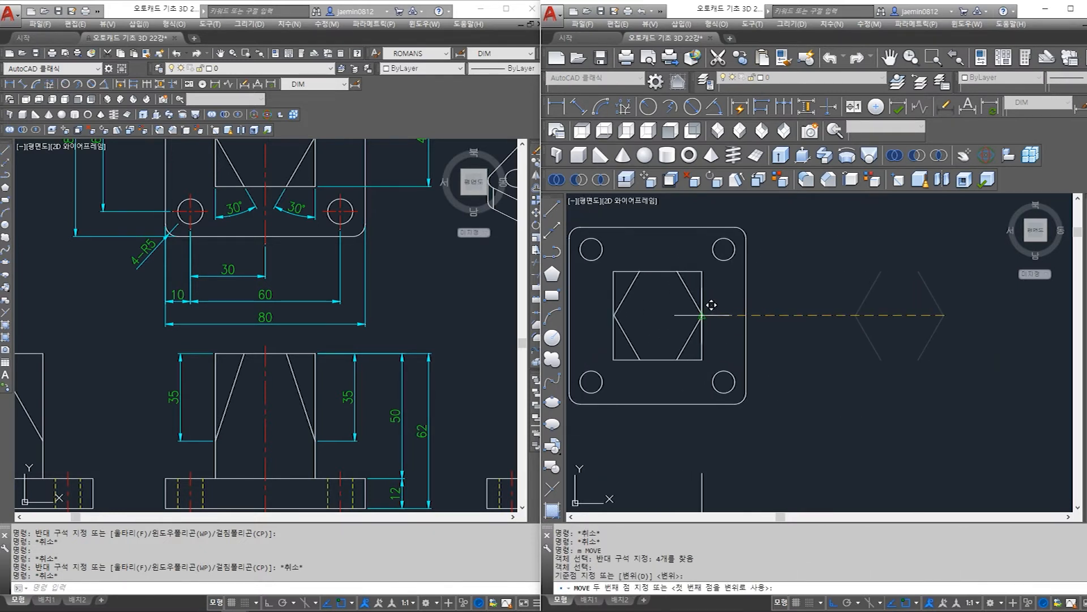
click(711, 304)
key(Escape)
- Copy the 35 mm vertical line below the plate to the clipboard
scroll(794, 358, down, 3)
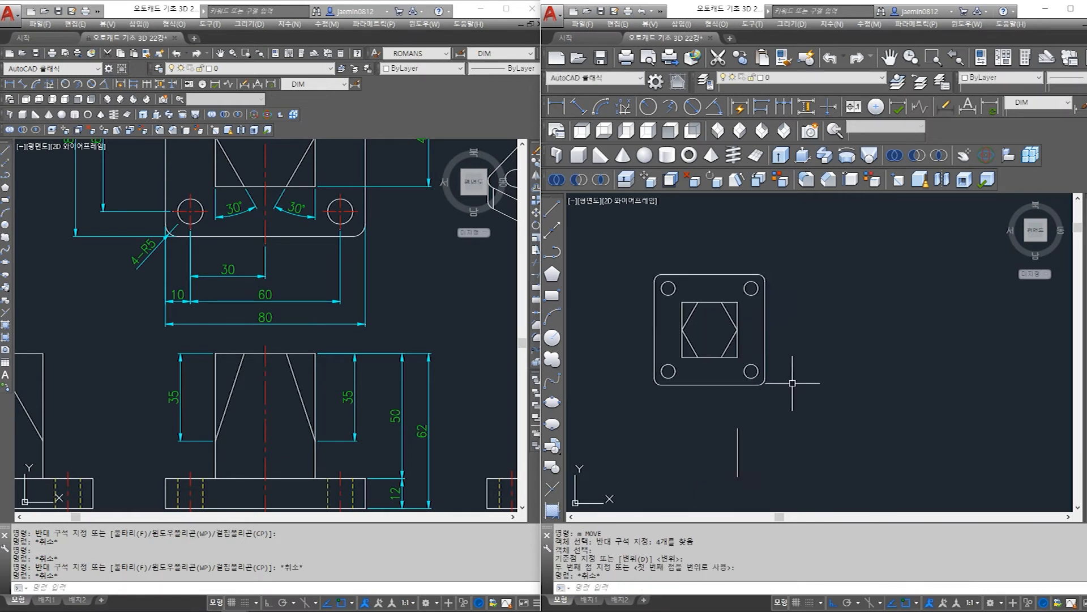
middle_drag(772, 403, 824, 366)
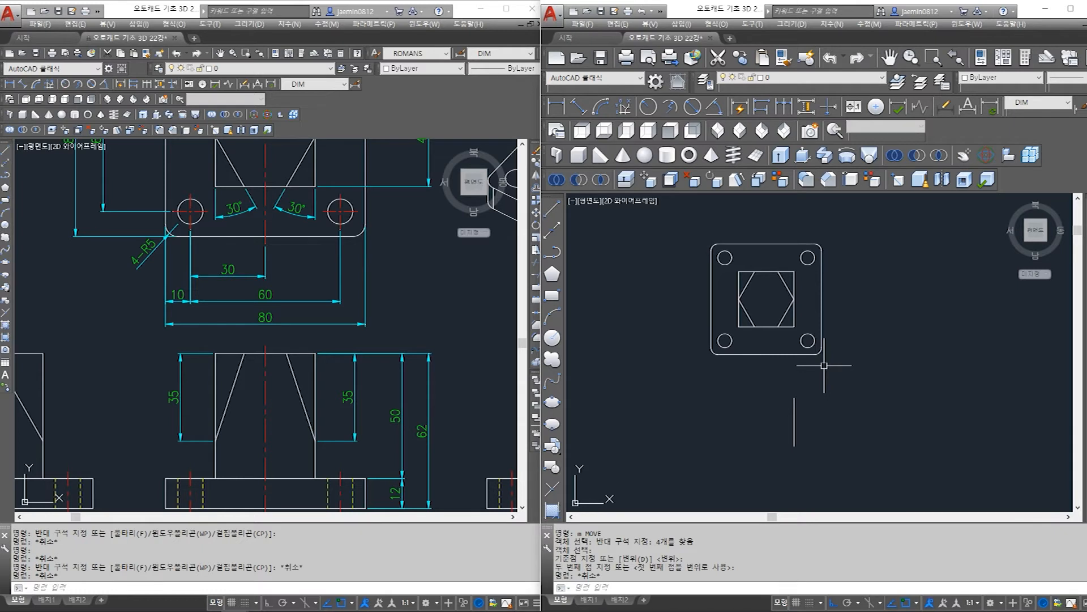
click(852, 394)
click(719, 447)
click(855, 405)
click(722, 446)
click(896, 391)
click(762, 445)
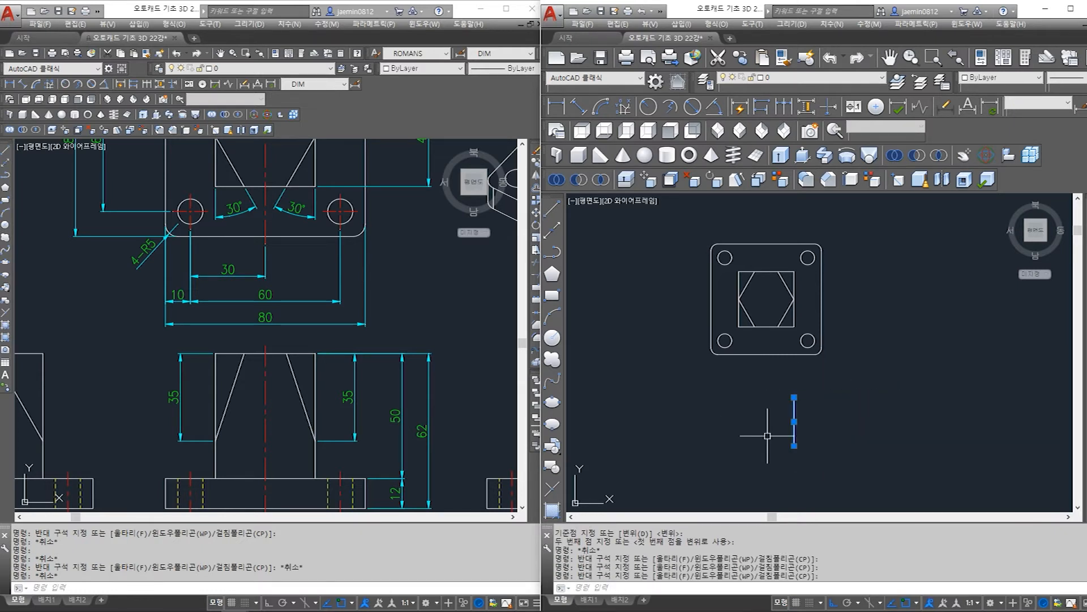
key(ctrl+c)
key(Escape)
scroll(773, 407, down, 2)
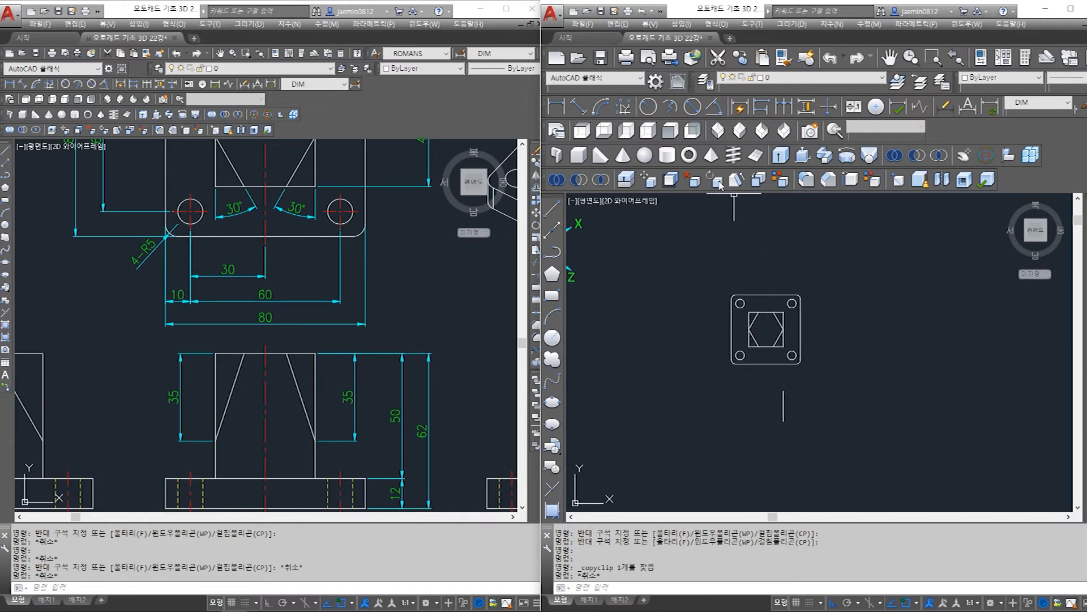
- Switch to the southeast isometric view and move the 35 mm line farther away from the plate
click(740, 135)
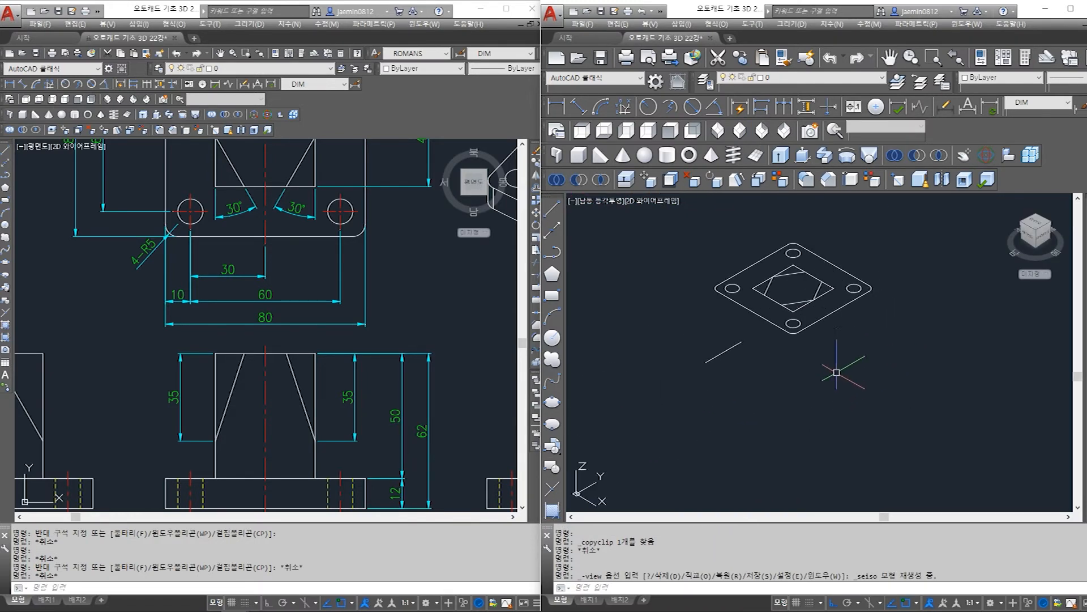
middle_drag(869, 362, 873, 359)
text(m)
drag(730, 396, 687, 424)
key(space)
click(865, 419)
click(806, 454)
key(Escape)
key(Escape)
- Erase the original 35 mm line lying flat beside the plate
middle_drag(754, 457, 907, 387)
scroll(884, 368, down, 2)
key(Escape)
key(Escape)
click(847, 371)
click(795, 353)
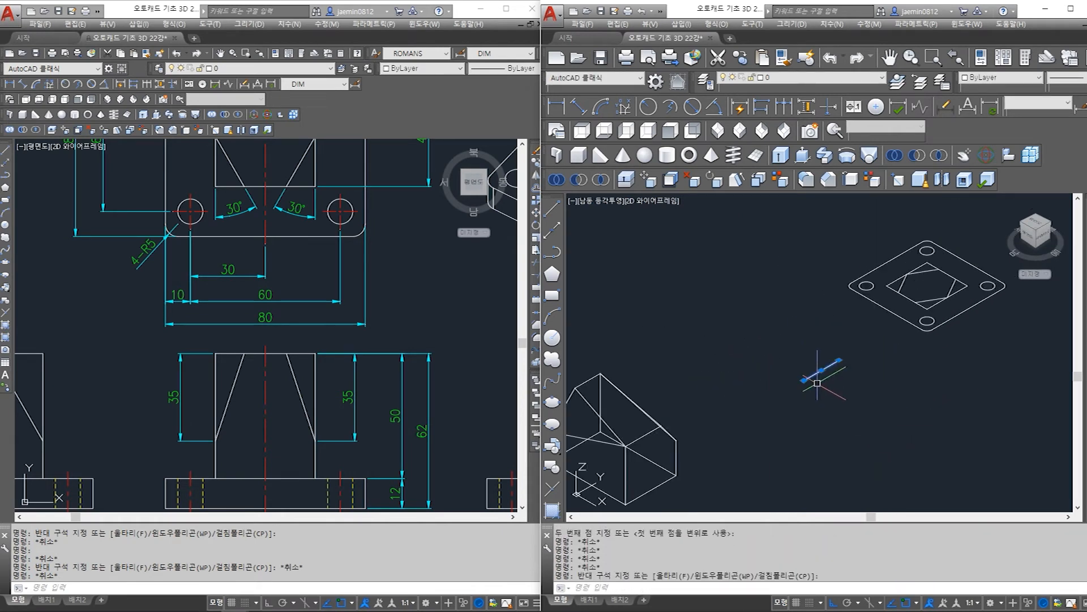
key(Delete)
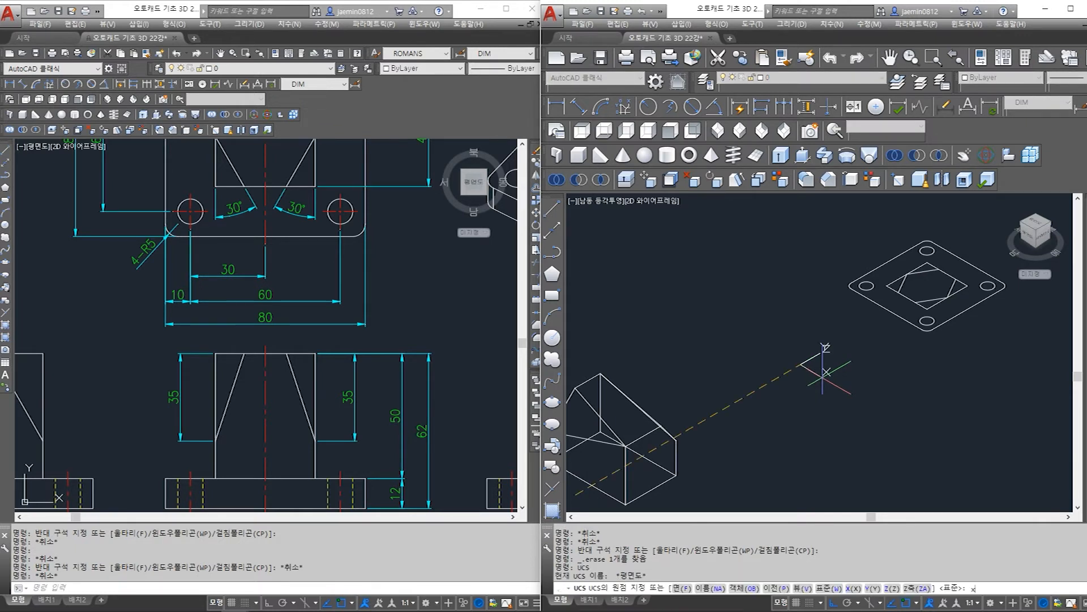
- Rotate the UCS 90° about the X axis and paste the copied 35 mm line upright in the empty area below the plate
key(Return)
key(Return)
middle_drag(809, 375, 791, 293)
key(ctrl+v)
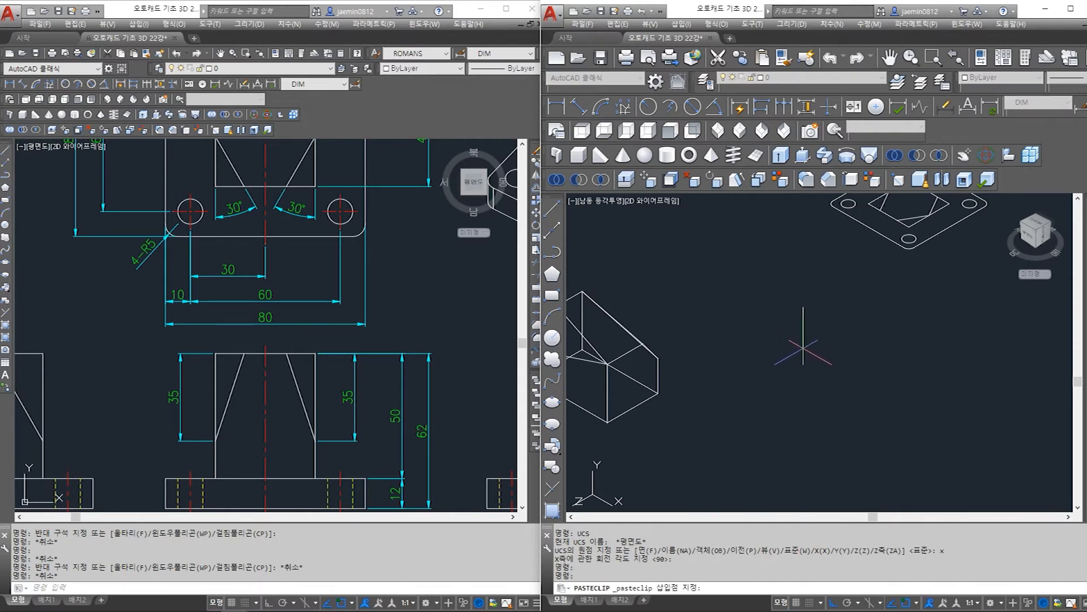
key(Escape)
- Examine the reference plan and front view for the plate's thickness dimension
middle_drag(887, 318, 868, 453)
scroll(875, 376, up, 3)
middle_drag(874, 356, 866, 386)
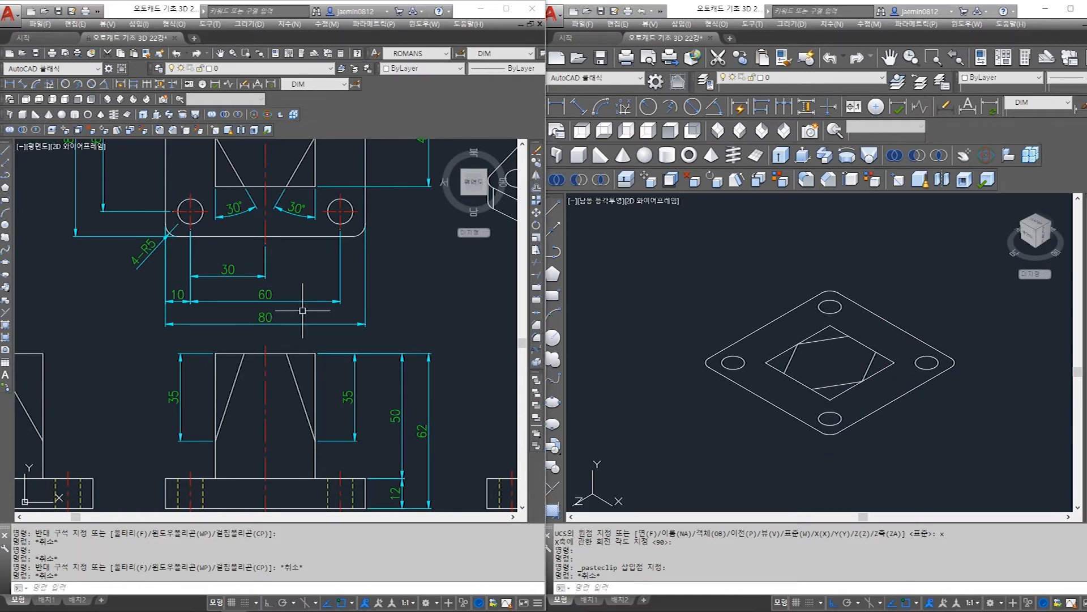
middle_drag(300, 244, 301, 364)
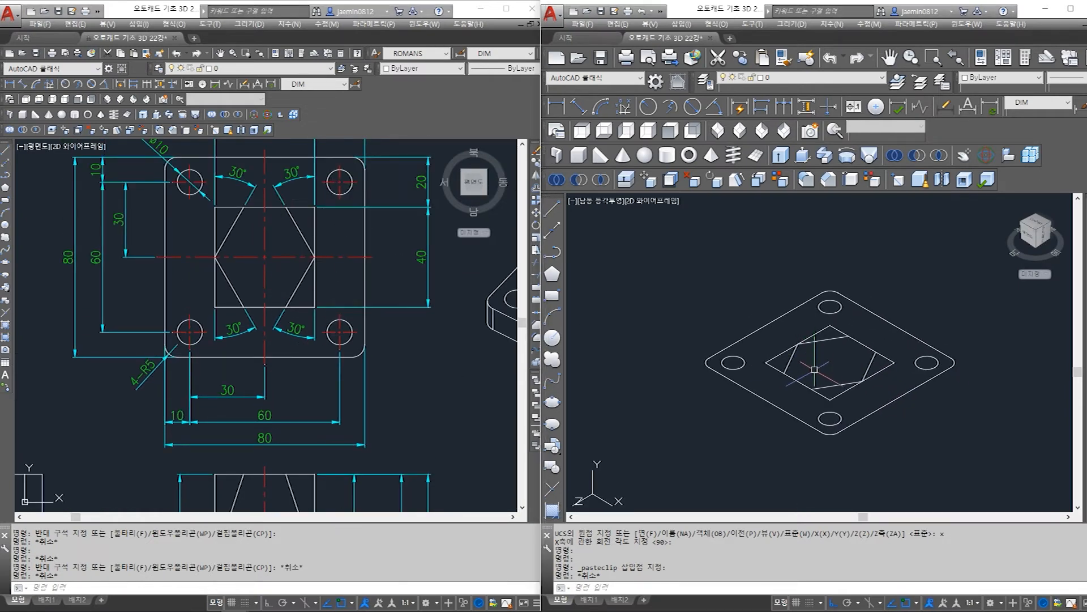
middle_drag(795, 421, 804, 403)
middle_drag(288, 328, 290, 210)
middle_drag(368, 382, 368, 216)
scroll(374, 294, up, 2)
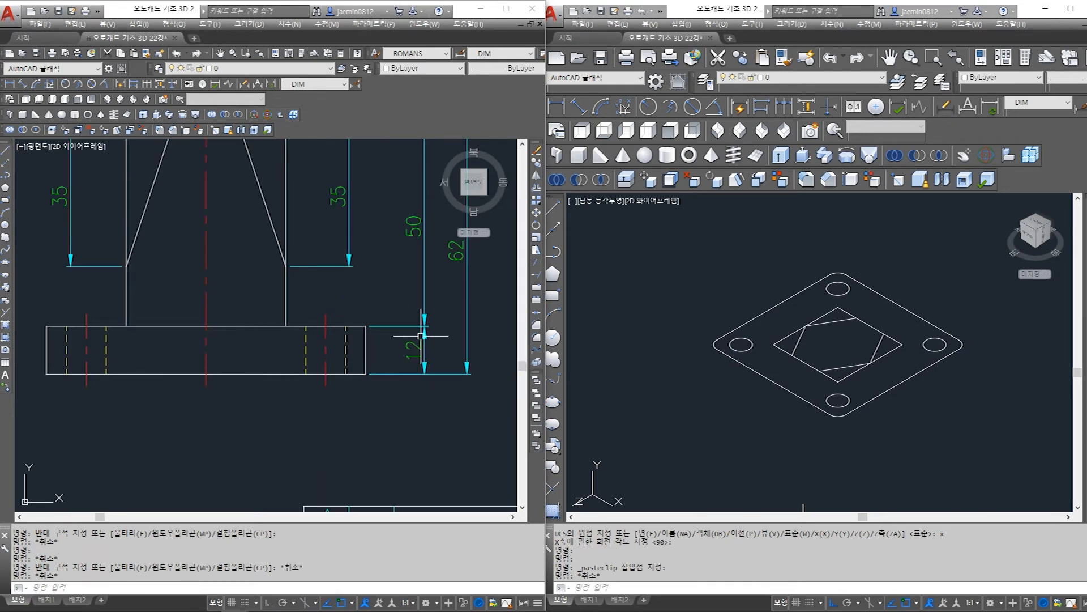
click(419, 335)
click(405, 356)
scroll(414, 363, down, 2)
middle_drag(416, 358, 415, 382)
key(Escape)
key(Escape)
click(771, 418)
key(Escape)
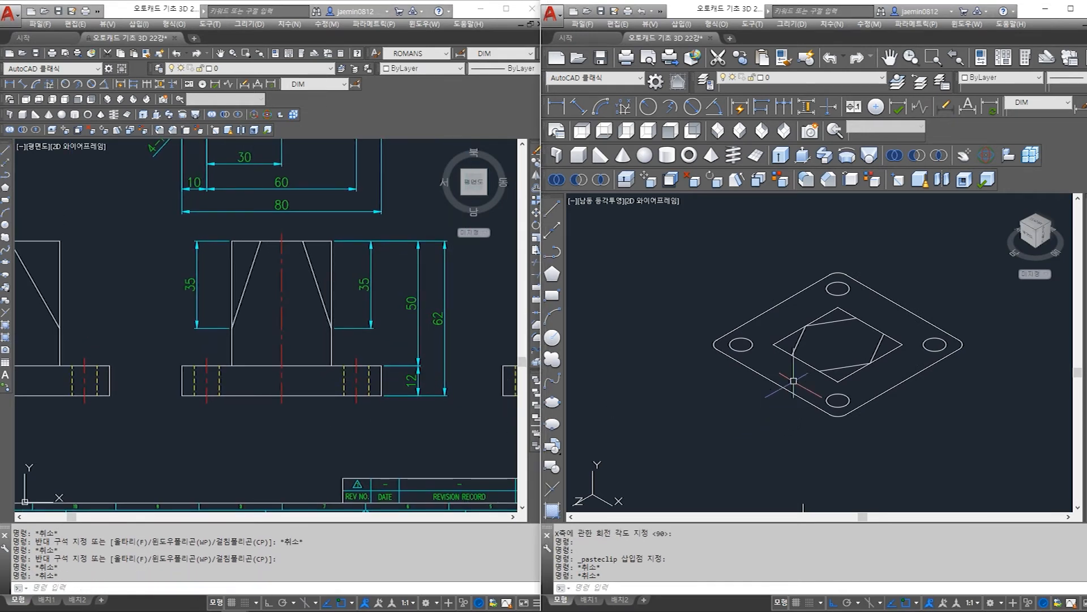
- Extrude the plate outline and the four corner hole regions by -12 mm
text(ext)
key(space)
click(753, 264)
click(708, 384)
click(885, 464)
click(838, 402)
click(957, 328)
click(912, 368)
click(895, 249)
click(845, 297)
key(space)
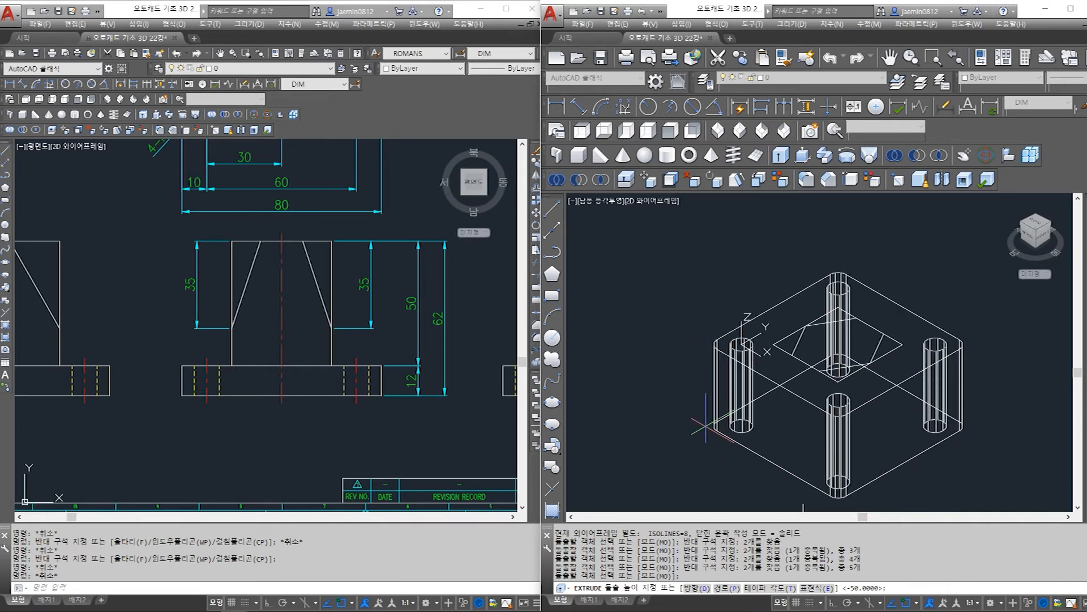
text(-12)
key(Return)
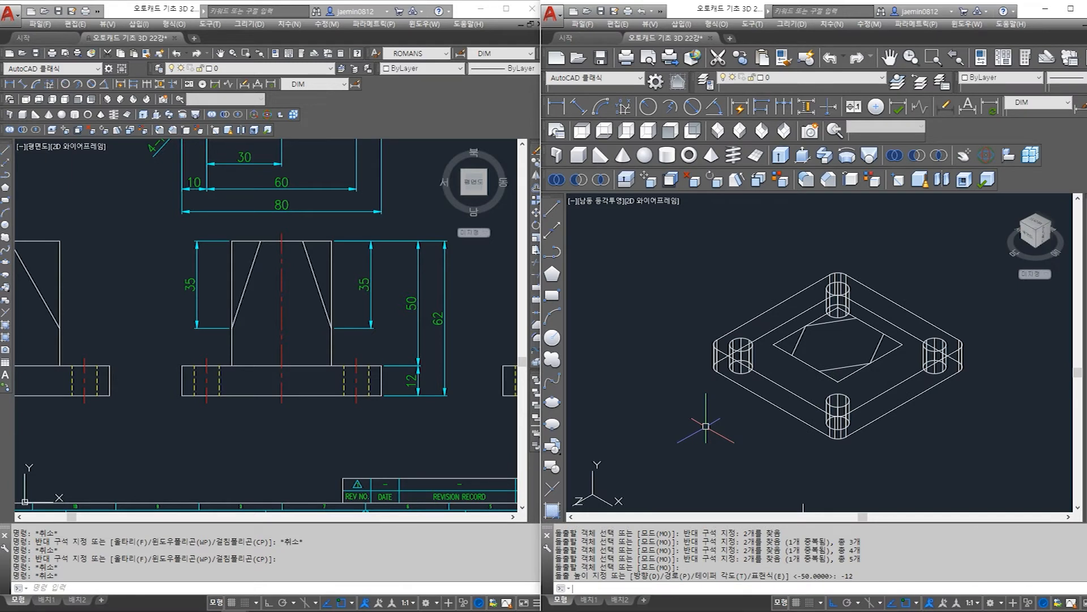
- Subtract the four corner cylinders from the plate solid
text(su)
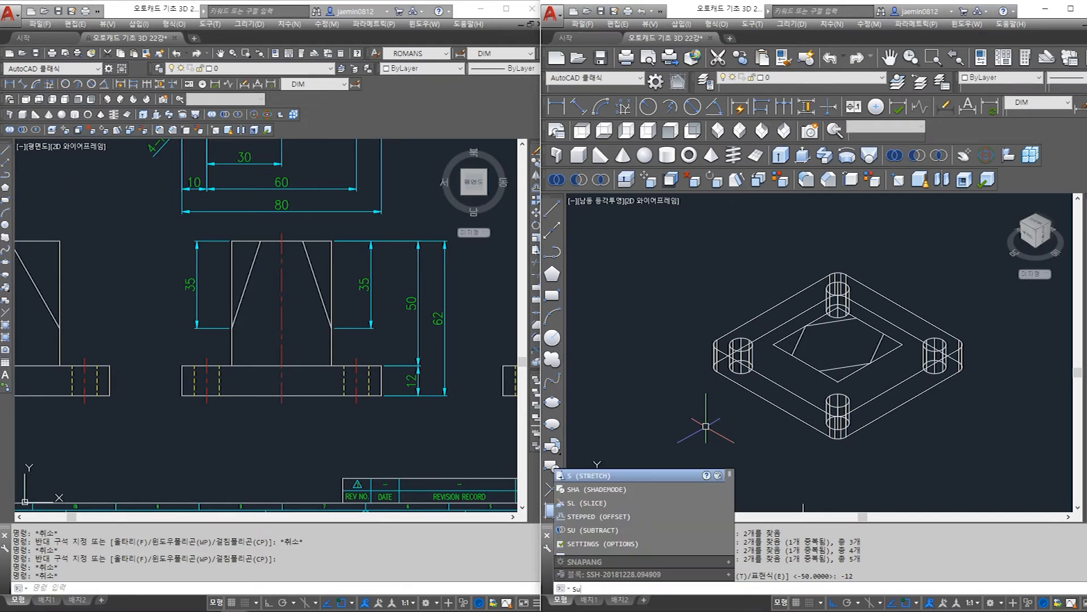
key(Return)
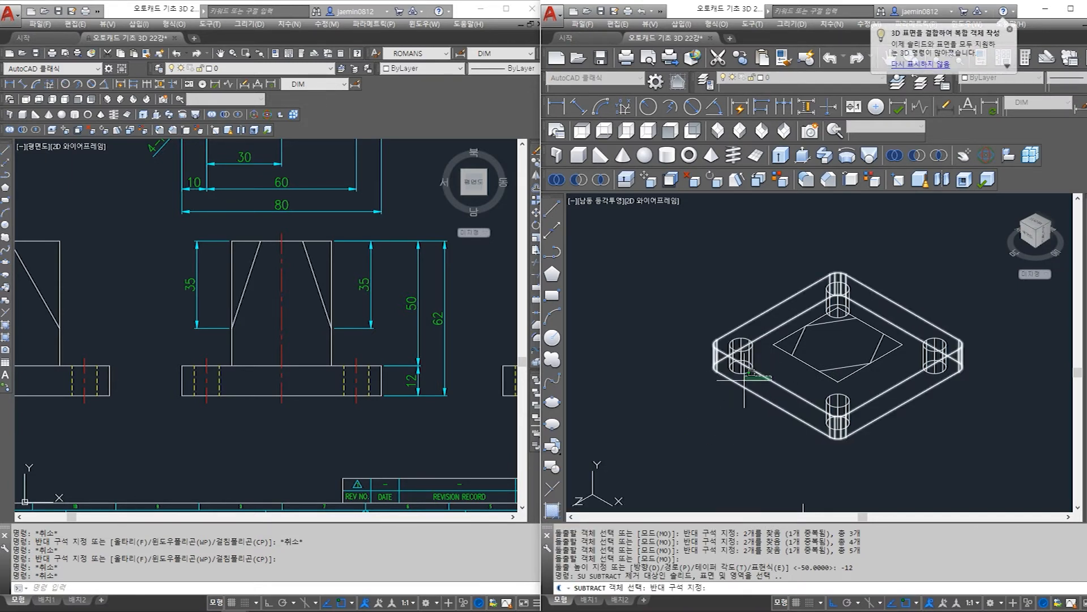
click(763, 390)
key(Return)
click(709, 273)
click(771, 400)
click(774, 235)
click(855, 320)
click(949, 340)
click(904, 240)
click(957, 399)
click(818, 381)
click(885, 453)
key(Return)
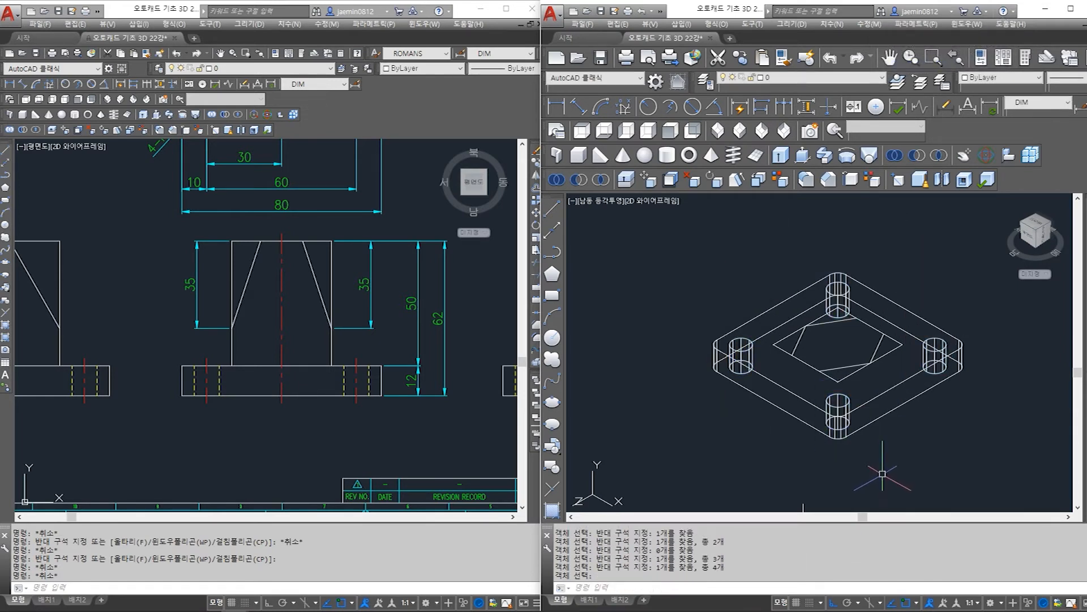
- Apply the Conceptual visual style and inspect the shaded plate with its holes from a slightly orbited view
text(sha)
key(Return)
text(c)
key(Return)
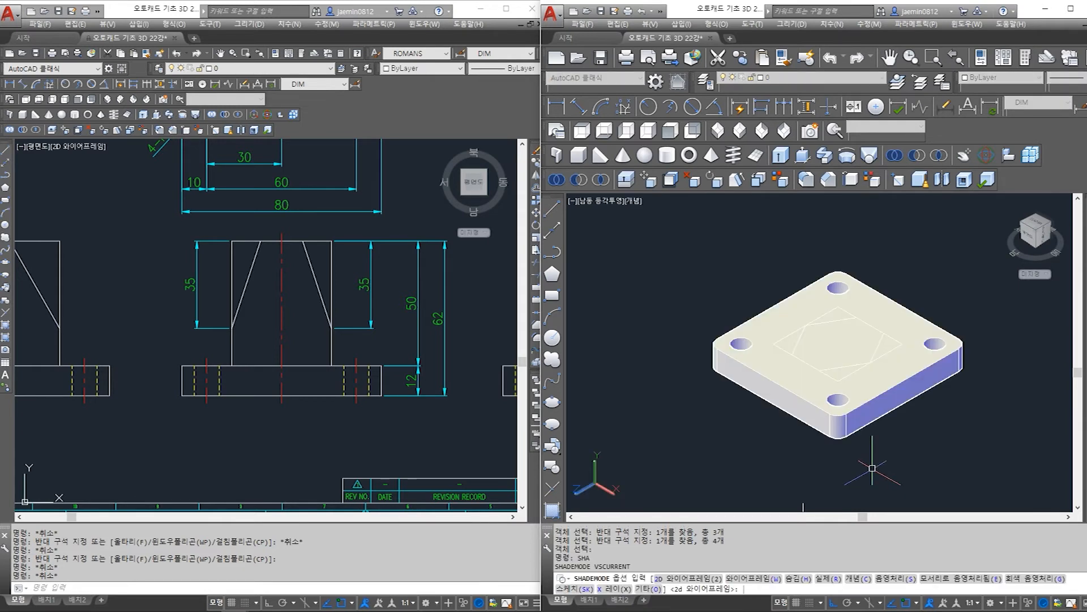
shift+middle_drag(924, 457, 923, 444)
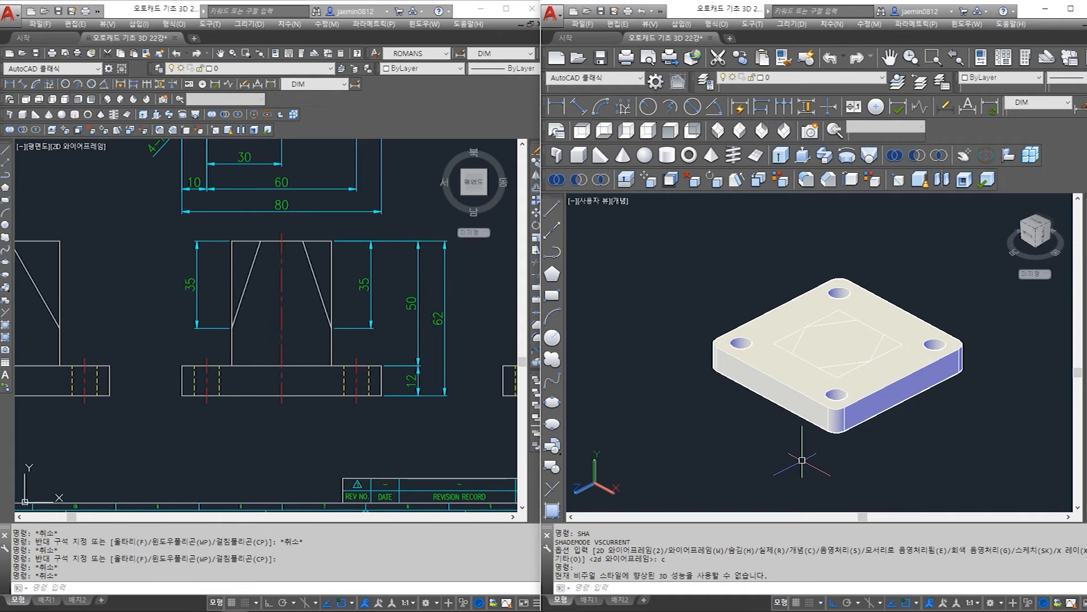
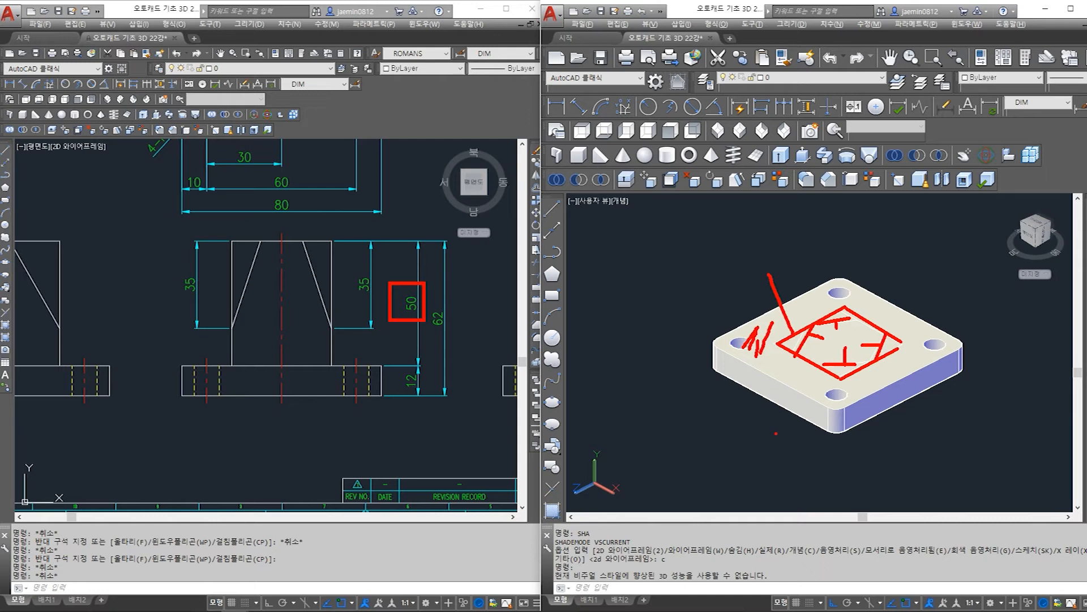
key(Escape)
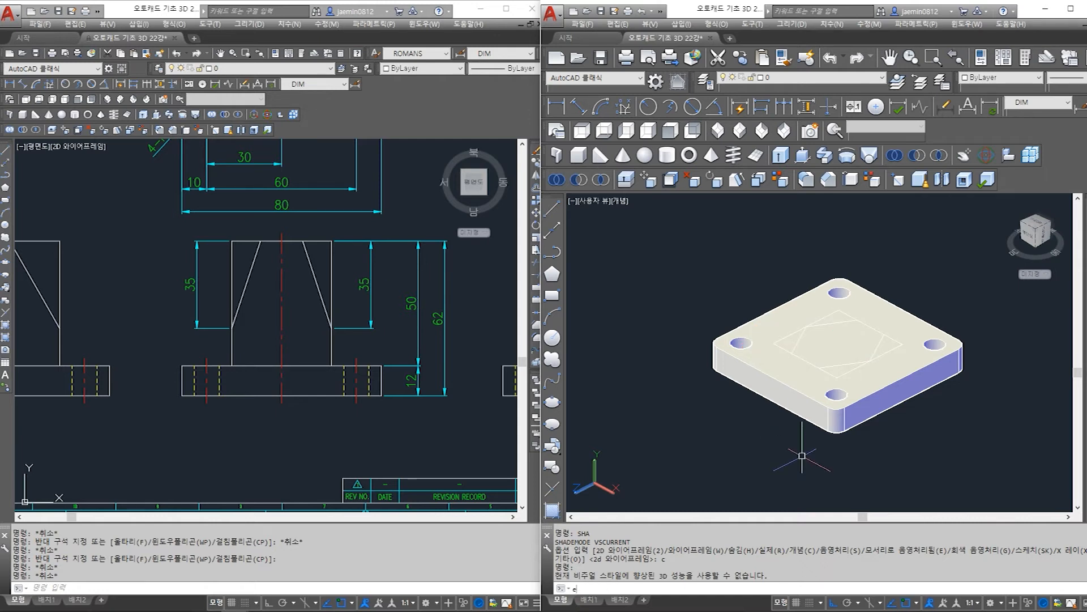
- Return the model display to the 2D Wireframe visual style
text(sha)
key(Return)
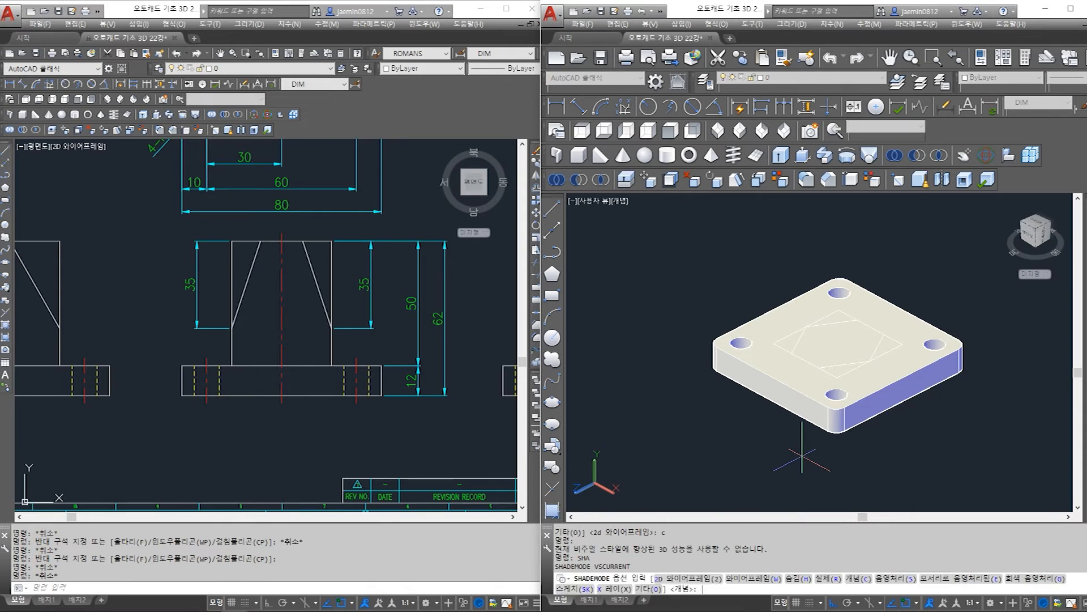
text(2)
key(Return)
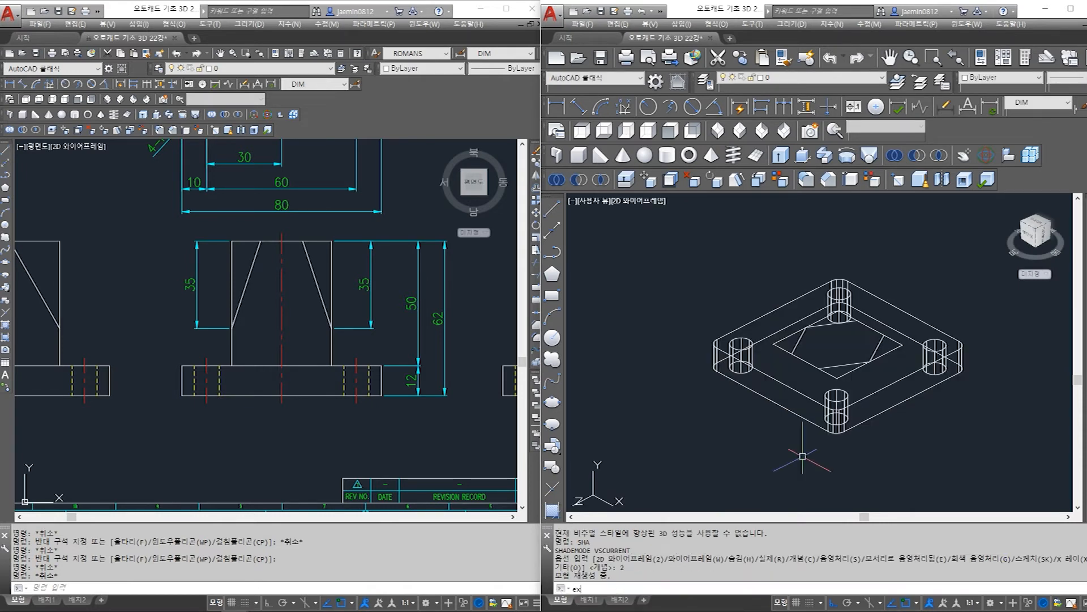
- Extrude the central square outline on the plate's top face 50 mm upward to form the post
text(ext)
key(Return)
click(842, 367)
key(Return)
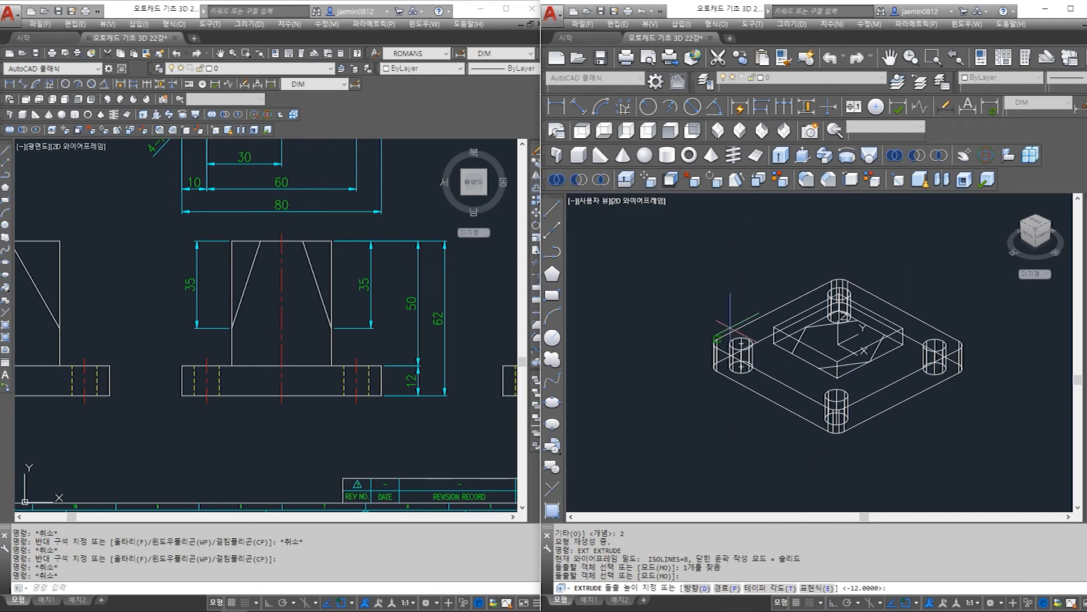
shift+middle_drag(807, 372, 836, 368)
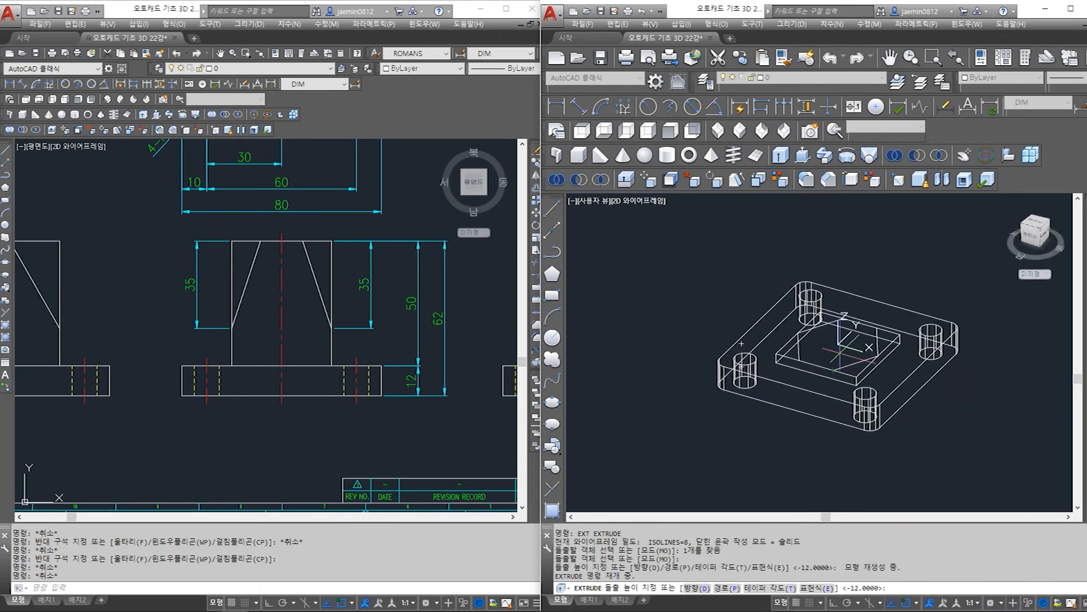
shift+middle_drag(853, 315, 851, 296)
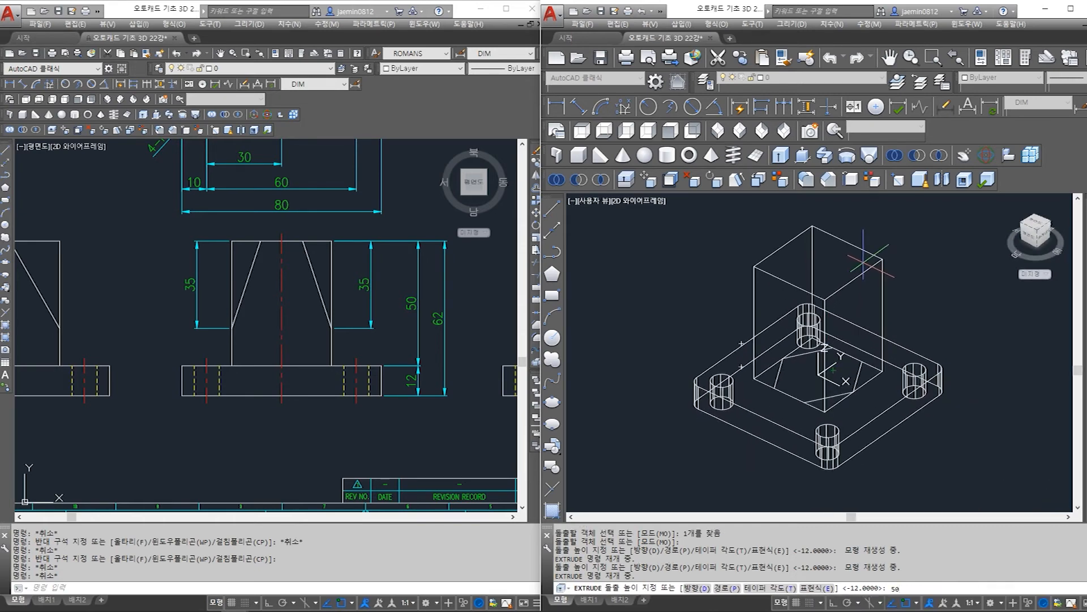
key(Return)
- Examine the angled cut lines at the post's base and compare them with the isometric view in the reference drawing
shift+middle_drag(917, 436, 841, 362)
click(839, 357)
click(795, 359)
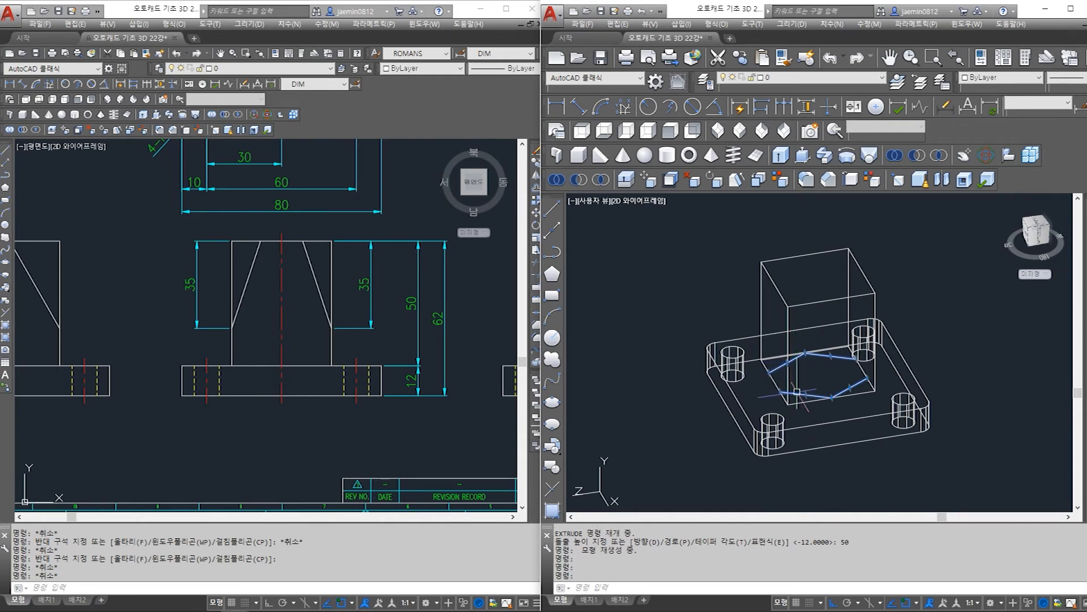
key(Escape)
click(354, 385)
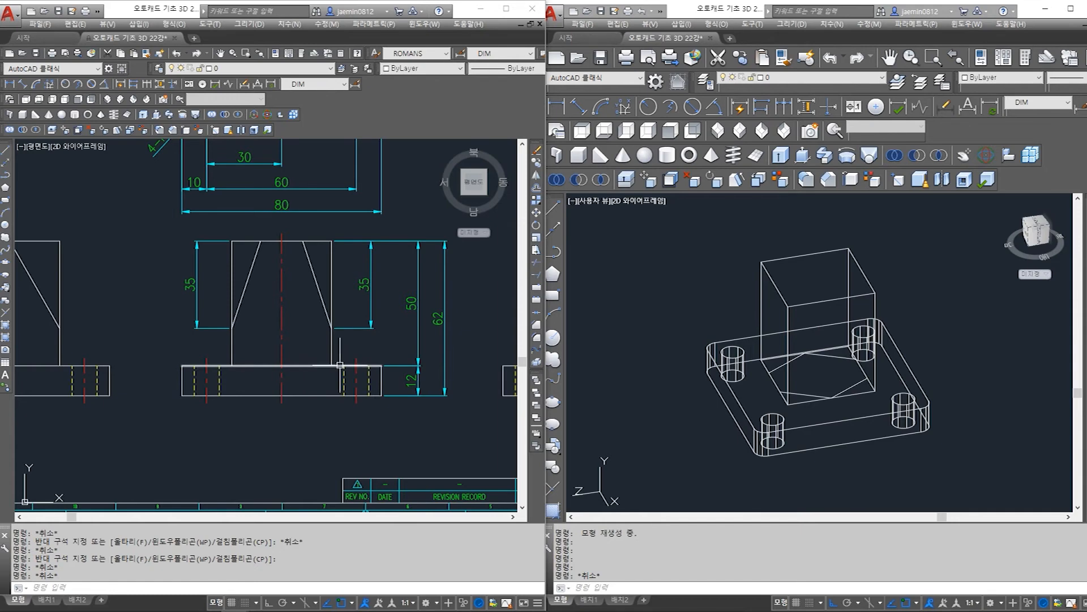
scroll(353, 371, down, 2)
middle_drag(507, 177, 323, 278)
scroll(323, 278, up, 2)
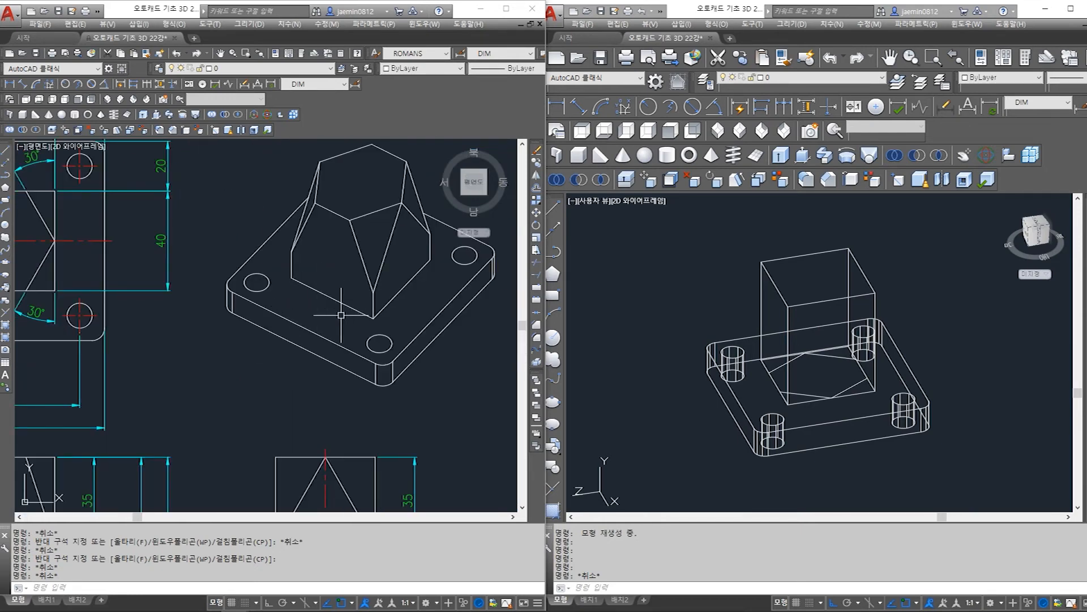
- Move the four angled cut lines from the post's base up 50 mm onto its top face
click(651, 424)
shift+middle_drag(650, 424, 687, 427)
scroll(687, 439, up, 1)
scroll(687, 439, down, 1)
text(m)
key(Return)
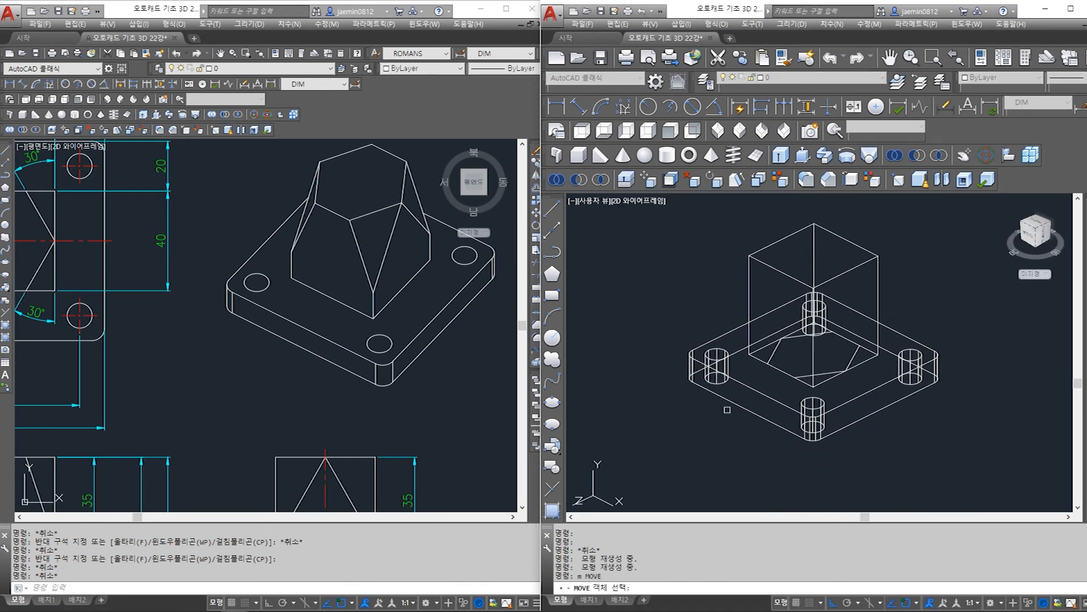
click(779, 347)
click(797, 336)
click(851, 356)
click(826, 373)
key(Return)
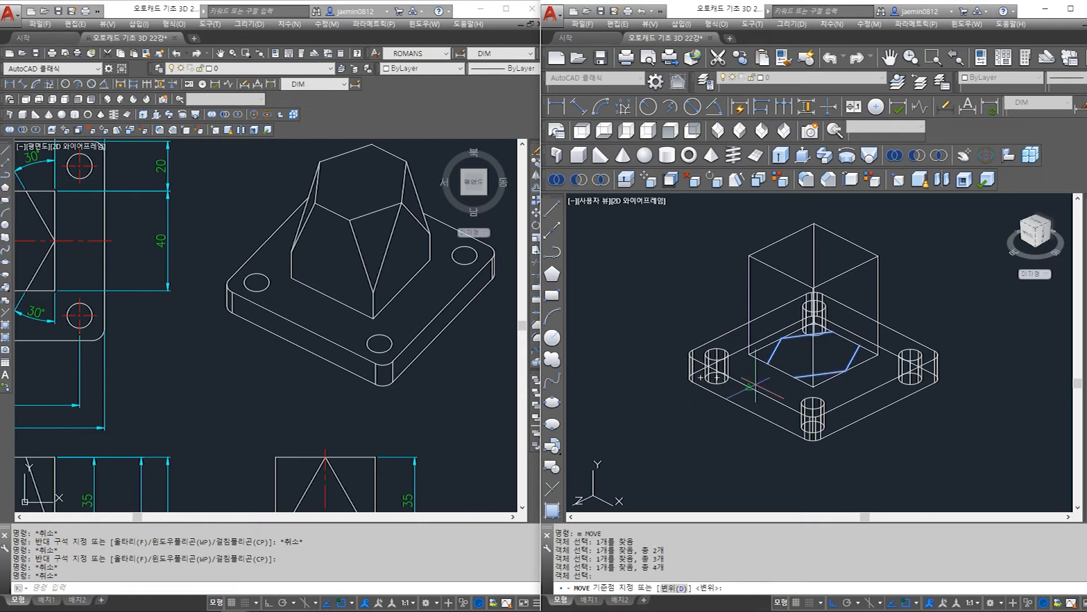
click(697, 450)
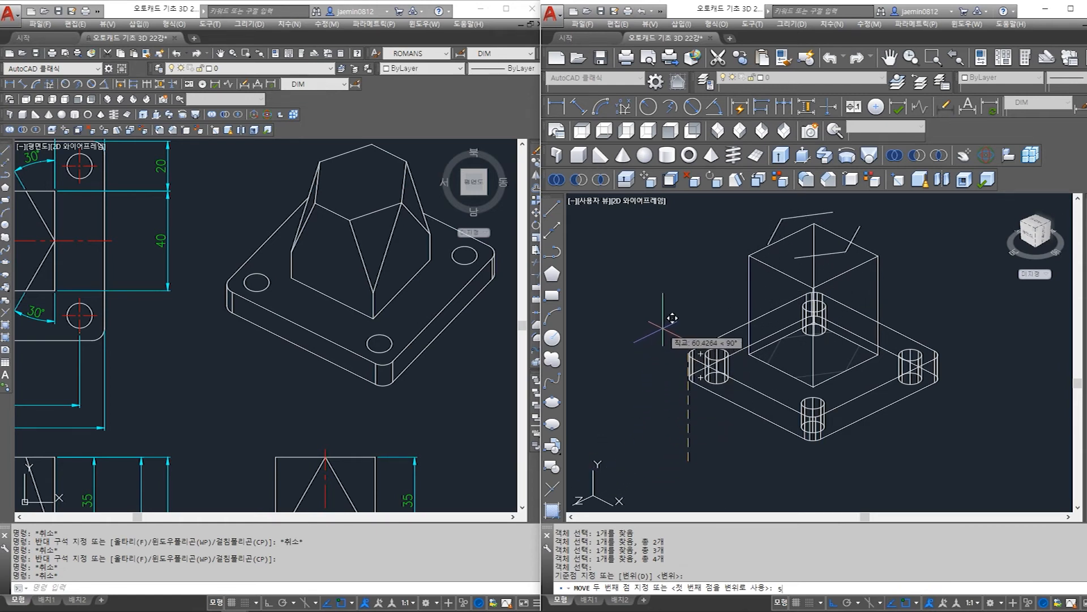
key(Return)
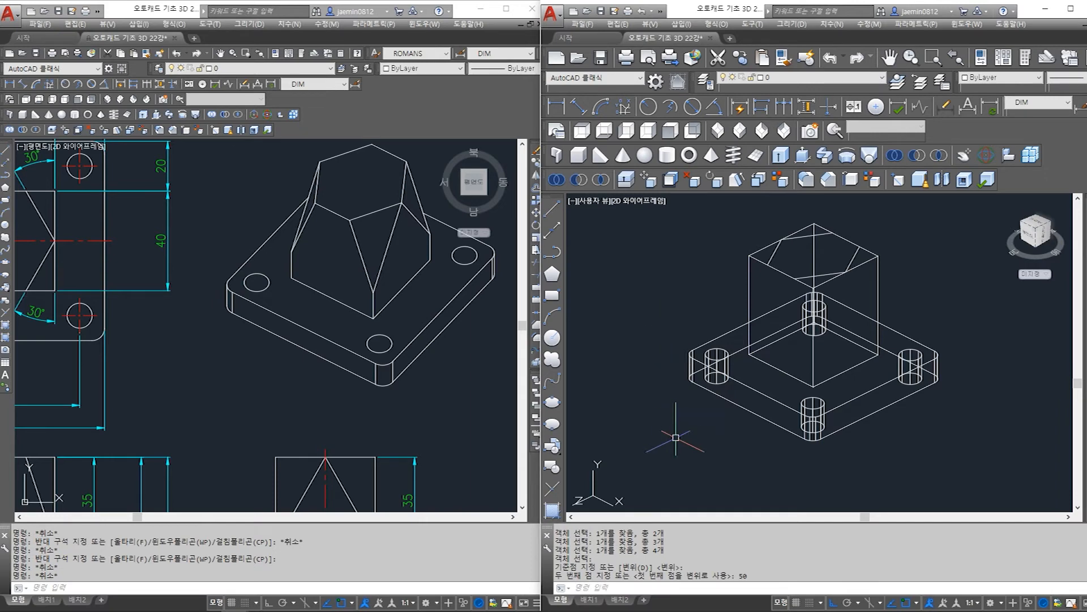
- Apply the Conceptual visual style and show the shaded model from the southeast isometric view
key(Return)
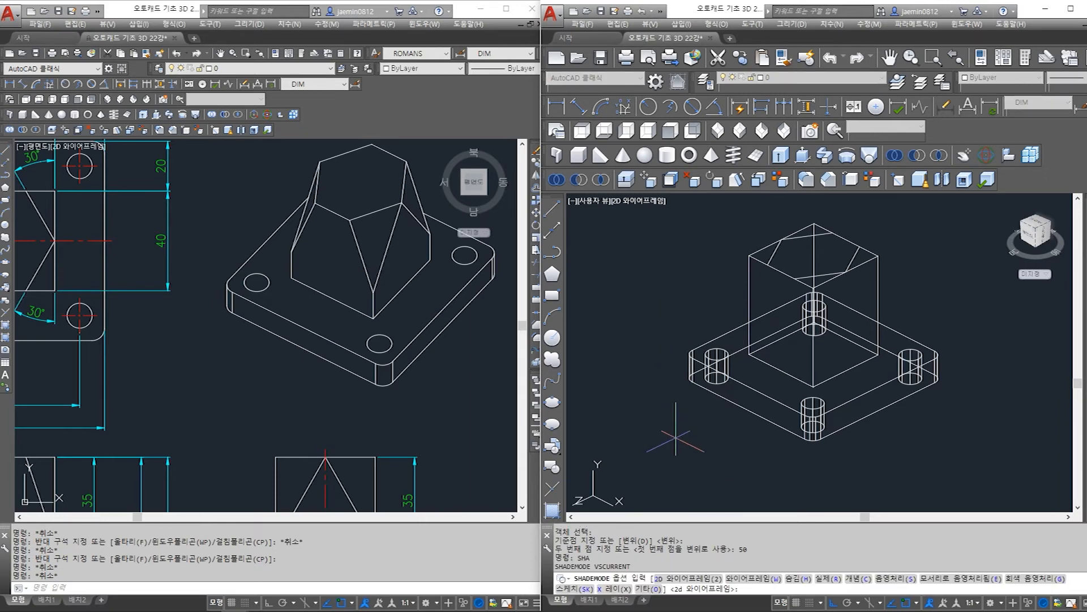
text(c)
key(Return)
mouse_move(676, 437)
shift+middle_down()
mouse_move(891, 253)
mouse_move(963, 396)
mouse_move(929, 447)
mouse_move(931, 431)
mouse_move(956, 432)
mouse_move(944, 452)
mouse_move(906, 419)
mouse_move(921, 409)
mouse_move(849, 387)
shift+middle_up()
scroll(897, 422, down, 3)
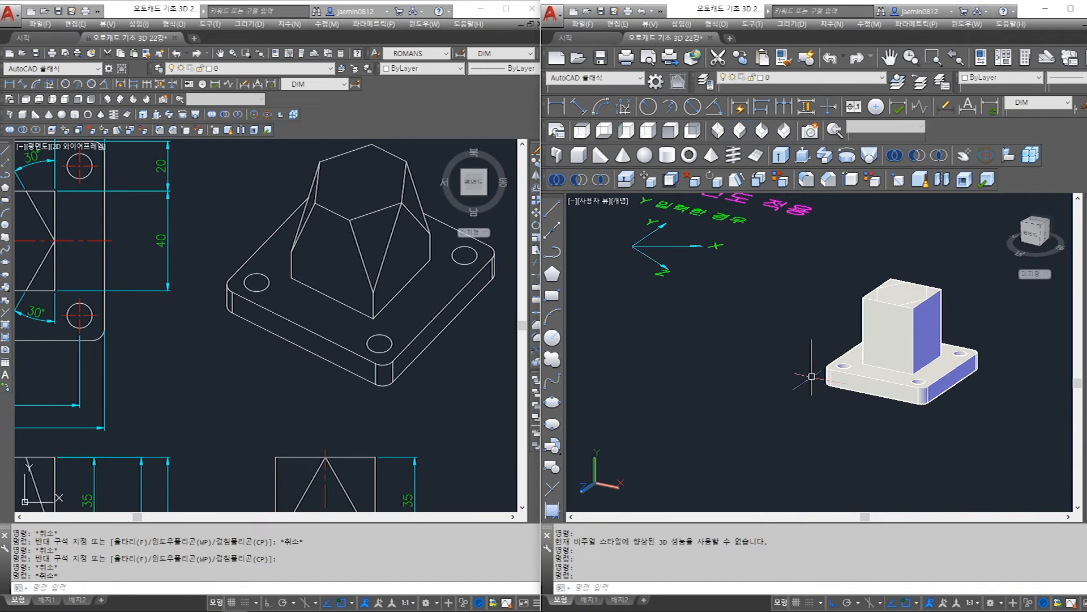
scroll(786, 308, down, 3)
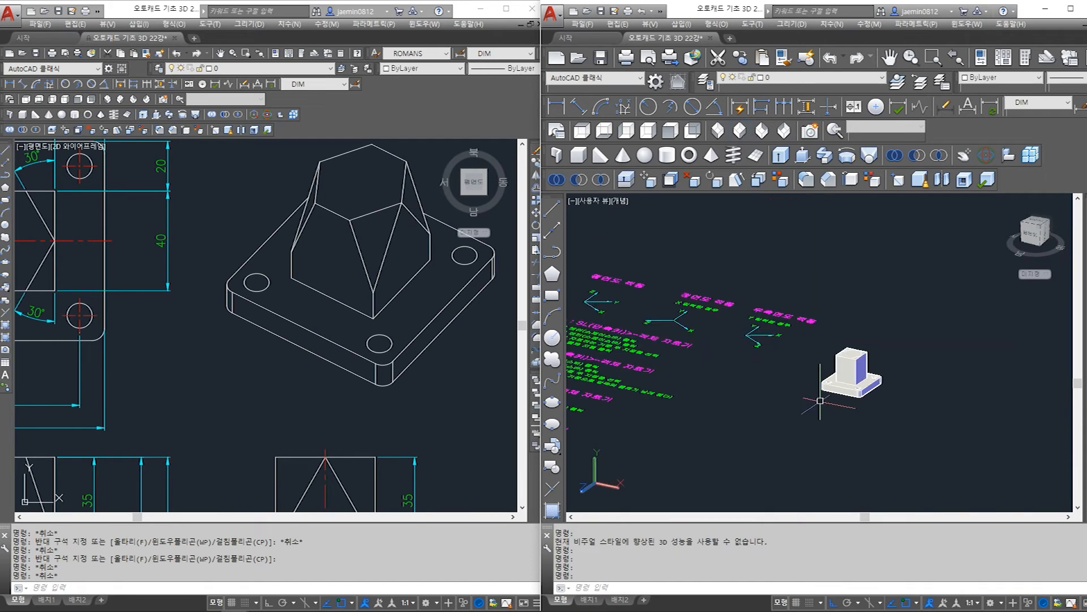
click(740, 131)
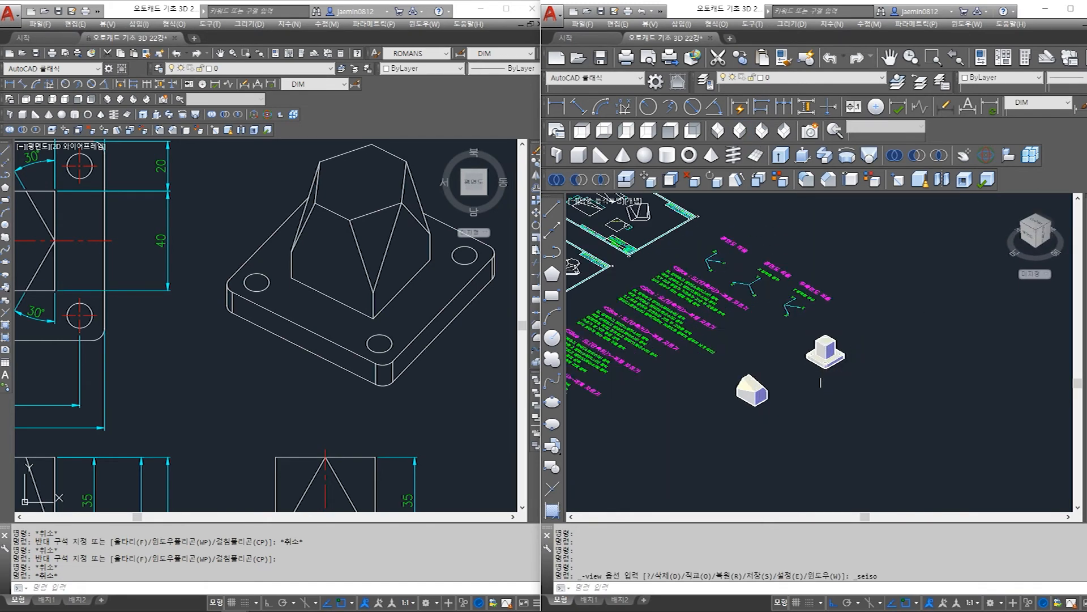
scroll(821, 382, up, 3)
scroll(798, 396, up, 2)
- Examine the loose vertical line in front of the plate and the four top corners of the post
click(803, 402)
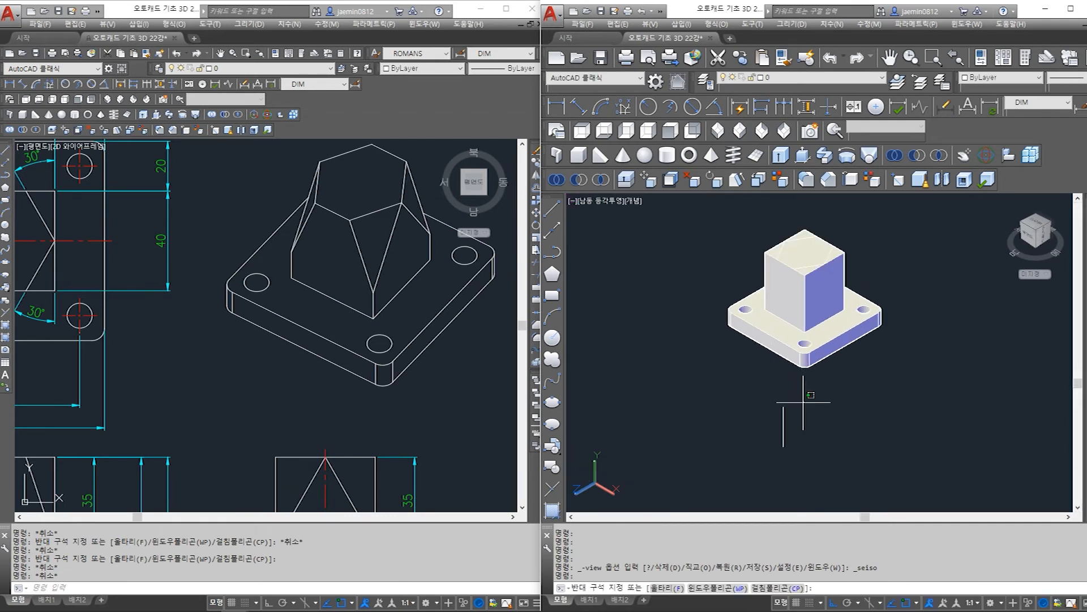
click(771, 424)
key(Escape)
click(822, 403)
click(765, 428)
key(Escape)
click(821, 403)
click(751, 432)
key(Escape)
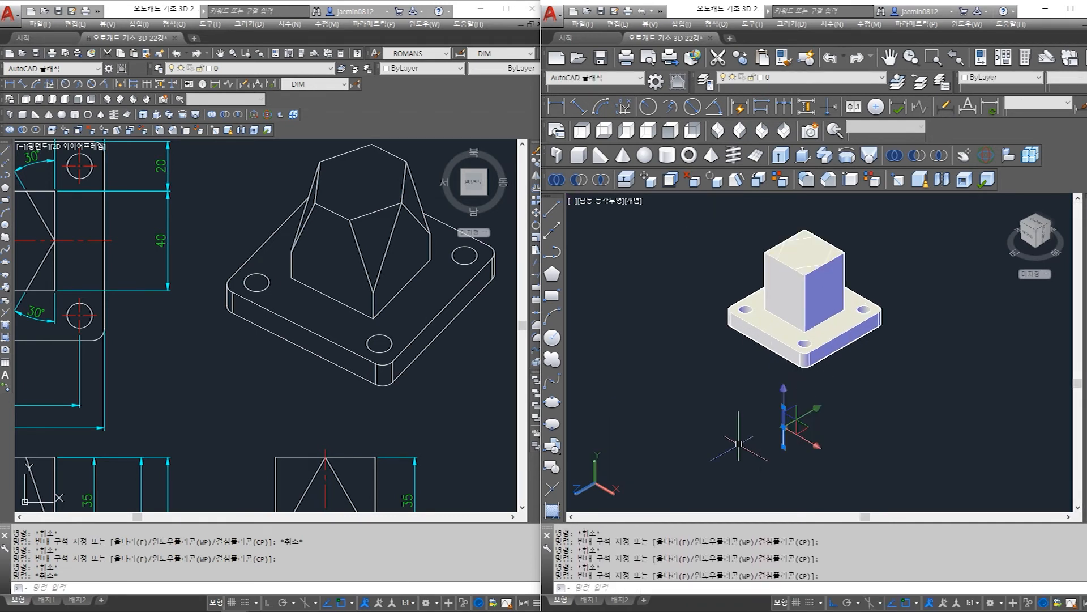
key(Escape)
scroll(801, 306, up, 3)
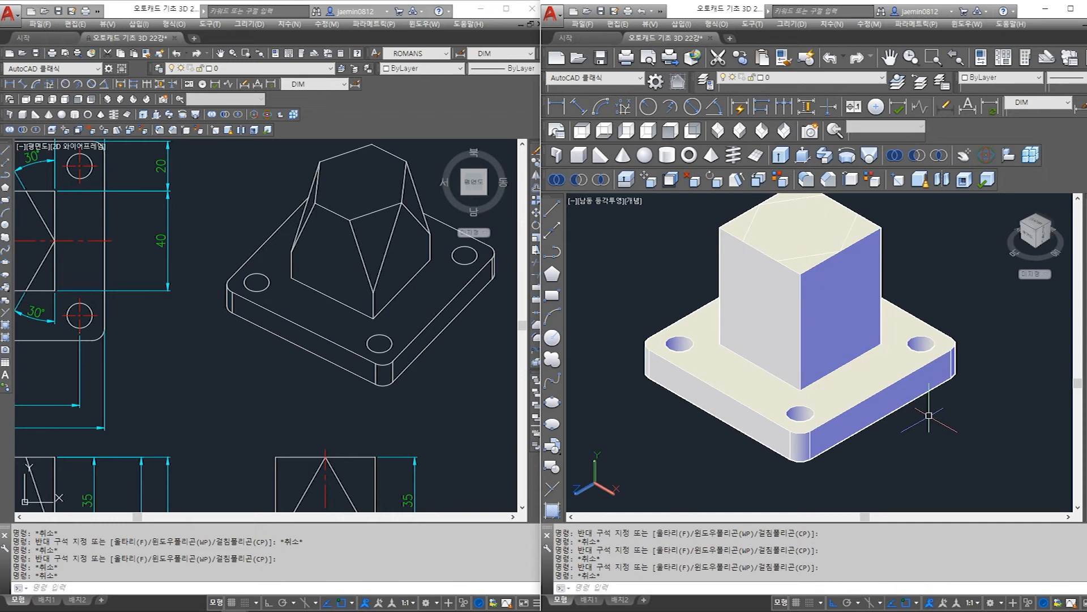
scroll(929, 415, down, 2)
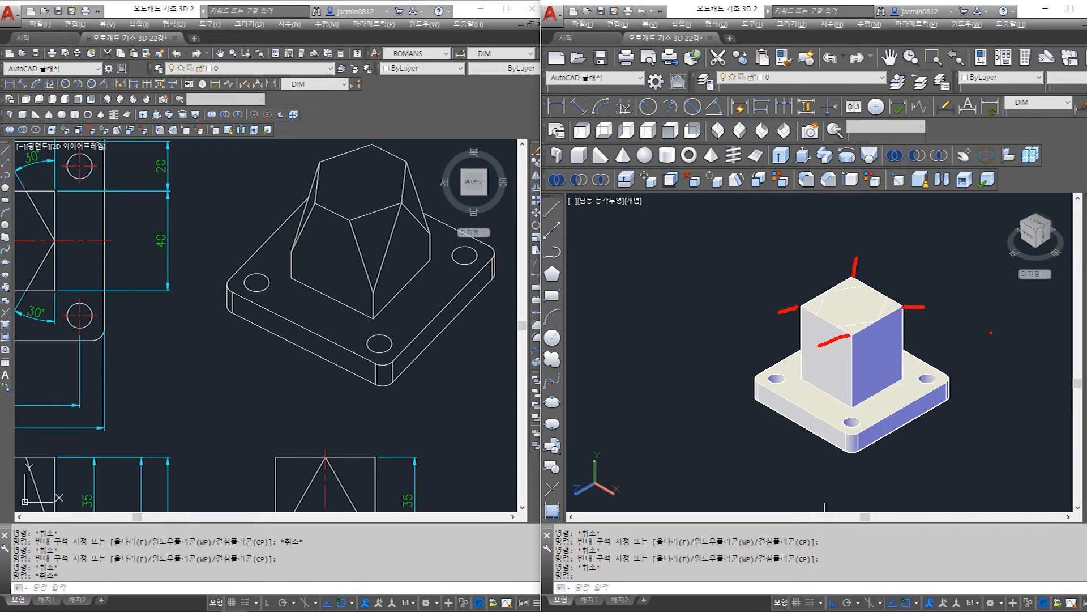
key(Escape)
middle_drag(890, 503, 889, 409)
- Assign the loose vertical line in front of the plate to the green layer
click(870, 415)
click(796, 446)
key(Escape)
click(869, 415)
click(781, 440)
click(864, 407)
click(779, 434)
key(Escape)
click(877, 395)
click(777, 440)
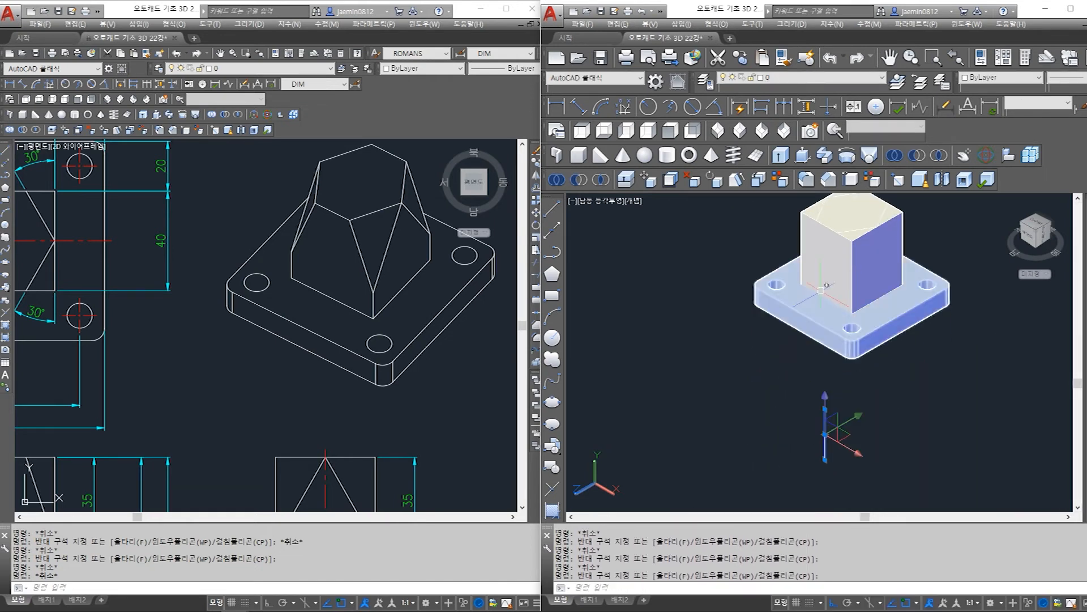
click(804, 78)
click(796, 117)
key(Escape)
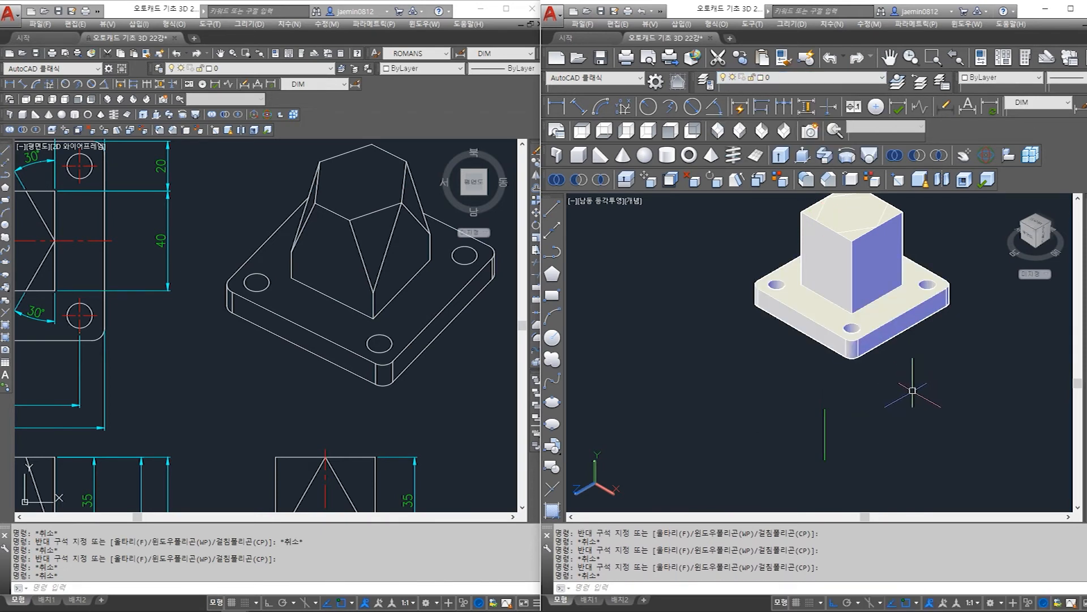
- Copy the green vertical line from its upper endpoint to each of the post's four top corners
middle_drag(881, 417, 873, 437)
text(co)
key(Return)
click(875, 439)
click(781, 450)
key(Return)
click(815, 428)
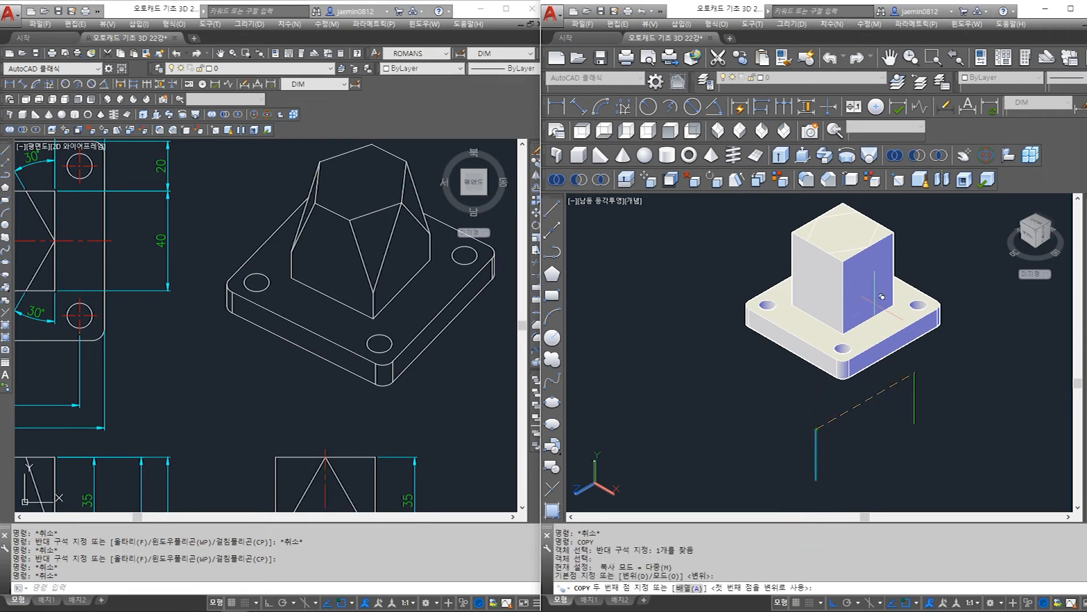
scroll(854, 263, up, 5)
click(829, 228)
middle_drag(780, 262, 860, 363)
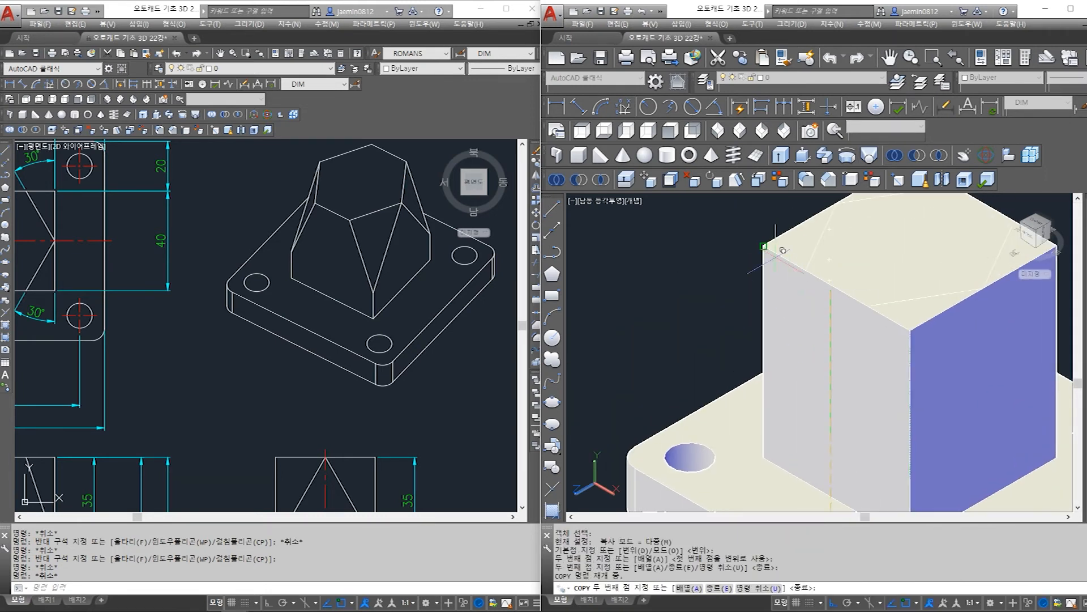
click(763, 246)
middle_drag(1056, 247, 865, 308)
click(865, 309)
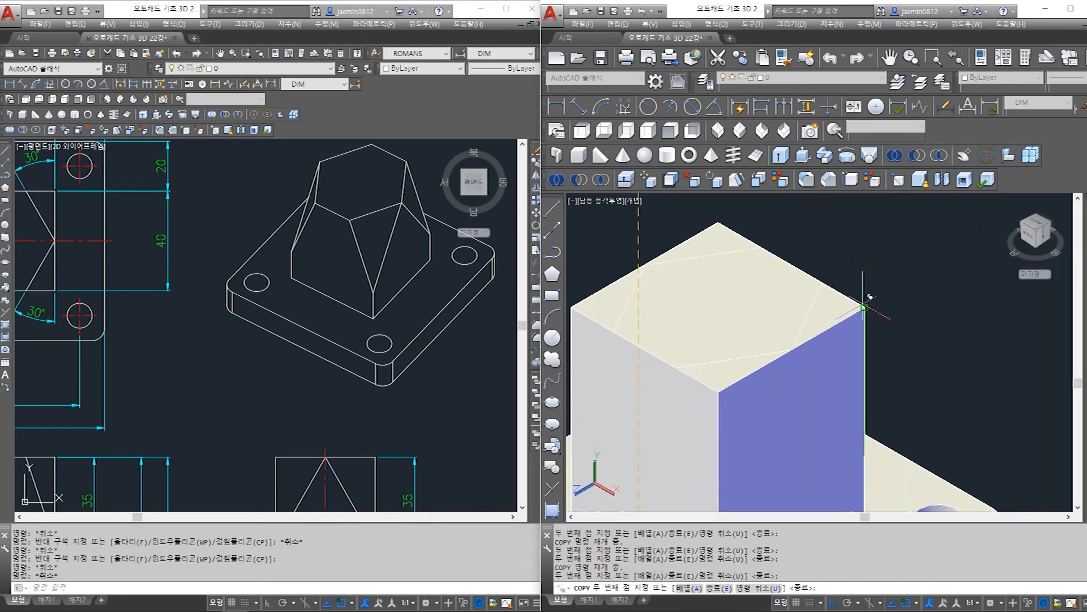
click(718, 222)
scroll(737, 255, down, 6)
shift+middle_drag(837, 323, 988, 314)
shift+middle_drag(905, 340, 762, 355)
key(Escape)
- Switch the model to the 2D Wireframe visual style and inspect the copied green lines on the post's edges
shift+middle_drag(935, 432, 956, 439)
text(sha)
key(Return)
text(2)
key(Return)
shift+middle_drag(910, 442, 935, 410)
mouse_move(912, 414)
shift+middle_down()
mouse_move(899, 417)
mouse_move(905, 432)
mouse_move(859, 427)
mouse_move(917, 429)
shift+middle_up()
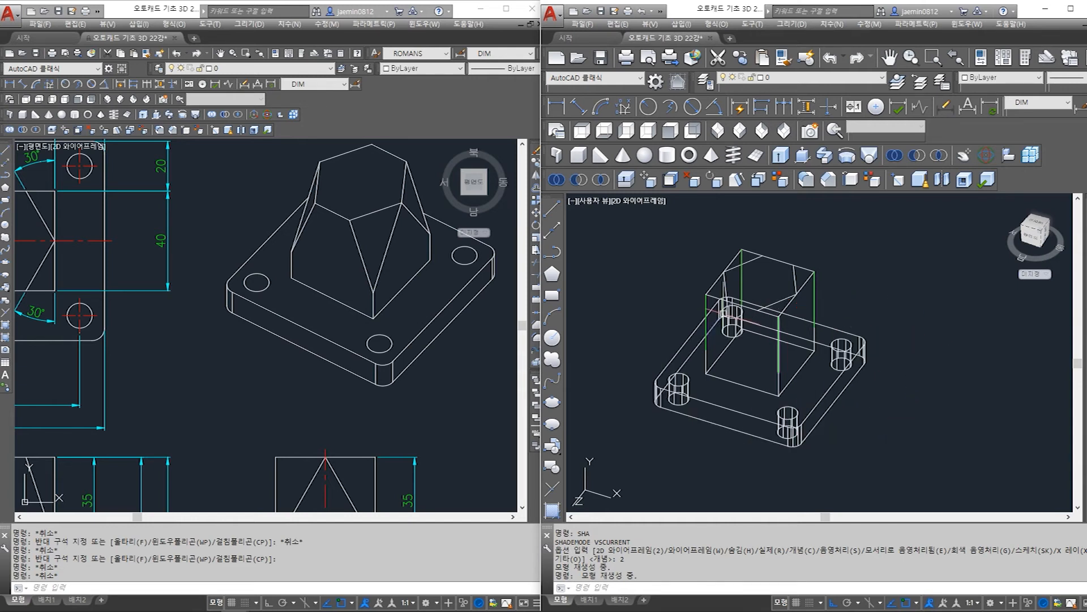
scroll(760, 385, down, 3)
scroll(781, 389, up, 2)
- Copy the whole model, with its plate, post, cut lines and green edge lines, to an empty spot beside the original
key(Escape)
key(Escape)
text(cc)
key(Return)
click(822, 250)
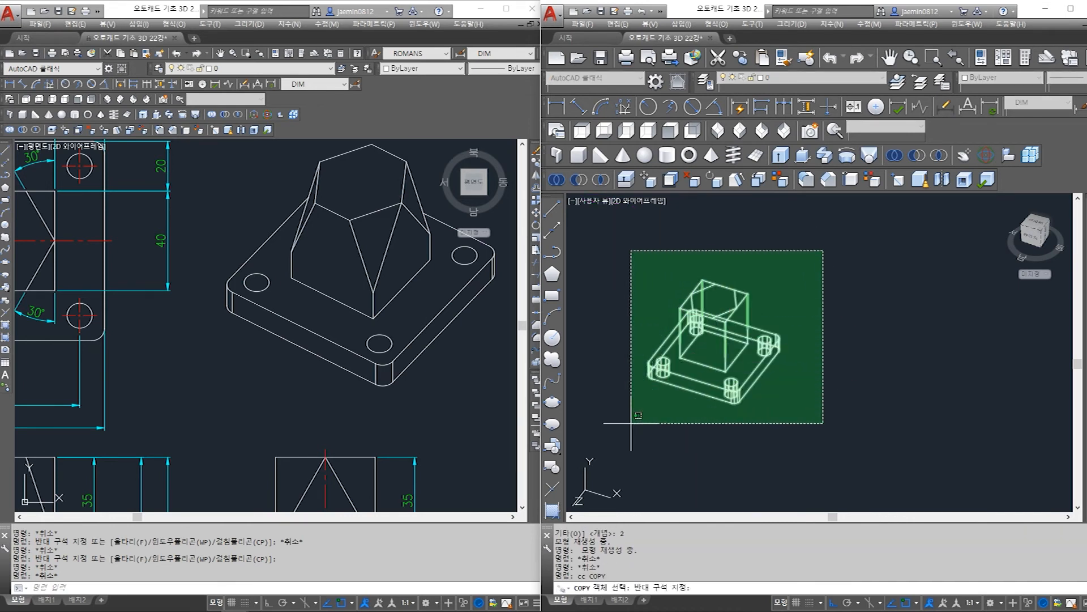
click(628, 444)
key(Return)
click(657, 420)
click(828, 471)
key(Escape)
middle_drag(774, 420, 780, 421)
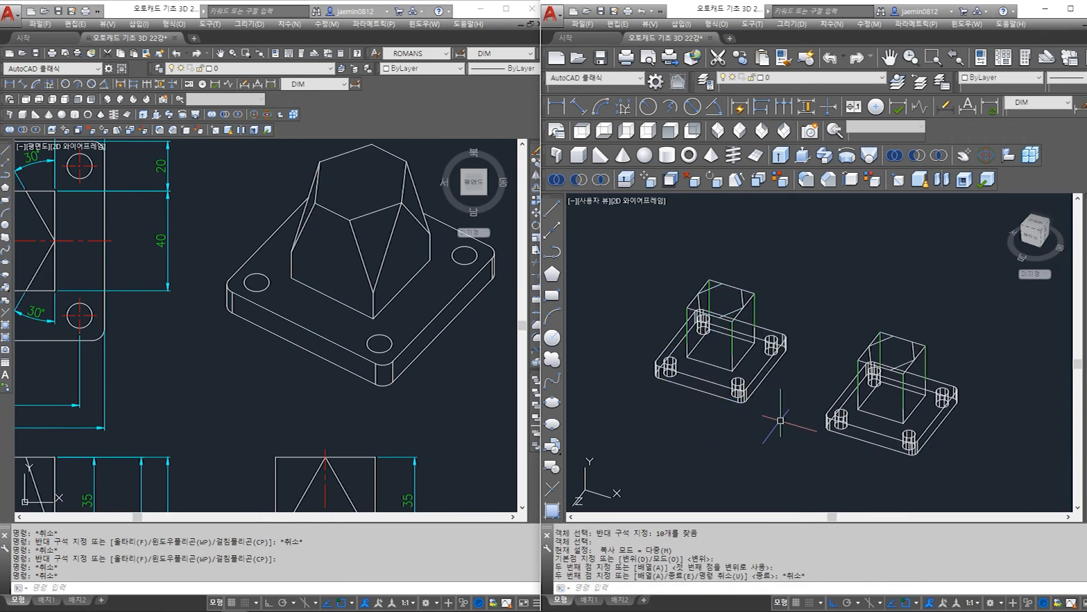
- Check on the original model whether the post and the plate are selected as separate solids
scroll(780, 420, up, 1)
scroll(781, 419, up, 1)
middle_drag(780, 419, 804, 411)
scroll(804, 412, down, 2)
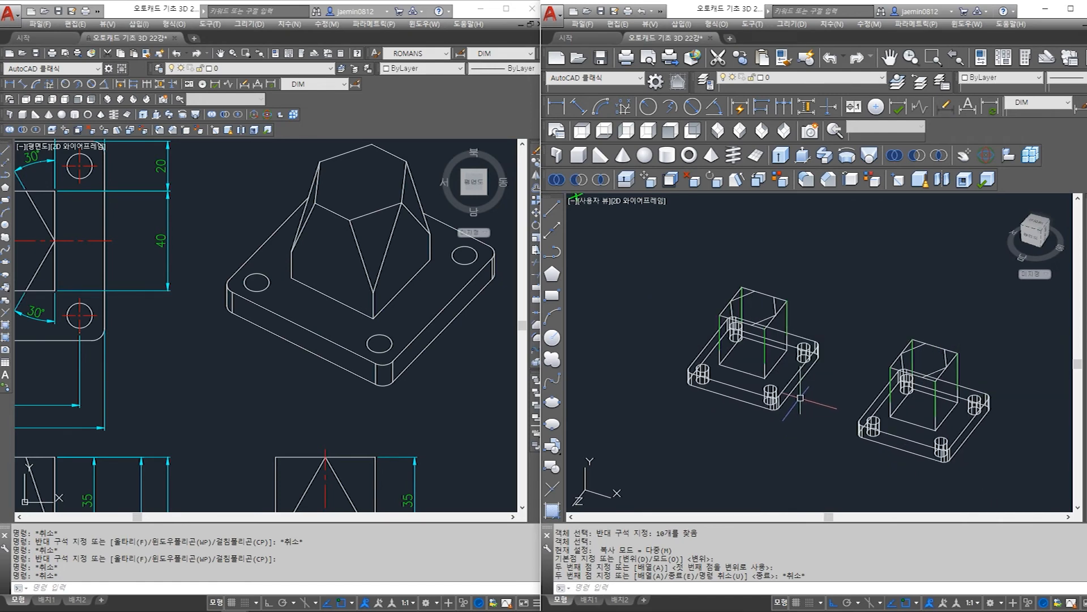
scroll(807, 436, up, 2)
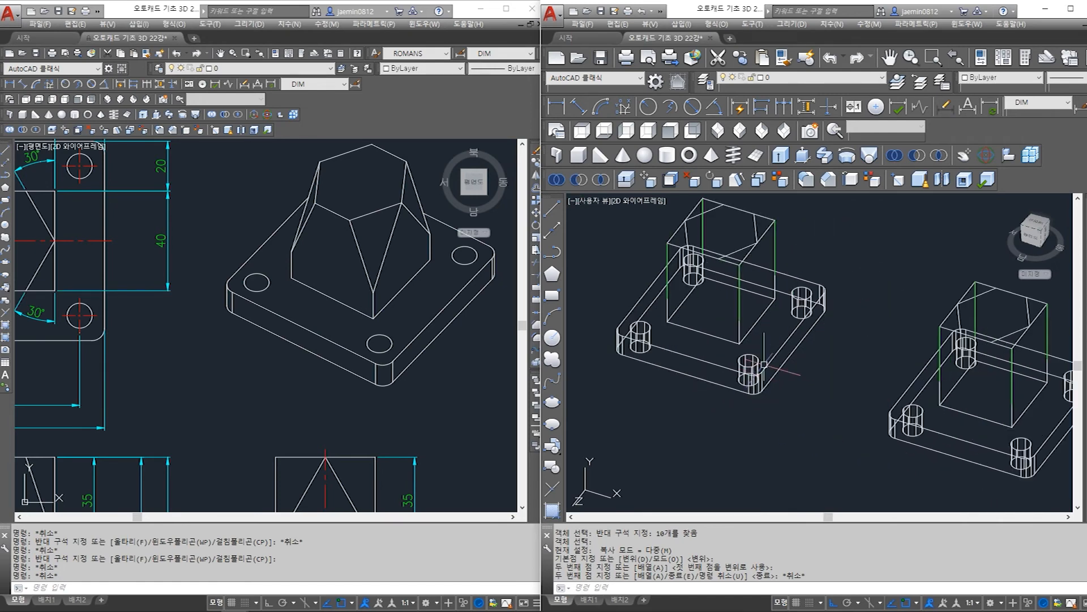
middle_drag(792, 367, 792, 395)
key(Escape)
click(784, 373)
key(Escape)
click(743, 367)
key(Escape)
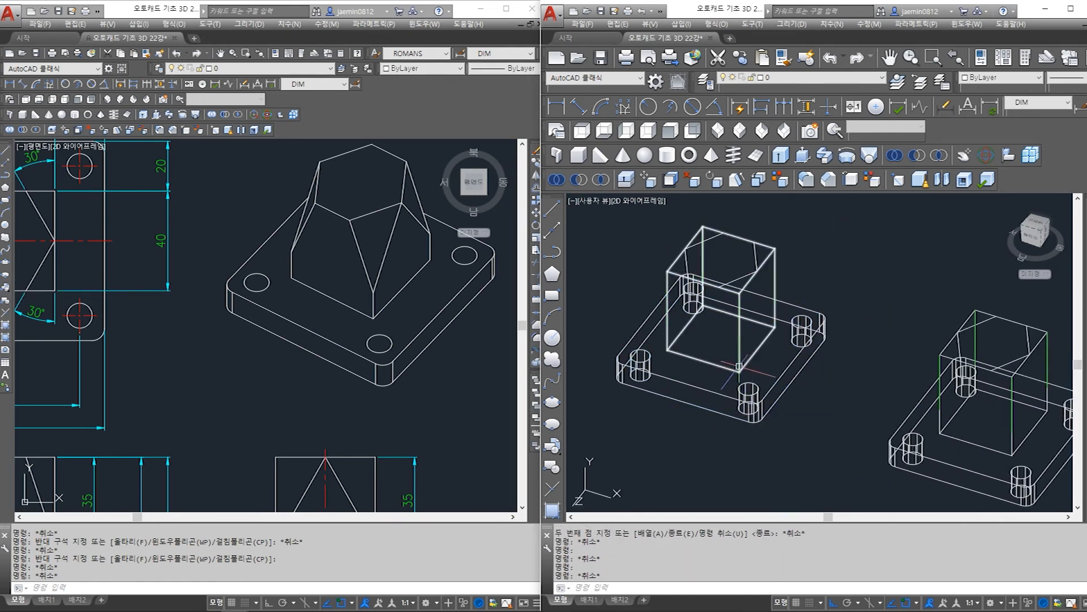
click(739, 356)
key(Escape)
click(773, 386)
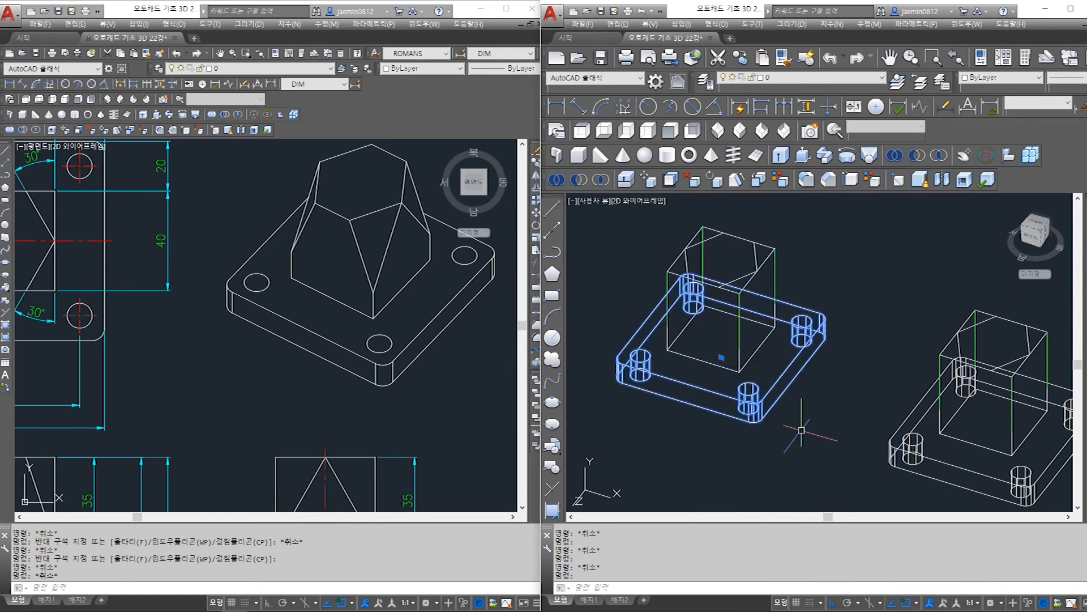
key(Escape)
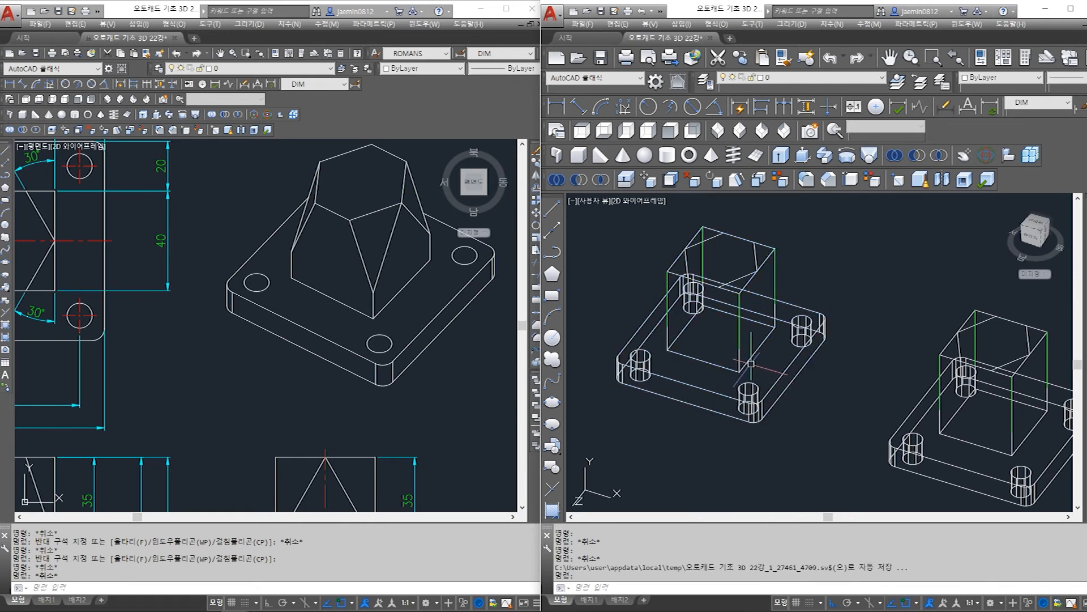
click(740, 365)
click(771, 378)
key(Escape)
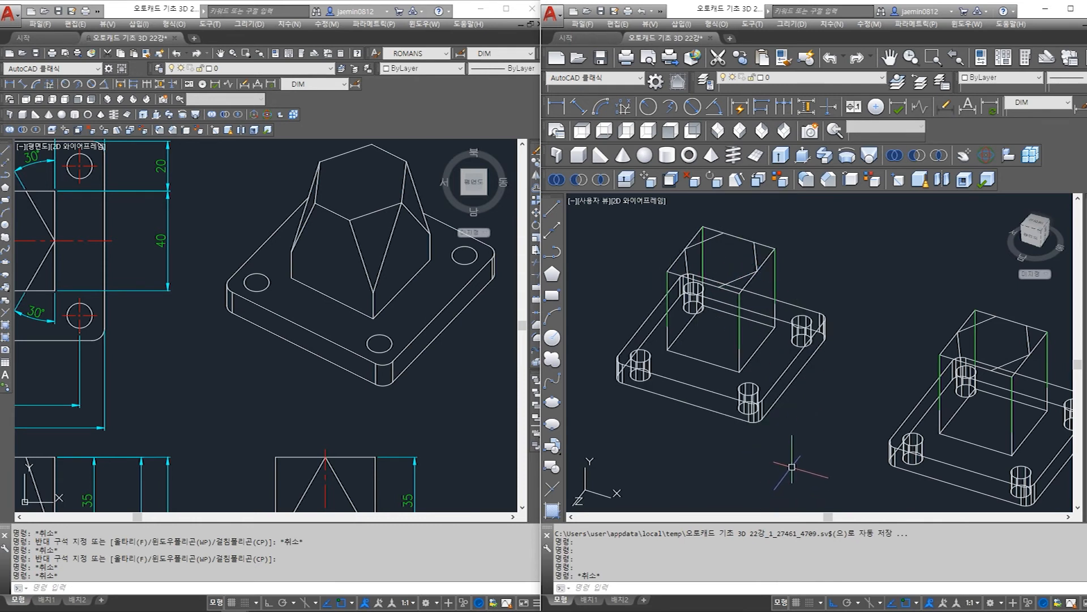
- Union the original model's plate and post into one solid and check it by selecting it
text(uni)
key(Return)
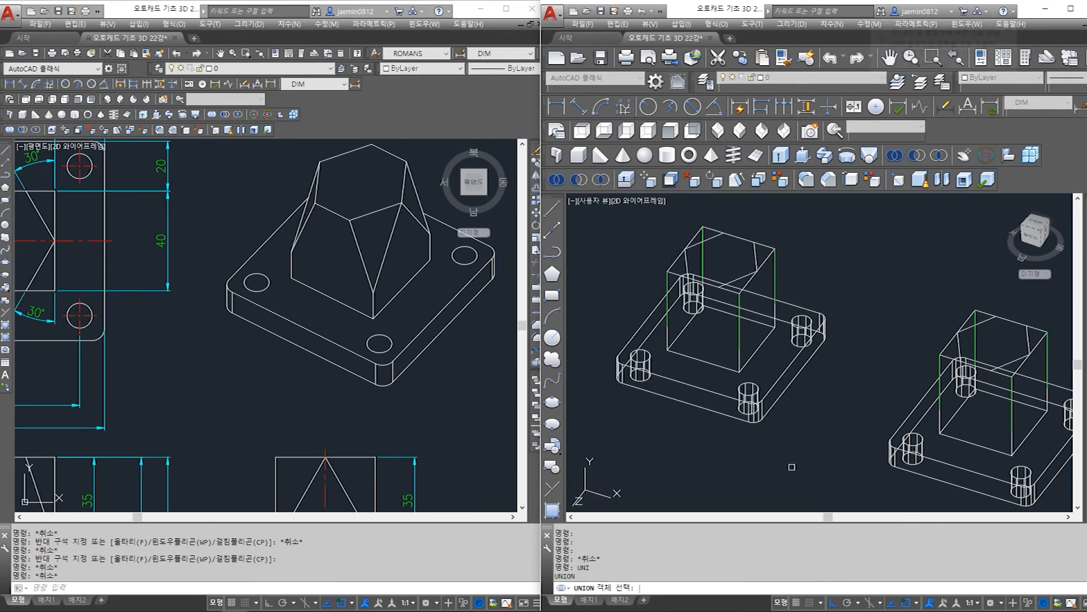
click(747, 377)
click(739, 364)
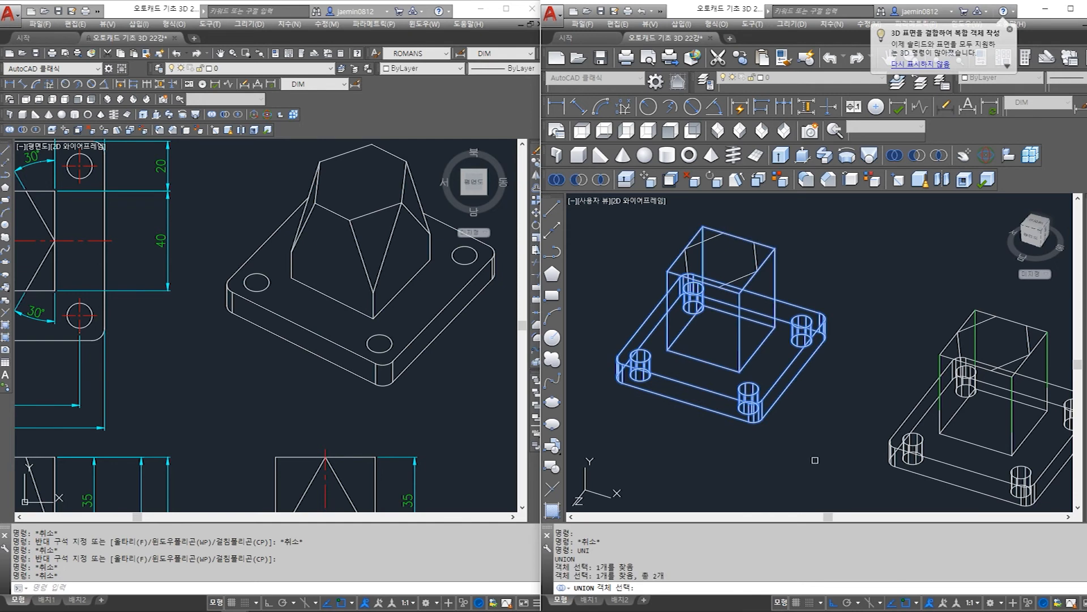
key(Return)
click(780, 433)
click(741, 386)
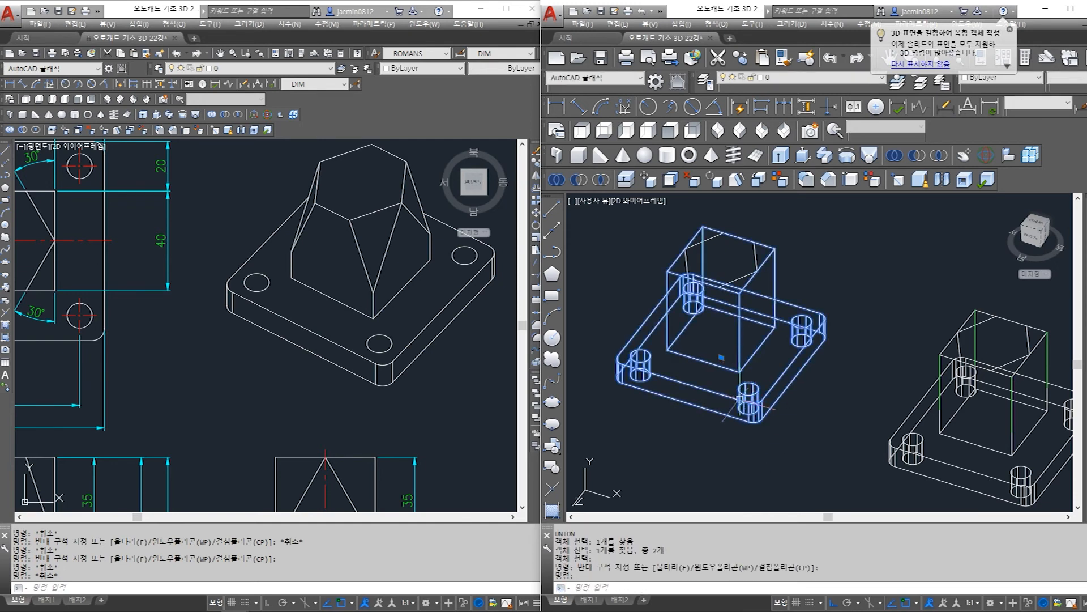
- Slice the unioned original at one post corner through the top cut line's endpoints and the green edge line's lower end, keeping the main body
key(Escape)
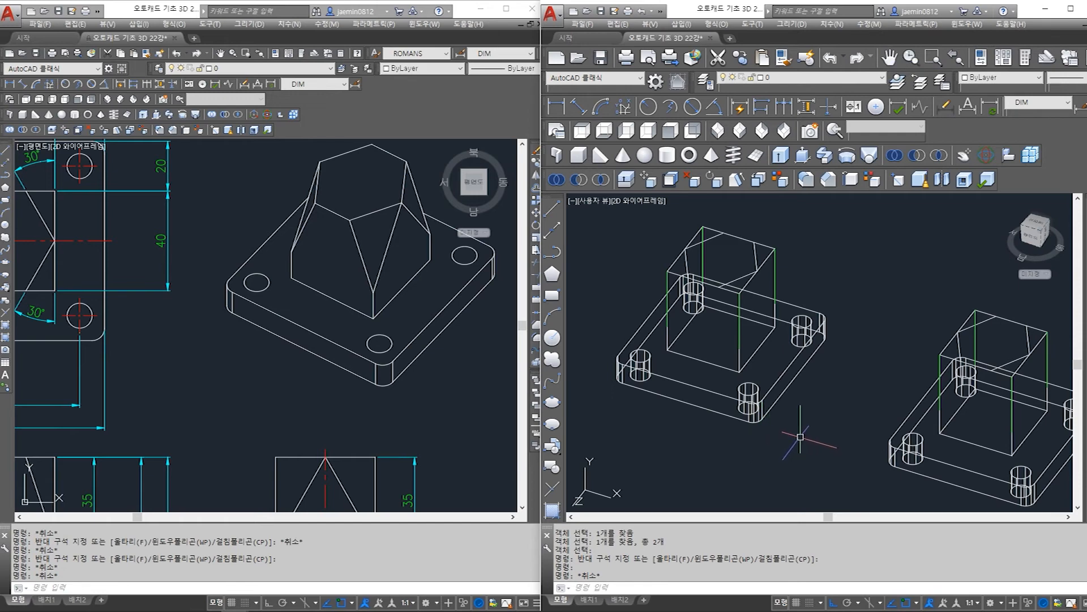
mouse_move(804, 432)
shift+middle_down()
mouse_move(784, 430)
mouse_move(810, 426)
shift+middle_up()
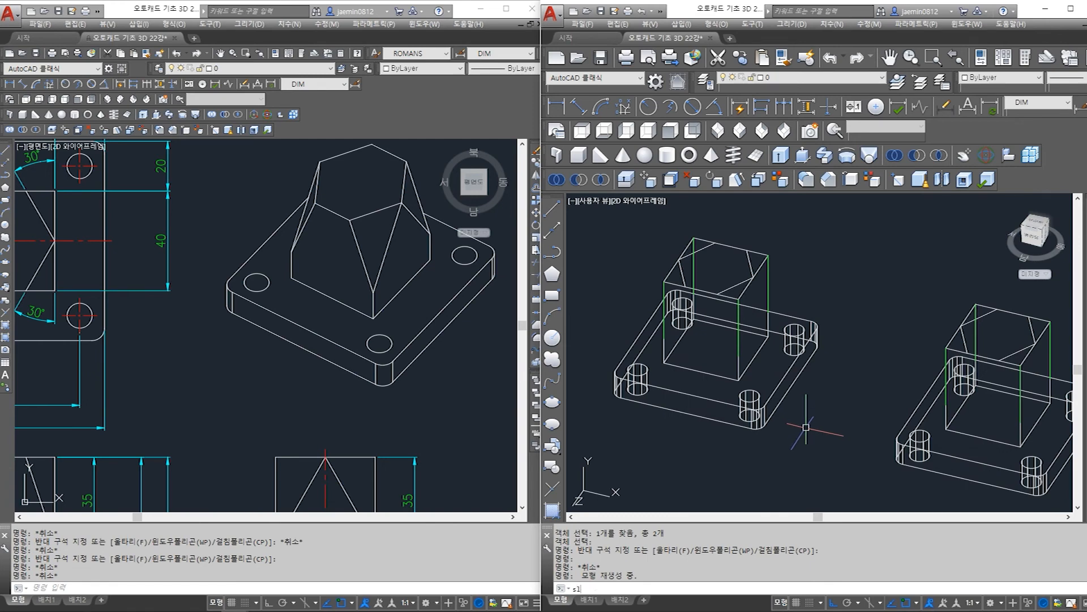
key(Return)
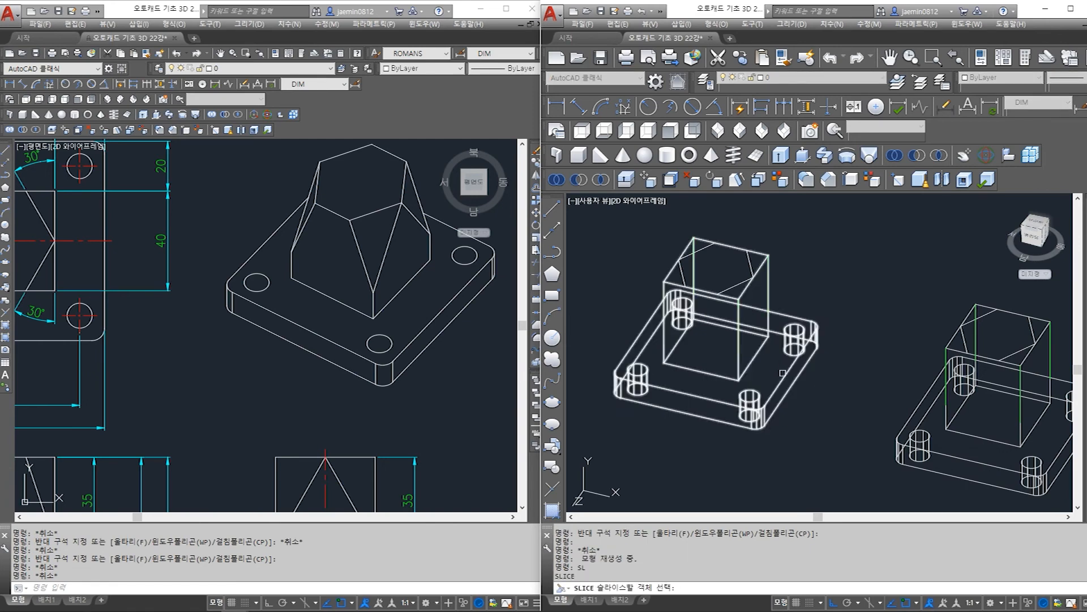
click(797, 435)
key(Return)
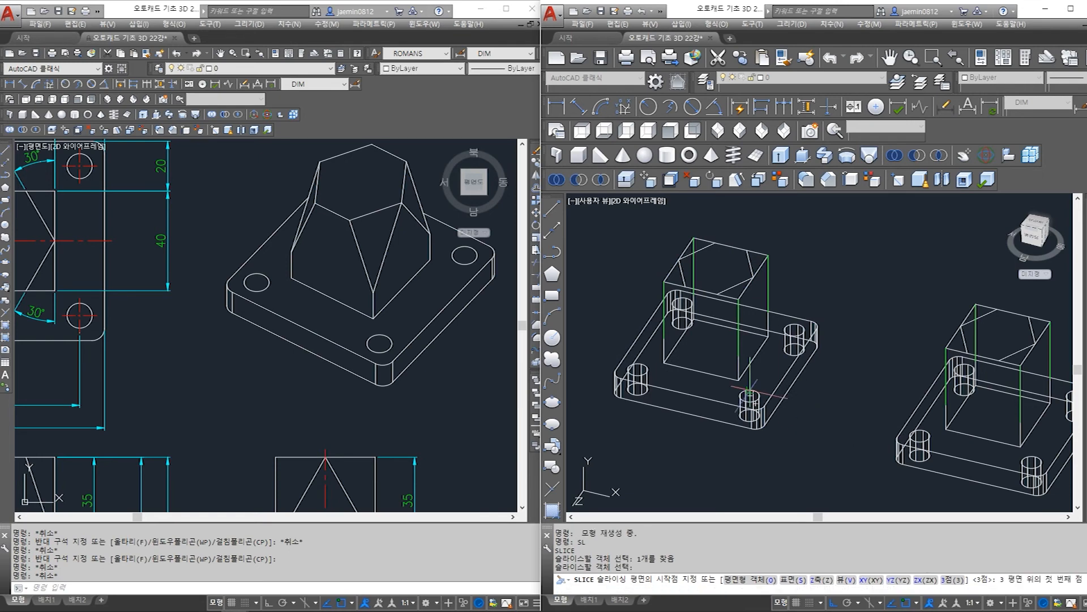
scroll(748, 391, up, 5)
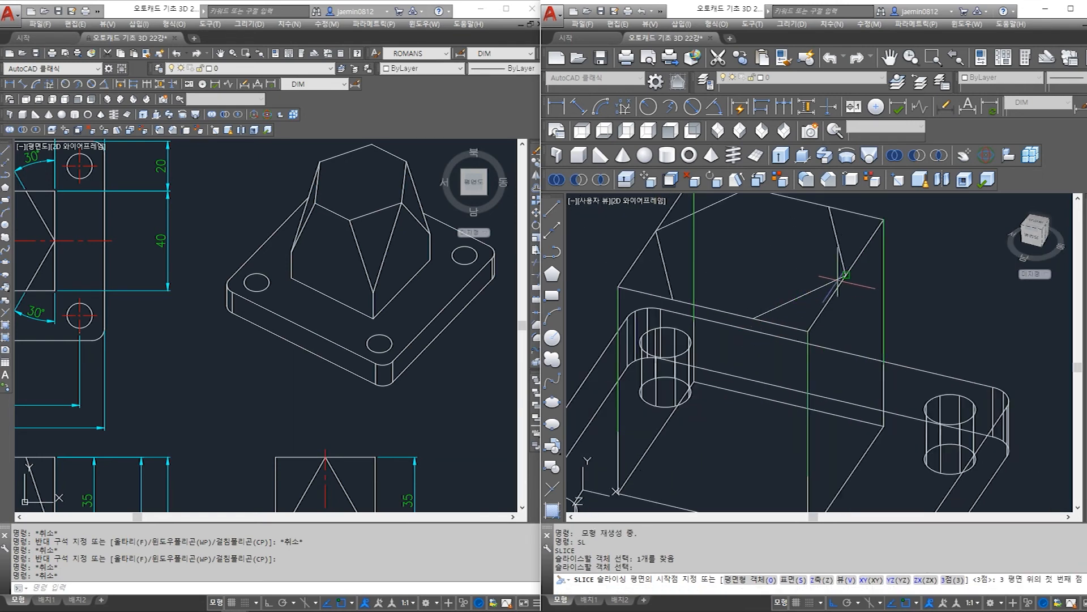
click(845, 276)
click(754, 317)
middle_drag(787, 389, 771, 324)
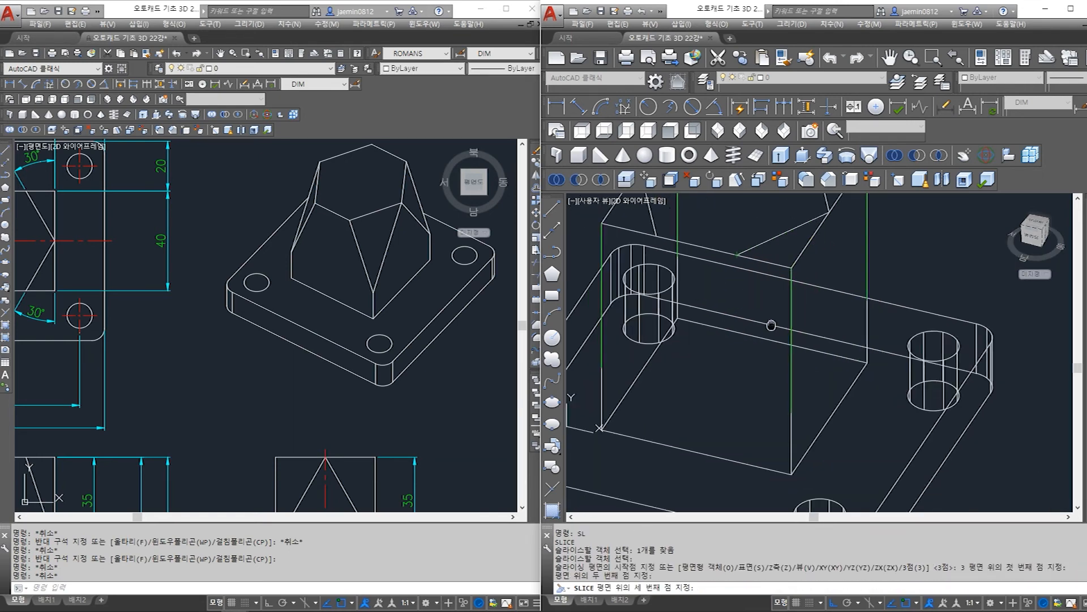
scroll(781, 390, down, 3)
click(782, 389)
scroll(779, 405, down, 2)
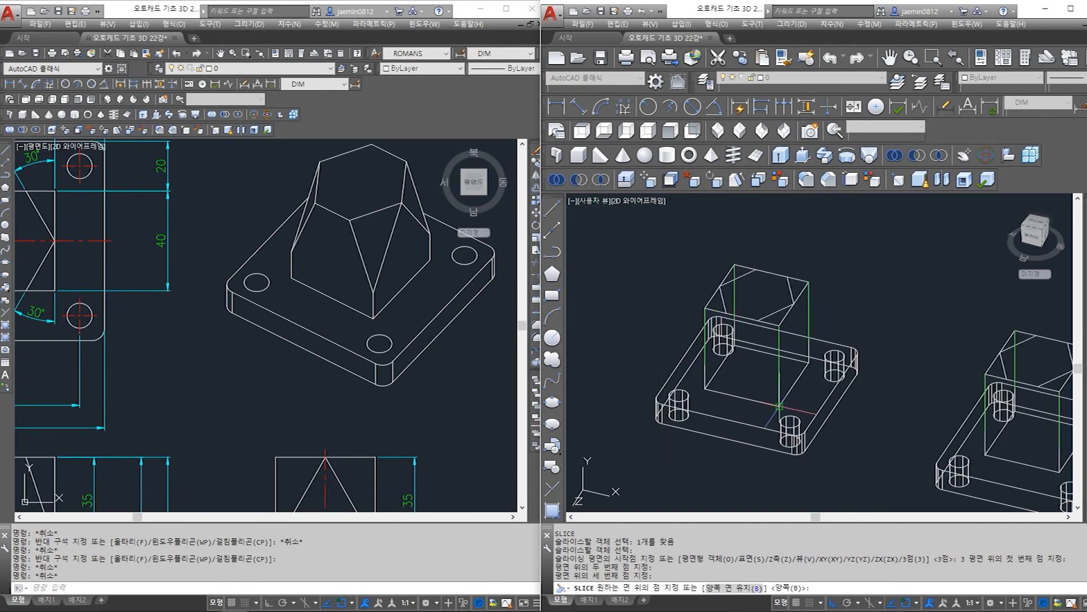
click(678, 399)
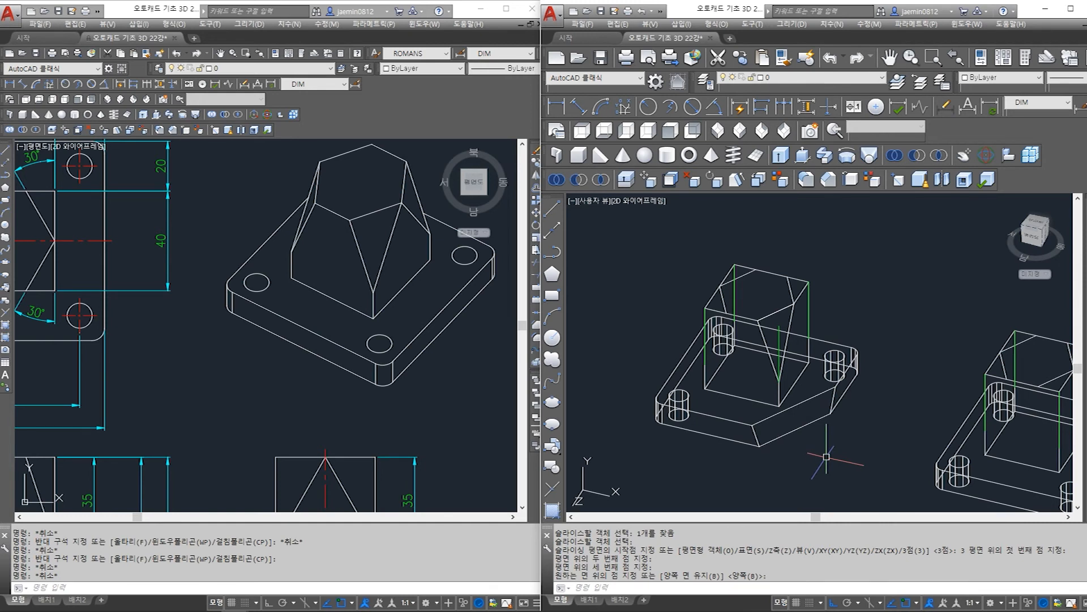
- Switch the model to the Conceptual visual style and inspect the sliced post corner and the plate beneath it
text(a)
key(Return)
text(c)
key(Return)
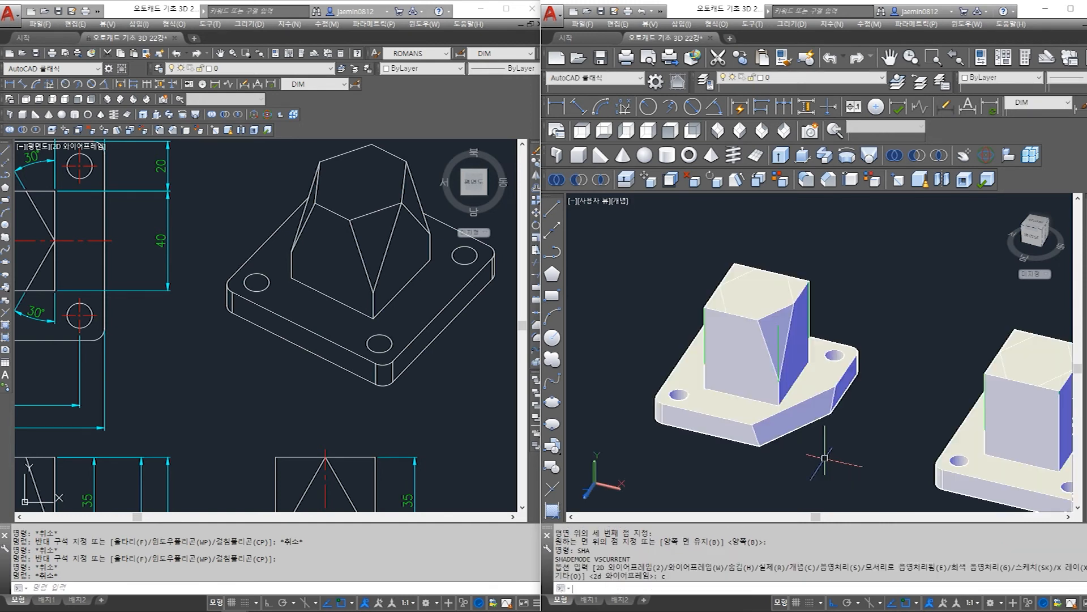
mouse_move(802, 461)
shift+middle_down()
mouse_move(887, 425)
mouse_move(773, 418)
mouse_move(820, 437)
shift+middle_up()
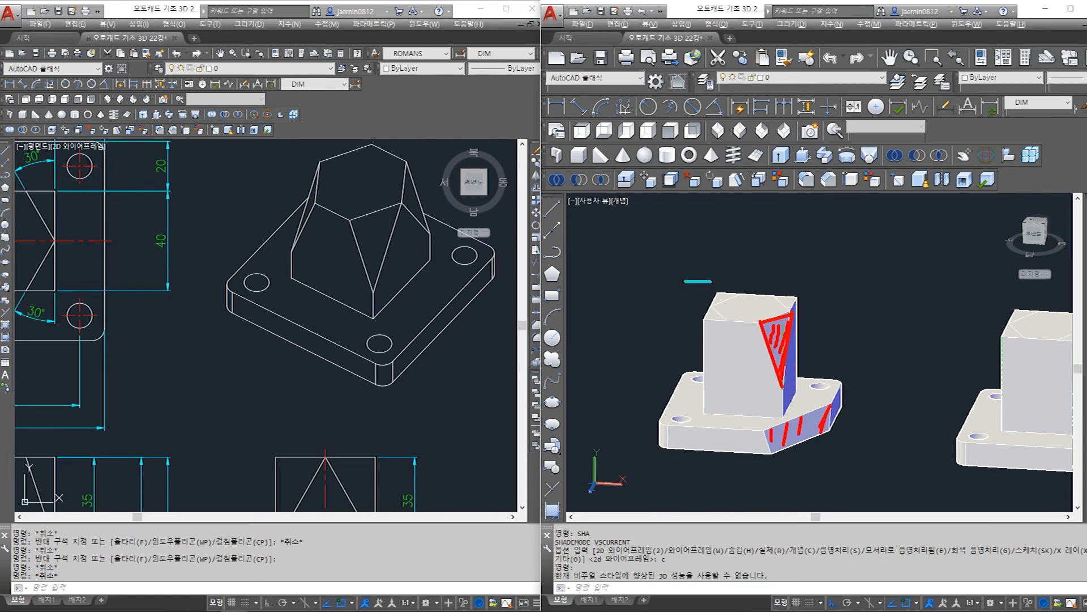
mouse_move(710, 281)
mouse_down()
mouse_move(876, 242)
mouse_move(839, 483)
mouse_up()
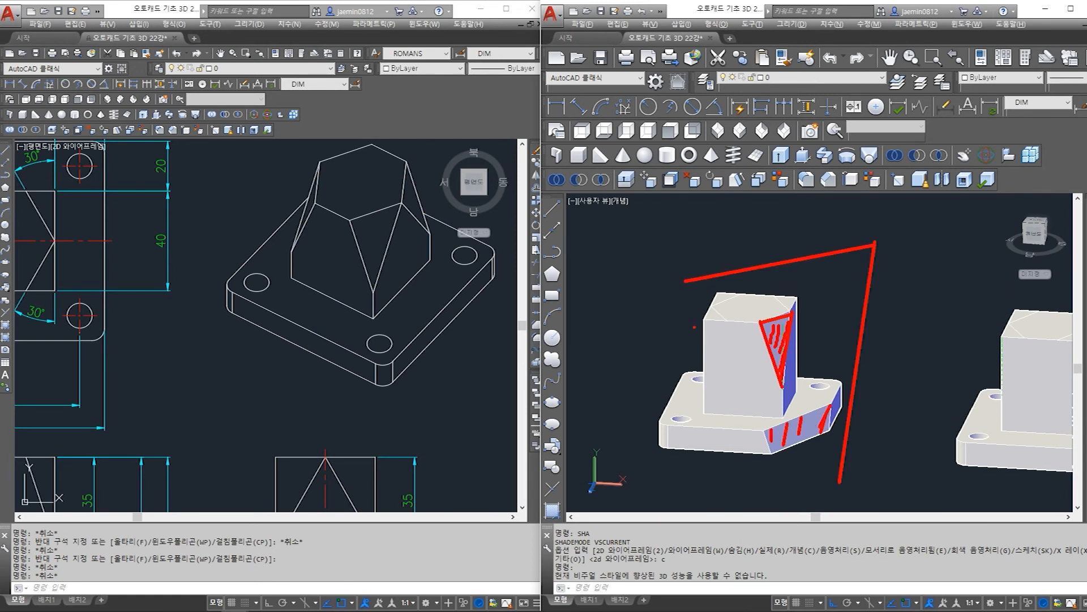
drag(680, 278, 779, 492)
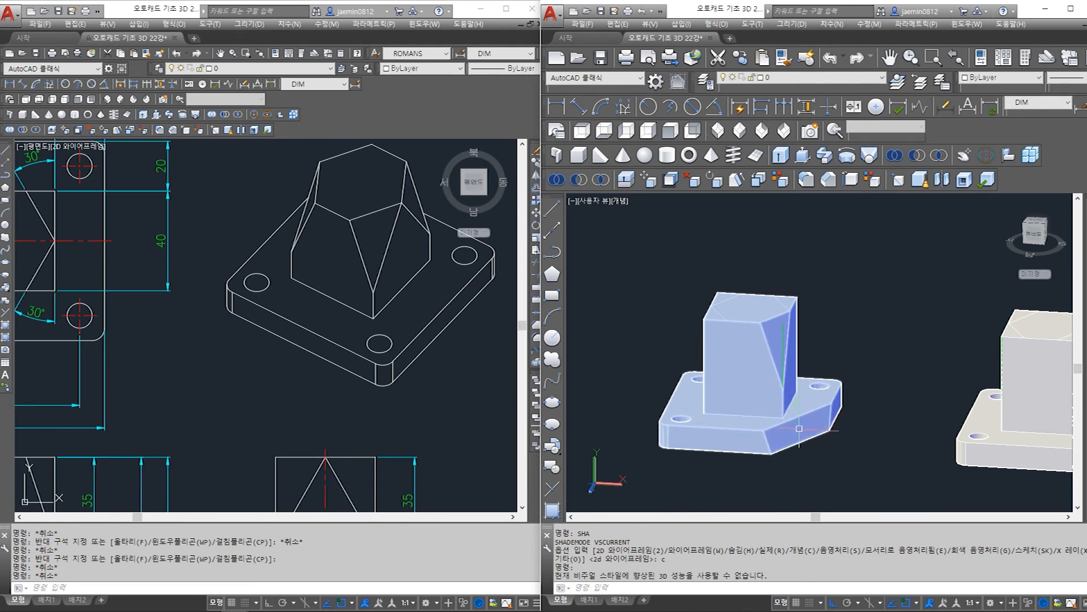
scroll(783, 417, down, 2)
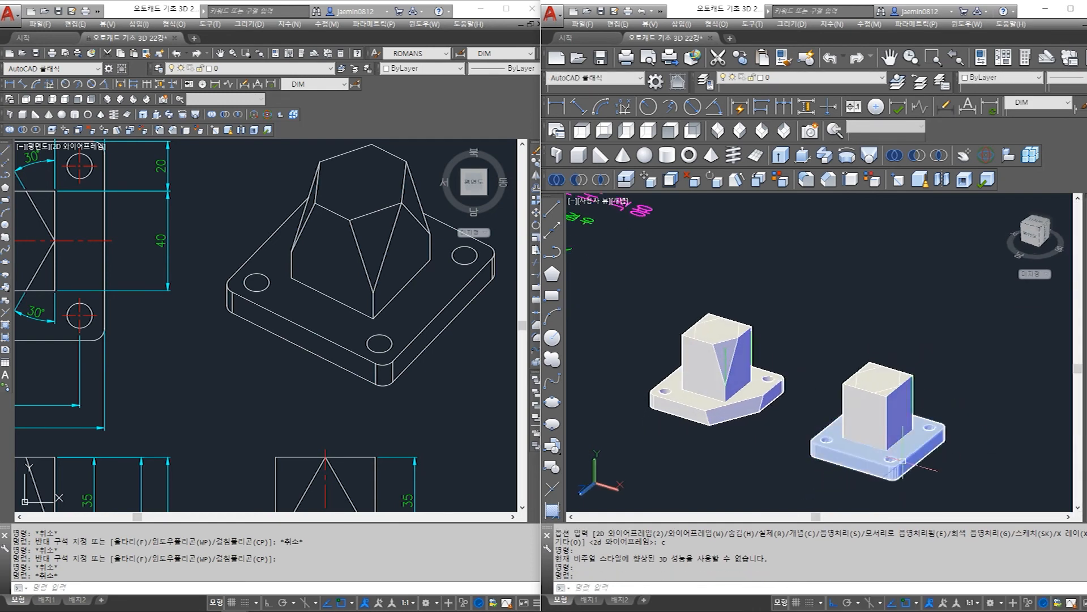
- Check on the copied model whether the plate and the post are selected as separate solids
scroll(883, 507, up, 2)
key(Escape)
key(Escape)
key(Escape)
click(911, 433)
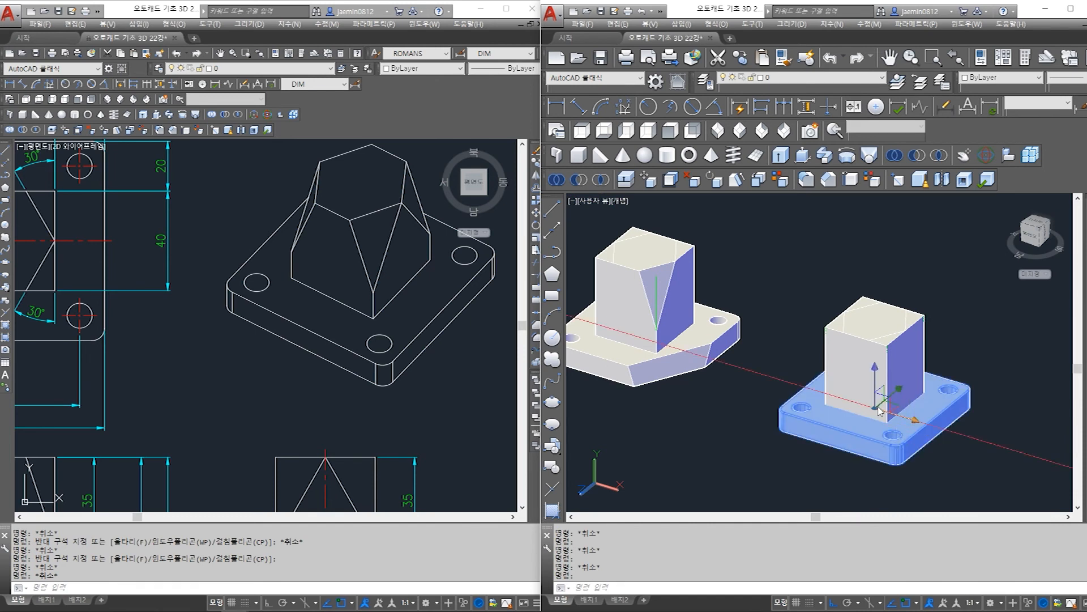
click(832, 388)
key(Escape)
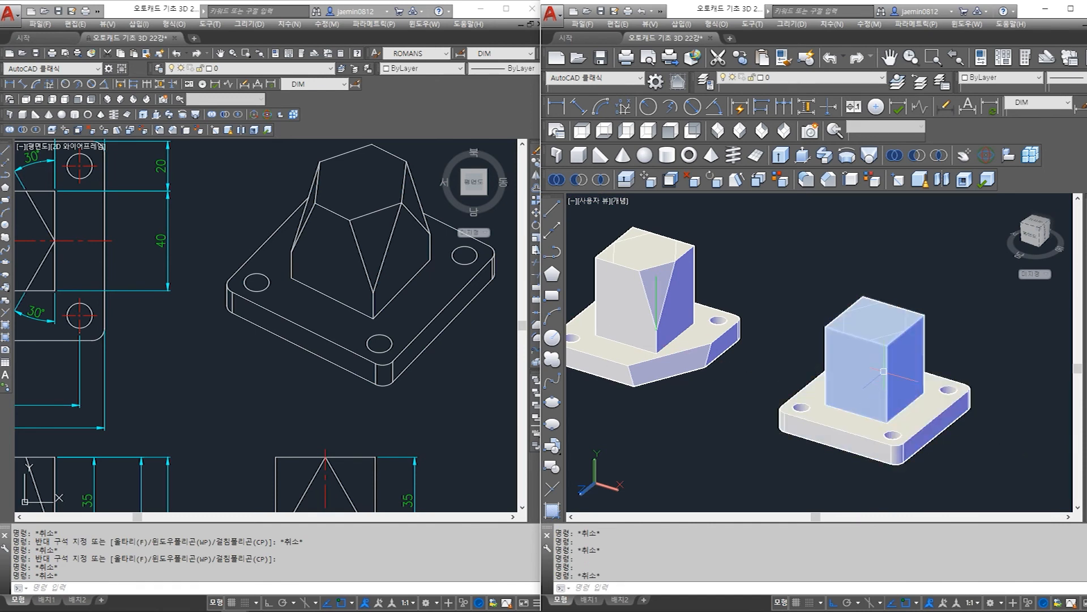
click(855, 363)
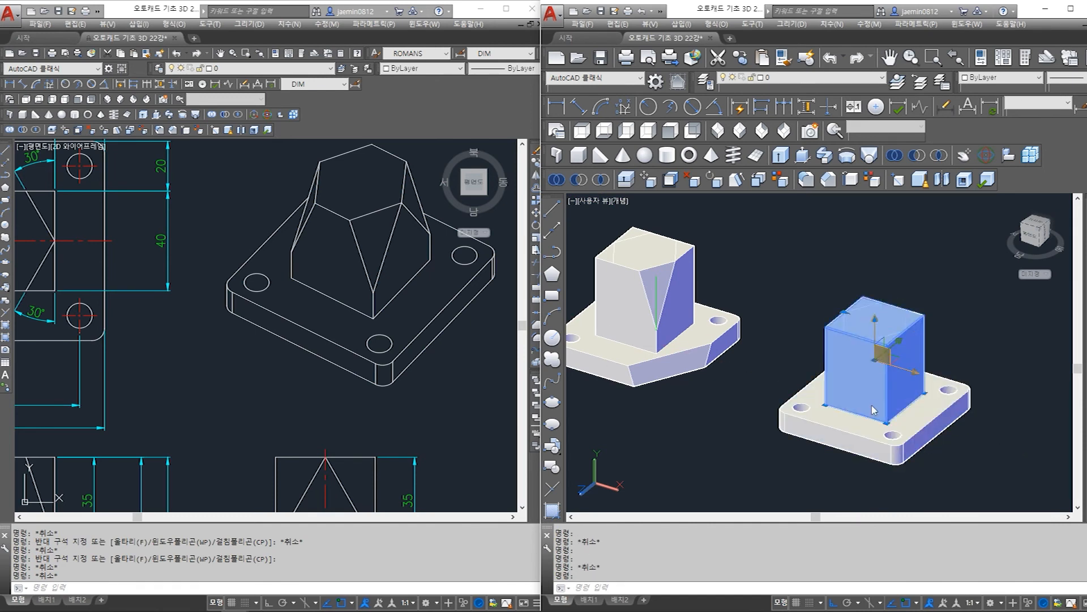
key(Escape)
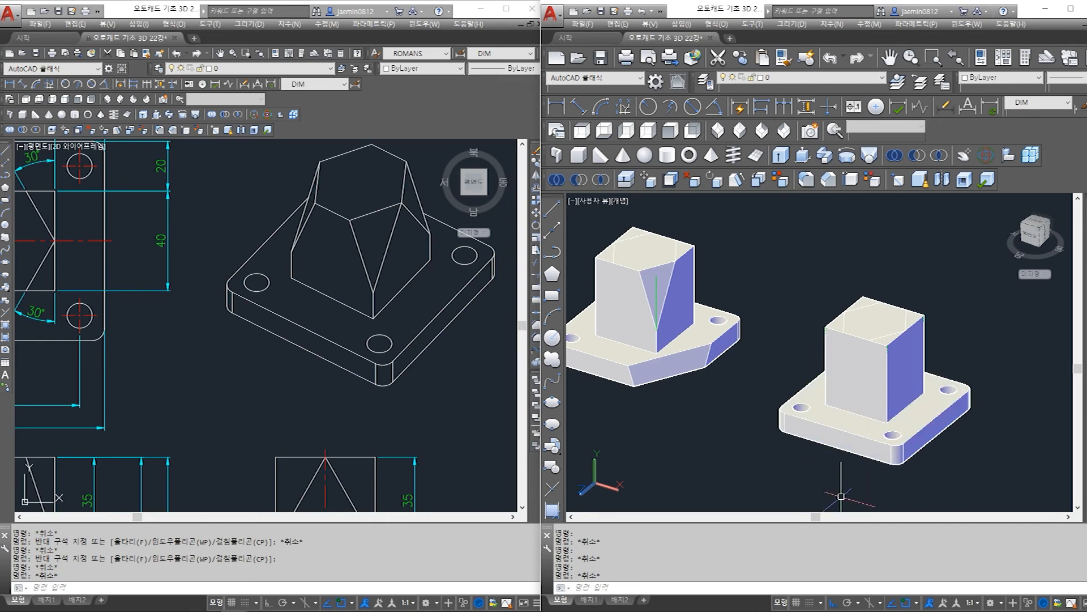
- Switch the model back to the 2D Wireframe visual style
key(Return)
text(2)
key(Return)
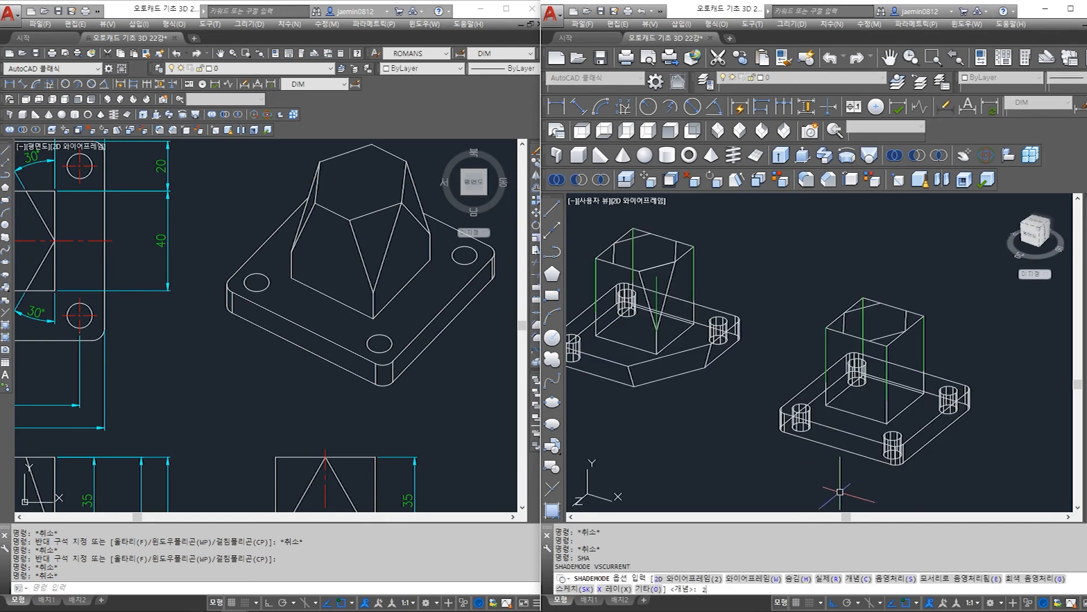
- Slice the first corner off the copied model's post through the top cut line's endpoints and the green edge line's lower end, keeping the body
shift+middle_drag(841, 469, 852, 479)
text(sl)
key(Return)
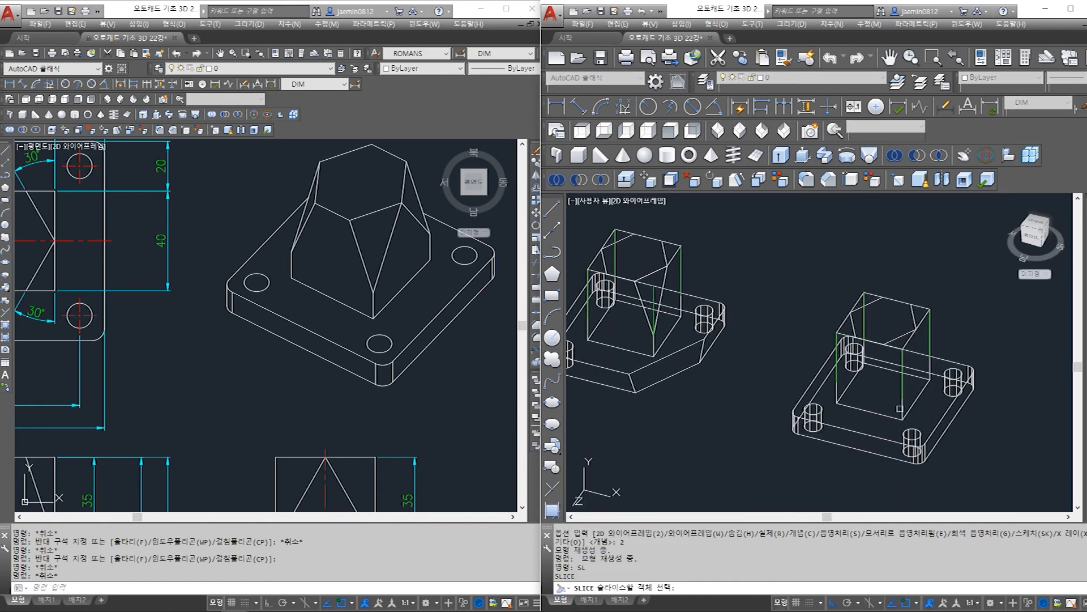
click(901, 407)
key(Return)
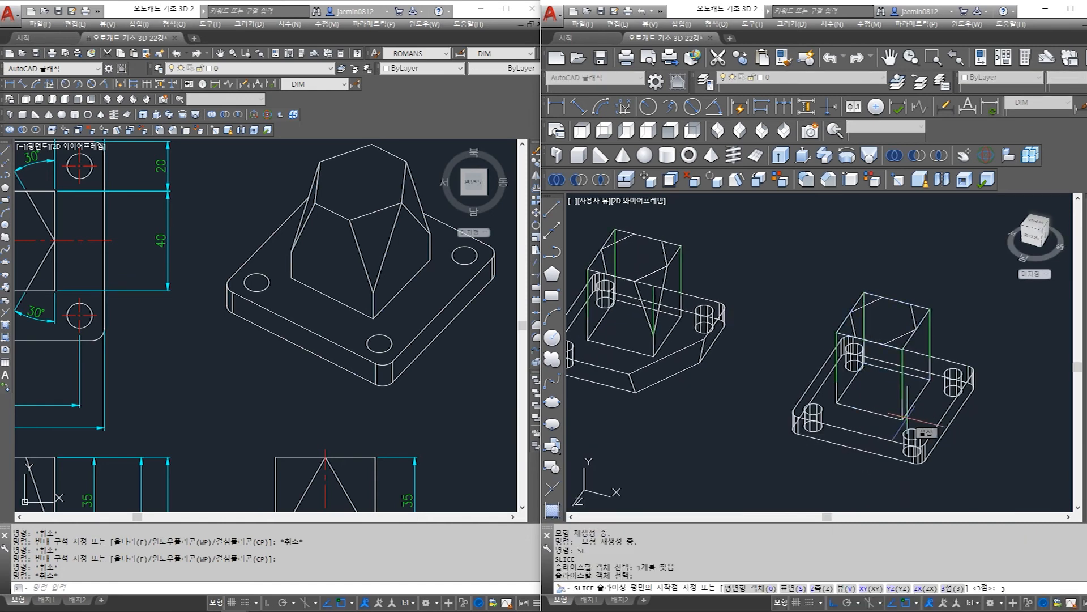
text(3)
key(Return)
scroll(905, 417, up, 5)
click(880, 273)
shift+middle_drag(879, 342, 867, 346)
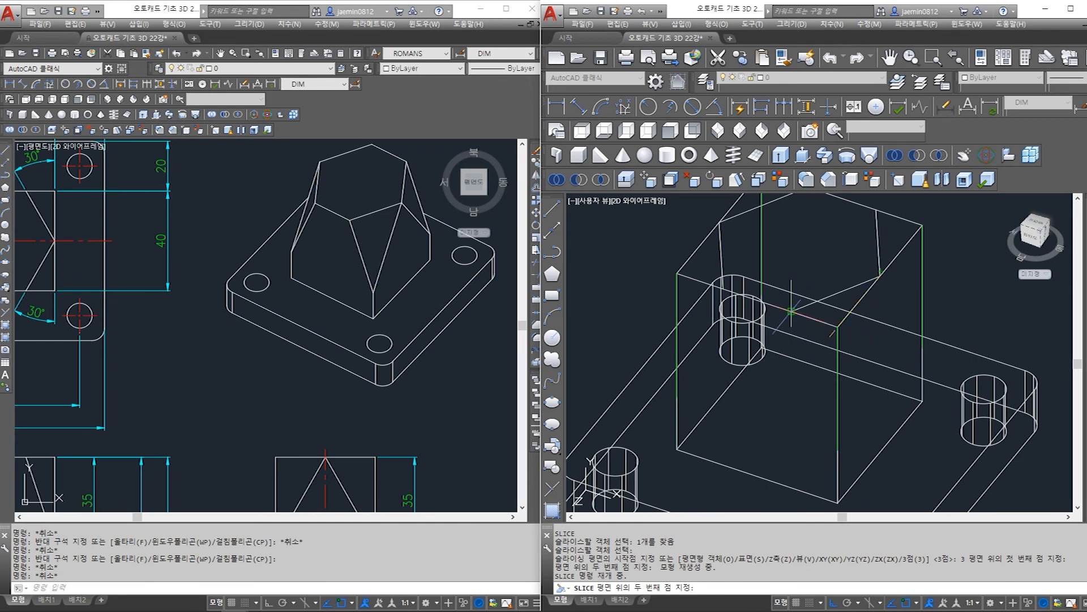
click(791, 311)
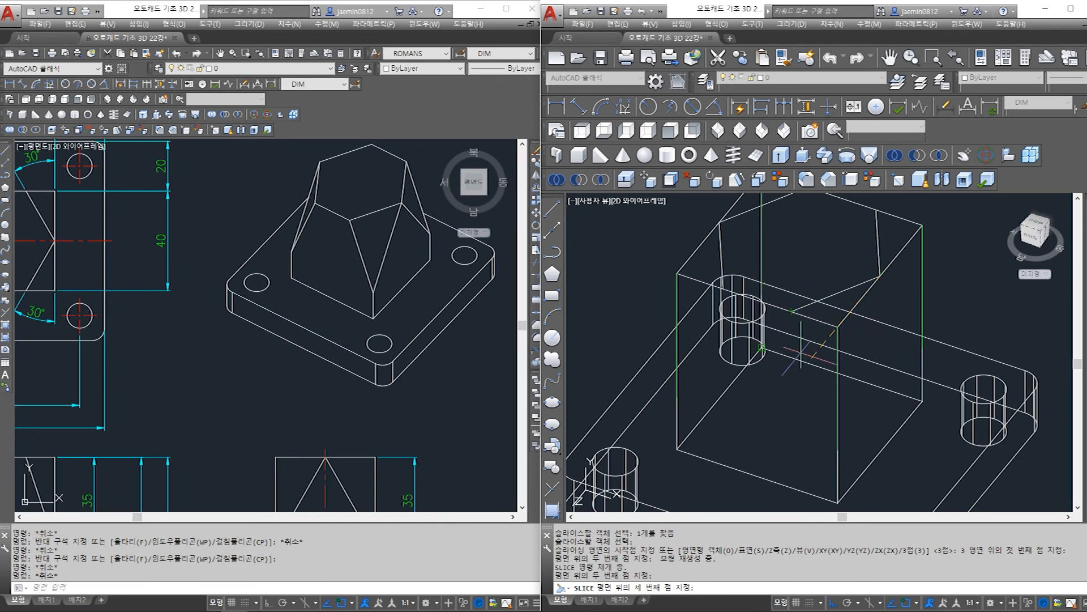
click(838, 449)
scroll(855, 380, down, 2)
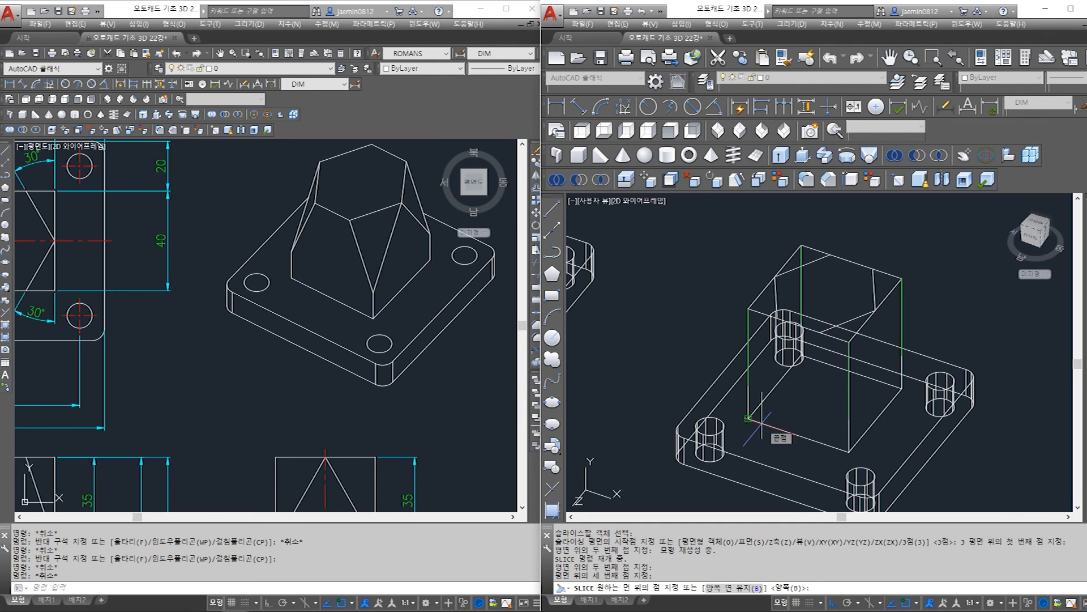
key(Return)
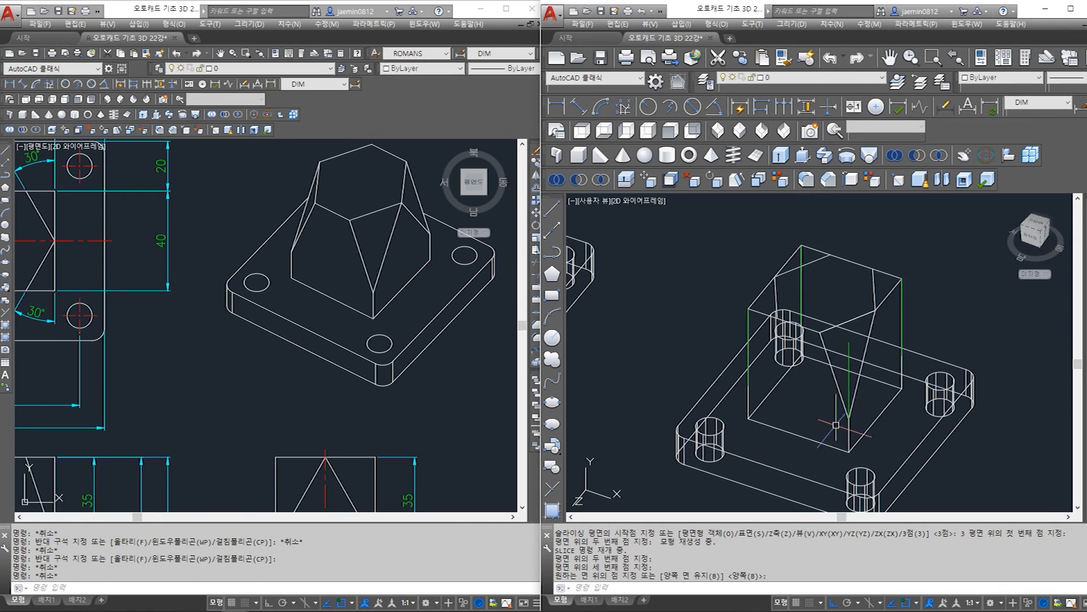
- Slice off the post corner next to the first cut using three points on its top cut line and green edge line, keeping the main body
shift+middle_drag(977, 458, 837, 492)
text(l)
key(Return)
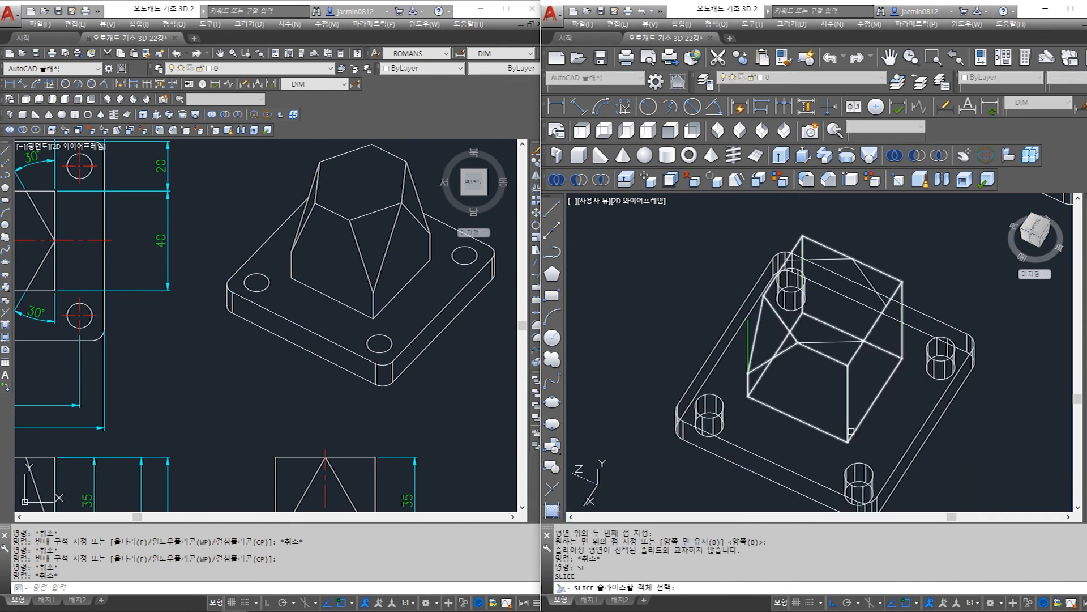
click(849, 434)
key(Return)
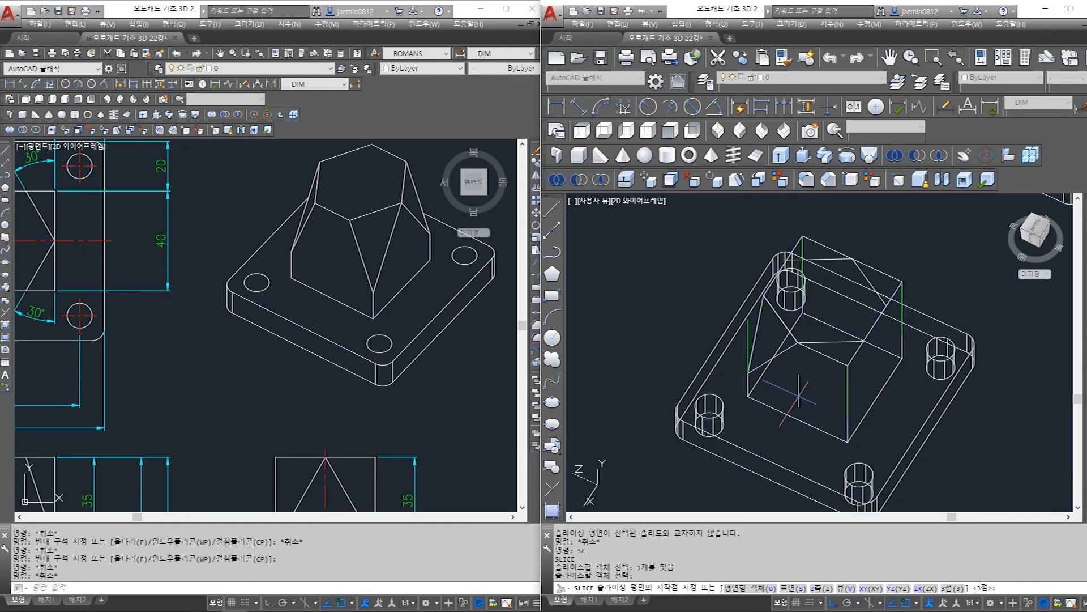
text(3)
key(Return)
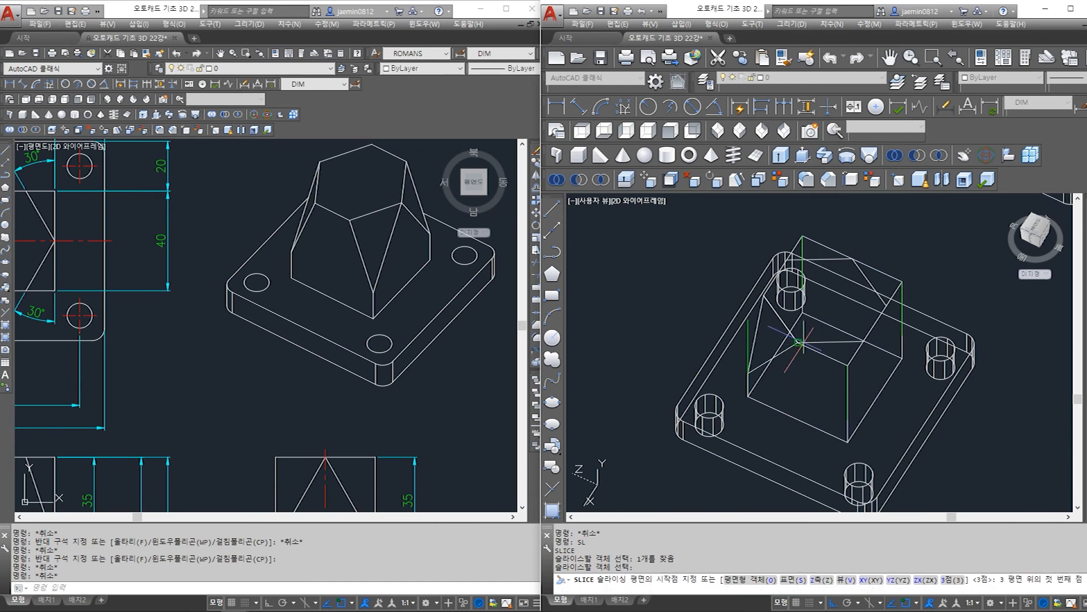
click(797, 342)
click(855, 412)
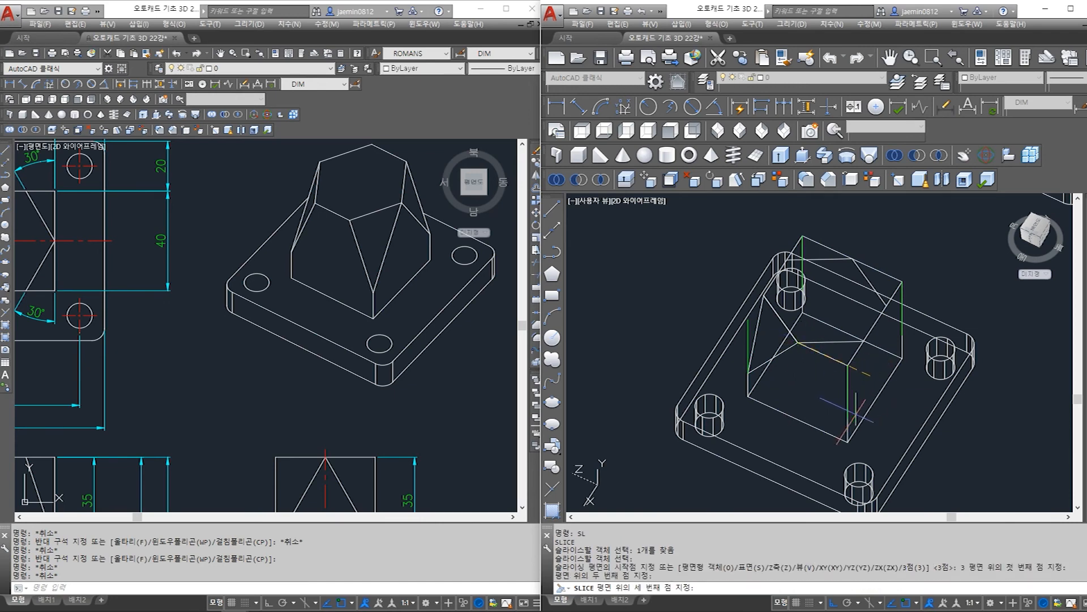
shift+middle_drag(881, 372, 863, 376)
scroll(862, 374, up, 2)
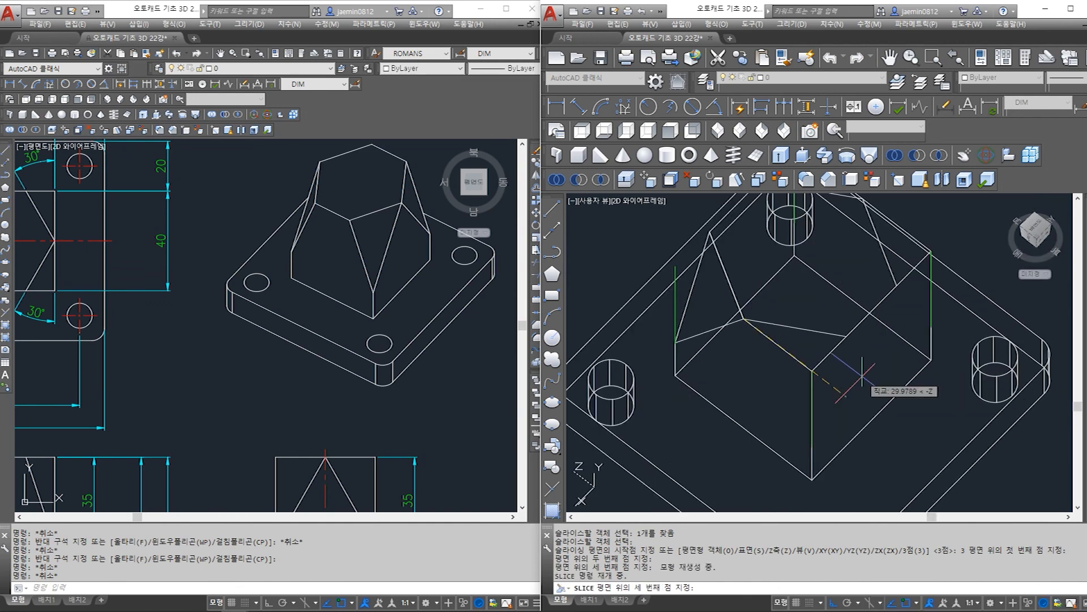
click(849, 335)
scroll(909, 303, down, 2)
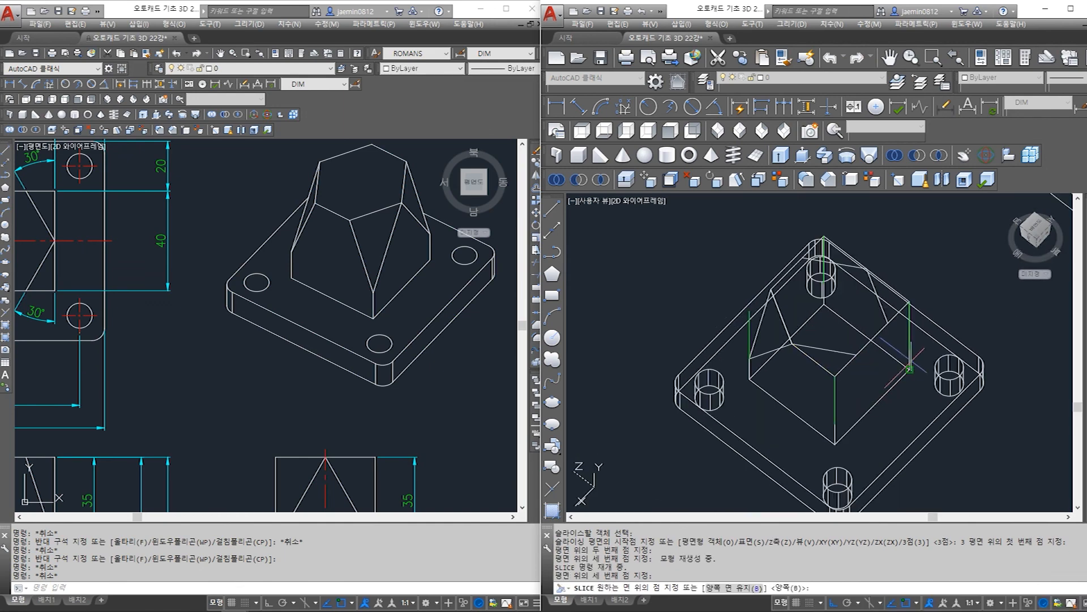
click(909, 301)
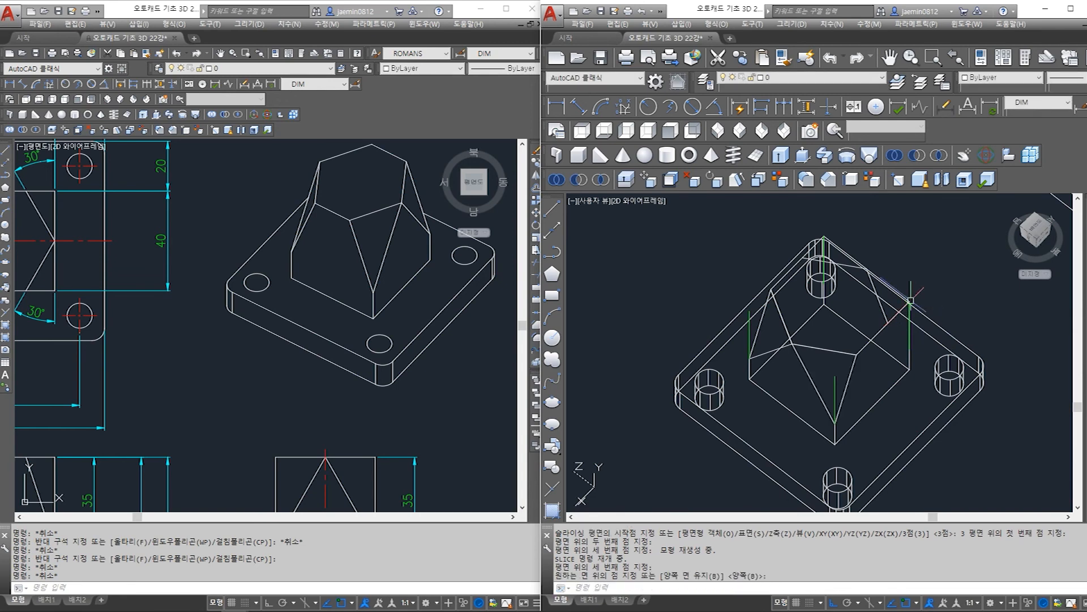
- Slice the third corner off the copied post through its top cut line and the green line's lower end, keeping the main body
scroll(927, 419, down, 2)
shift+middle_drag(884, 396, 855, 402)
text(SL)
key(Return)
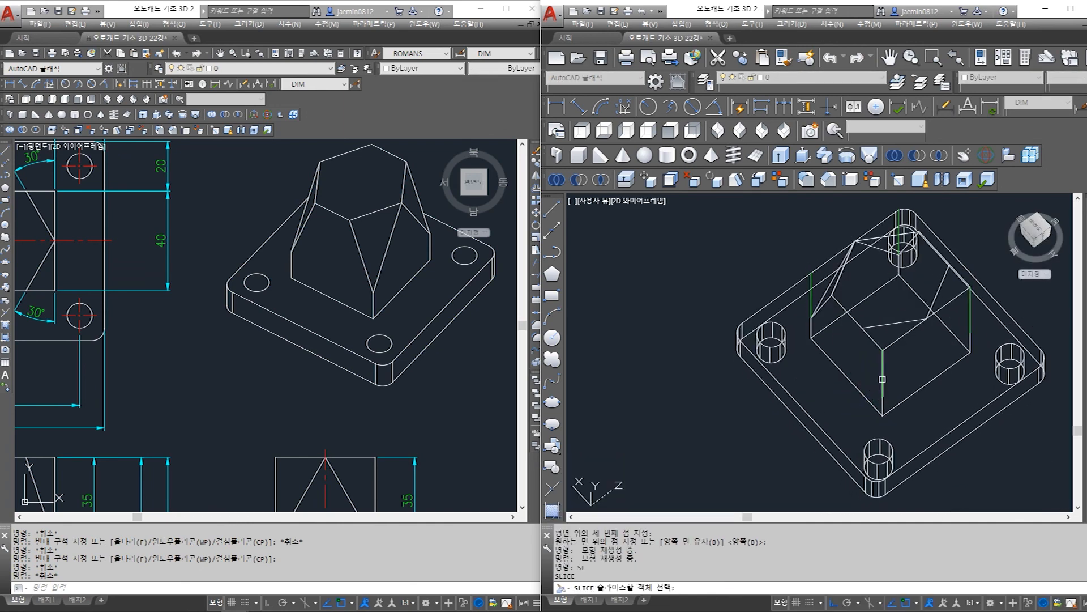
click(897, 339)
key(Return)
text(3)
key(Return)
click(861, 327)
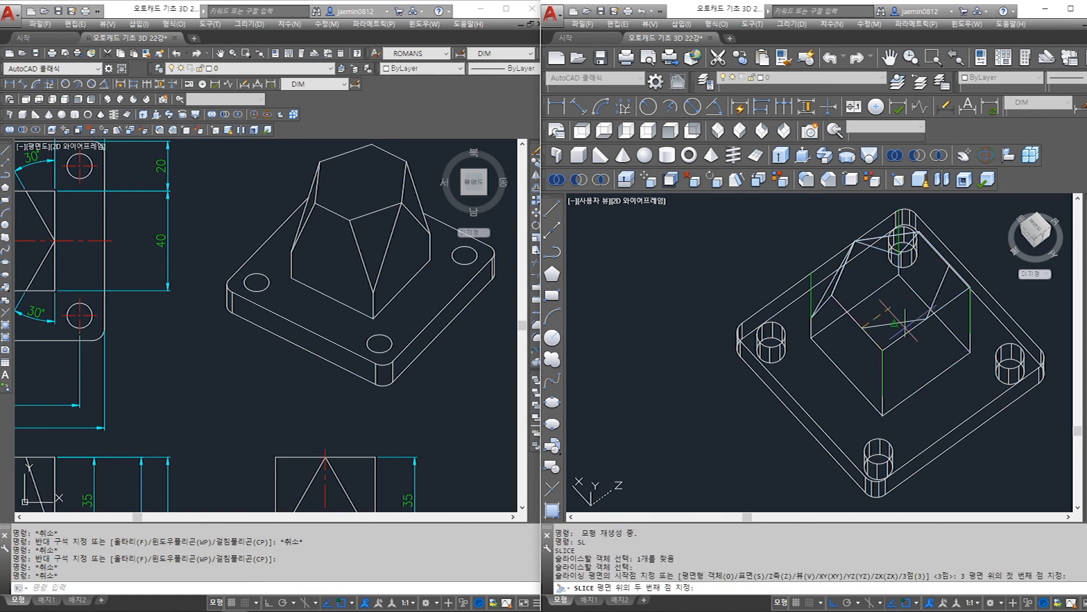
click(923, 320)
click(909, 379)
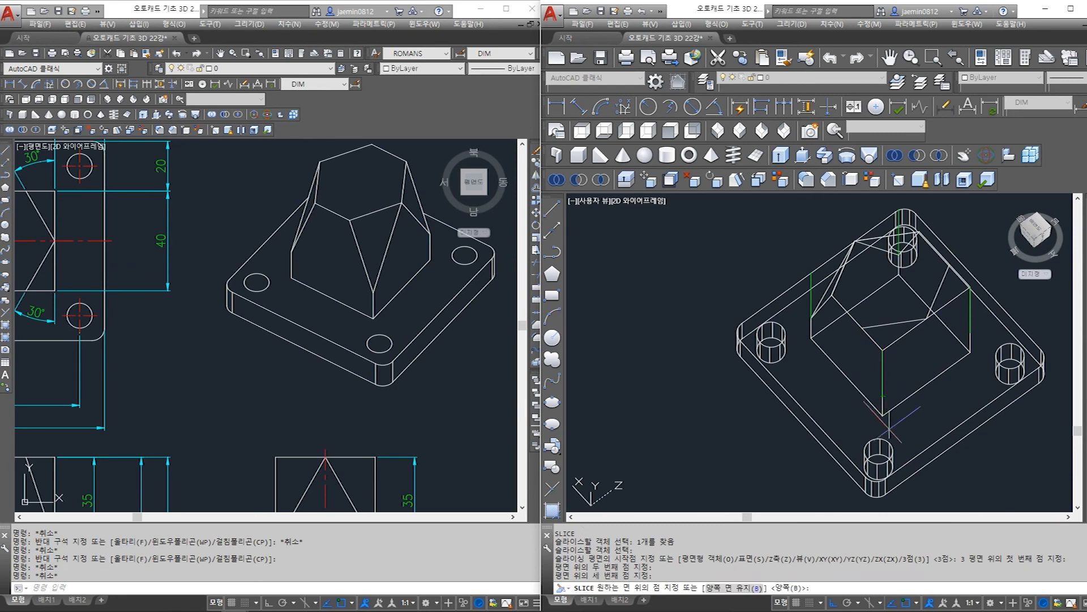
click(811, 340)
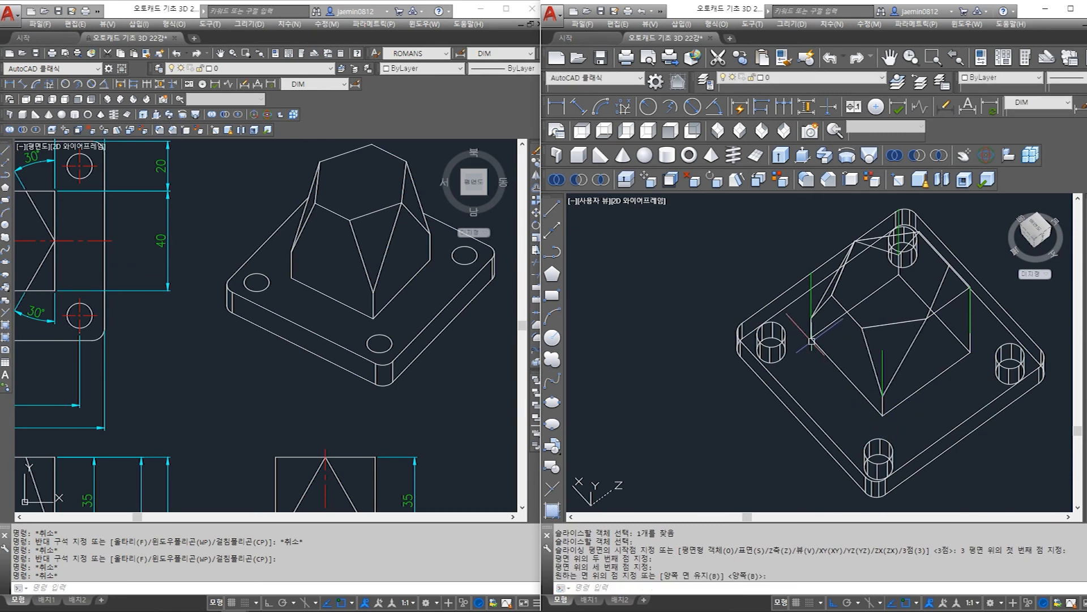
- Slice the fourth corner off the copied post through its top cut line and the green line's lower end, keeping the main body
mouse_move(938, 423)
shift+middle_down()
mouse_move(862, 413)
mouse_move(836, 426)
shift+middle_up()
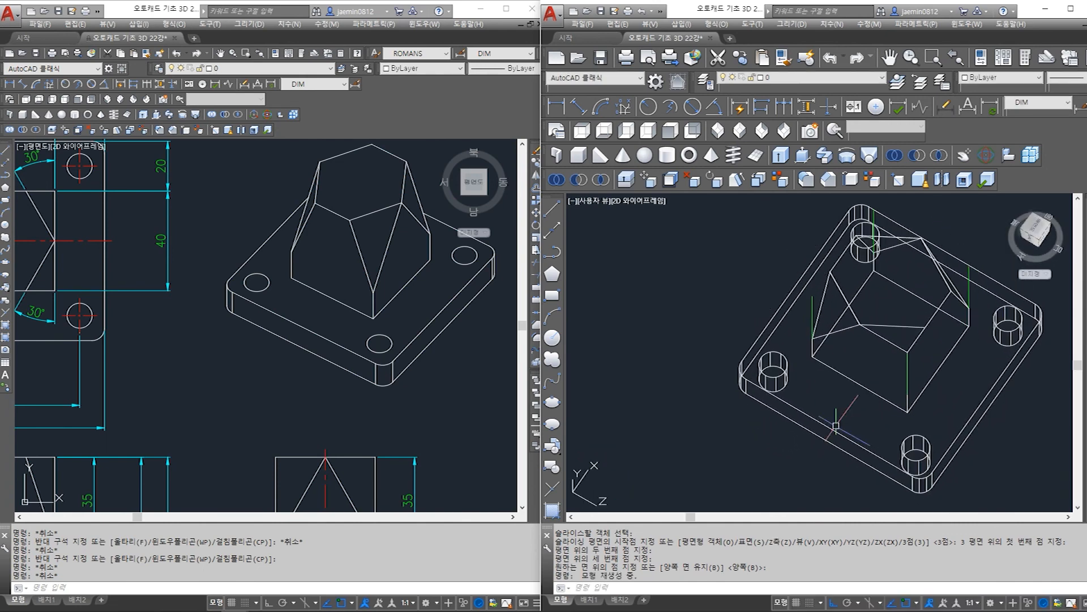
key(Escape)
text(sl)
key(Return)
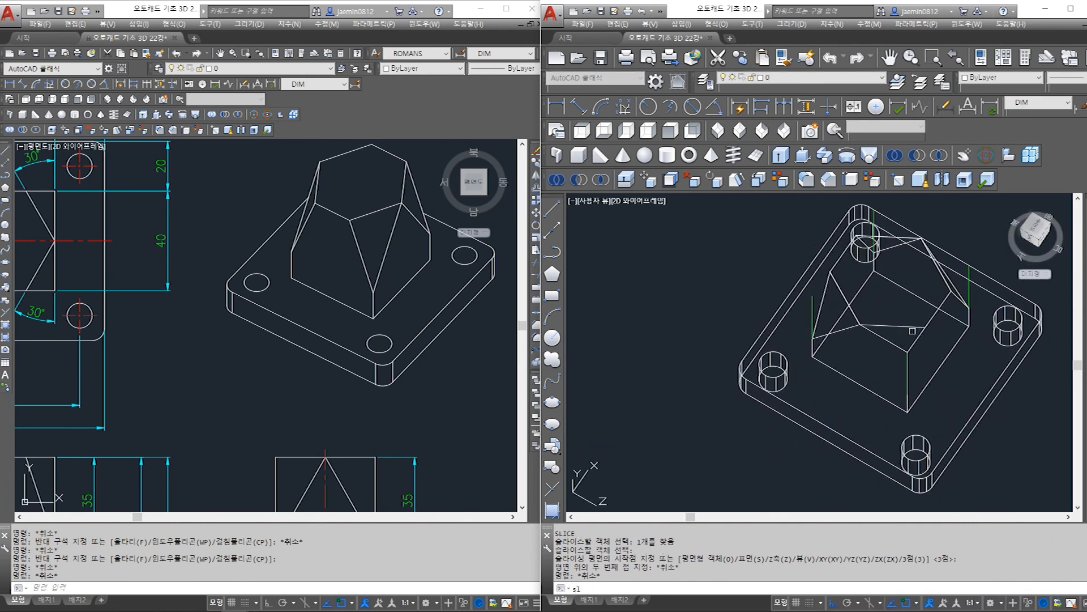
click(870, 391)
key(Return)
text(3)
key(Return)
click(861, 324)
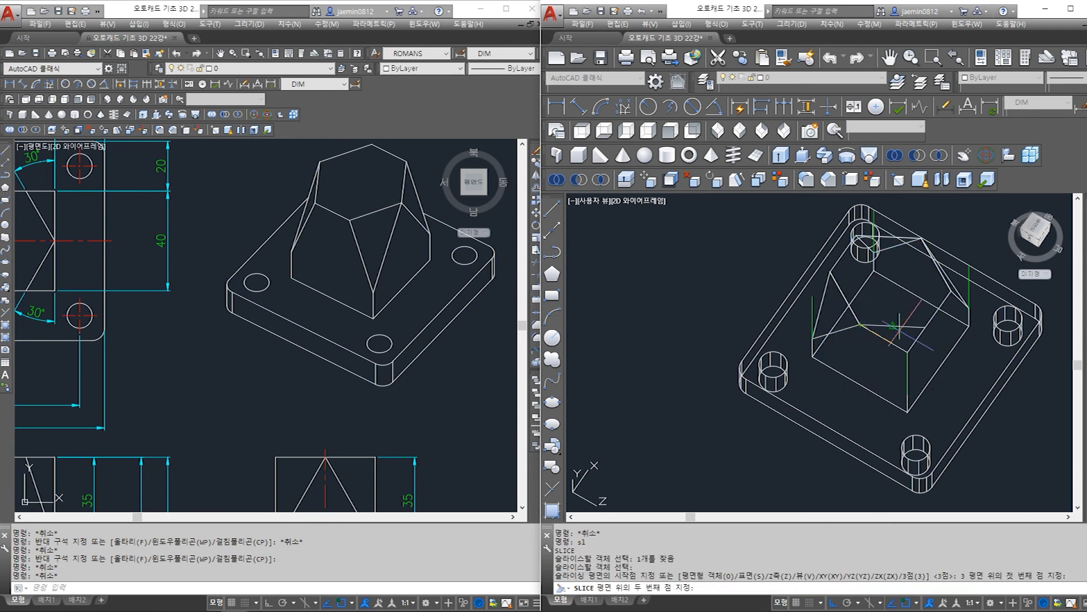
click(923, 327)
click(908, 407)
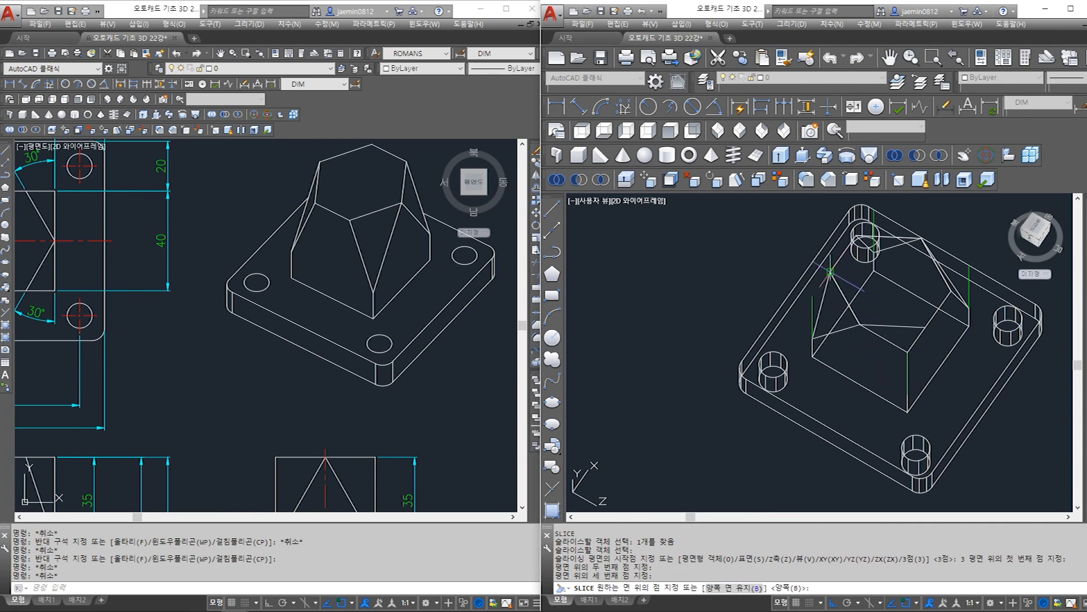
shift+middle_drag(852, 411, 956, 374)
- Select the copied model's plate and post in turn to check whether they are separate solids
click(923, 458)
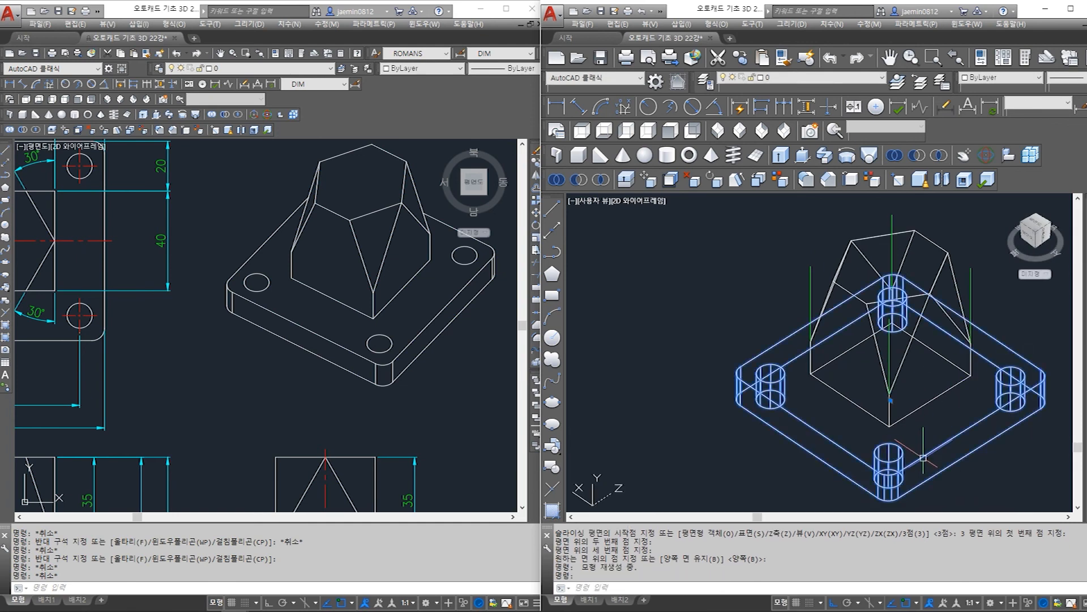
key(Escape)
scroll(923, 458, down, 3)
scroll(869, 400, up, 2)
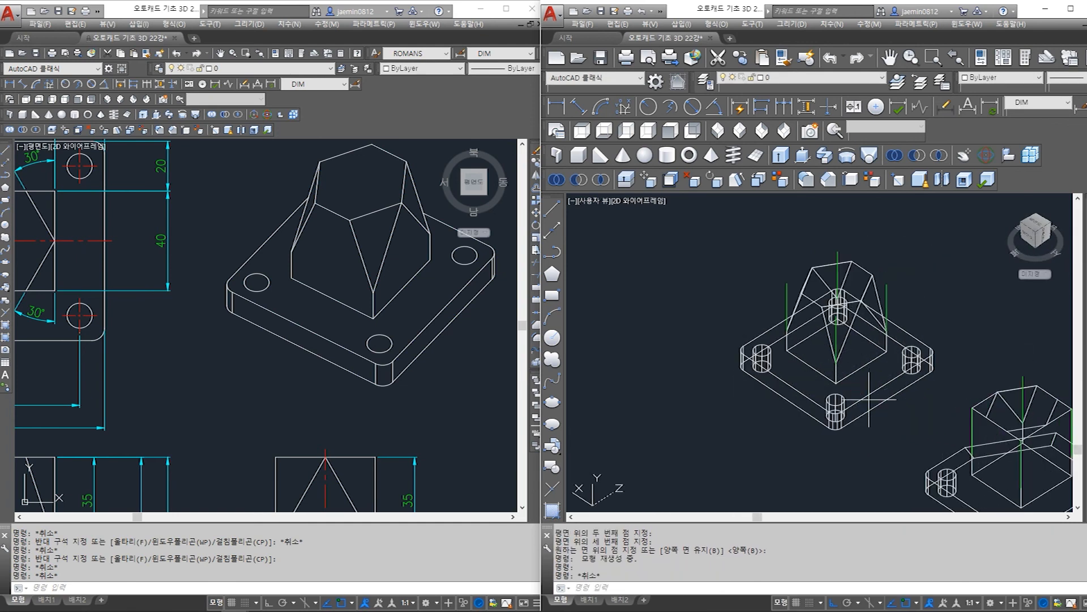
click(801, 399)
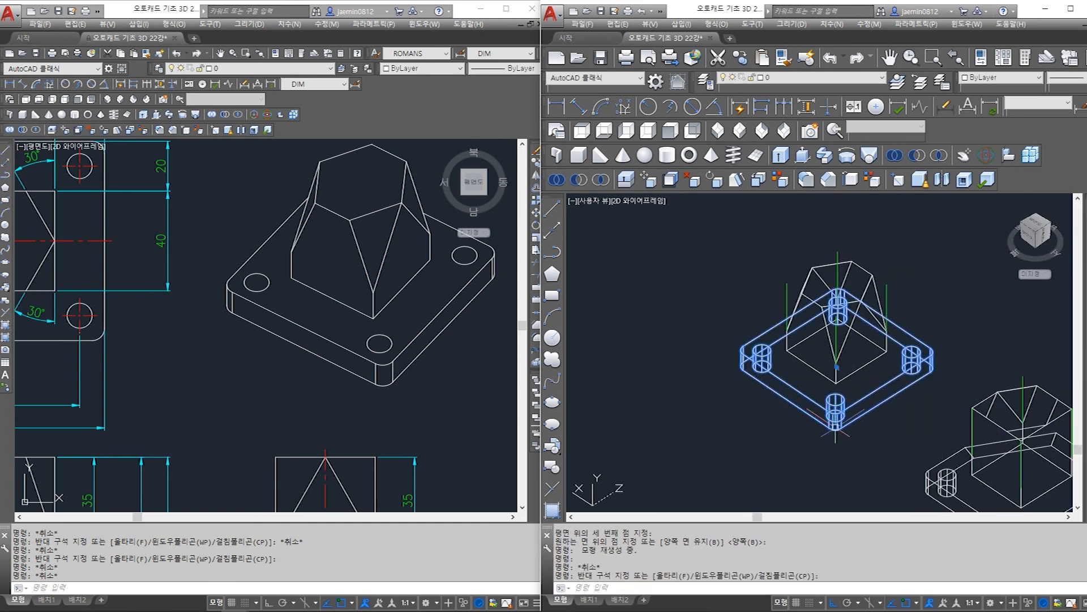
key(Escape)
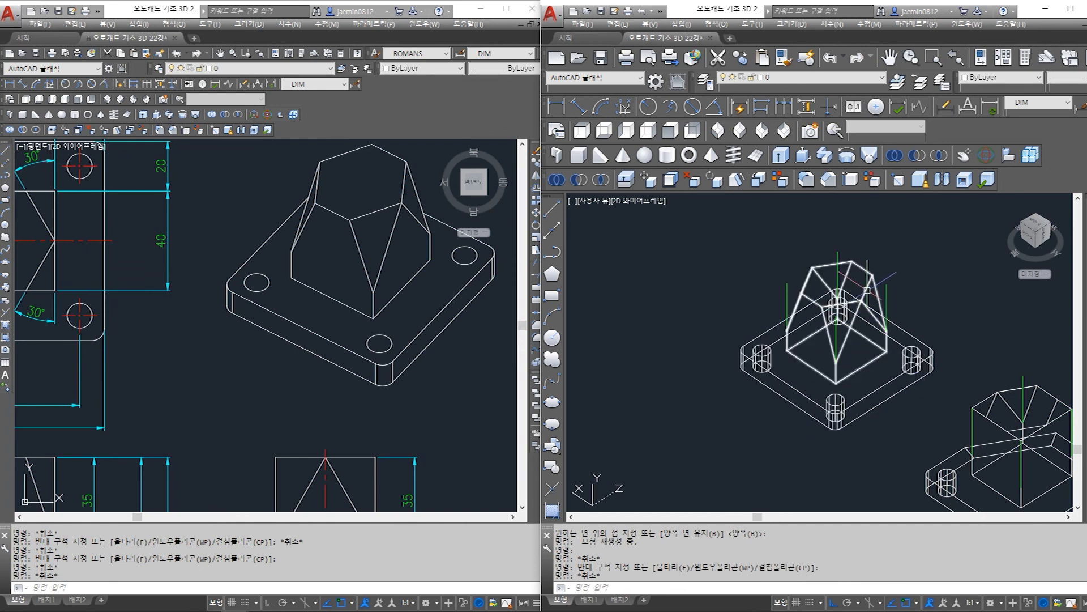
click(867, 290)
key(Escape)
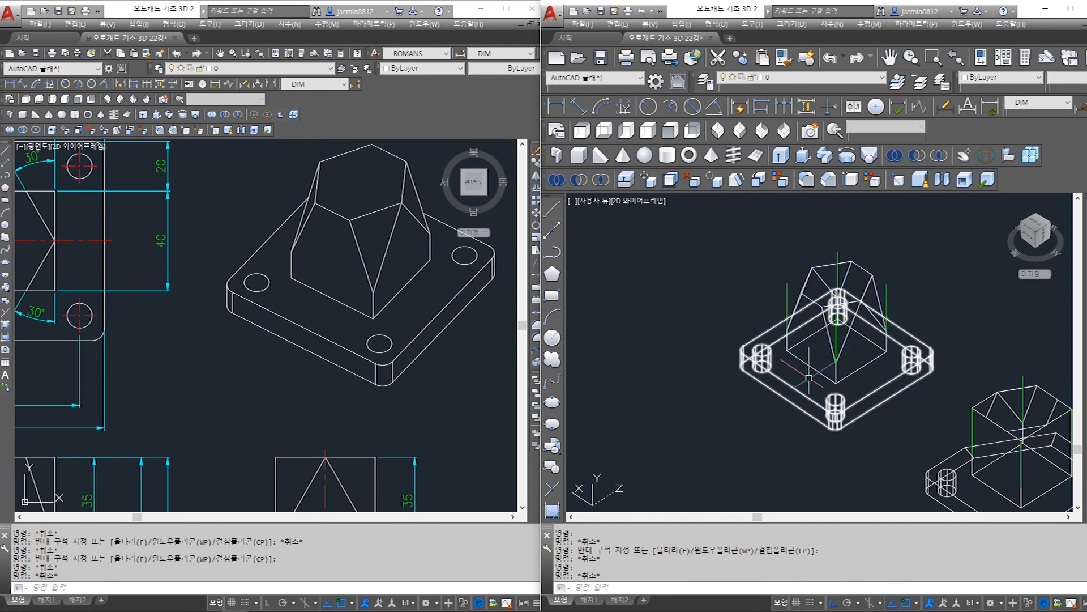
- Delete the four vertical green construction lines around the copied model's post
scroll(821, 431, down, 5)
shift+middle_drag(821, 430, 998, 434)
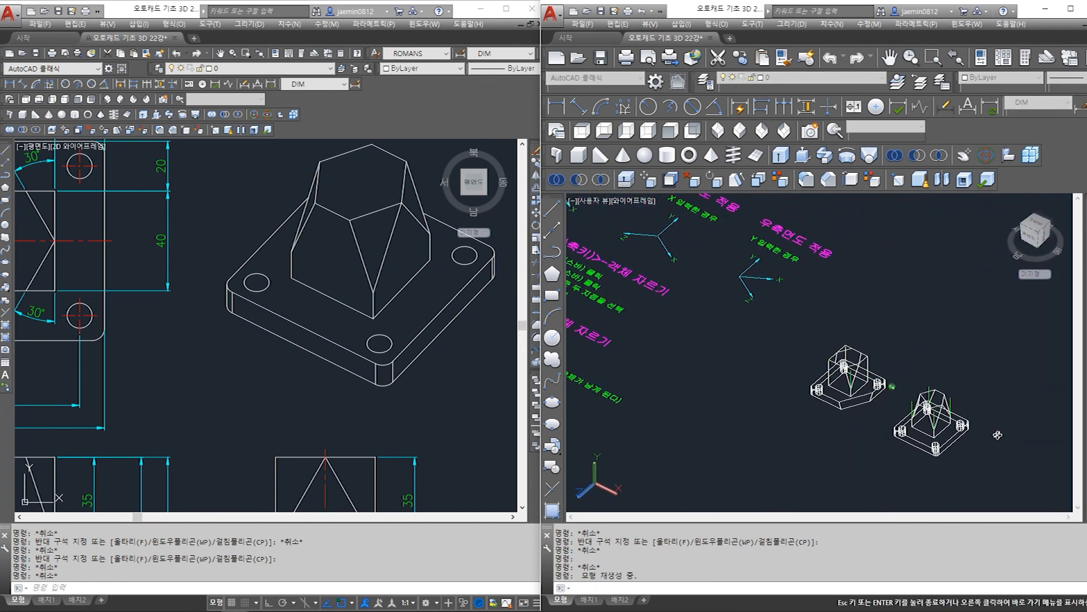
scroll(954, 419, up, 6)
key(Escape)
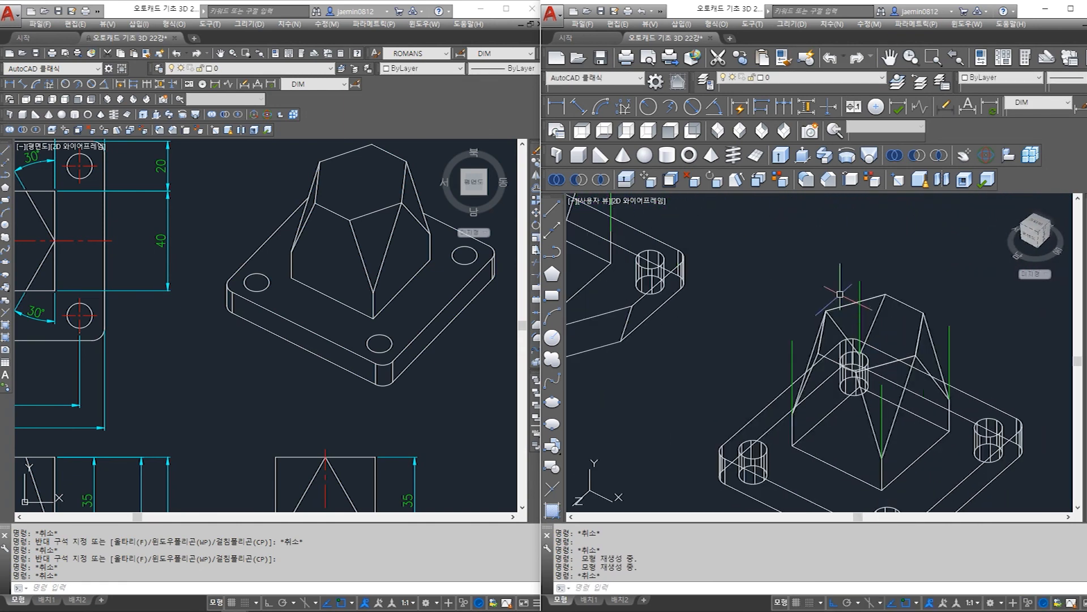
click(860, 309)
click(792, 368)
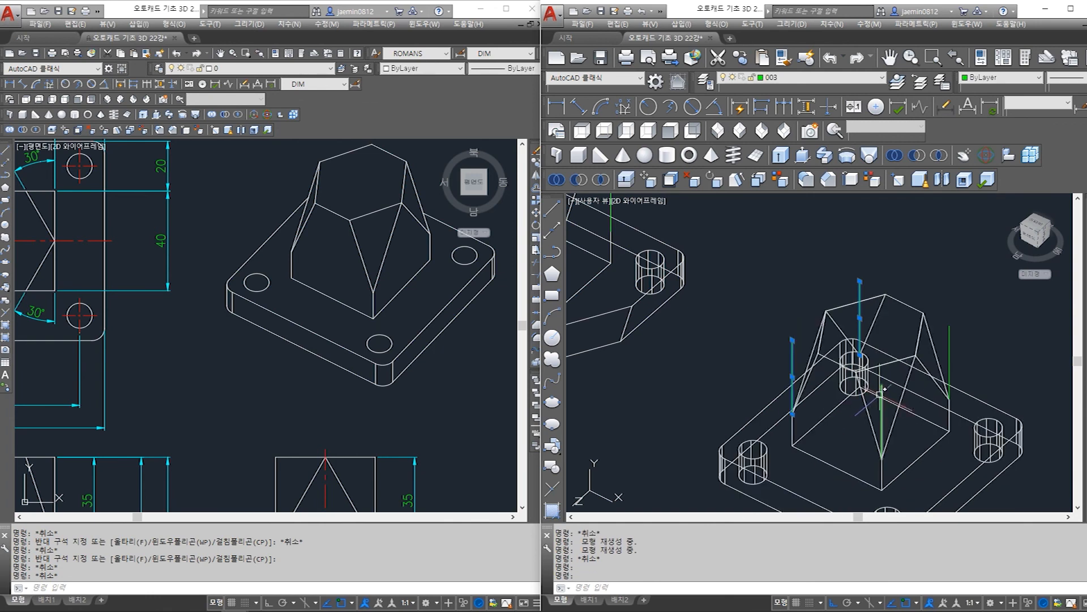
click(949, 346)
key(Delete)
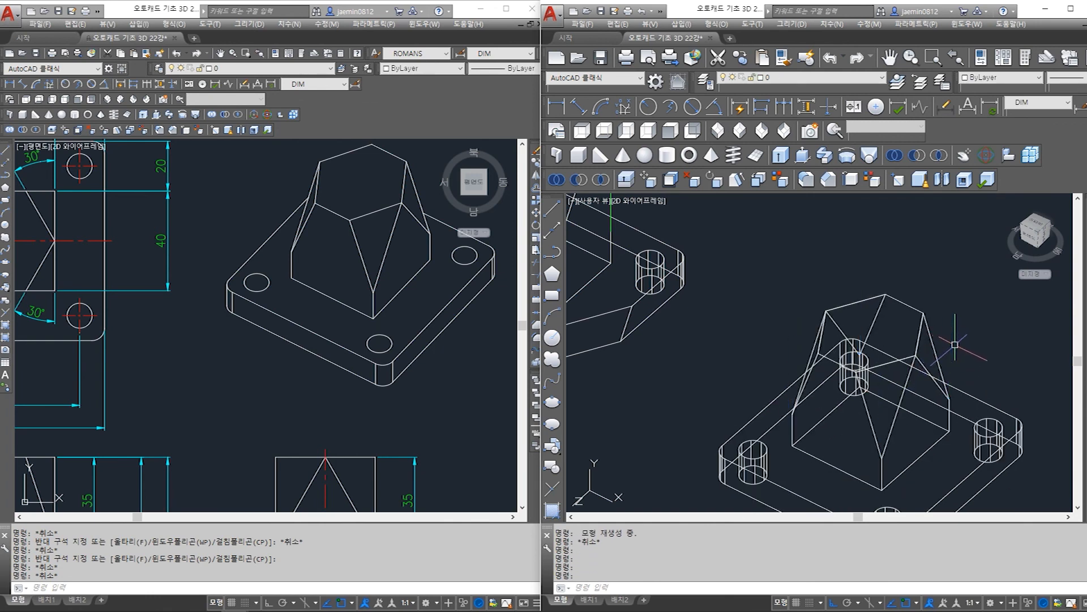
- Erase the leftover cut lines on top of the copied model's post with a window selection
click(754, 260)
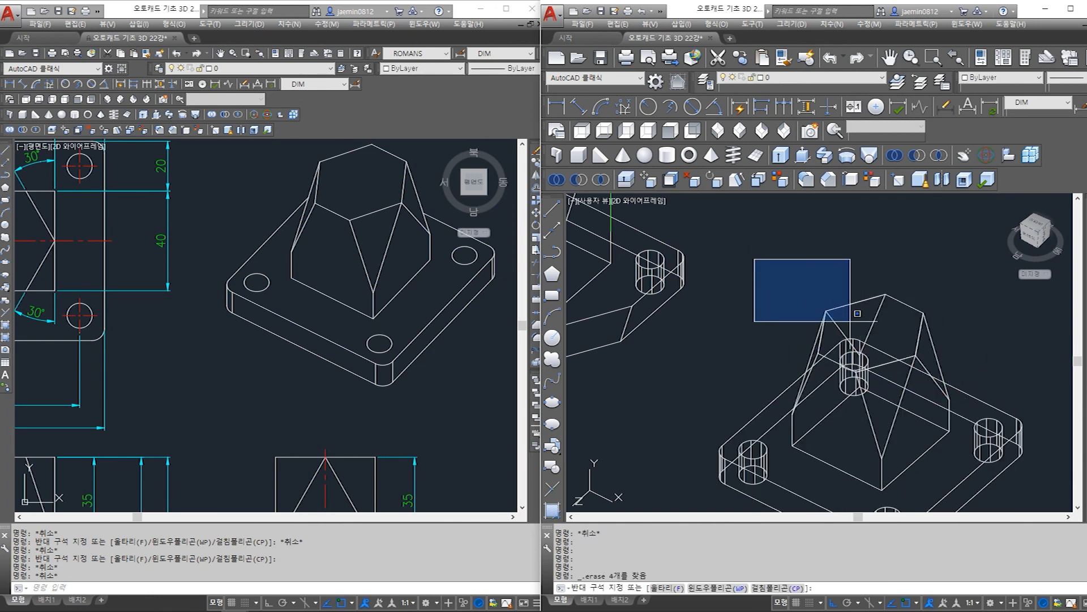
click(968, 391)
key(Delete)
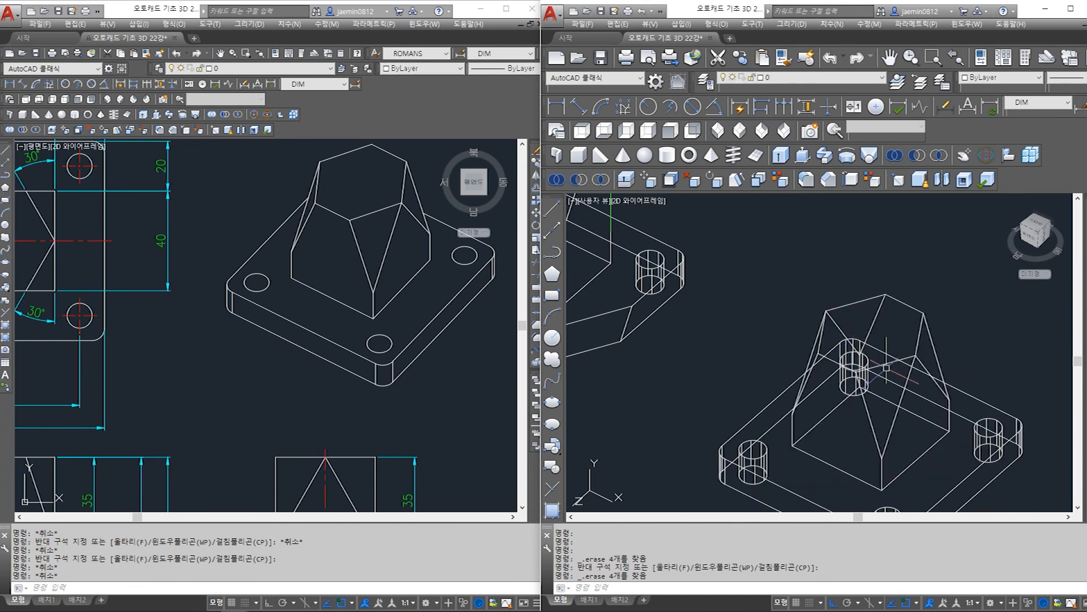
- Union the copied model's plate and sliced post into one solid, and check that it selects as a single object
scroll(886, 367, down, 5)
scroll(893, 434, up, 3)
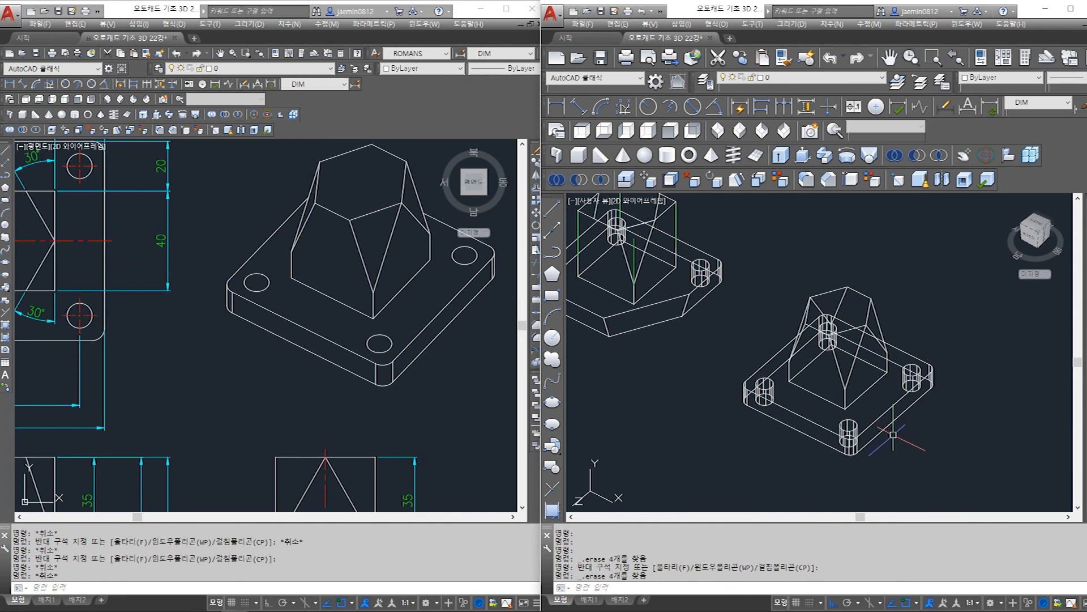
text(UNI)
key(Return)
click(911, 466)
click(877, 390)
key(Return)
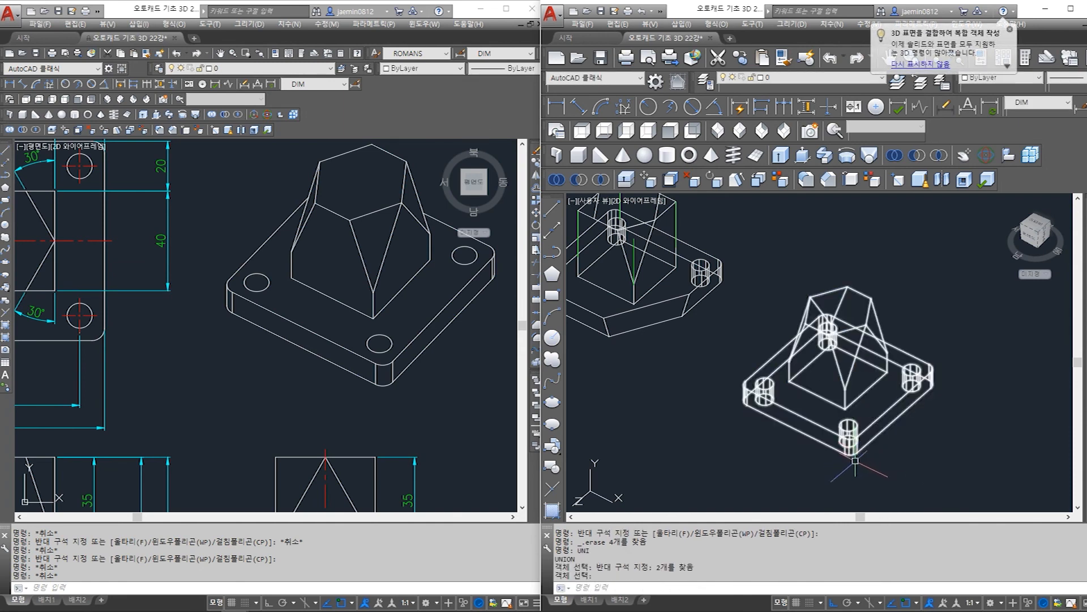
click(875, 424)
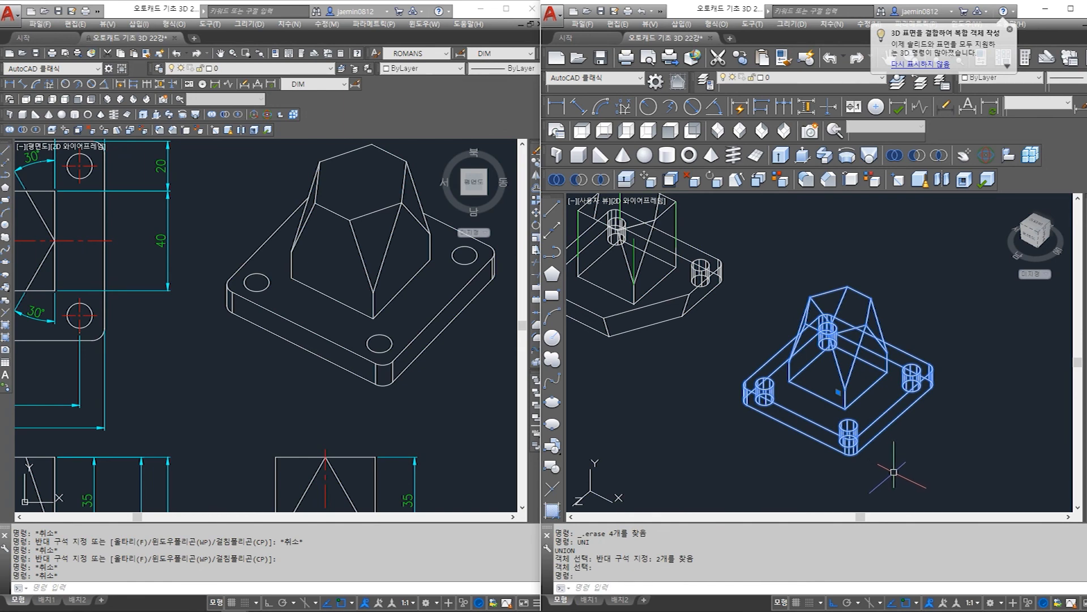
key(Escape)
- Display both models in the Conceptual visual style
scroll(934, 446, down, 2)
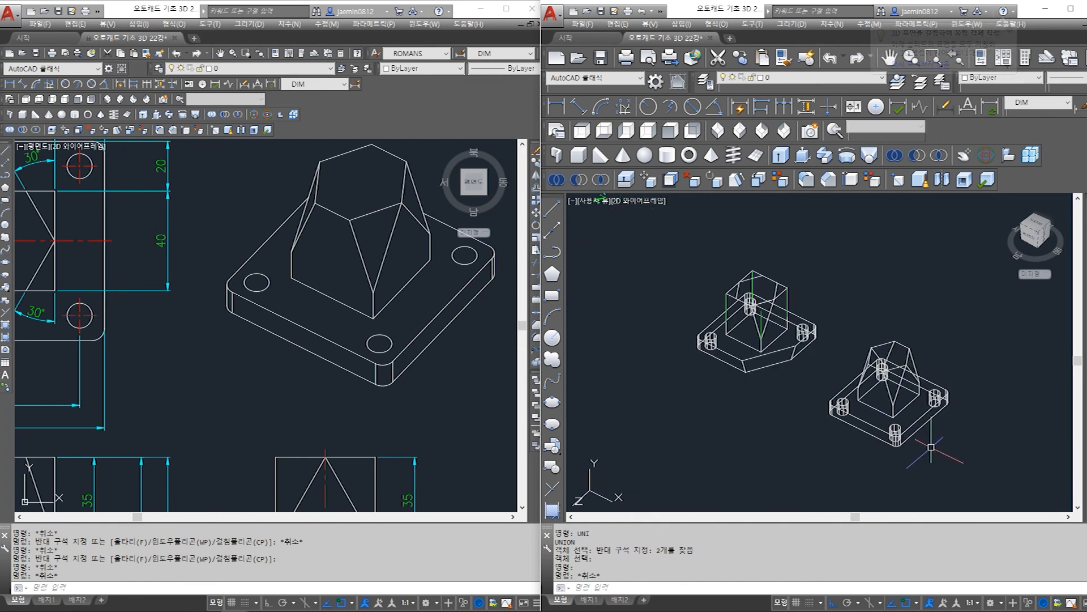
key(Escape)
text(sha)
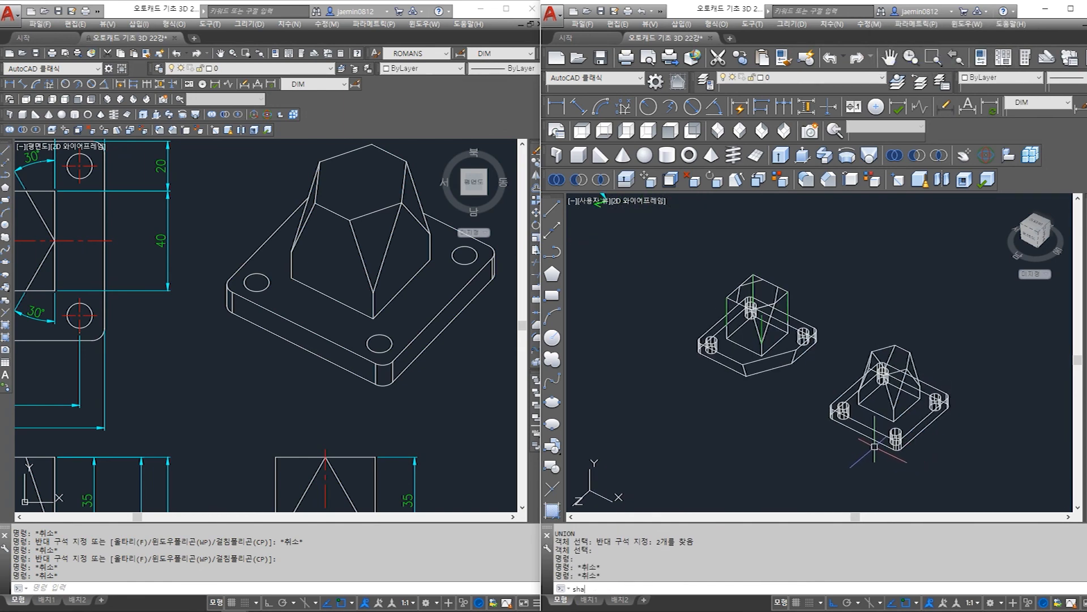
key(Return)
text(c)
key(Return)
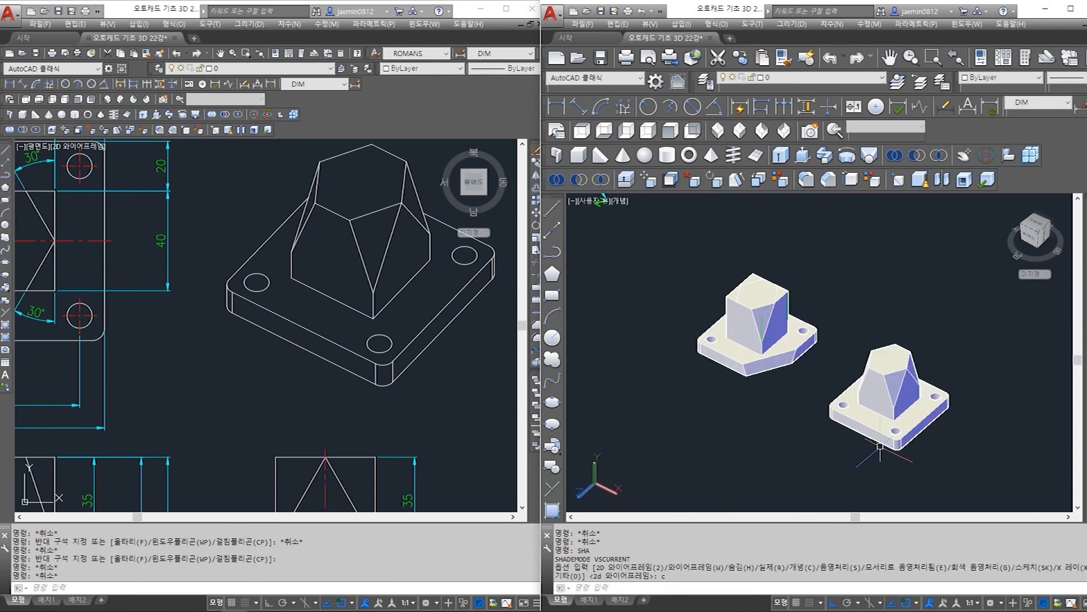
text(z)
key(Return)
click(689, 255)
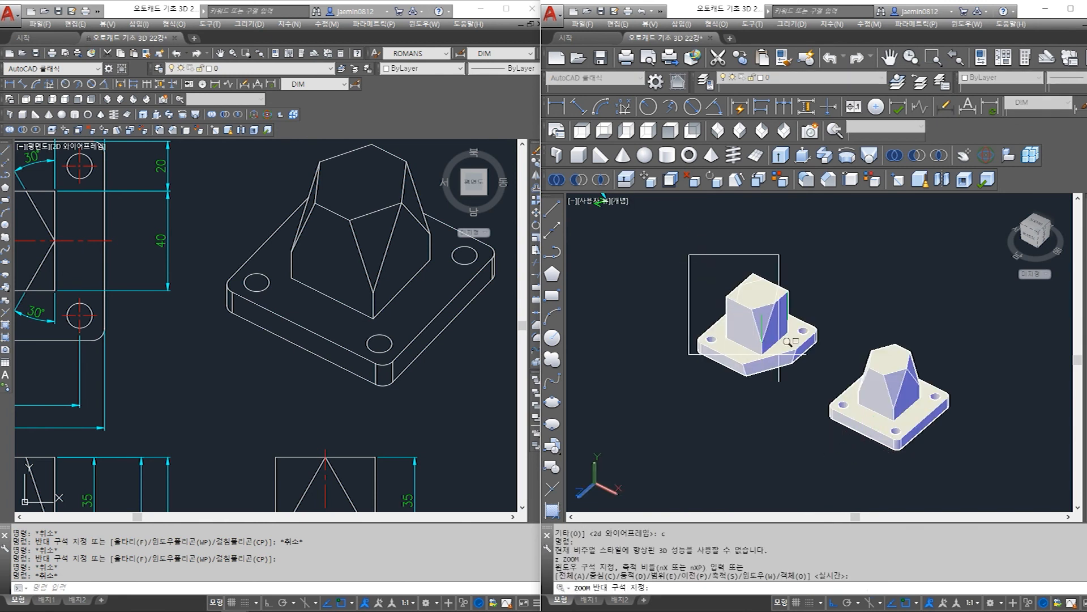
click(1000, 503)
key(Escape)
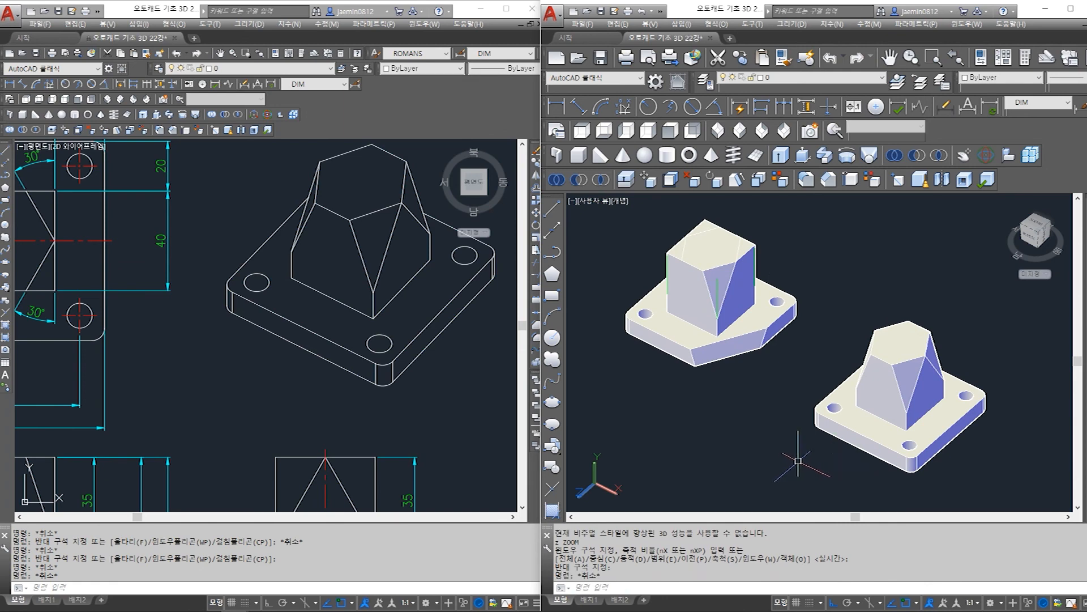
click(322, 412)
scroll(339, 362, down, 6)
middle_drag(381, 183, 369, 291)
middle_drag(342, 335, 324, 351)
click(728, 396)
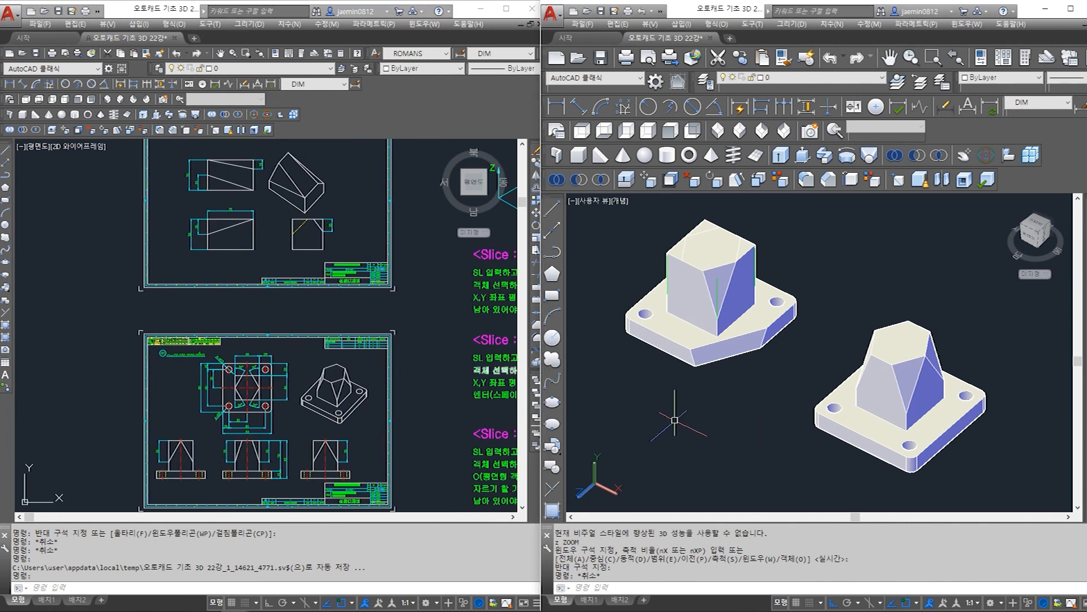
click(428, 356)
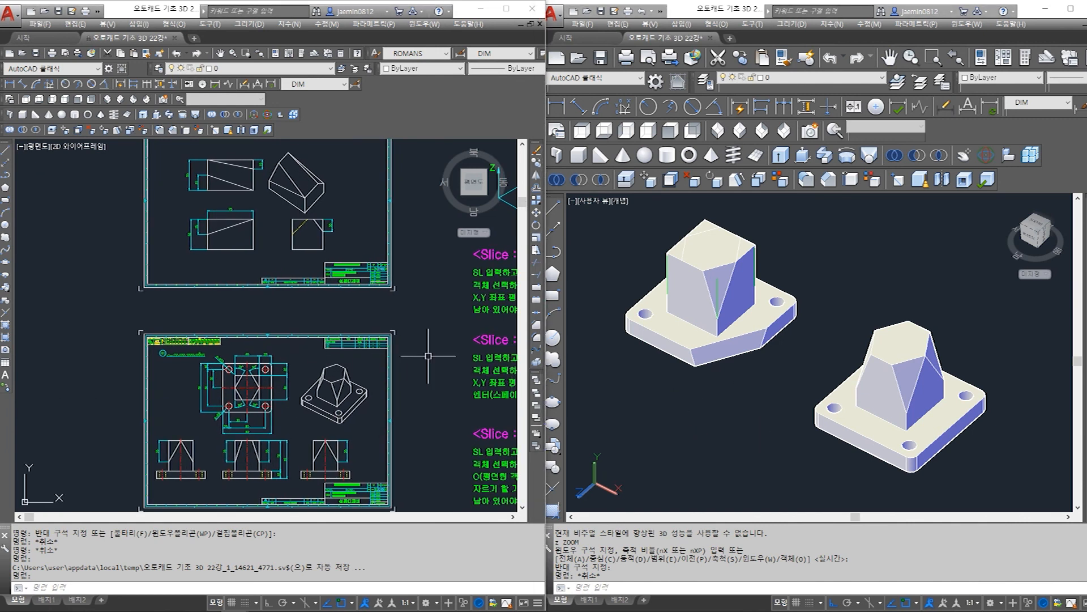